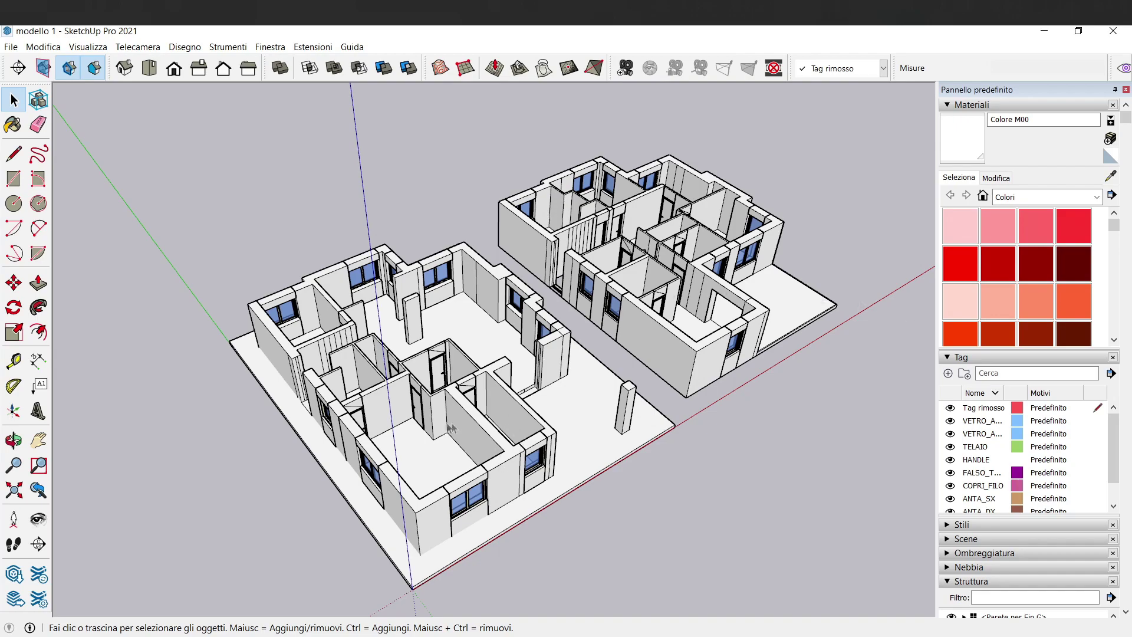
Zoom and orbit in to the corridor end and select its small floor face
{"action": "scroll", "coordinate": [453, 370], "scroll_direction": "up", "scroll_amount": 2}
{"action": "scroll", "coordinate": [269, 331], "scroll_direction": "up", "scroll_amount": 2}
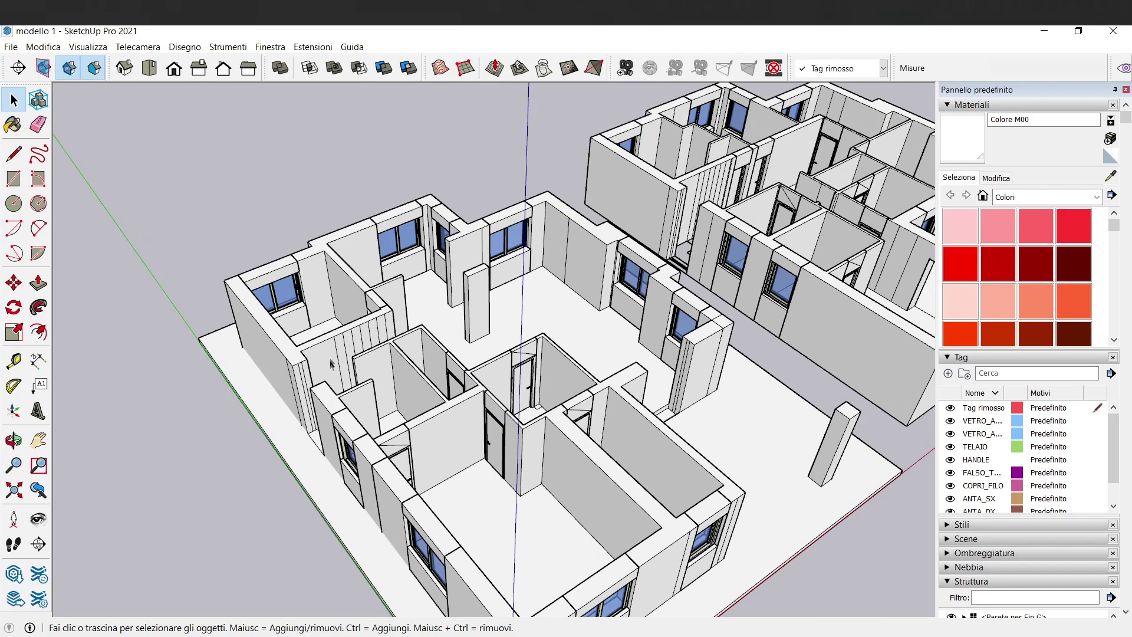
{"action": "scroll", "coordinate": [333, 374], "scroll_direction": "up", "scroll_amount": 2}
{"action": "scroll", "coordinate": [299, 316], "scroll_direction": "up", "scroll_amount": 2}
{"action": "scroll", "coordinate": [300, 316], "scroll_direction": "down", "scroll_amount": 5}
{"action": "scroll", "coordinate": [229, 300], "scroll_direction": "up", "scroll_amount": 2}
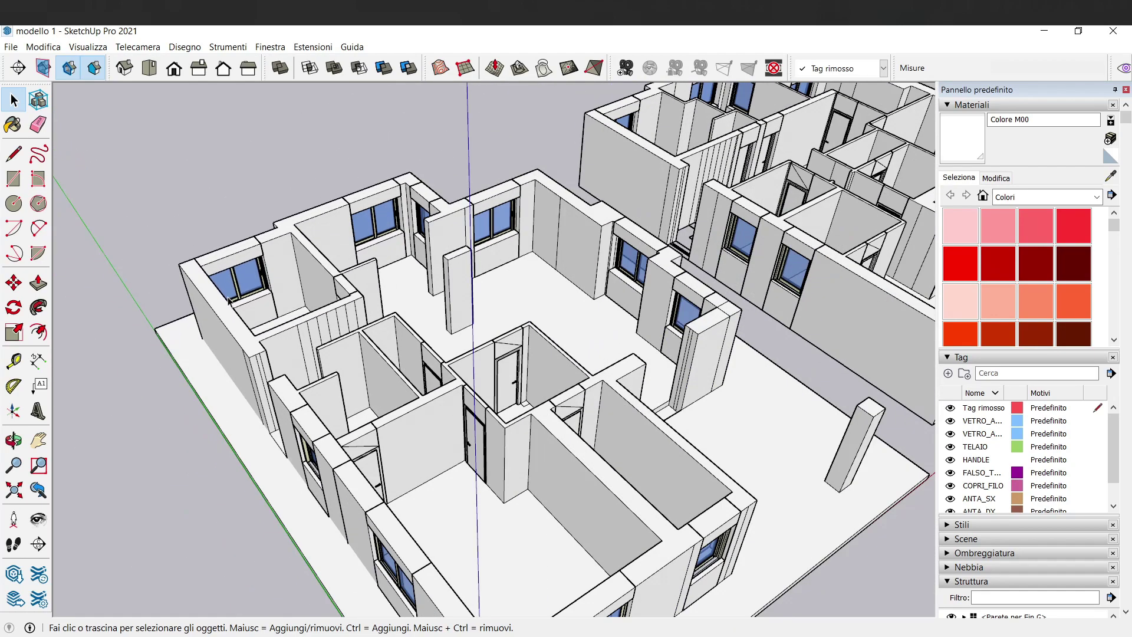
{"action": "middle_click_drag", "start_coordinate": [282, 378], "coordinate": [331, 412]}
{"action": "scroll", "coordinate": [354, 530], "scroll_direction": "up", "scroll_amount": 3}
{"action": "scroll", "coordinate": [371, 536], "scroll_direction": "up", "scroll_amount": 3}
{"action": "middle_click_drag", "start_coordinate": [377, 537], "coordinate": [468, 540]}
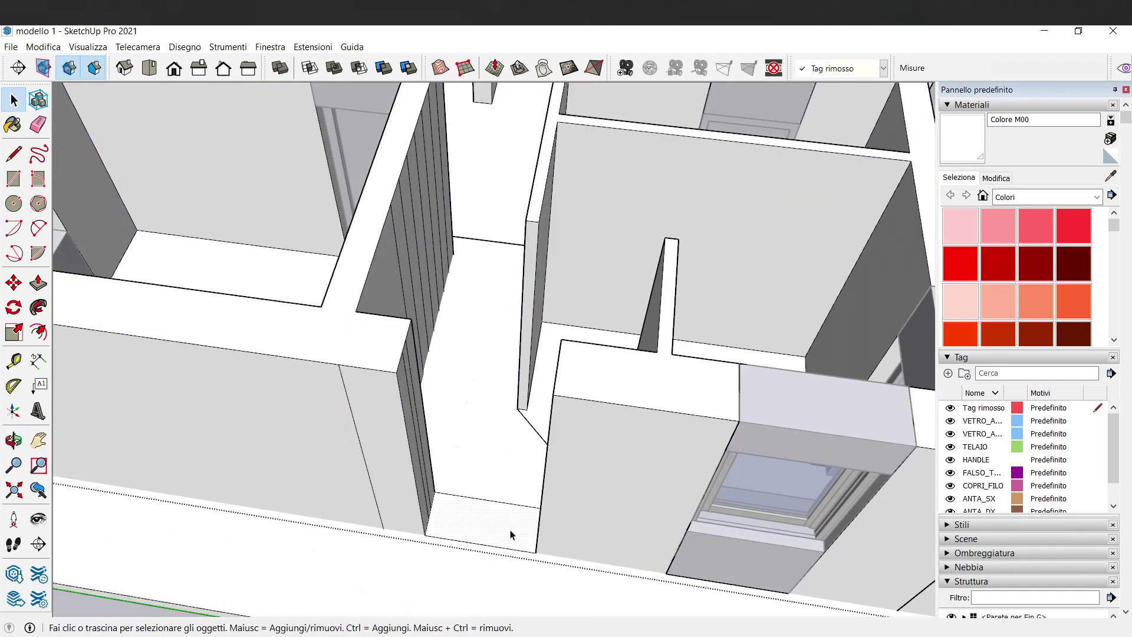
{"action": "left_click", "coordinate": [511, 538]}
Push/Pull the selected floor face up into a block 2,22 m tall
{"action": "left_click", "coordinate": [38, 283]}
{"action": "mouse_move", "coordinate": [480, 505]}
{"action": "left_mouse_down"}
{"action": "mouse_move", "coordinate": [502, 454]}
{"action": "mouse_move", "coordinate": [495, 397]}
{"action": "left_mouse_up"}
{"action": "mouse_move", "coordinate": [599, 389]}
{"action": "middle_mouse_down"}
{"action": "mouse_move", "coordinate": [887, 477]}
{"action": "mouse_move", "coordinate": [652, 354]}
{"action": "mouse_move", "coordinate": [81, 234]}
{"action": "middle_mouse_up"}
Draw a short 0,15 m step line at the block's bottom corner
{"action": "key", "text": "l"}
{"action": "mouse_move", "coordinate": [248, 329]}
{"action": "middle_mouse_down"}
{"action": "mouse_move", "coordinate": [296, 467]}
{"action": "mouse_move", "coordinate": [239, 448]}
{"action": "mouse_move", "coordinate": [302, 443]}
{"action": "middle_mouse_up"}
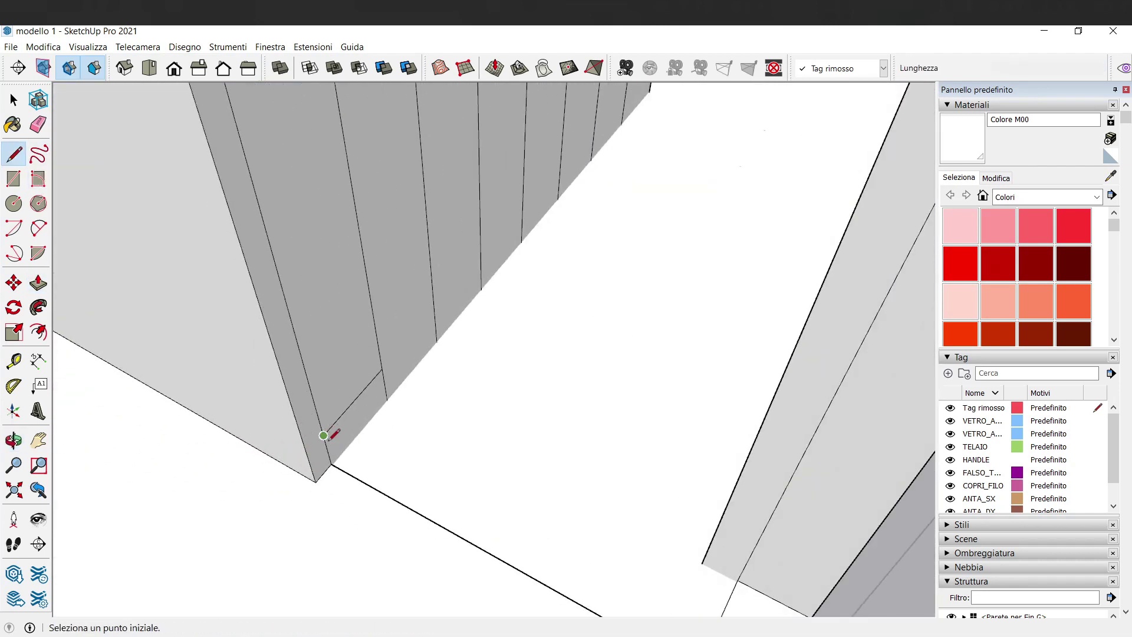
{"action": "left_click", "coordinate": [331, 464]}
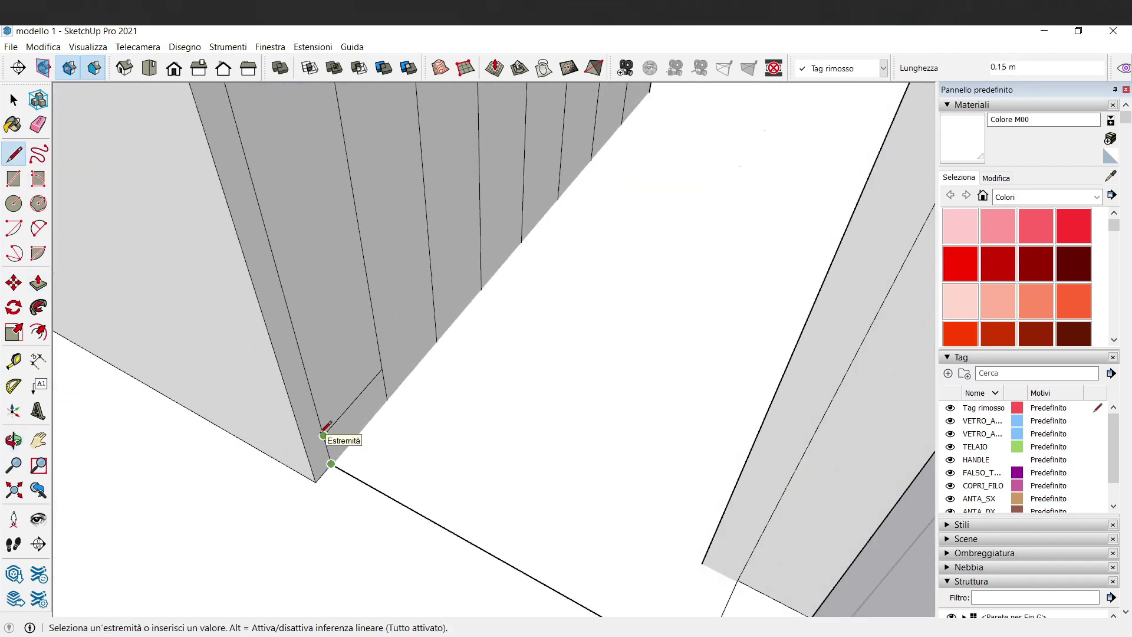
{"action": "left_click", "coordinate": [5, 108]}
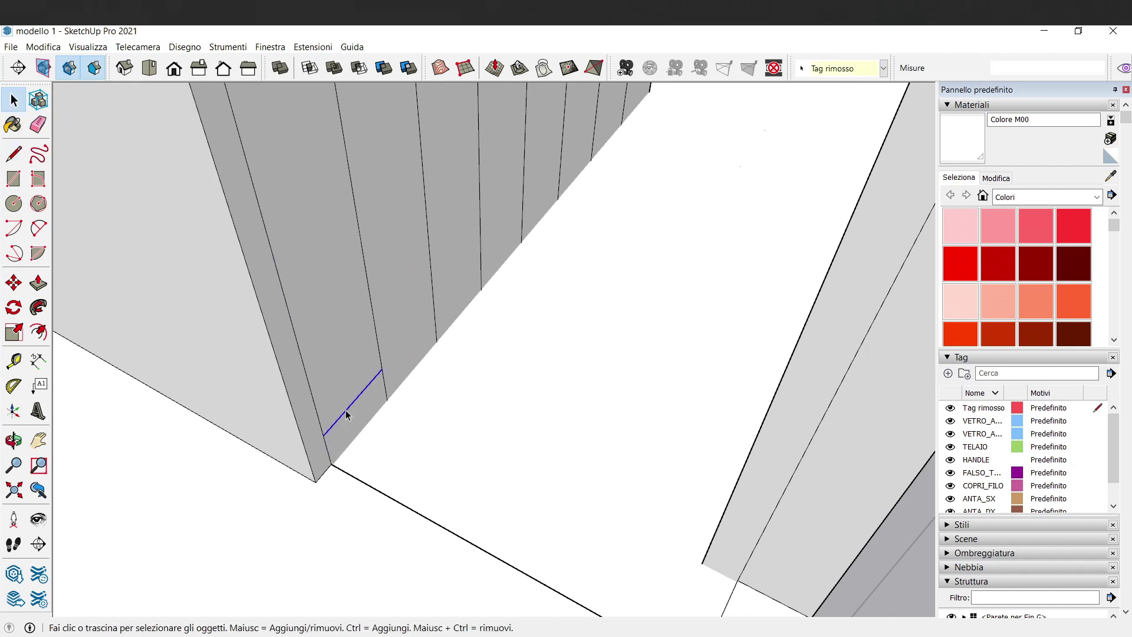
Copy the step line one step higher and array it into 7 copies up the block
{"action": "key", "text": "m"}
{"action": "left_click", "coordinate": [334, 459]}
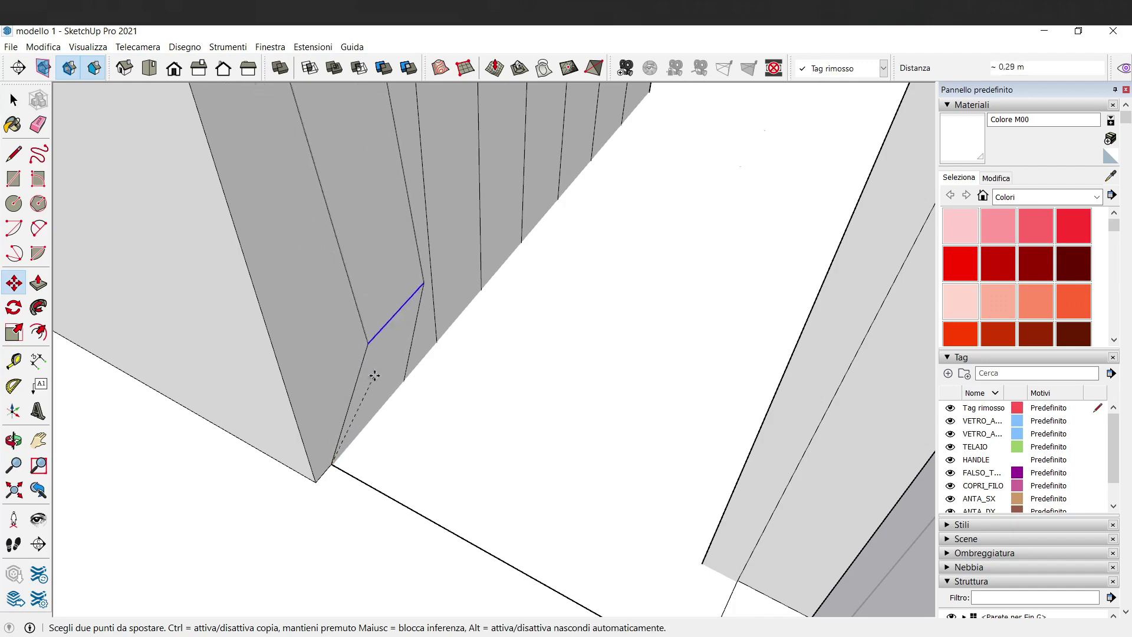
{"action": "key", "text": "ctrl"}
{"action": "left_click", "coordinate": [383, 375]}
{"action": "scroll", "coordinate": [233, 472], "scroll_direction": "down", "scroll_amount": 3}
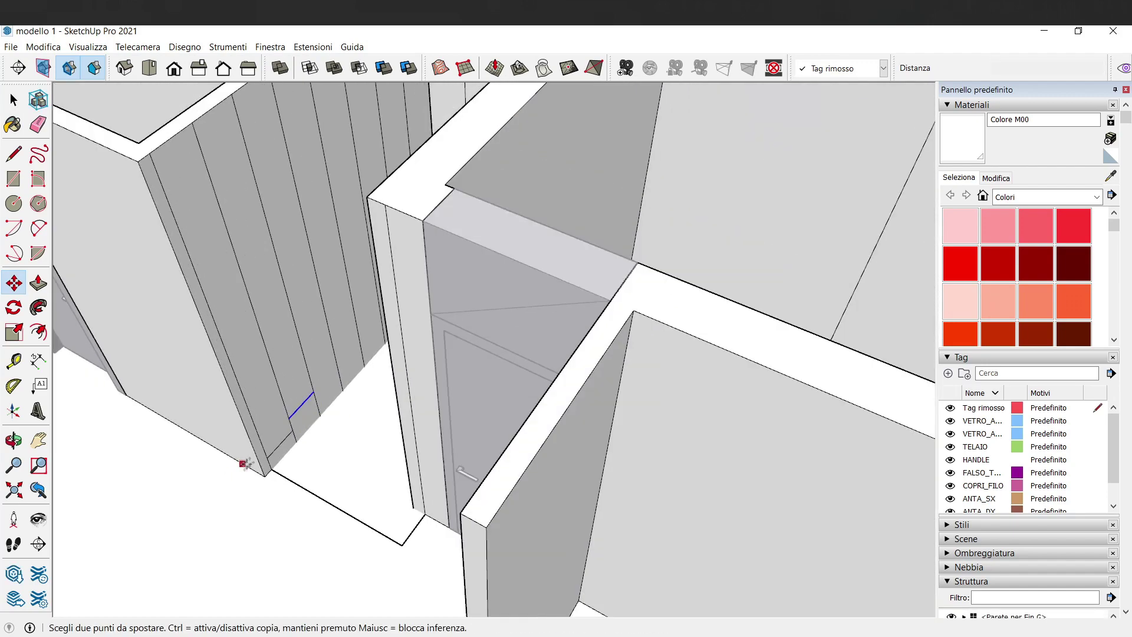
{"action": "scroll", "coordinate": [320, 444], "scroll_direction": "down", "scroll_amount": 2}
{"action": "scroll", "coordinate": [384, 425], "scroll_direction": "down", "scroll_amount": 3}
{"action": "scroll", "coordinate": [462, 405], "scroll_direction": "down", "scroll_amount": 3}
{"action": "scroll", "coordinate": [365, 427], "scroll_direction": "up", "scroll_amount": 1}
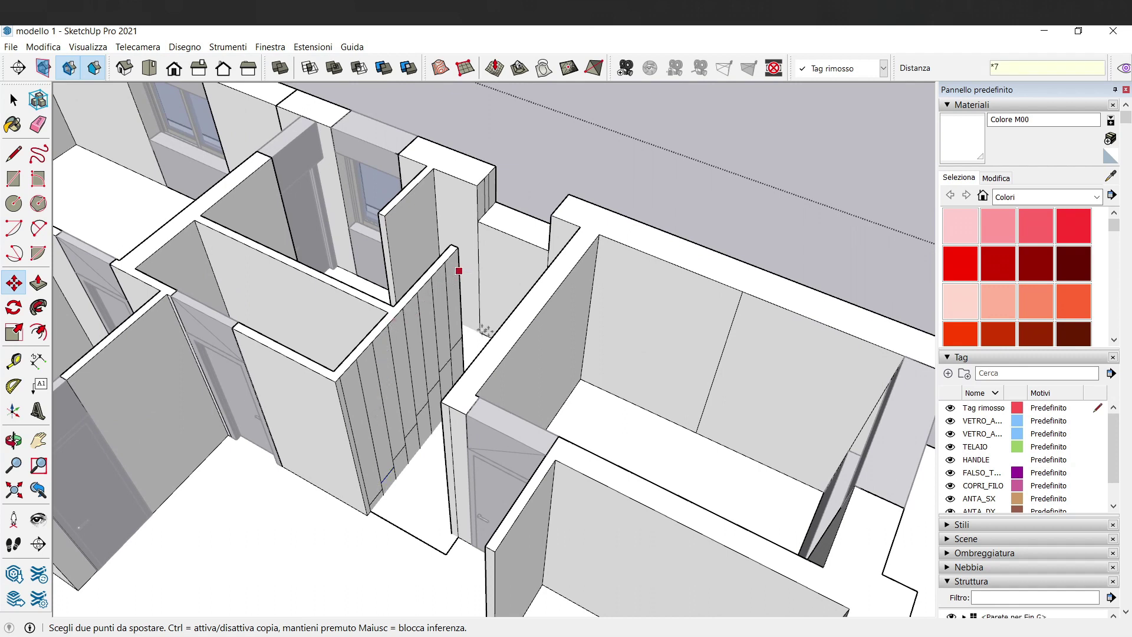
{"action": "left_click", "coordinate": [38, 126]}
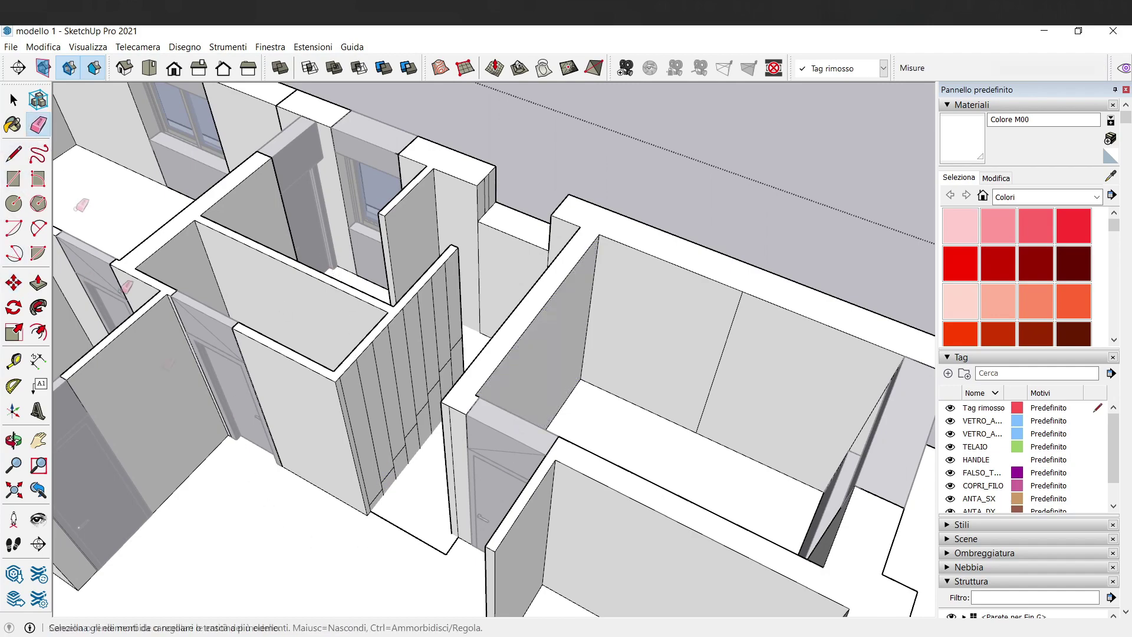
Erase the vertical edges between the step lines on the block's side
{"action": "scroll", "coordinate": [278, 463], "scroll_direction": "up", "scroll_amount": 5}
{"action": "middle_click_drag", "start_coordinate": [277, 462], "coordinate": [589, 335]}
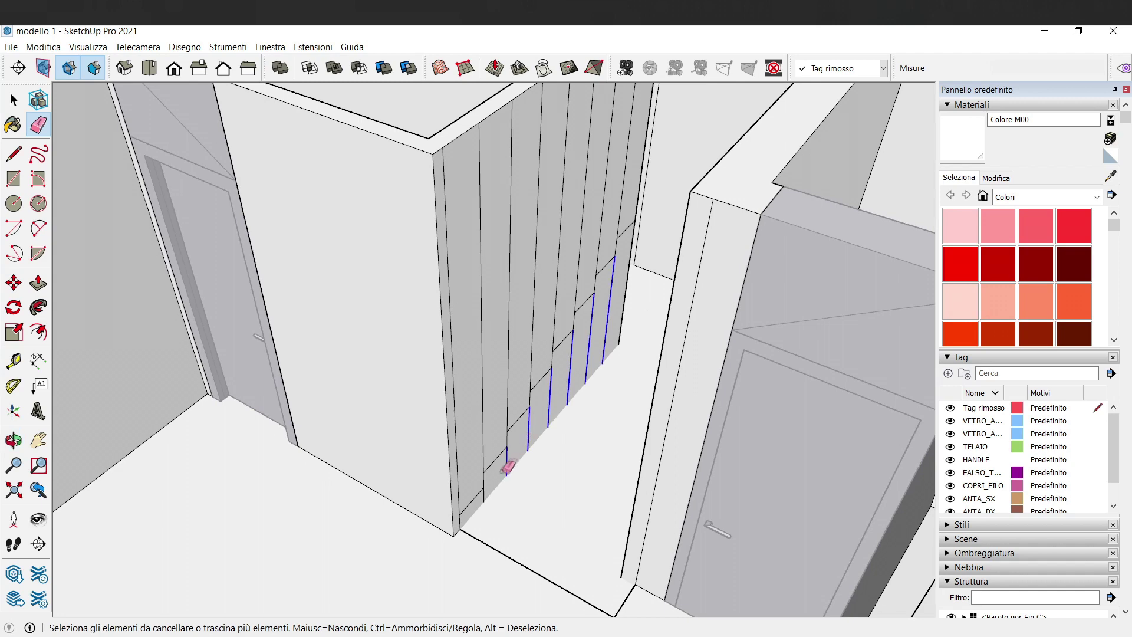
{"action": "left_click_drag", "start_coordinate": [490, 488], "coordinate": [491, 487]}
Push/Pull the stepped profile about 0,52 m across to the wall to form the stairs
{"action": "left_click", "coordinate": [38, 283]}
{"action": "left_click_drag", "start_coordinate": [568, 361], "coordinate": [636, 441]}
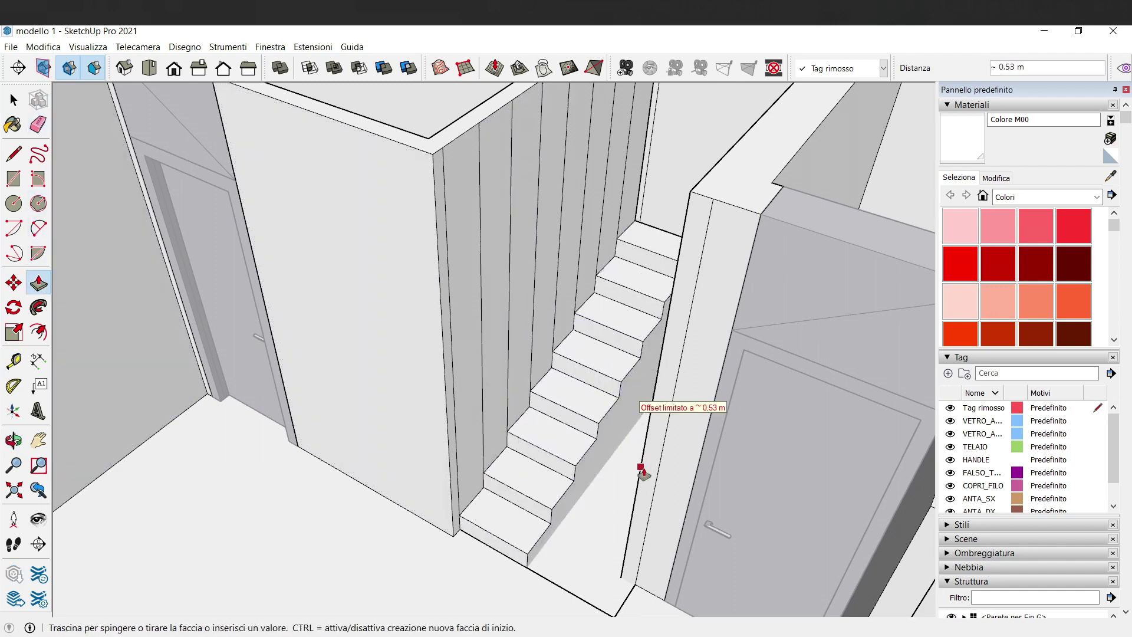
{"action": "left_click_drag", "start_coordinate": [642, 470], "coordinate": [656, 393]}
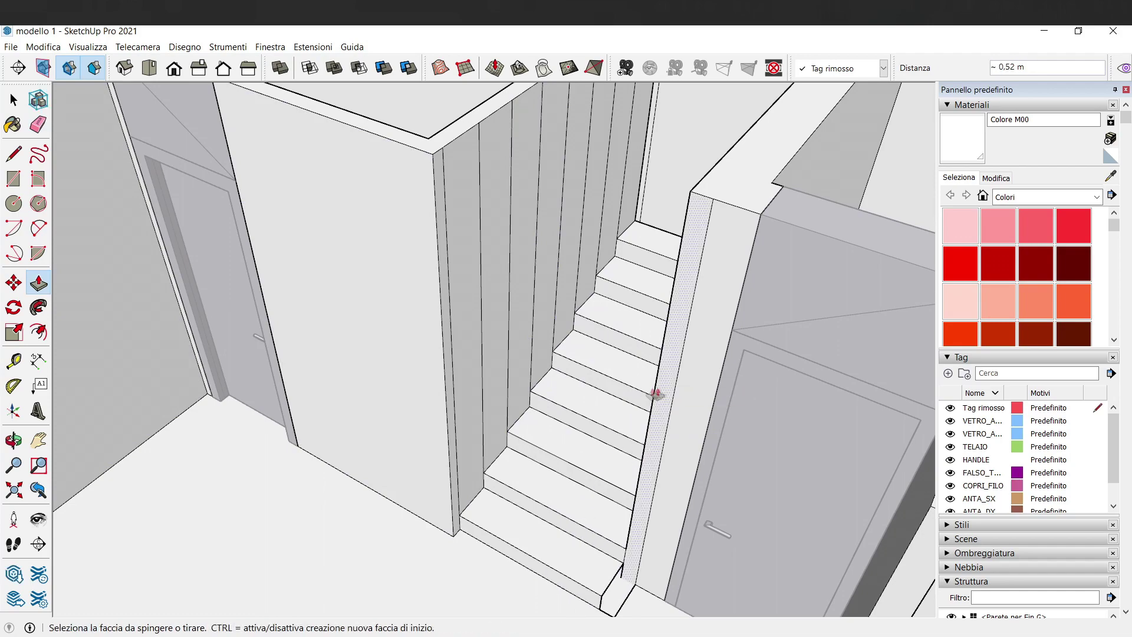
{"action": "scroll", "coordinate": [656, 394], "scroll_direction": "up", "scroll_amount": 3}
{"action": "middle_click_drag", "start_coordinate": [473, 273], "coordinate": [596, 480]}
{"action": "scroll", "coordinate": [145, 408], "scroll_direction": "up", "scroll_amount": 3}
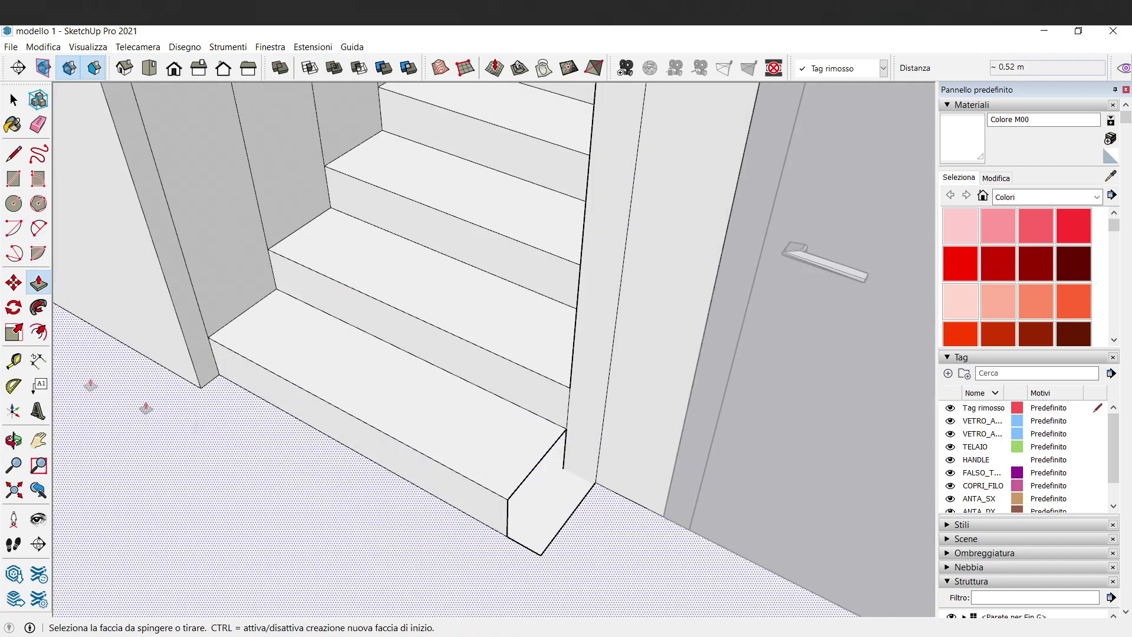
Draw a line closing off the gap face beside the bottom step
{"action": "left_click", "coordinate": [14, 153]}
{"action": "scroll", "coordinate": [500, 535], "scroll_direction": "up", "scroll_amount": 2}
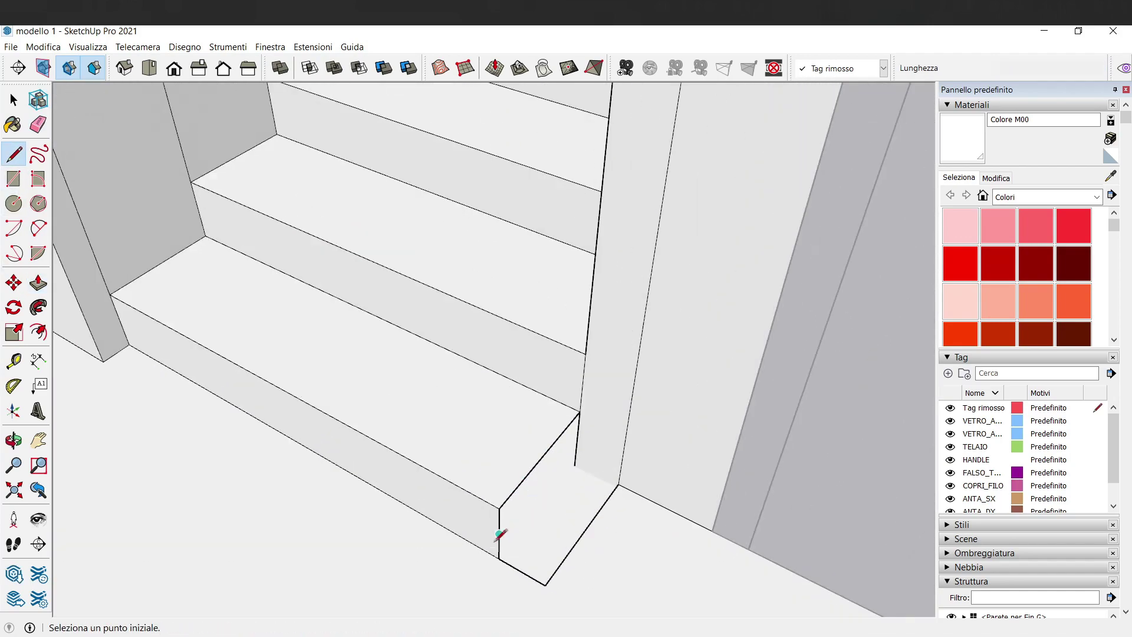
{"action": "left_click", "coordinate": [499, 556]}
{"action": "left_click", "coordinate": [583, 464]}
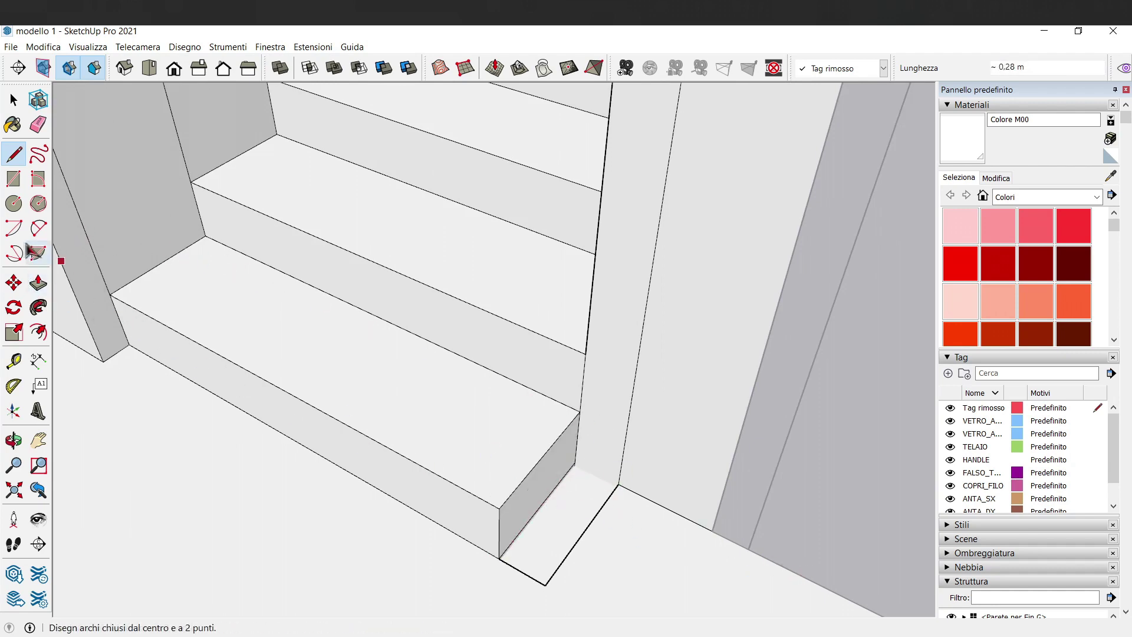
Push/Pull the new face out 0,10 m so the bottom step meets the wall
{"action": "left_click", "coordinate": [38, 283]}
{"action": "left_click", "coordinate": [552, 514]}
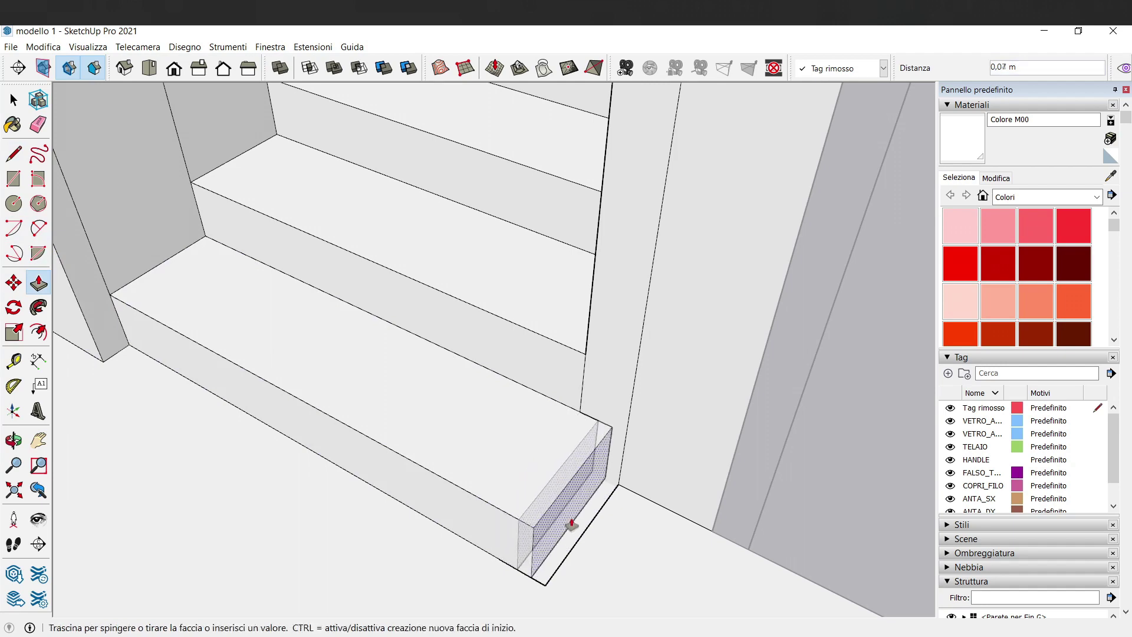
{"action": "left_click", "coordinate": [550, 575]}
{"action": "scroll", "coordinate": [581, 513], "scroll_direction": "down", "scroll_amount": 5}
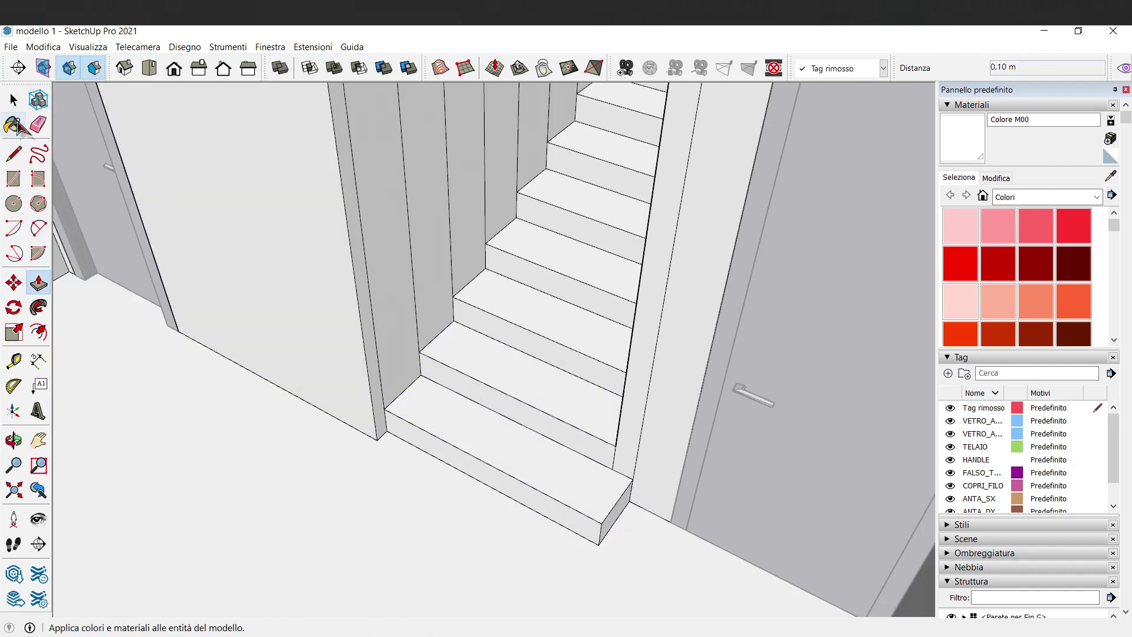
{"action": "left_click", "coordinate": [37, 123]}
{"action": "mouse_move", "coordinate": [235, 354]}
{"action": "middle_mouse_down"}
{"action": "mouse_move", "coordinate": [341, 454]}
{"action": "mouse_move", "coordinate": [422, 193]}
{"action": "middle_mouse_up"}
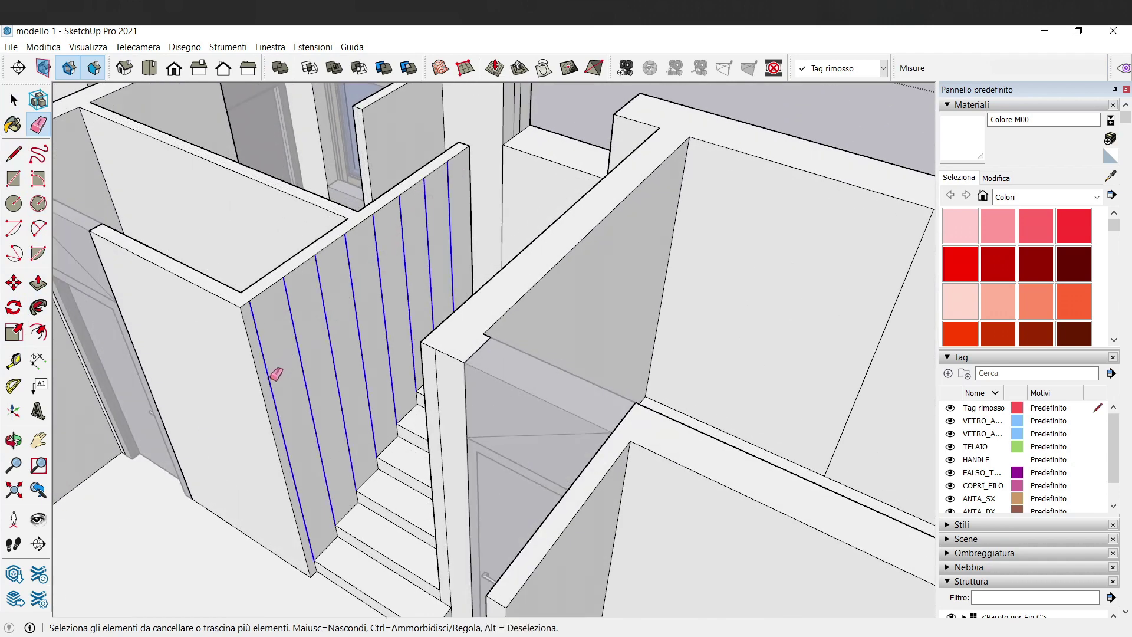
Raise the floor face beside the top of the stairs into a landing block
{"action": "mouse_move", "coordinate": [417, 379]}
{"action": "middle_mouse_down"}
{"action": "mouse_move", "coordinate": [815, 448]}
{"action": "mouse_move", "coordinate": [836, 360]}
{"action": "middle_mouse_up"}
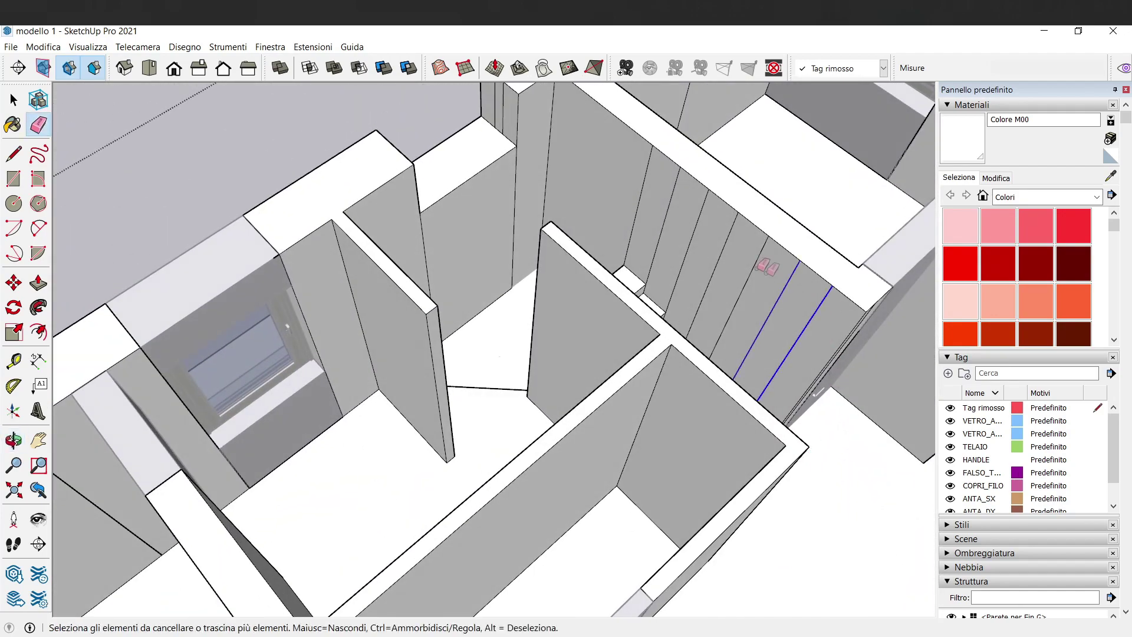
{"action": "middle_click_drag", "start_coordinate": [645, 185], "coordinate": [234, 264]}
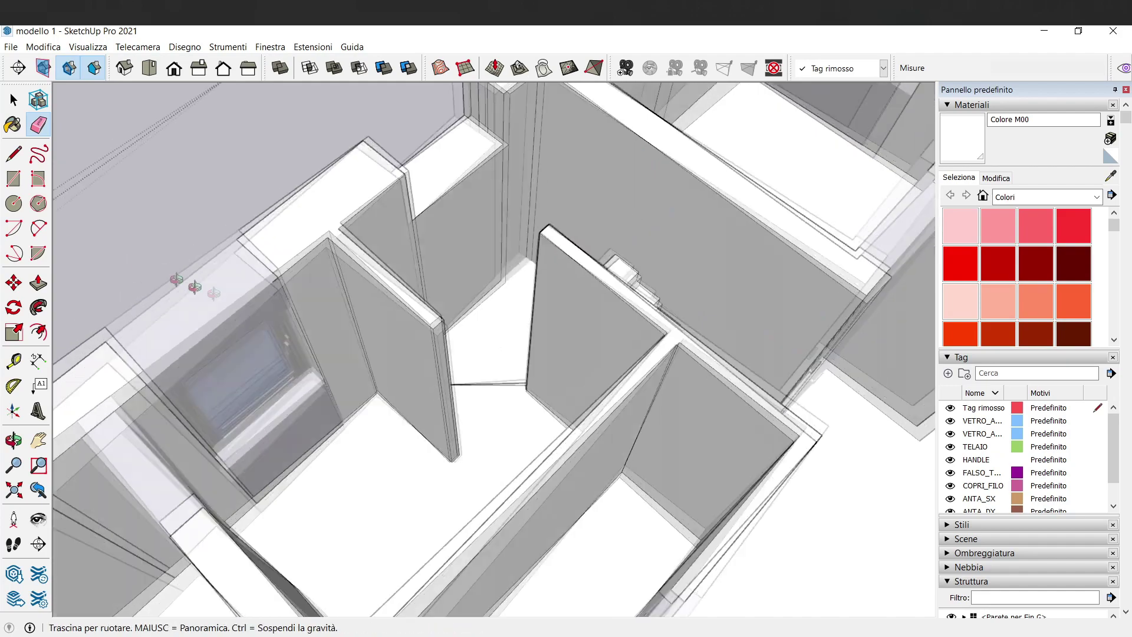
{"action": "left_click", "coordinate": [37, 283]}
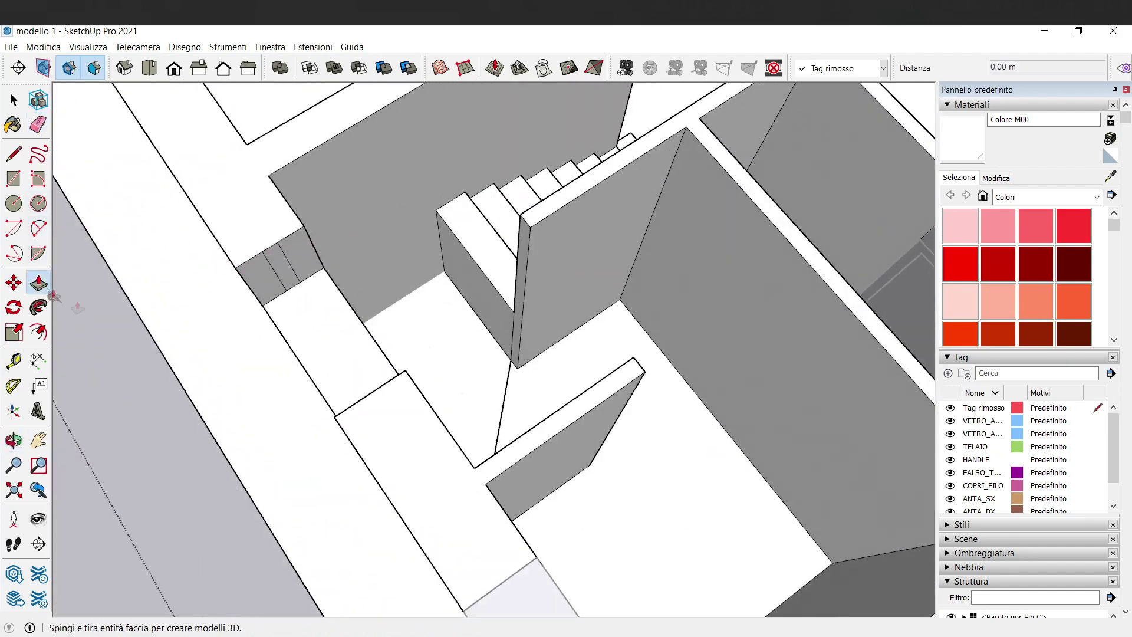
{"action": "scroll", "coordinate": [246, 341], "scroll_direction": "up", "scroll_amount": 3}
{"action": "scroll", "coordinate": [245, 340], "scroll_direction": "up", "scroll_amount": 2}
{"action": "left_click", "coordinate": [457, 288]}
{"action": "middle_click_drag", "start_coordinate": [523, 270], "coordinate": [281, 288]}
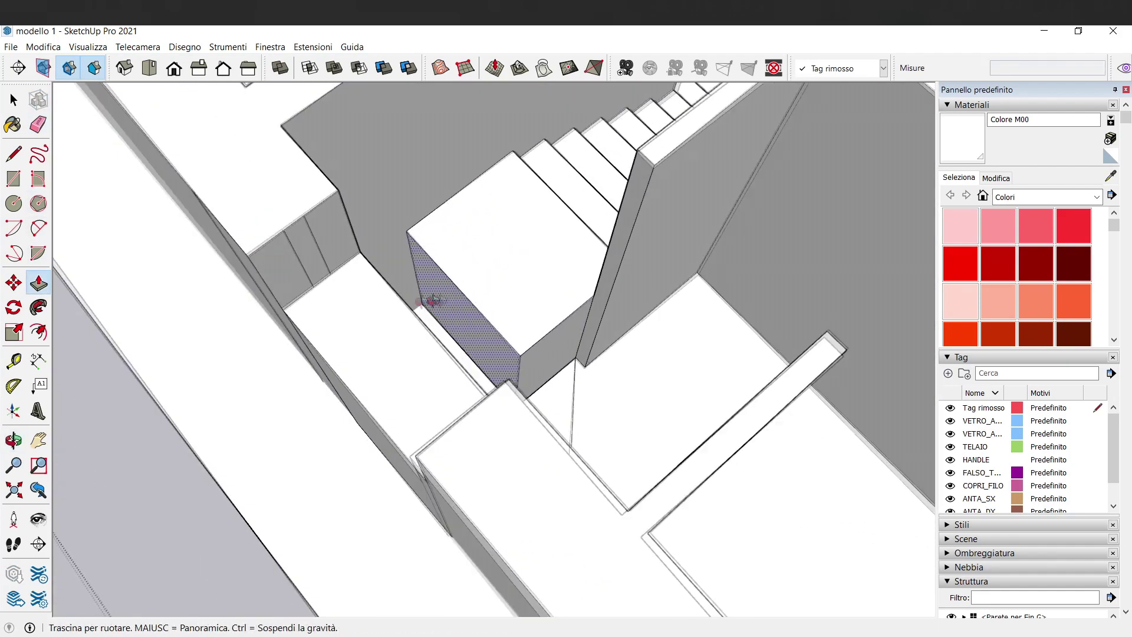
{"action": "left_click", "coordinate": [379, 346]}
Push the landing's side faces out until it reaches 0,65 m to the wall
{"action": "mouse_move", "coordinate": [379, 346]}
{"action": "middle_mouse_down"}
{"action": "mouse_move", "coordinate": [587, 372]}
{"action": "mouse_move", "coordinate": [607, 422]}
{"action": "middle_mouse_up"}
{"action": "middle_click_drag", "start_coordinate": [532, 402], "coordinate": [495, 341]}
{"action": "left_click", "coordinate": [523, 372]}
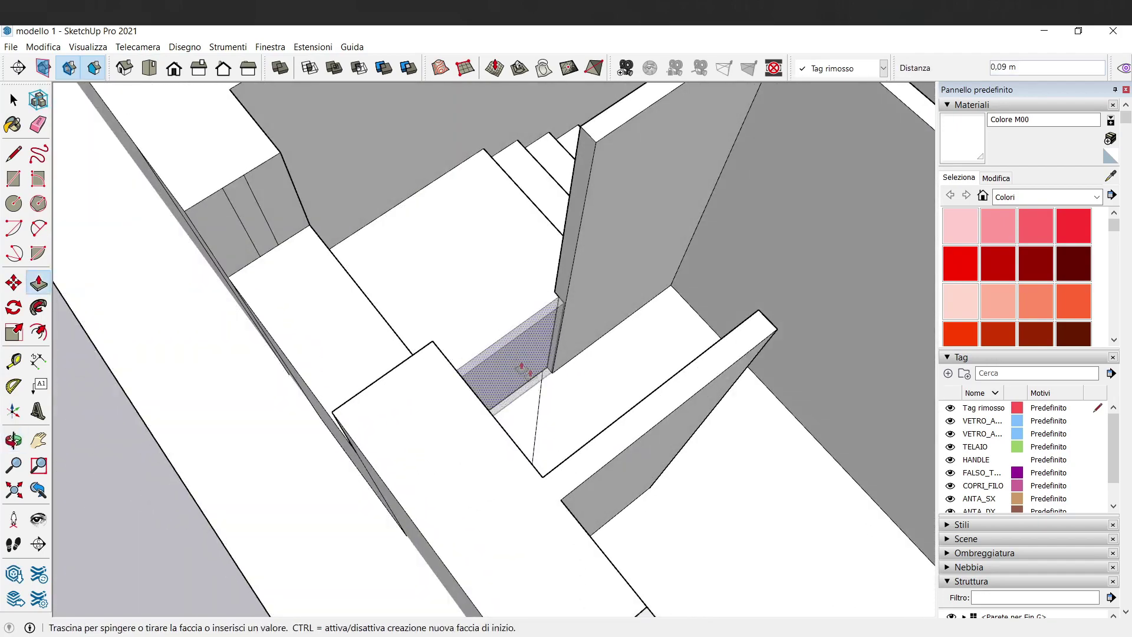
{"action": "left_click", "coordinate": [605, 416]}
{"action": "middle_click_drag", "start_coordinate": [605, 416], "coordinate": [621, 420]}
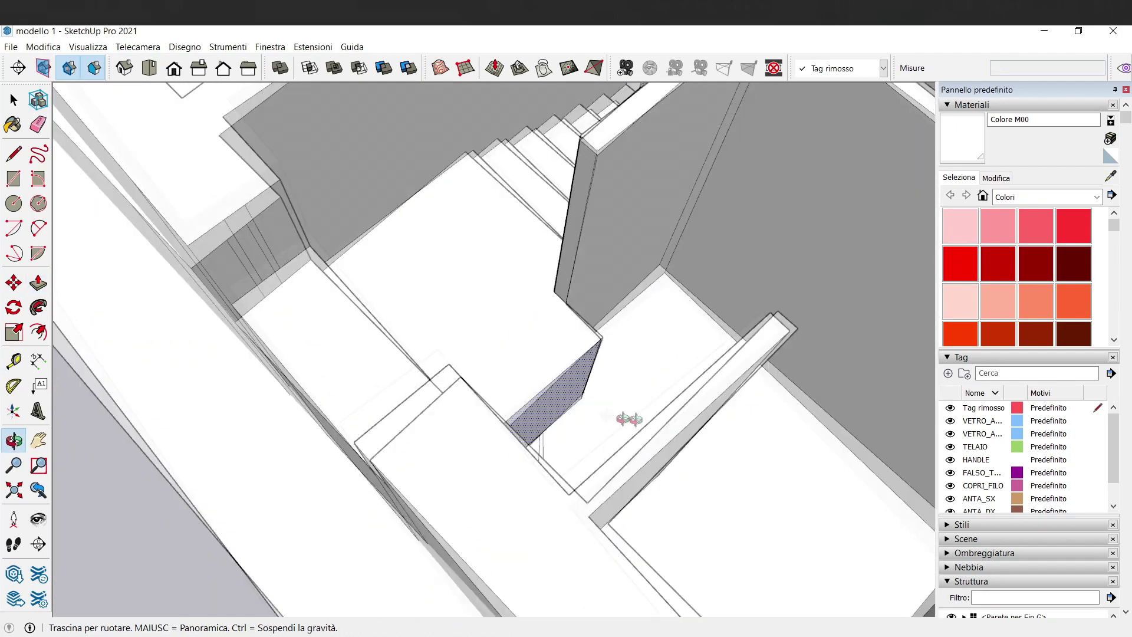
{"action": "left_click", "coordinate": [572, 406]}
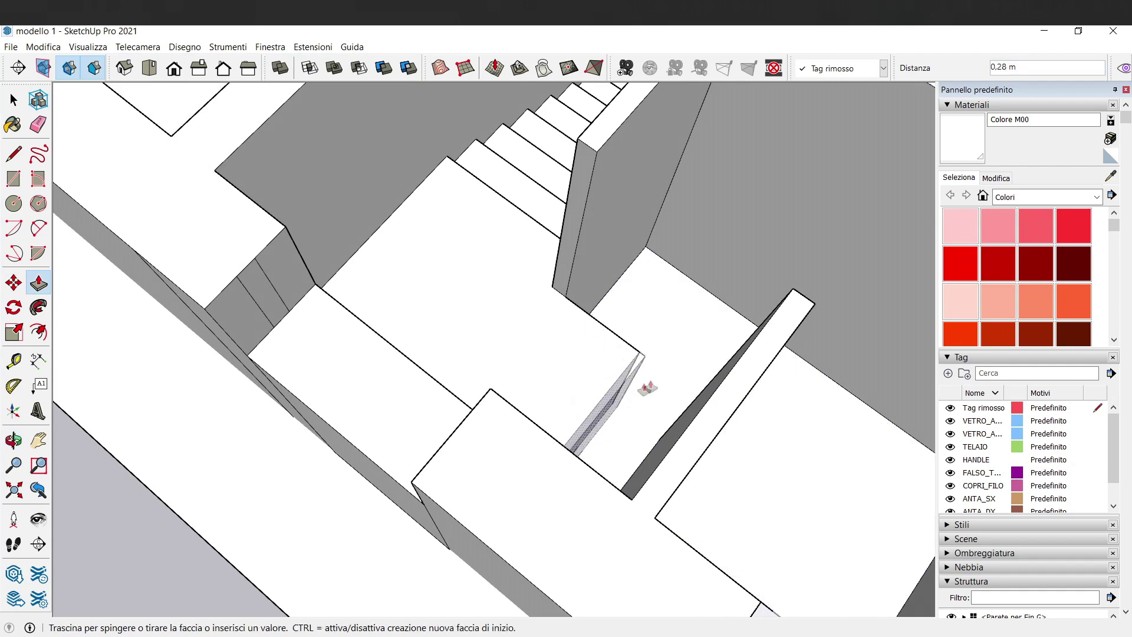
{"action": "left_click", "coordinate": [744, 344]}
{"action": "left_click", "coordinate": [13, 154]}
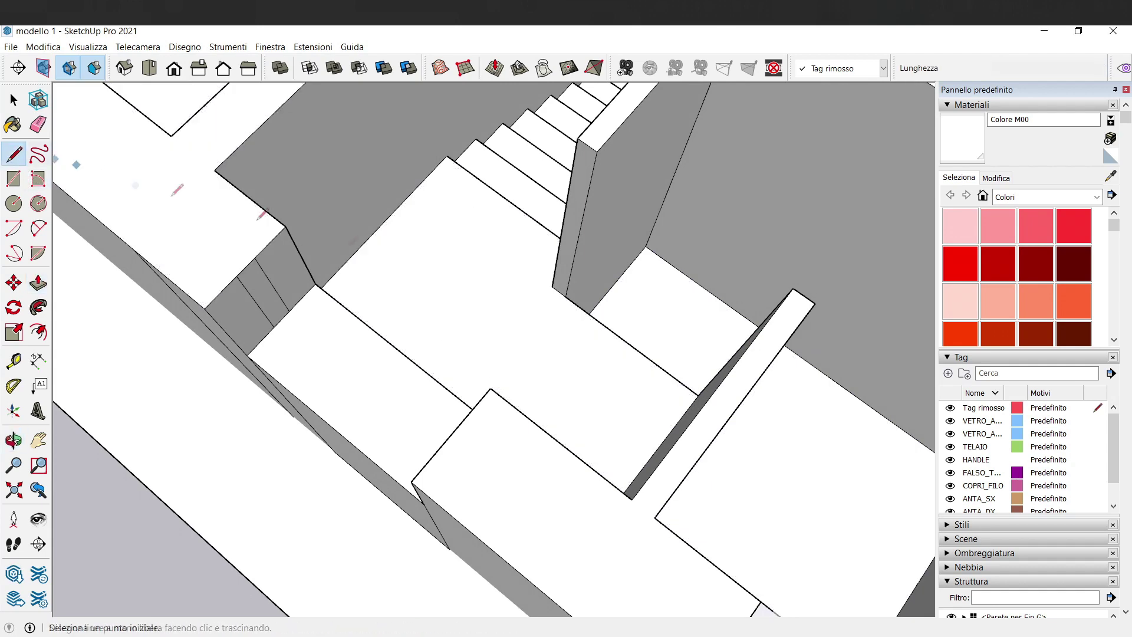
{"action": "scroll", "coordinate": [555, 282], "scroll_direction": "up", "scroll_amount": 2}
Draw an edge dividing the landing face and raise the part beside it 0,15 m
{"action": "left_click", "coordinate": [562, 285]}
{"action": "middle_click_drag", "start_coordinate": [562, 284], "coordinate": [266, 302]}
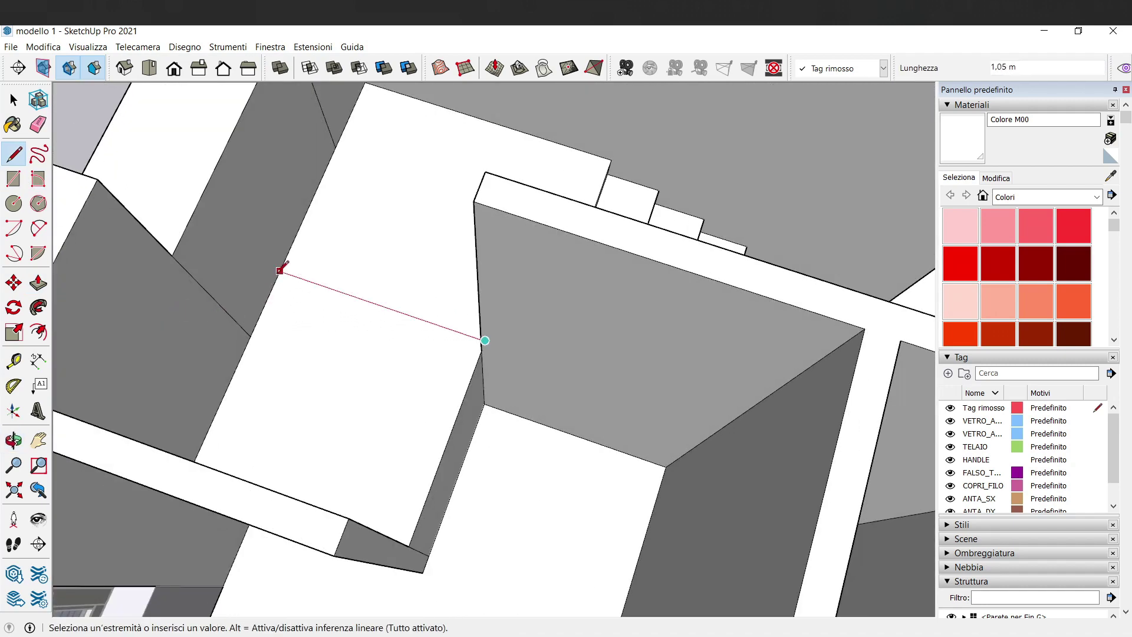
{"action": "left_click", "coordinate": [280, 270]}
{"action": "left_click", "coordinate": [46, 299]}
{"action": "left_click", "coordinate": [319, 355]}
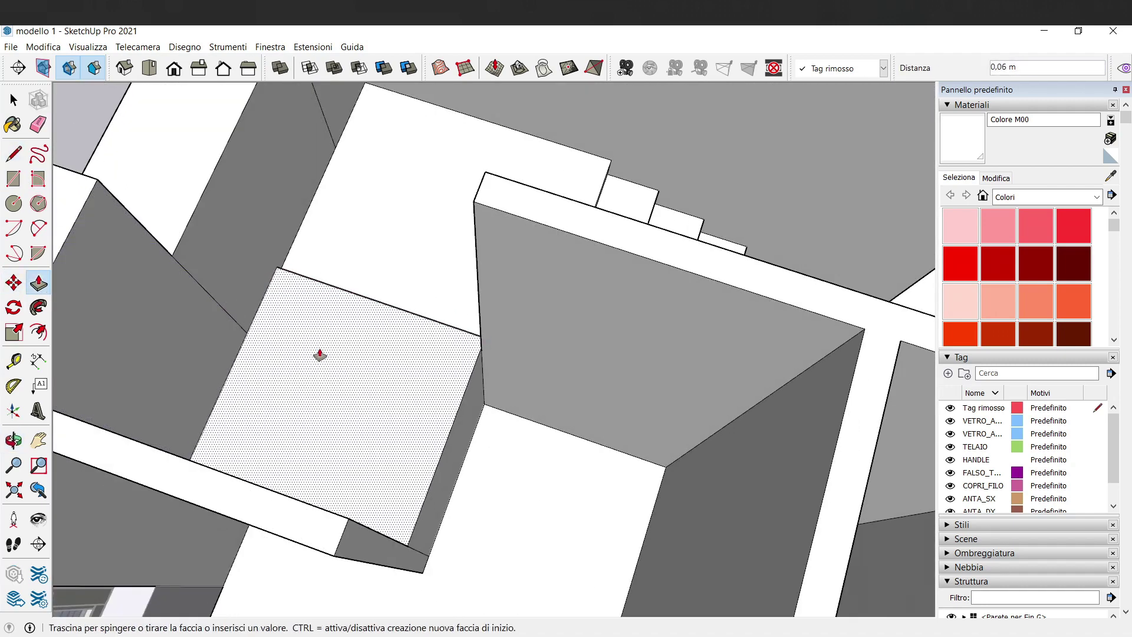
{"action": "type", "text": "0,15"}
{"action": "key", "text": "Return"}
{"action": "mouse_move", "coordinate": [318, 355]}
{"action": "middle_mouse_down"}
{"action": "mouse_move", "coordinate": [405, 392]}
{"action": "mouse_move", "coordinate": [268, 196]}
{"action": "mouse_move", "coordinate": [533, 435]}
{"action": "mouse_move", "coordinate": [392, 510]}
{"action": "mouse_move", "coordinate": [459, 307]}
{"action": "middle_mouse_up"}
Raise the face at the landing's far end by 0,50 m
{"action": "mouse_move", "coordinate": [479, 215]}
{"action": "middle_mouse_down"}
{"action": "mouse_move", "coordinate": [475, 157]}
{"action": "mouse_move", "coordinate": [430, 106]}
{"action": "mouse_move", "coordinate": [445, 147]}
{"action": "middle_mouse_up"}
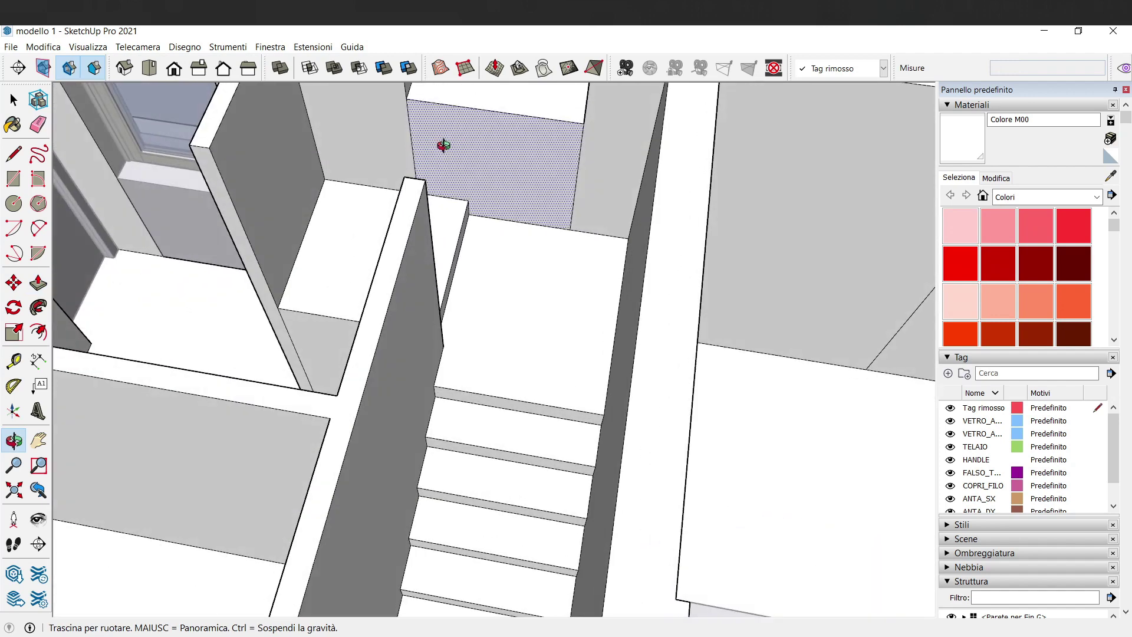
{"action": "left_click", "coordinate": [482, 111]}
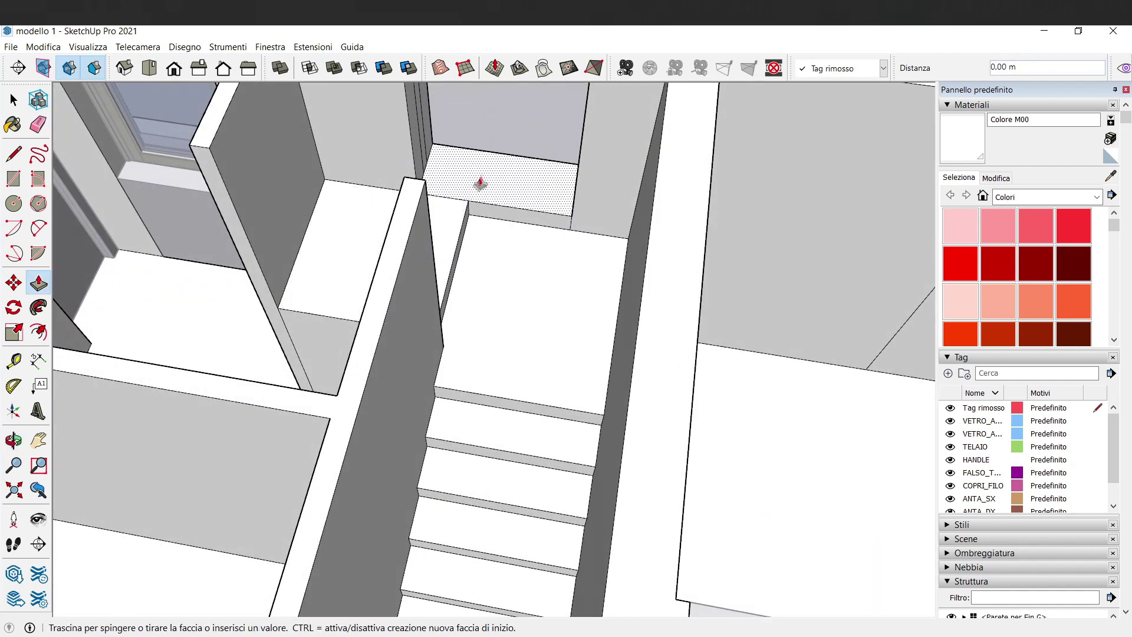
{"action": "type", "text": "0,5"}
{"action": "key", "text": "Return"}
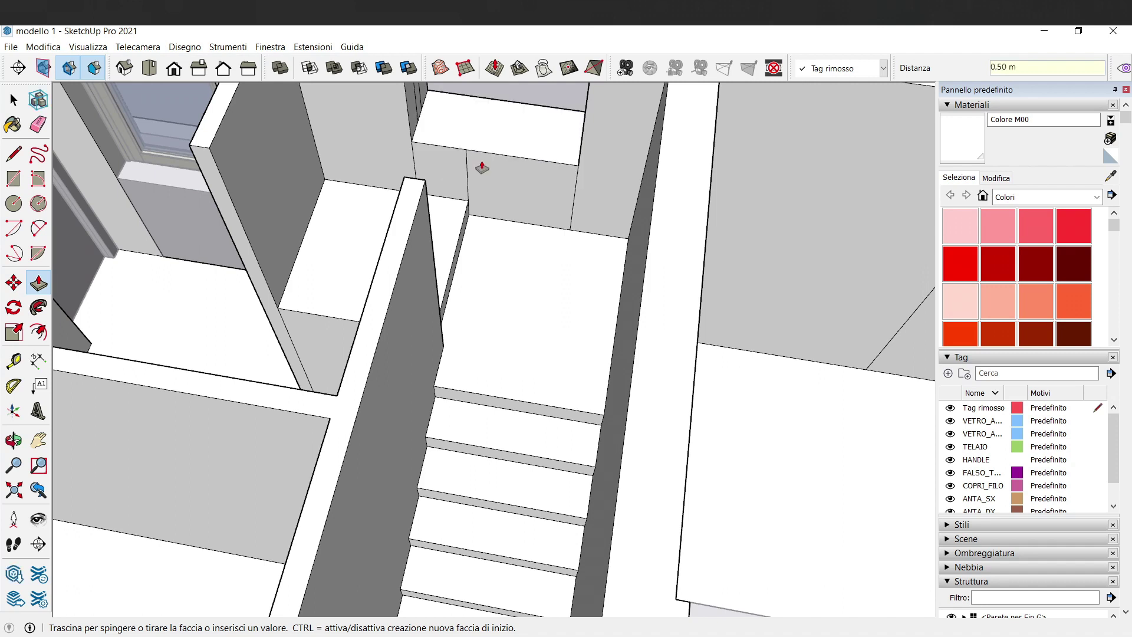
{"action": "key", "text": "e"}
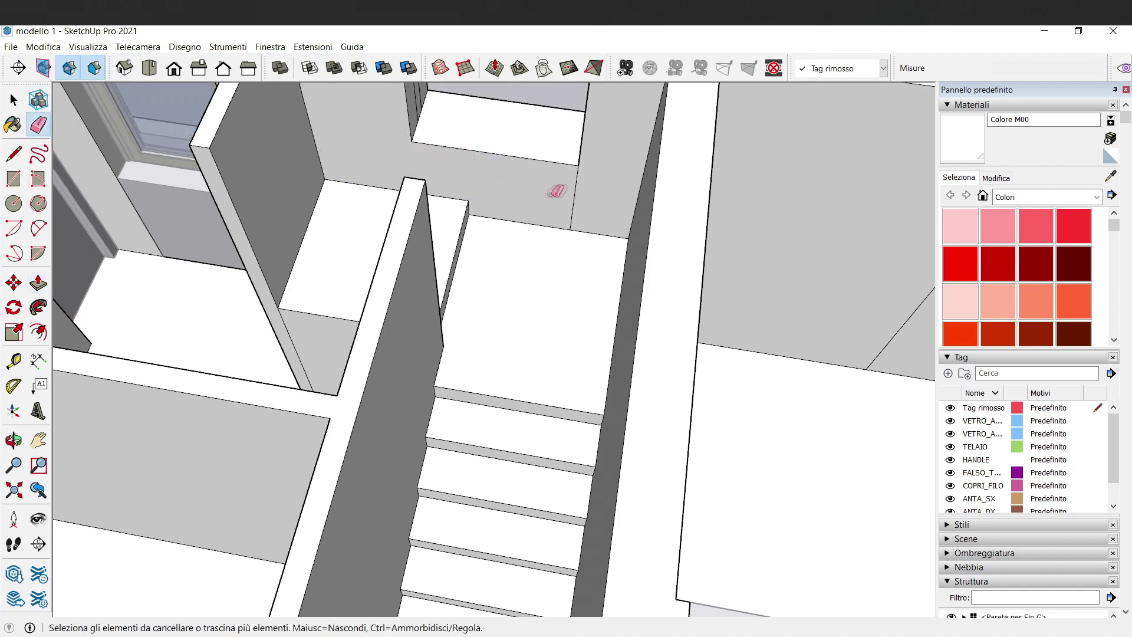
{"action": "middle_click_drag", "start_coordinate": [589, 189], "coordinate": [500, 319]}
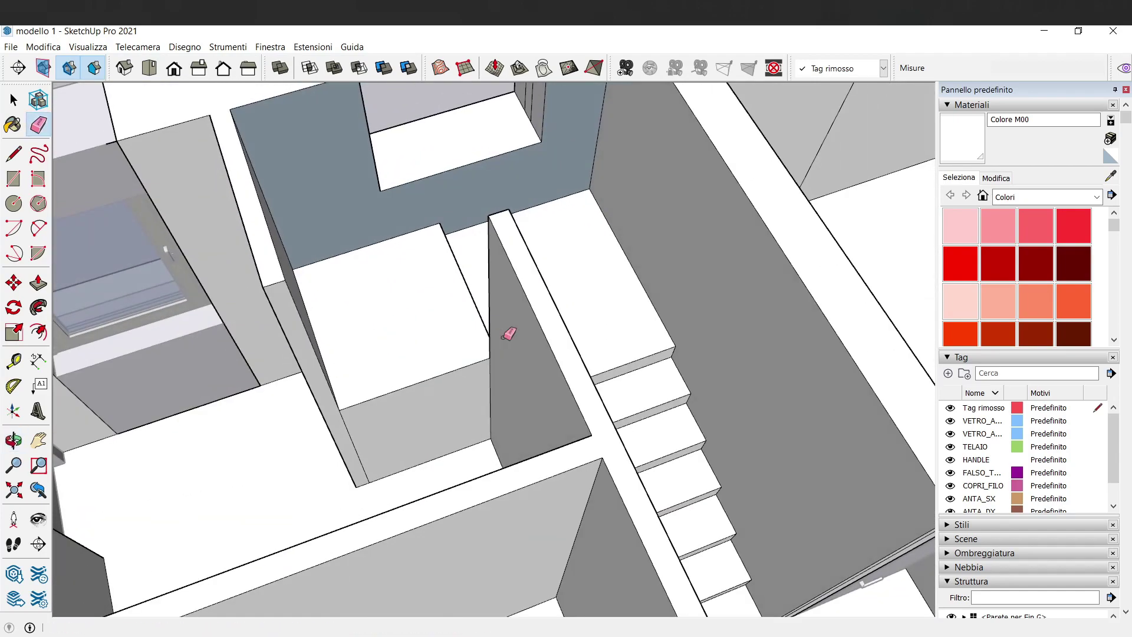
{"action": "mouse_move", "coordinate": [489, 250]}
{"action": "middle_mouse_down"}
{"action": "mouse_move", "coordinate": [519, 324]}
{"action": "mouse_move", "coordinate": [673, 400]}
{"action": "mouse_move", "coordinate": [710, 206]}
{"action": "middle_mouse_up"}
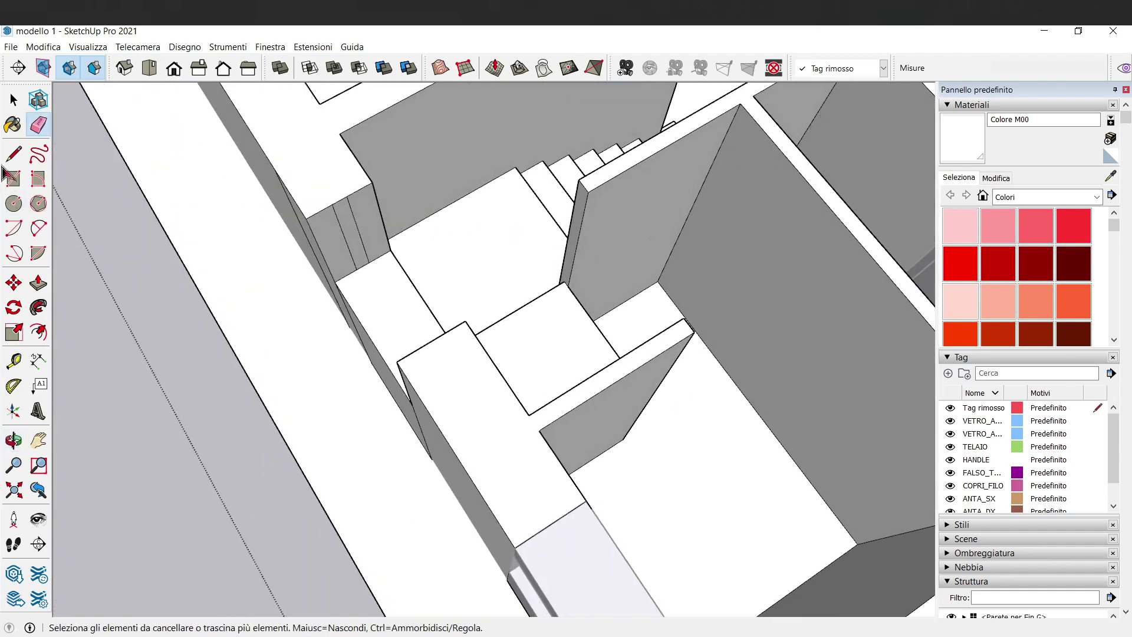
{"action": "key", "text": "space"}
{"action": "key", "text": "l"}
{"action": "mouse_move", "coordinate": [617, 216]}
{"action": "middle_mouse_down"}
{"action": "mouse_move", "coordinate": [668, 290]}
{"action": "mouse_move", "coordinate": [586, 254]}
{"action": "middle_mouse_up"}
{"action": "key", "text": "space"}
{"action": "mouse_move", "coordinate": [654, 215]}
{"action": "middle_mouse_down"}
{"action": "mouse_move", "coordinate": [672, 271]}
{"action": "mouse_move", "coordinate": [660, 391]}
{"action": "mouse_move", "coordinate": [651, 328]}
{"action": "middle_mouse_up"}
{"action": "mouse_move", "coordinate": [397, 174]}
{"action": "middle_mouse_down"}
{"action": "mouse_move", "coordinate": [412, 201]}
{"action": "mouse_move", "coordinate": [670, 232]}
{"action": "mouse_move", "coordinate": [576, 273]}
{"action": "mouse_move", "coordinate": [670, 280]}
{"action": "mouse_move", "coordinate": [625, 268]}
{"action": "middle_mouse_up"}
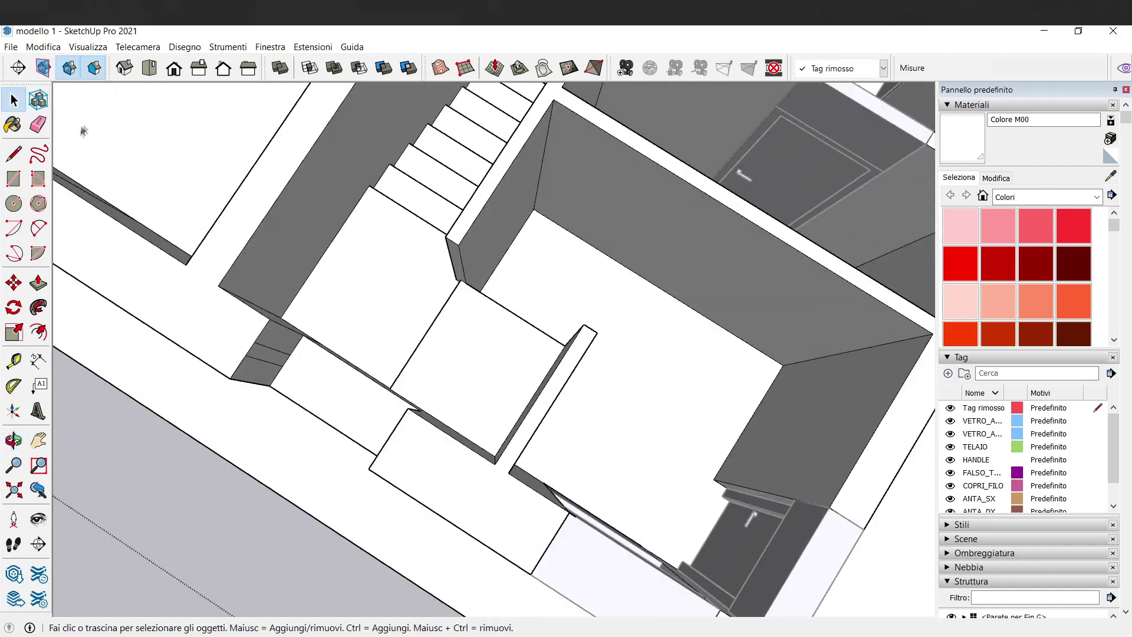
Start a line at the step's corner, then cancel it and orbit to the landing
{"action": "left_click", "coordinate": [14, 153]}
{"action": "scroll", "coordinate": [303, 263], "scroll_direction": "up", "scroll_amount": 3}
{"action": "scroll", "coordinate": [534, 267], "scroll_direction": "up", "scroll_amount": 3}
{"action": "scroll", "coordinate": [533, 267], "scroll_direction": "up", "scroll_amount": 2}
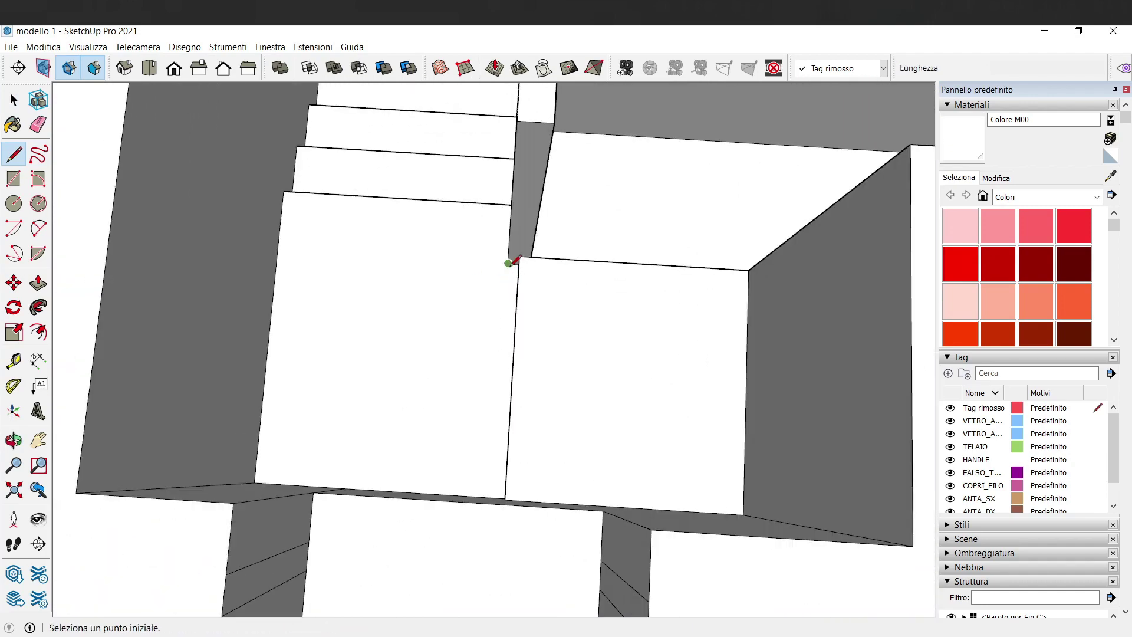
{"action": "left_click", "coordinate": [508, 263]}
{"action": "key", "text": "Escape"}
{"action": "mouse_move", "coordinate": [202, 285]}
{"action": "middle_mouse_down"}
{"action": "mouse_move", "coordinate": [475, 214]}
{"action": "mouse_move", "coordinate": [561, 230]}
{"action": "mouse_move", "coordinate": [331, 255]}
{"action": "middle_mouse_up"}
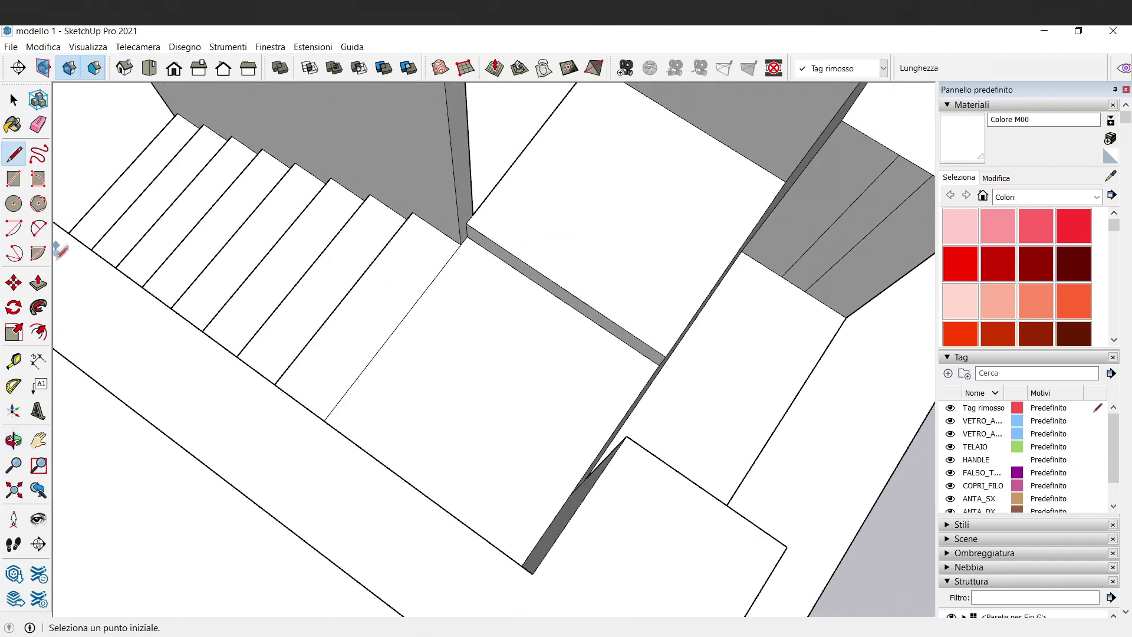
Raise the landing face beside the stairs by 0,15 m to form a step
{"action": "left_click", "coordinate": [38, 283]}
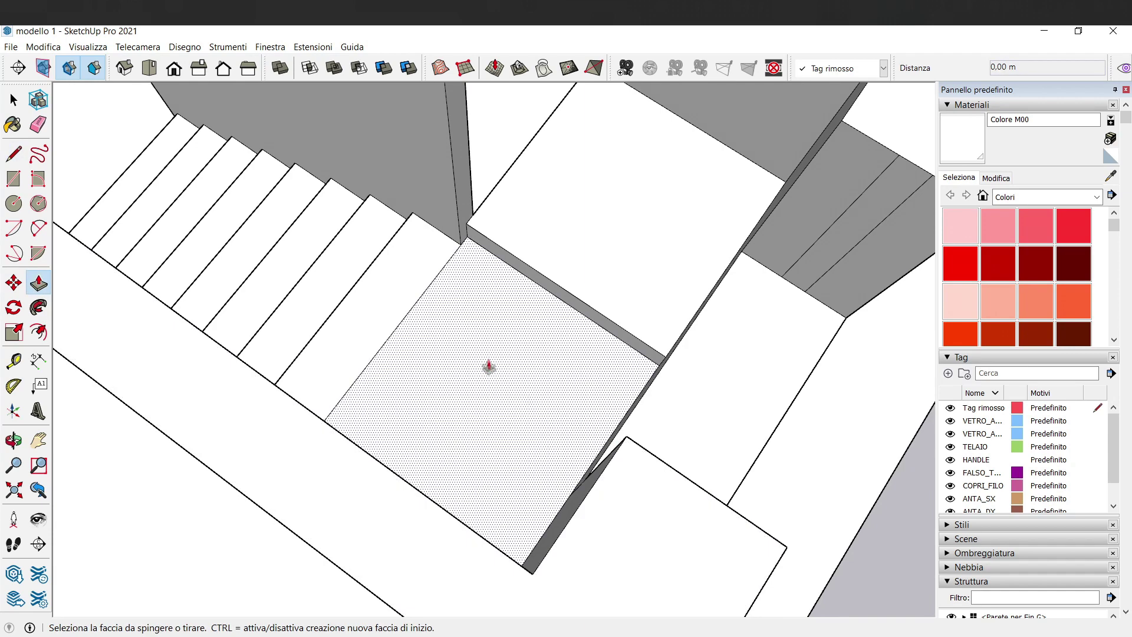
{"action": "left_click", "coordinate": [489, 370]}
{"action": "left_click", "coordinate": [625, 239]}
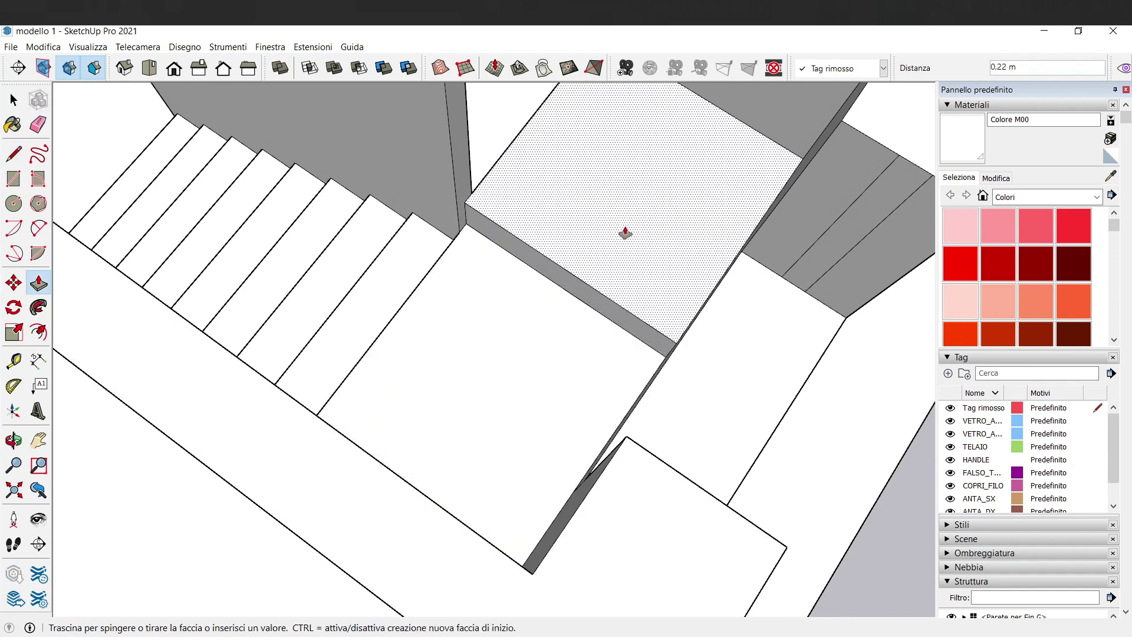
{"action": "type", "text": "0,15"}
{"action": "key", "text": "Return"}
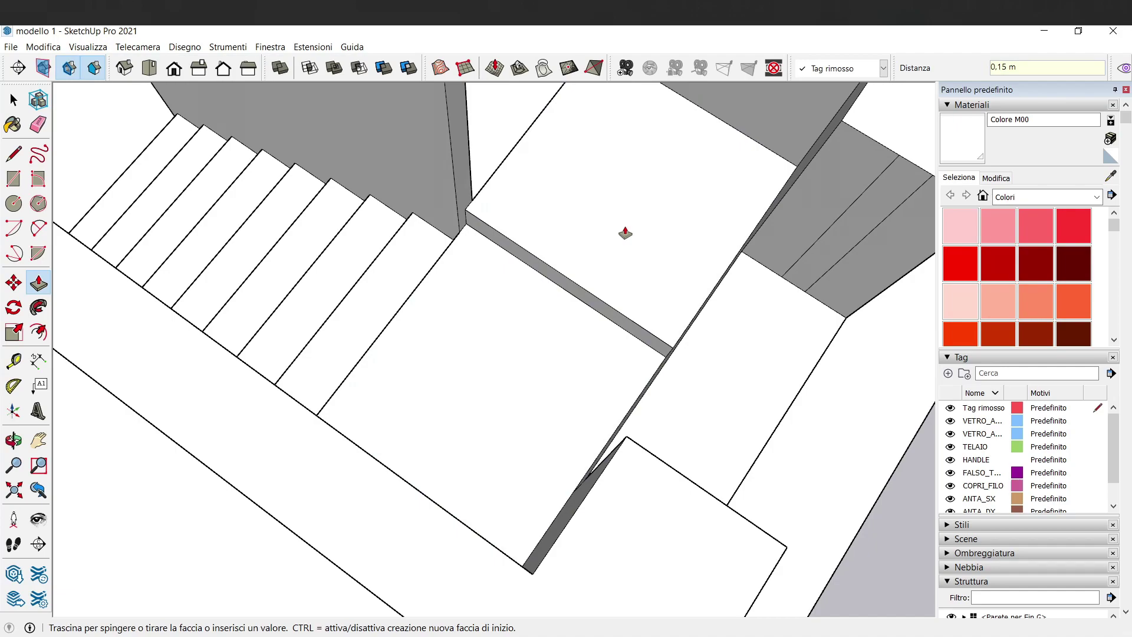
{"action": "scroll", "coordinate": [616, 259], "scroll_direction": "down", "scroll_amount": 2}
{"action": "key", "text": "space"}
Orbit to look down on the stair treads and pick up a tread to copy
{"action": "mouse_move", "coordinate": [551, 336]}
{"action": "middle_mouse_down"}
{"action": "mouse_move", "coordinate": [600, 419]}
{"action": "mouse_move", "coordinate": [511, 352]}
{"action": "middle_mouse_up"}
{"action": "scroll", "coordinate": [511, 353], "scroll_direction": "up", "scroll_amount": 3}
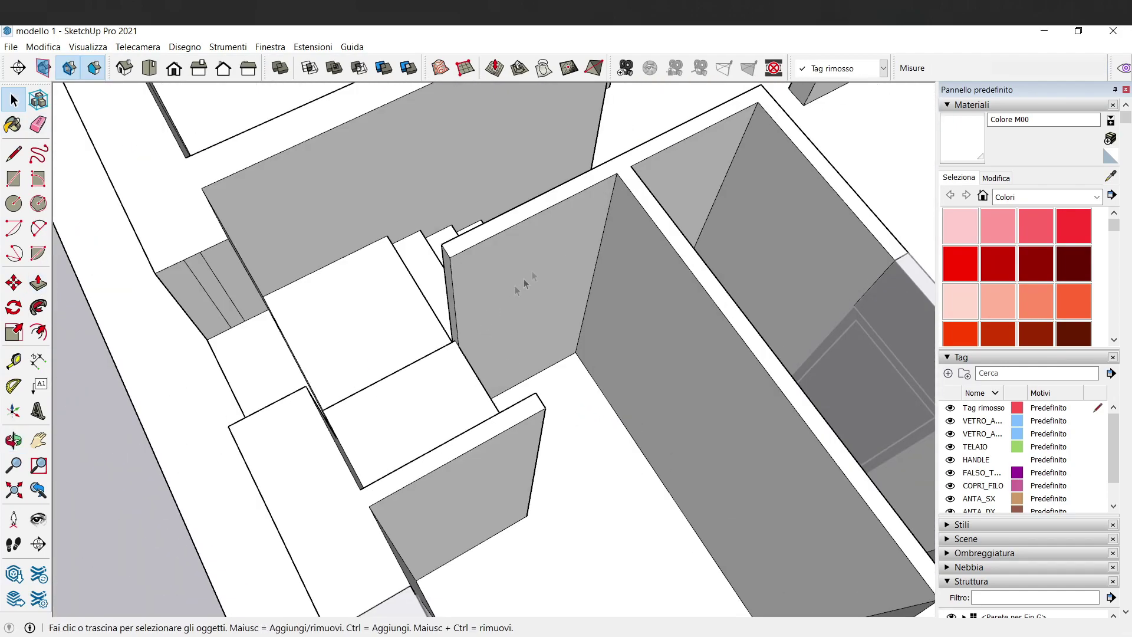
{"action": "middle_click_drag", "start_coordinate": [506, 299], "coordinate": [466, 352]}
{"action": "scroll", "coordinate": [466, 353], "scroll_direction": "up", "scroll_amount": 2}
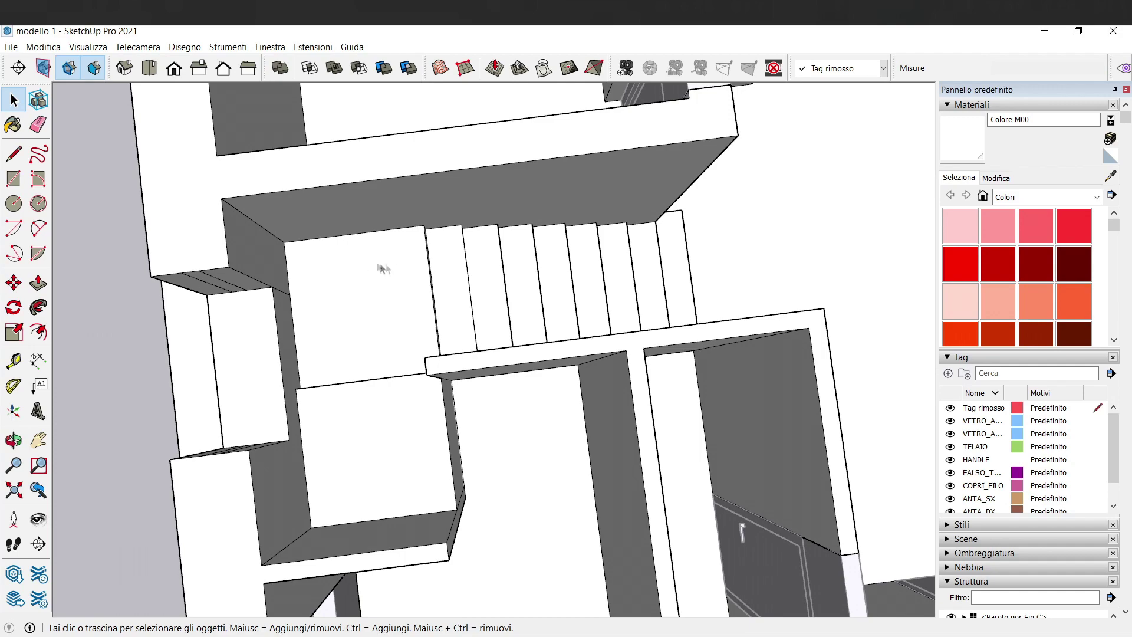
{"action": "scroll", "coordinate": [383, 269], "scroll_direction": "down", "scroll_amount": 2}
{"action": "mouse_move", "coordinate": [624, 401]}
{"action": "middle_mouse_down"}
{"action": "mouse_move", "coordinate": [664, 283]}
{"action": "mouse_move", "coordinate": [704, 221]}
{"action": "mouse_move", "coordinate": [606, 316]}
{"action": "mouse_move", "coordinate": [639, 312]}
{"action": "middle_mouse_up"}
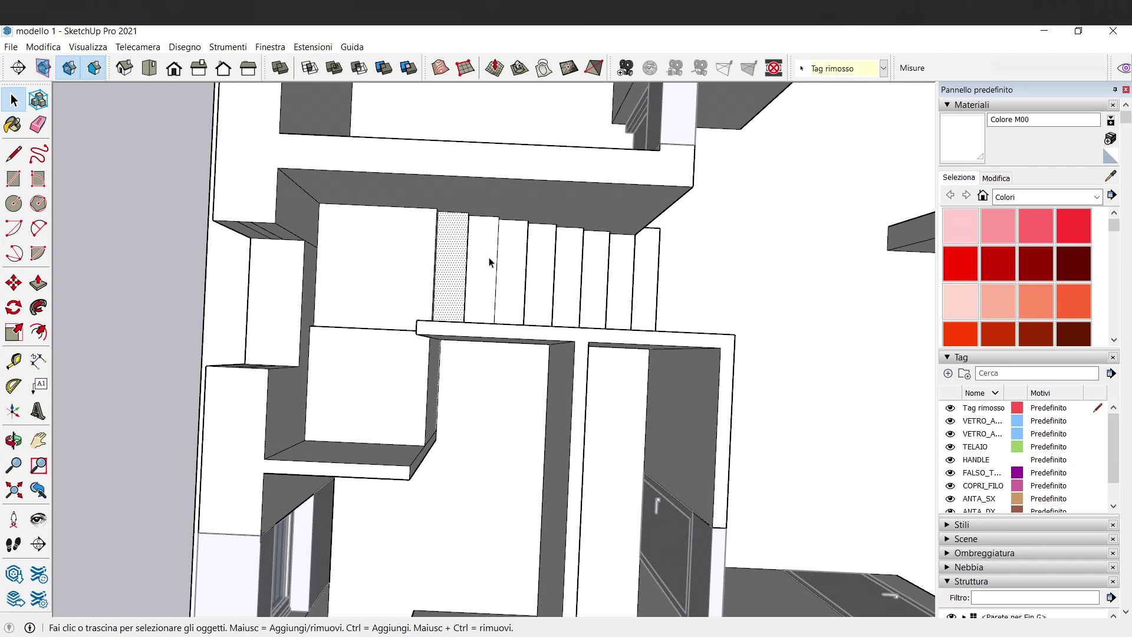
{"action": "key", "text": "m"}
{"action": "left_click", "coordinate": [459, 250]}
Place a copy of the stair tread on the ground outside
{"action": "mouse_move", "coordinate": [804, 288]}
{"action": "middle_mouse_down"}
{"action": "mouse_move", "coordinate": [129, 304]}
{"action": "mouse_move", "coordinate": [449, 210]}
{"action": "mouse_move", "coordinate": [471, 224]}
{"action": "middle_mouse_up"}
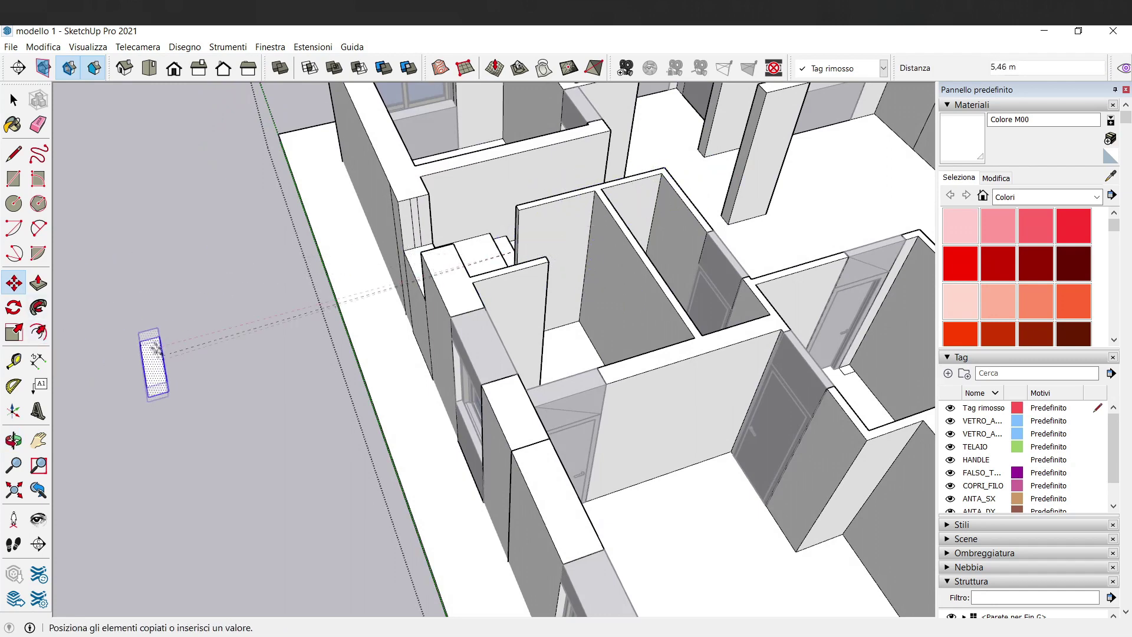
{"action": "left_click", "coordinate": [158, 357]}
{"action": "scroll", "coordinate": [106, 328], "scroll_direction": "up", "scroll_amount": 3}
{"action": "scroll", "coordinate": [139, 352], "scroll_direction": "up", "scroll_amount": 2}
Draw a 0,15 m vertical line up from the copied tread's corner
{"action": "left_click", "coordinate": [14, 153]}
{"action": "scroll", "coordinate": [144, 248], "scroll_direction": "up", "scroll_amount": 2}
{"action": "scroll", "coordinate": [177, 242], "scroll_direction": "up", "scroll_amount": 2}
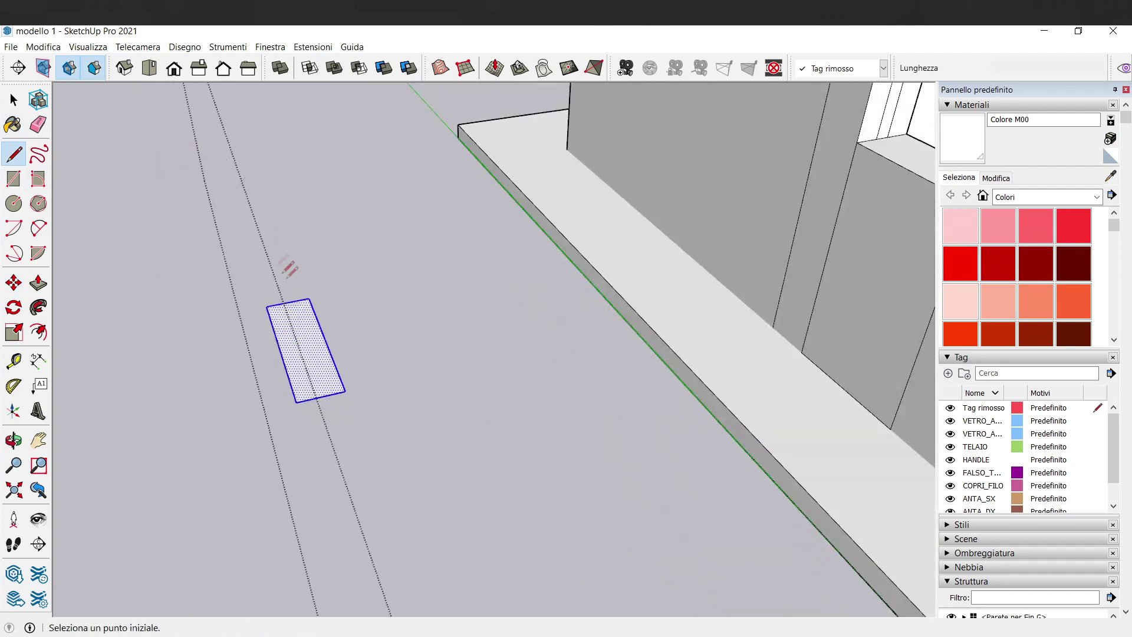
{"action": "left_click", "coordinate": [310, 298]}
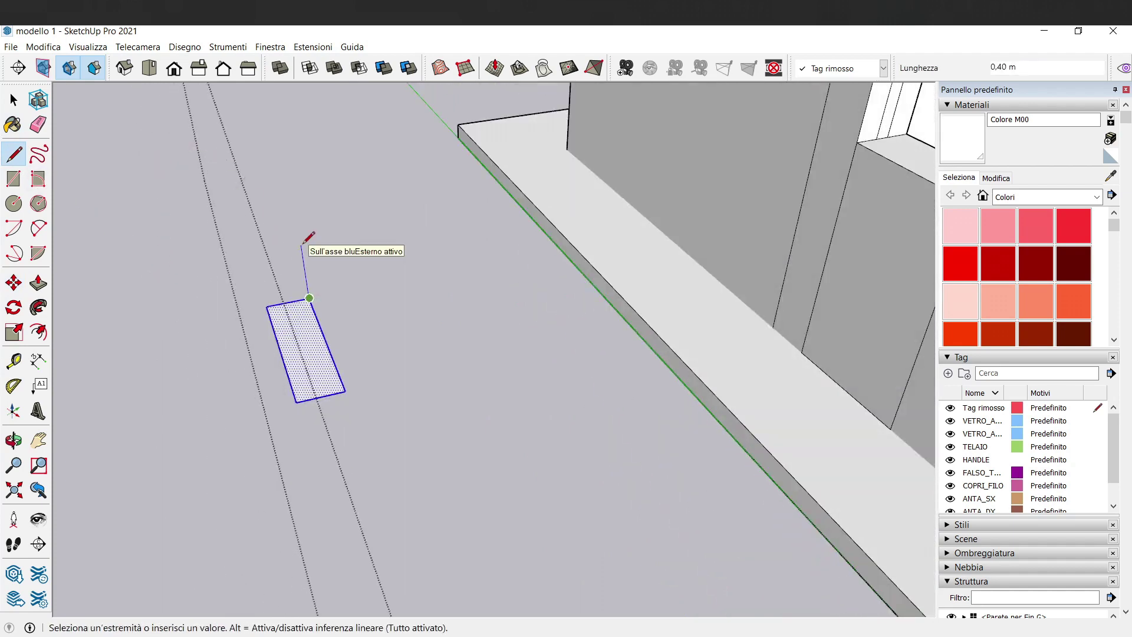
{"action": "key", "text": "Return"}
{"action": "key", "text": "Escape"}
{"action": "key", "text": "space"}
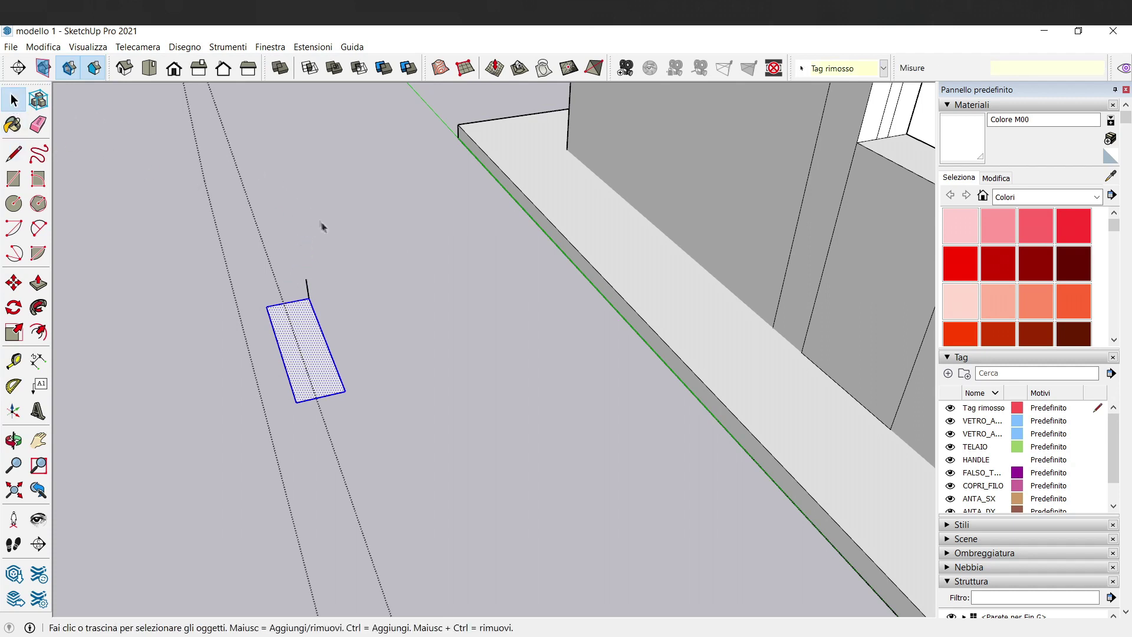
Copy the tread to the top of the line and array it into 7 more steps
{"action": "key", "text": "m"}
{"action": "left_click", "coordinate": [267, 306]}
{"action": "key", "text": "ctrl"}
{"action": "type", "text": "*7"}
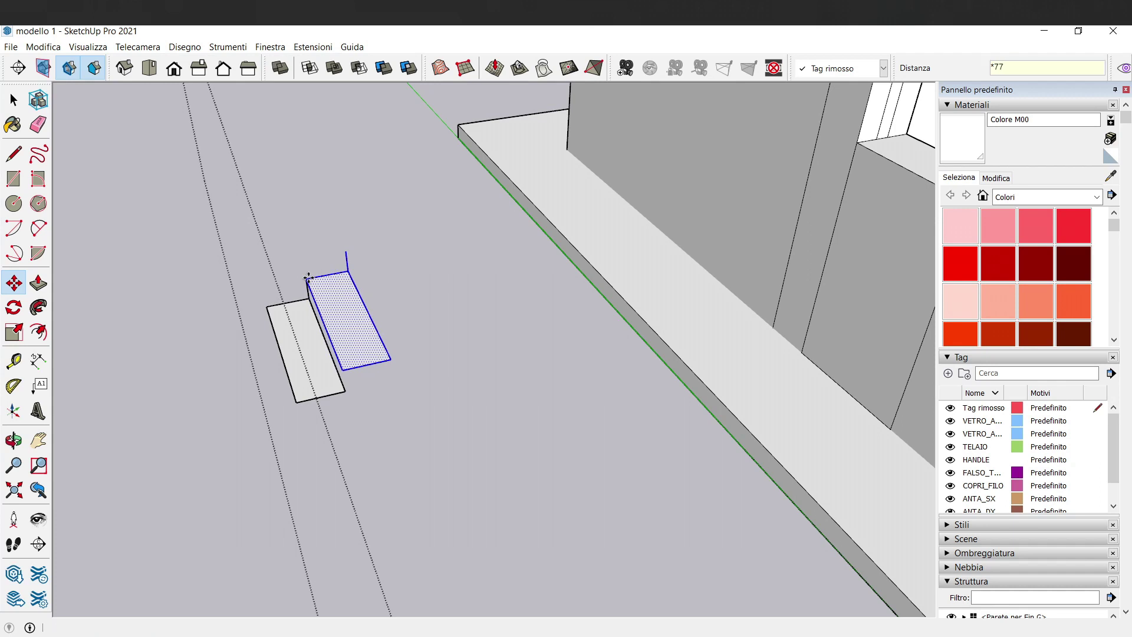
{"action": "key", "text": "Return"}
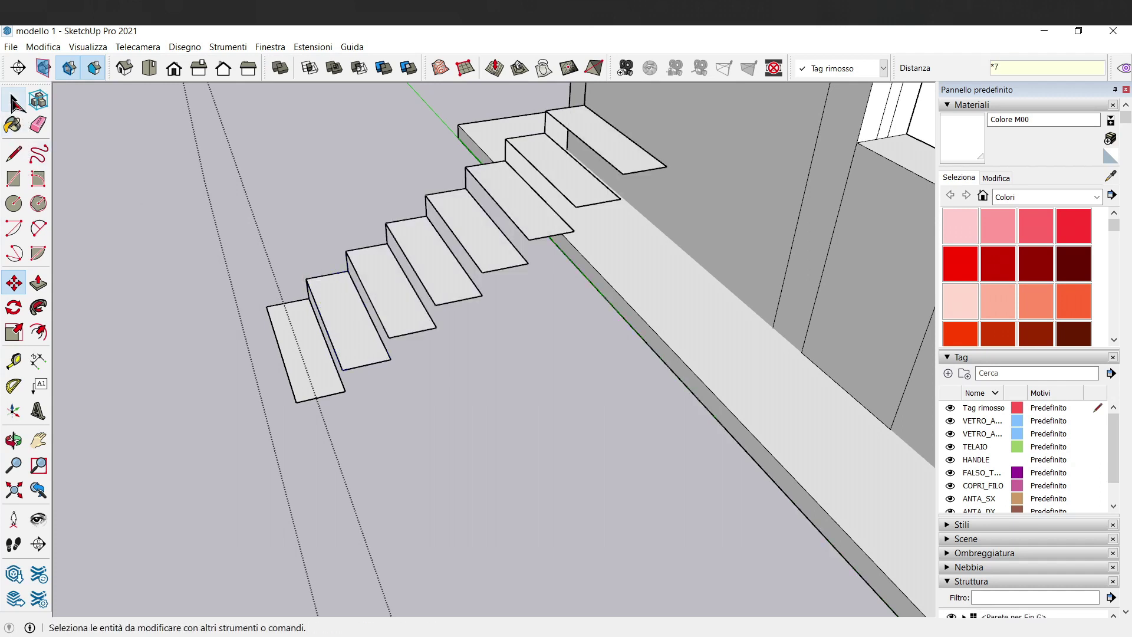
{"action": "left_click", "coordinate": [14, 100]}
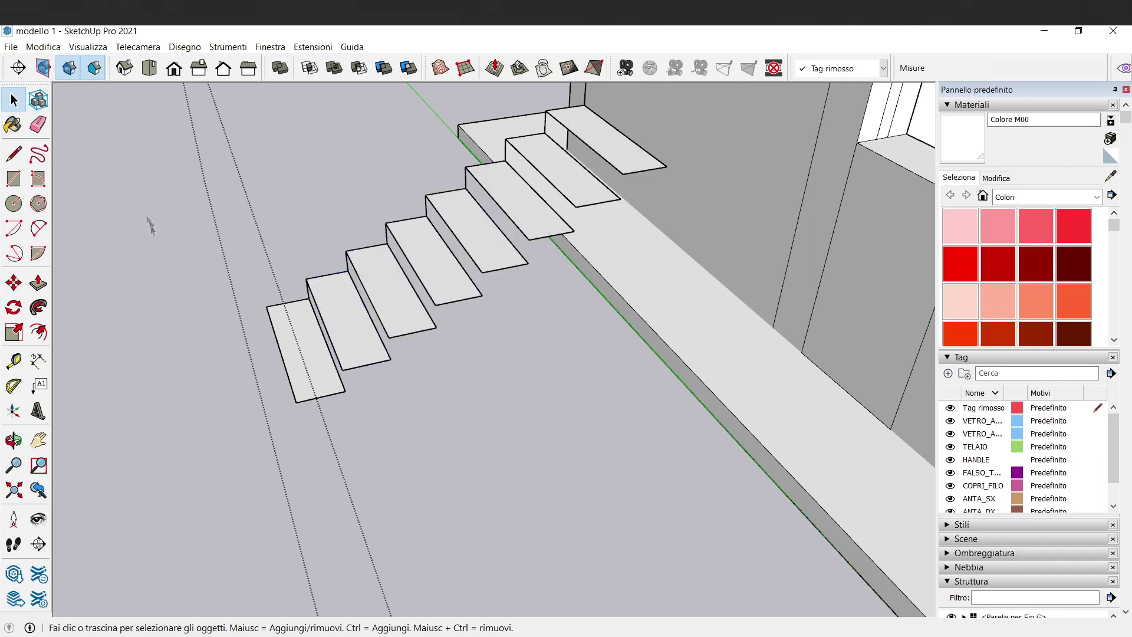
Draw the riser edges at each step corner of the stair profile
{"action": "left_click", "coordinate": [345, 391]}
{"action": "left_click", "coordinate": [342, 370]}
{"action": "left_click", "coordinate": [390, 358]}
{"action": "left_click", "coordinate": [388, 337]}
{"action": "left_click", "coordinate": [436, 326]}
{"action": "left_click", "coordinate": [436, 305]}
{"action": "left_click", "coordinate": [483, 295]}
{"action": "left_click", "coordinate": [483, 273]}
{"action": "left_click", "coordinate": [529, 263]}
{"action": "left_click", "coordinate": [529, 239]}
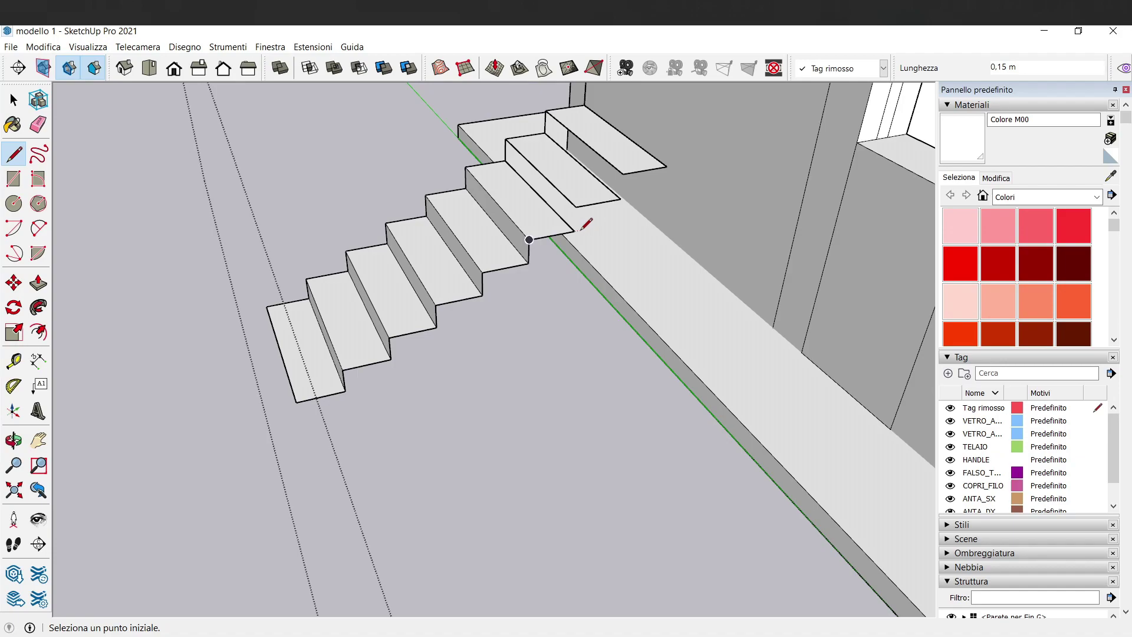
{"action": "left_click", "coordinate": [576, 204]}
{"action": "left_click", "coordinate": [620, 198]}
Add a 0,15 m vertical segment down from the bottom step's corner
{"action": "scroll", "coordinate": [625, 183], "scroll_direction": "down", "scroll_amount": 5}
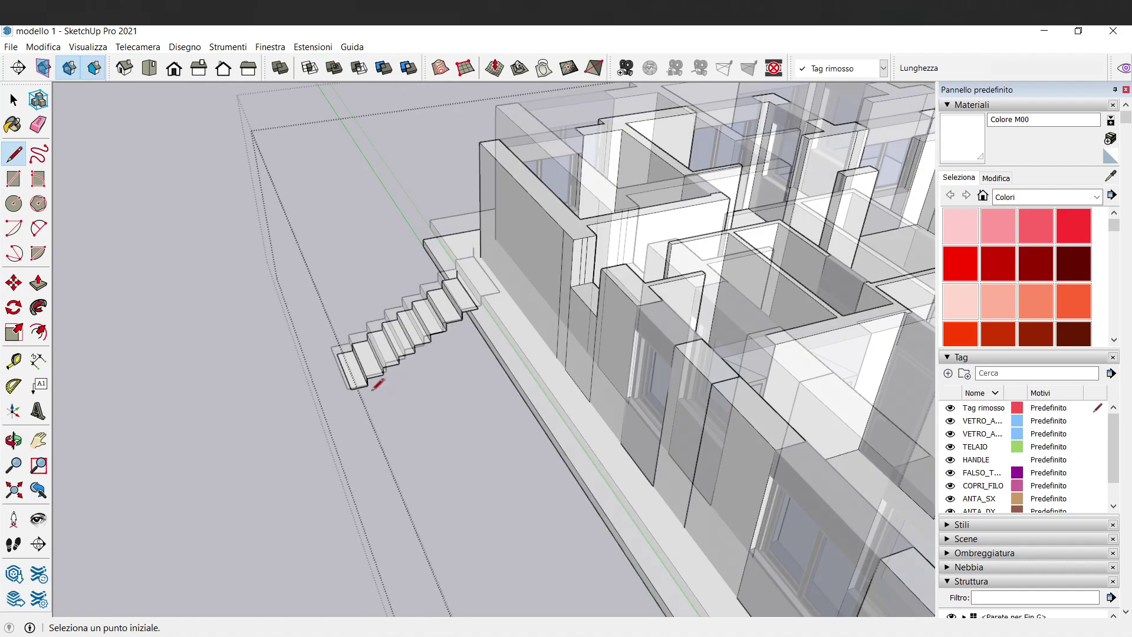
{"action": "middle_click_drag", "start_coordinate": [377, 353], "coordinate": [400, 370]}
{"action": "scroll", "coordinate": [413, 348], "scroll_direction": "up", "scroll_amount": 3}
{"action": "scroll", "coordinate": [430, 321], "scroll_direction": "up", "scroll_amount": 3}
{"action": "left_click", "coordinate": [38, 125]}
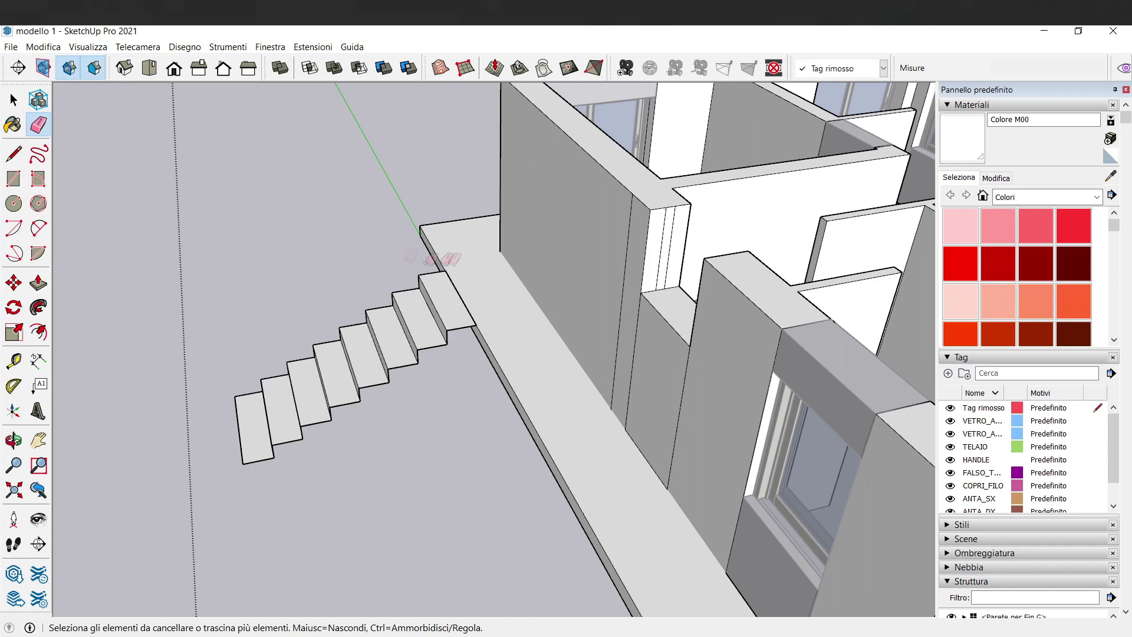
{"action": "key", "text": "l"}
{"action": "middle_click_drag", "start_coordinate": [433, 258], "coordinate": [361, 319]}
{"action": "scroll", "coordinate": [260, 277], "scroll_direction": "up", "scroll_amount": 3}
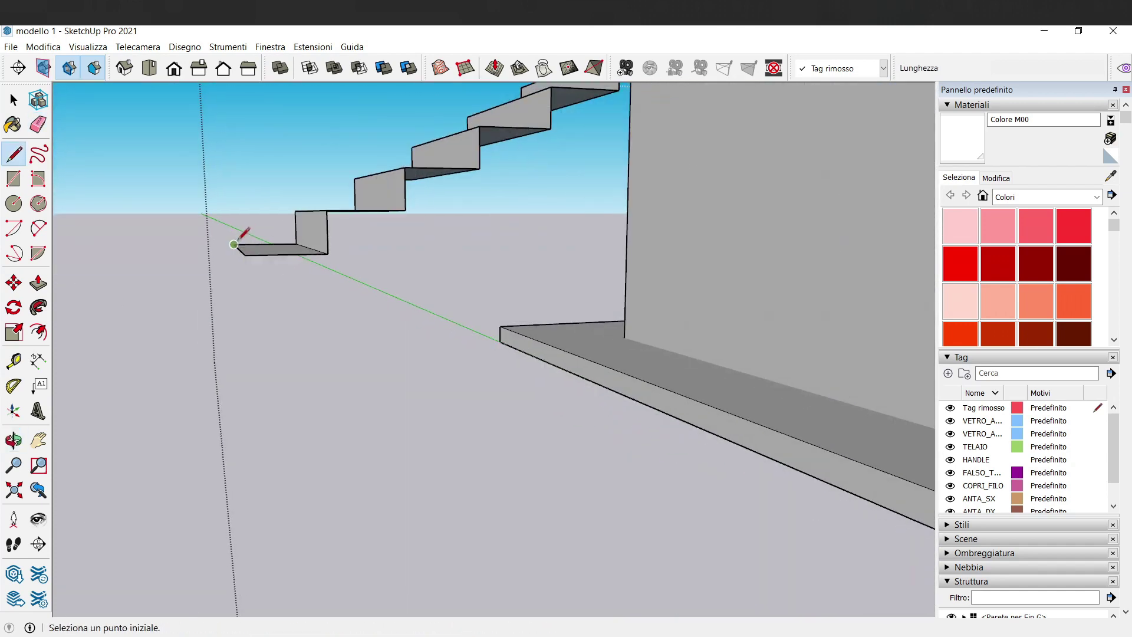
{"action": "left_click", "coordinate": [233, 244]}
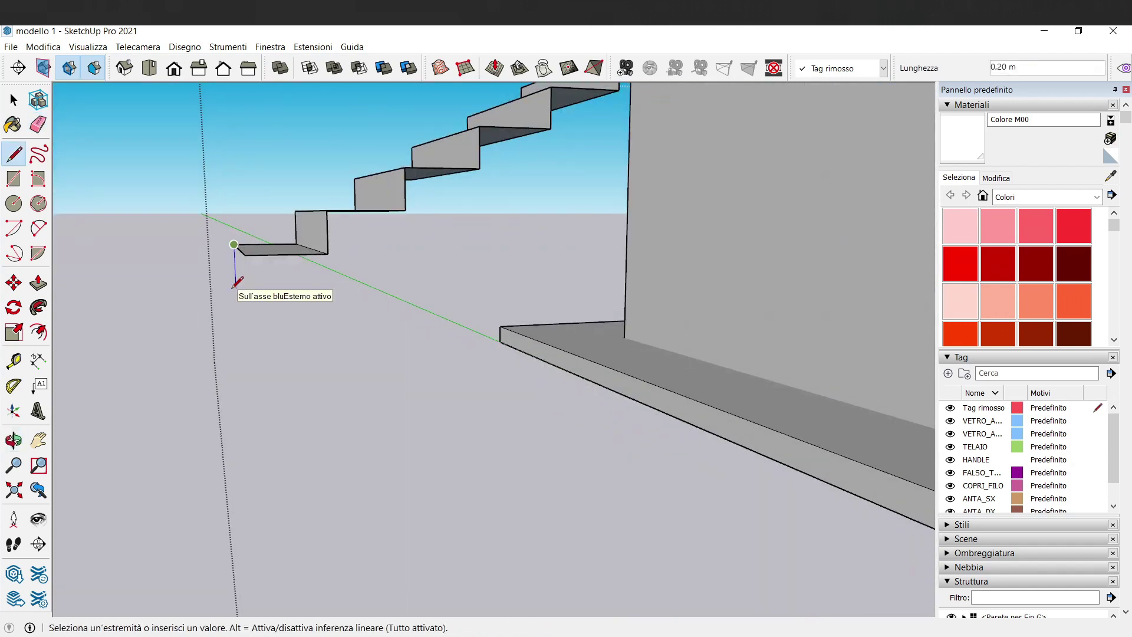
{"action": "key", "text": "m"}
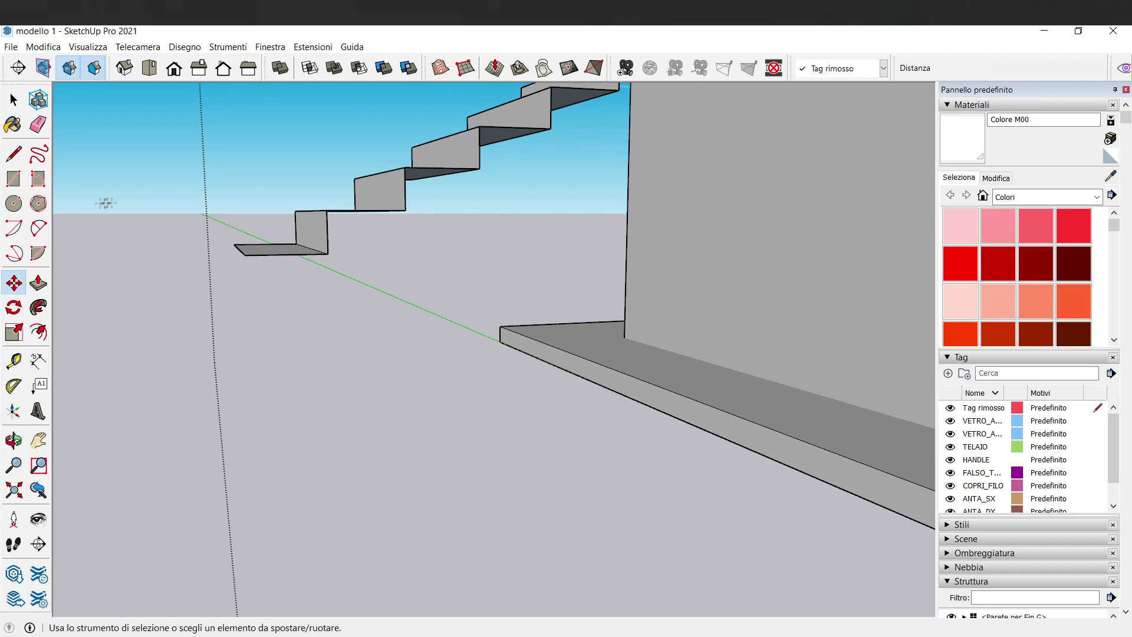
{"action": "left_click", "coordinate": [234, 244]}
{"action": "type", "text": ",15"}
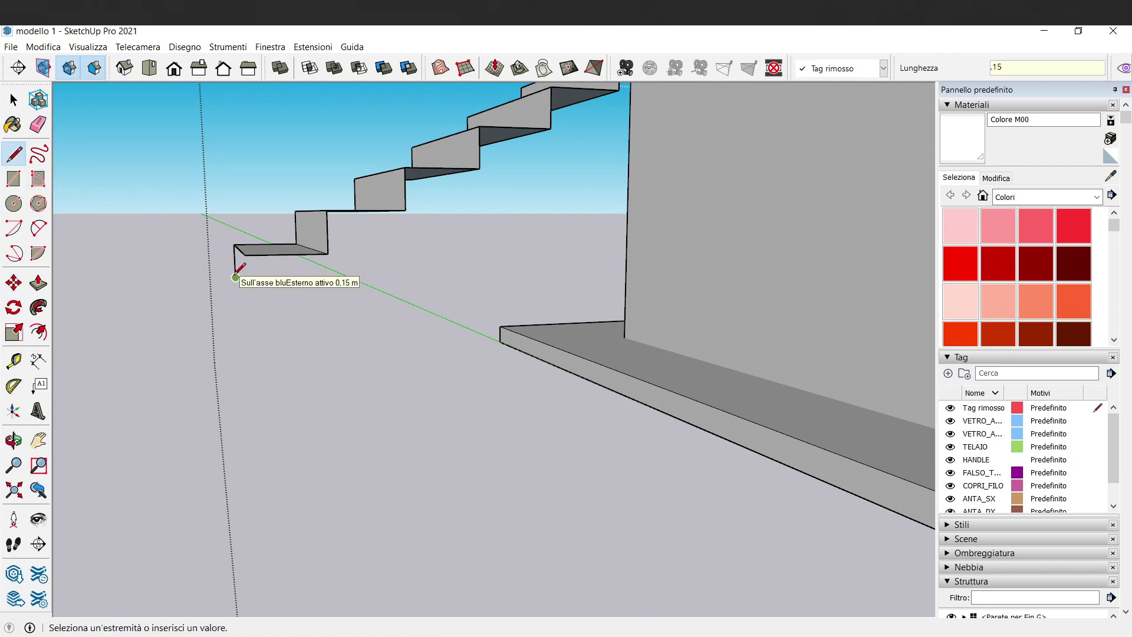
{"action": "key", "text": "Return"}
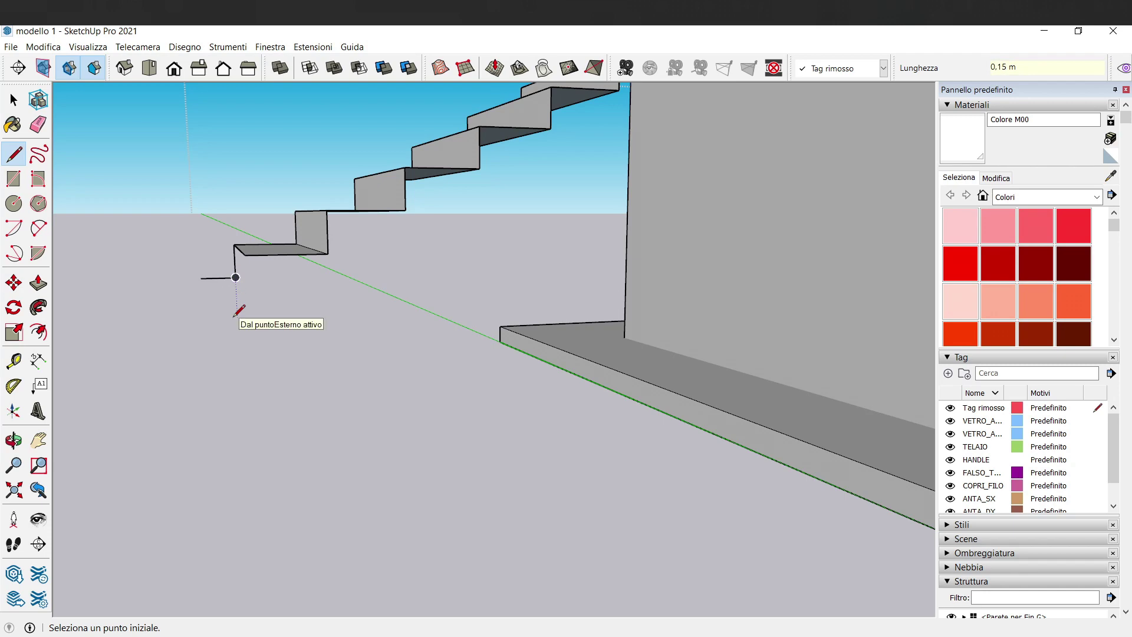
{"action": "key", "text": "Escape"}
Draw the sloping underside edge that closes the stair profile into a face
{"action": "left_click", "coordinate": [236, 277]}
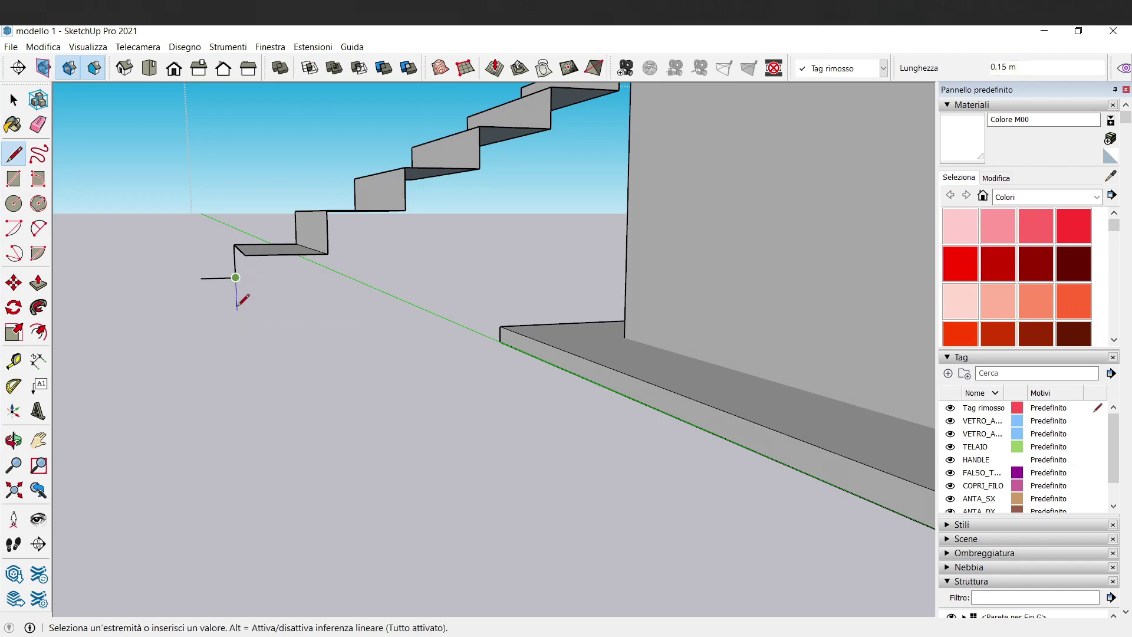
{"action": "type", "text": ",1"}
{"action": "middle_click_drag", "start_coordinate": [236, 299], "coordinate": [361, 140]}
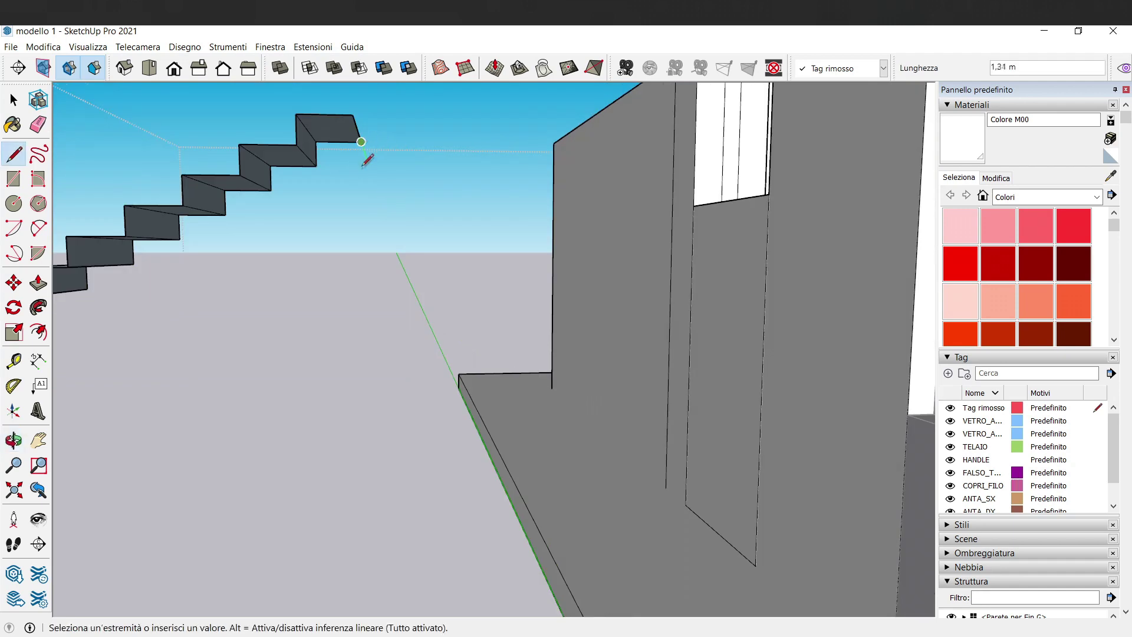
{"action": "scroll", "coordinate": [364, 173], "scroll_direction": "down", "scroll_amount": 2}
{"action": "scroll", "coordinate": [361, 172], "scroll_direction": "down", "scroll_amount": 2}
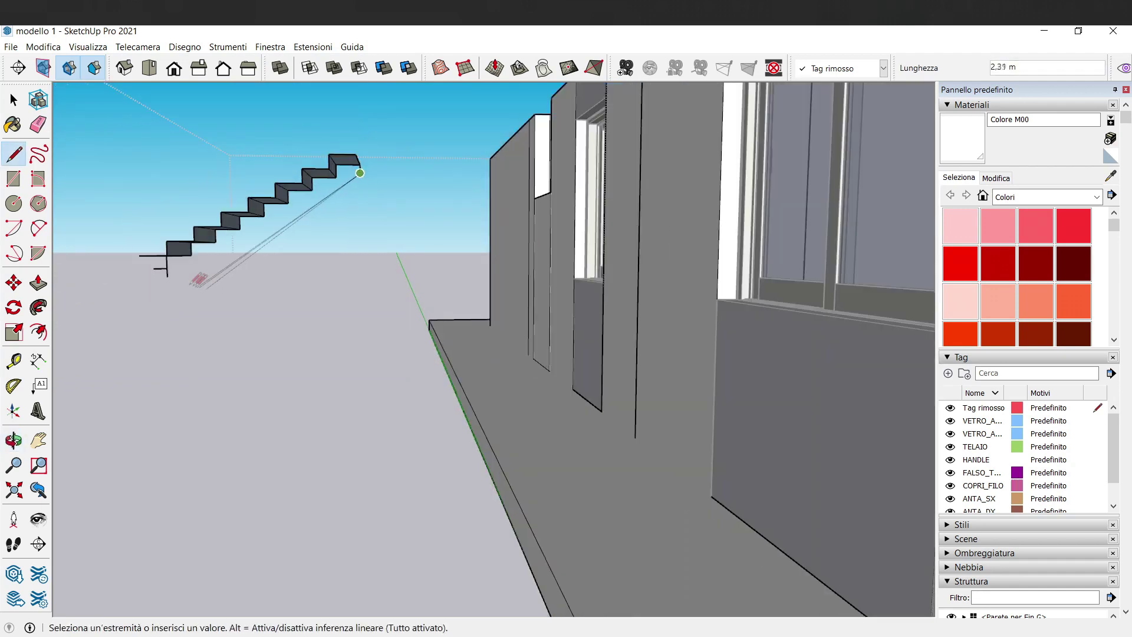
{"action": "left_click", "coordinate": [167, 277]}
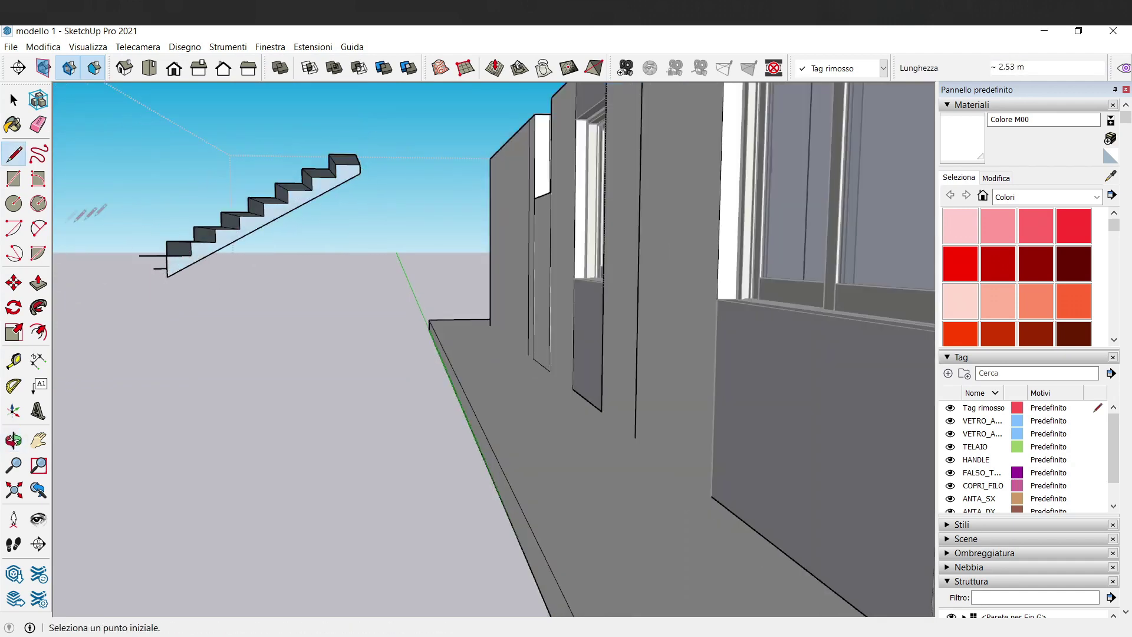
Push/Pull the stair face out 1,05 m into a solid flight
{"action": "left_click", "coordinate": [39, 284]}
{"action": "left_click_drag", "start_coordinate": [219, 237], "coordinate": [200, 236]}
{"action": "middle_click_drag", "start_coordinate": [203, 240], "coordinate": [592, 339]}
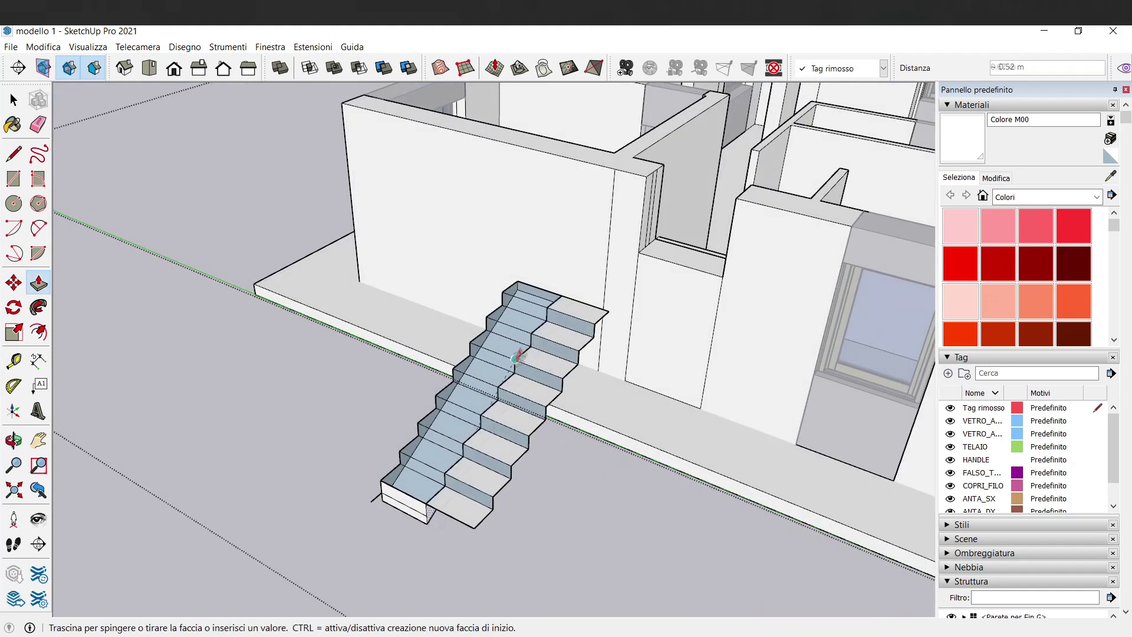
{"action": "left_click", "coordinate": [578, 366]}
{"action": "middle_click_drag", "start_coordinate": [577, 412], "coordinate": [232, 420]}
{"action": "key", "text": "space"}
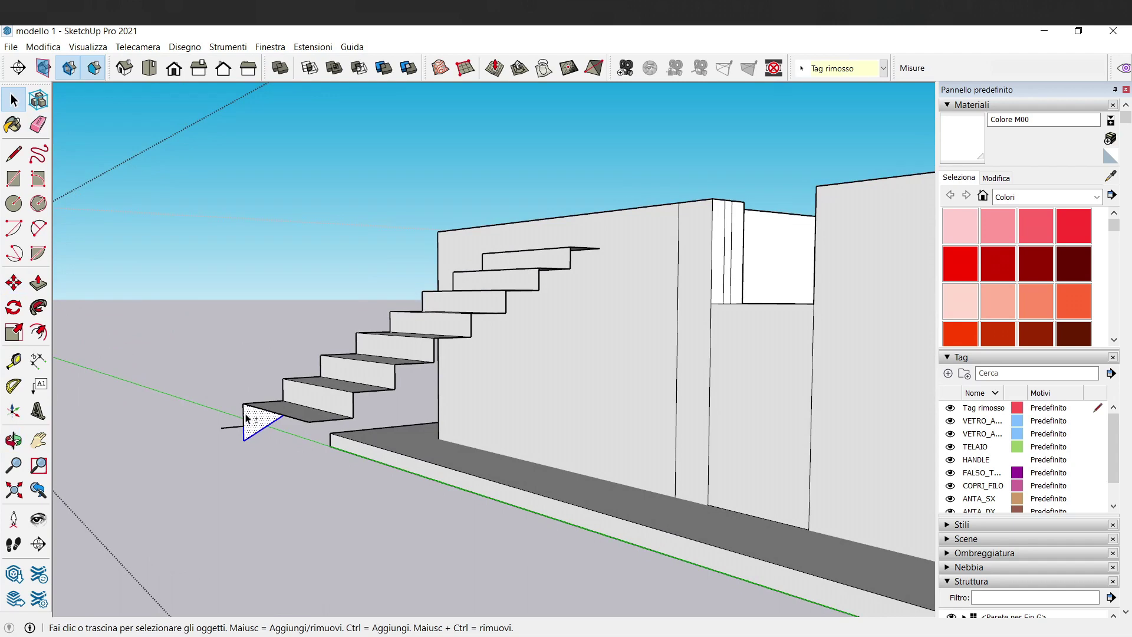
Draw a line across the bottom stair corner to close its face
{"action": "key", "text": "m"}
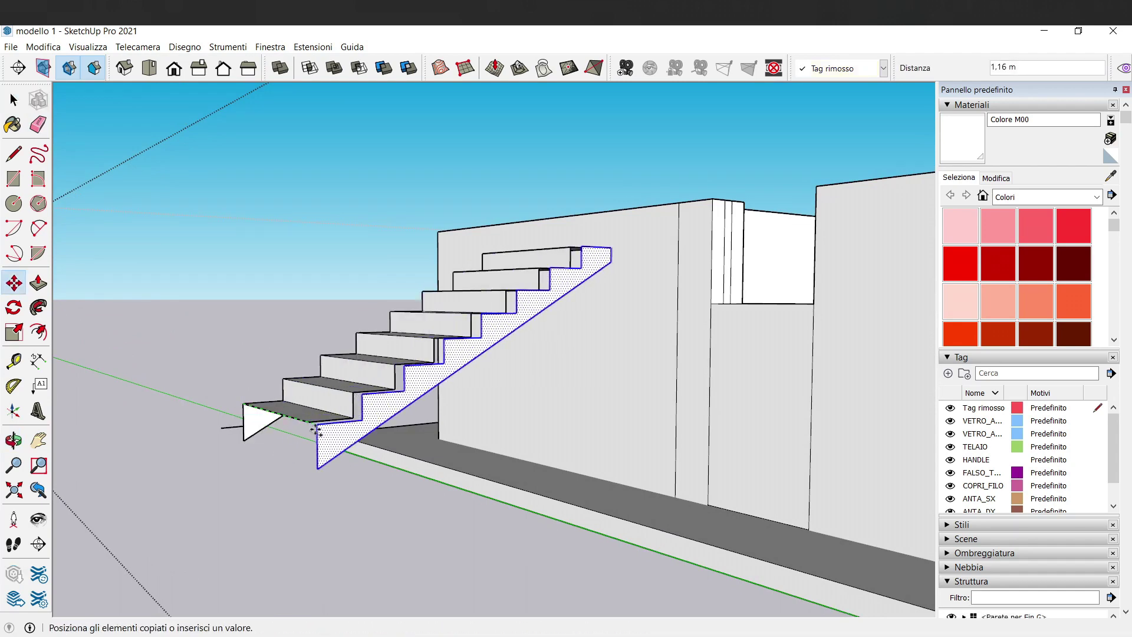
{"action": "left_click", "coordinate": [308, 466]}
{"action": "left_click", "coordinate": [13, 154]}
{"action": "left_click", "coordinate": [244, 441]}
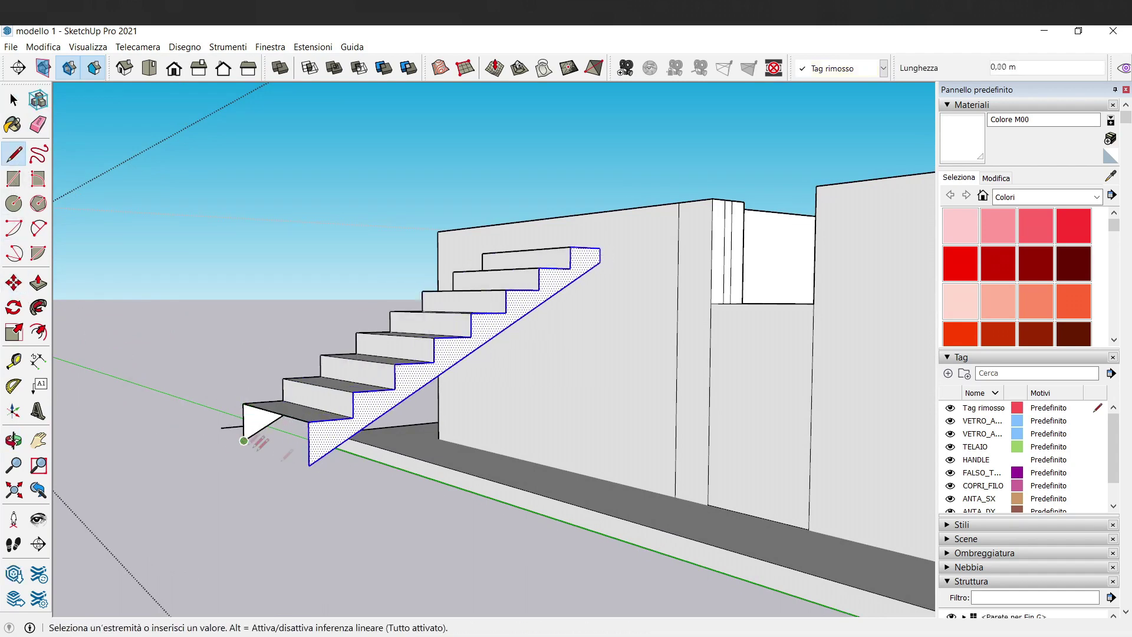
{"action": "left_click", "coordinate": [309, 465]}
{"action": "middle_click_drag", "start_coordinate": [309, 465], "coordinate": [291, 216]}
{"action": "left_click", "coordinate": [287, 159]}
{"action": "middle_click_drag", "start_coordinate": [287, 160], "coordinate": [306, 405]}
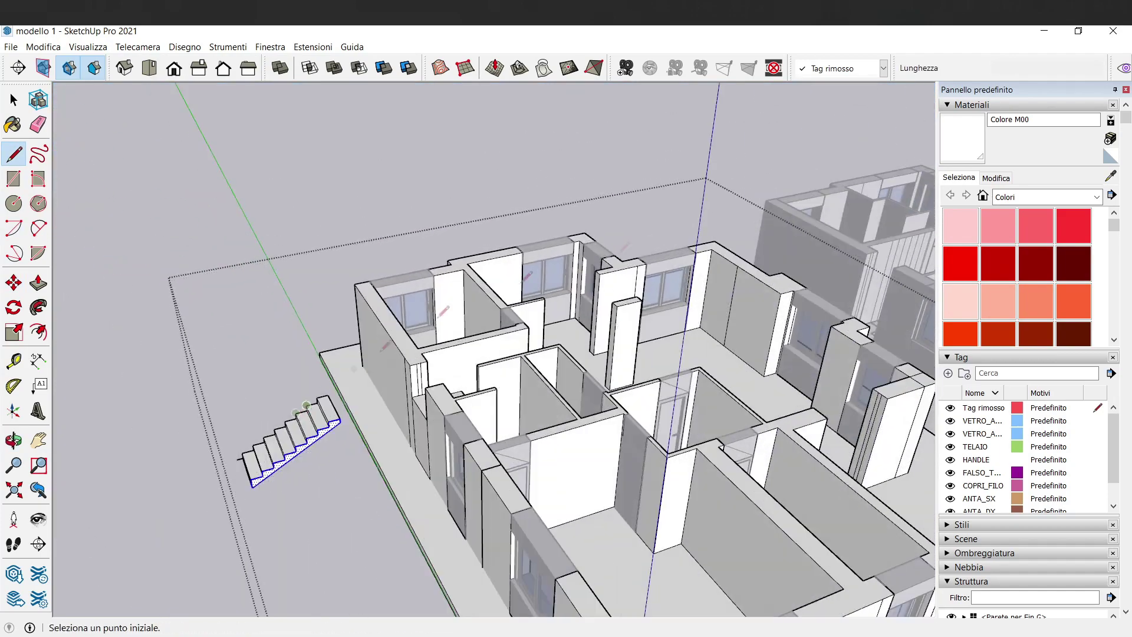
{"action": "key", "text": "space"}
{"action": "scroll", "coordinate": [200, 379], "scroll_direction": "up", "scroll_amount": 3}
Select the whole staircase and make it a single group
{"action": "left_click_drag", "start_coordinate": [390, 565], "coordinate": [390, 566]}
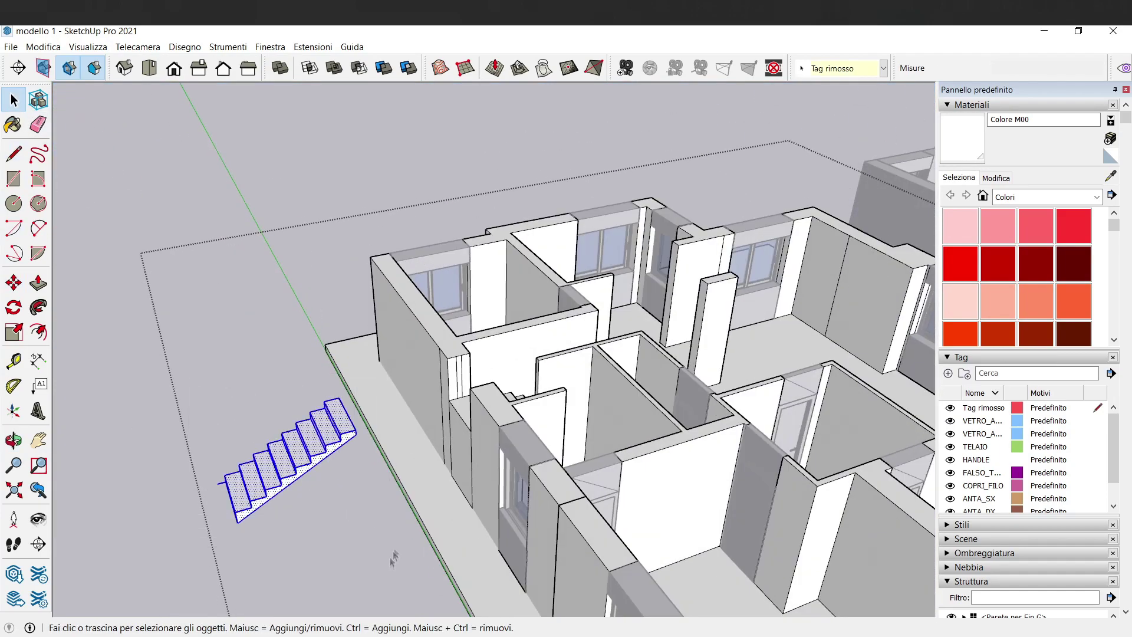
{"action": "key", "text": "b"}
{"action": "middle_click_drag", "start_coordinate": [331, 435], "coordinate": [398, 466]}
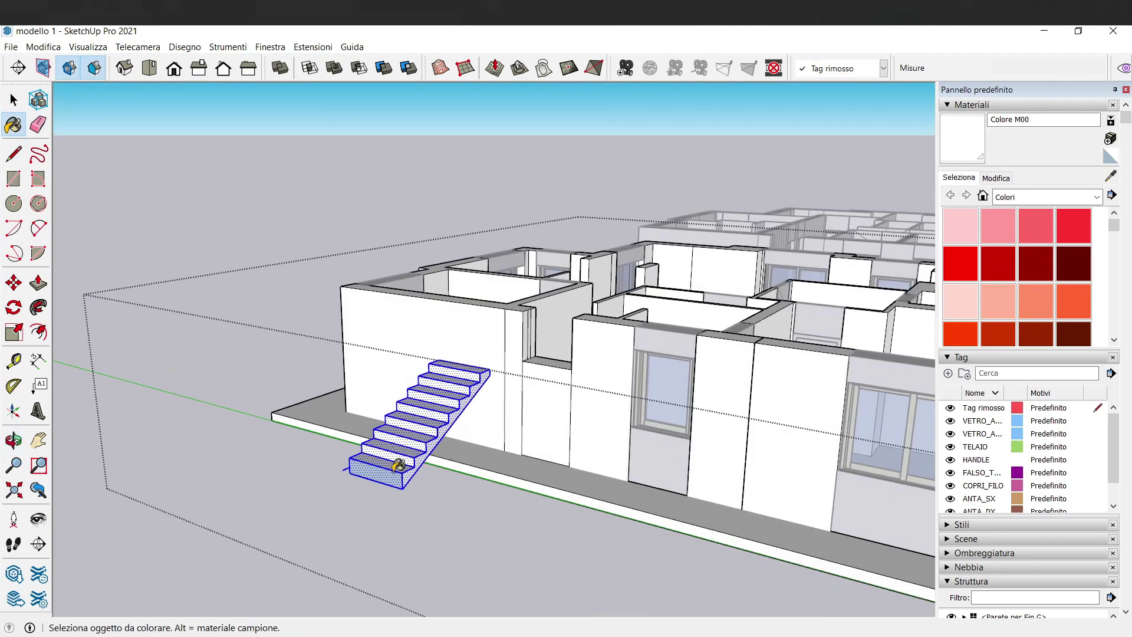
{"action": "right_click", "coordinate": [397, 466]}
{"action": "left_click", "coordinate": [441, 367]}
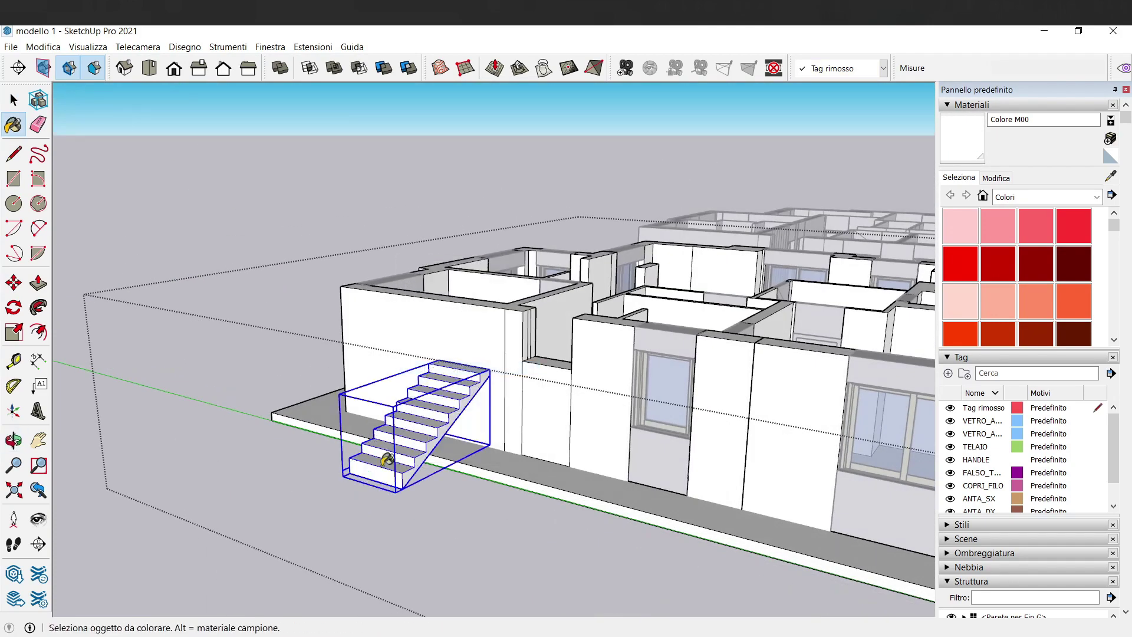
{"action": "key", "text": "m"}
{"action": "scroll", "coordinate": [377, 354], "scroll_direction": "up", "scroll_amount": 3}
Move the stair group into the stairwell beside the original steps
{"action": "middle_click_drag", "start_coordinate": [377, 354], "coordinate": [380, 328]}
{"action": "left_click", "coordinate": [425, 326]}
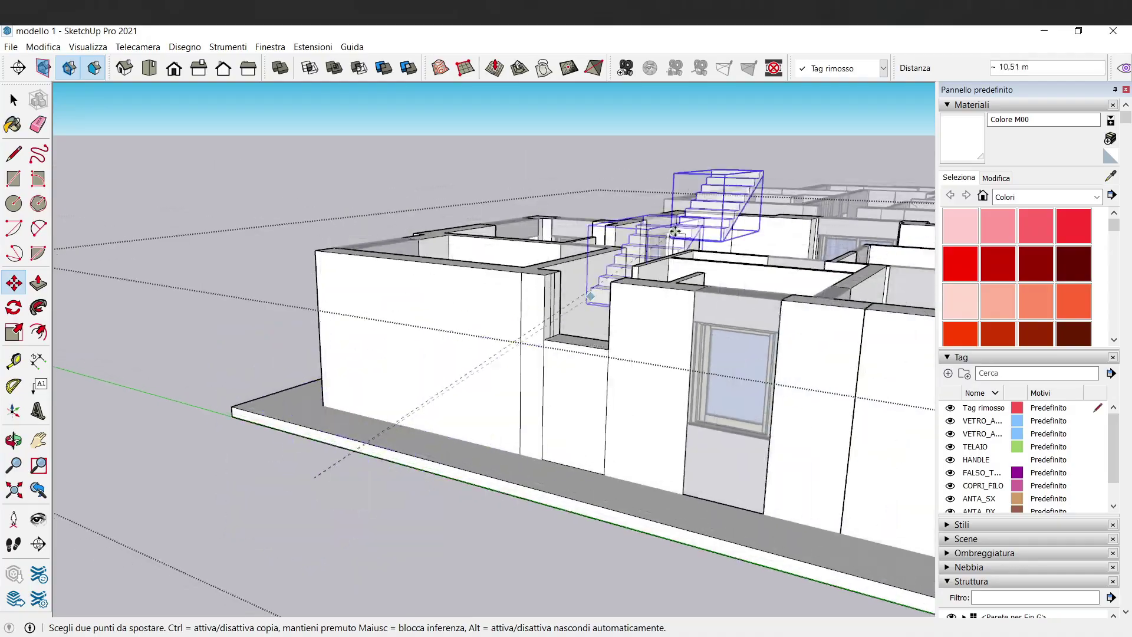
{"action": "middle_click_drag", "start_coordinate": [590, 296], "coordinate": [596, 448]}
{"action": "scroll", "coordinate": [530, 413], "scroll_direction": "down", "scroll_amount": 3}
{"action": "scroll", "coordinate": [590, 548], "scroll_direction": "up", "scroll_amount": 5}
{"action": "scroll", "coordinate": [466, 505], "scroll_direction": "up", "scroll_amount": 4}
{"action": "left_click", "coordinate": [467, 506]}
{"action": "scroll", "coordinate": [467, 505], "scroll_direction": "down", "scroll_amount": 3}
{"action": "mouse_move", "coordinate": [467, 505]}
{"action": "middle_mouse_down"}
{"action": "mouse_move", "coordinate": [530, 303]}
{"action": "mouse_move", "coordinate": [290, 273]}
{"action": "mouse_move", "coordinate": [416, 302]}
{"action": "mouse_move", "coordinate": [397, 303]}
{"action": "middle_mouse_up"}
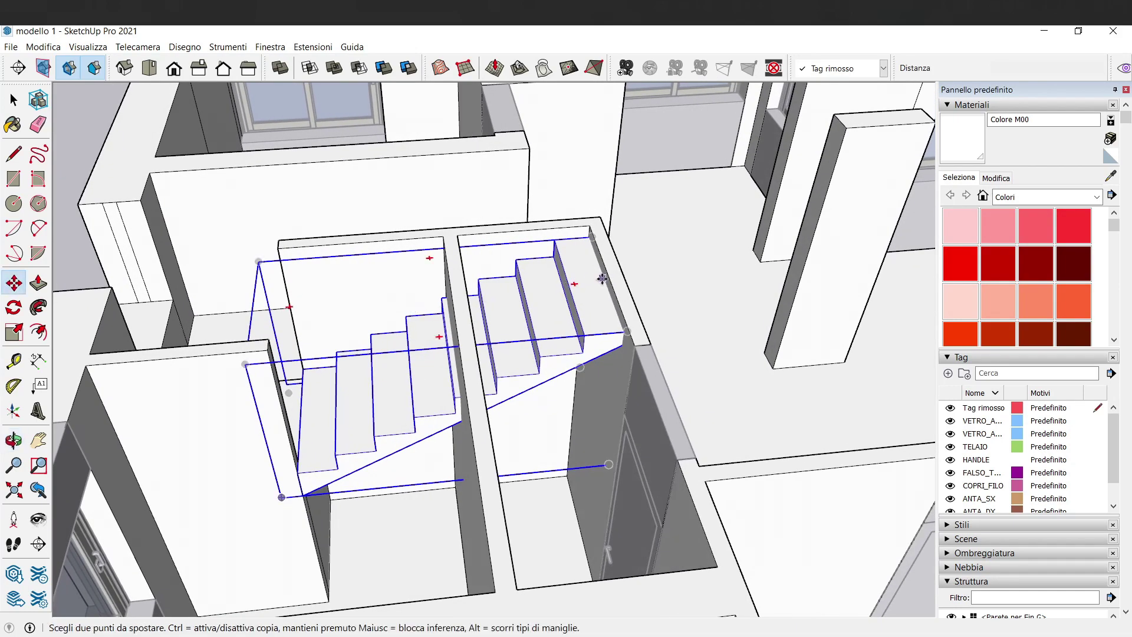
Check the placed stairs from above and select the wall-top faces
{"action": "scroll", "coordinate": [638, 331], "scroll_direction": "up", "scroll_amount": 2}
{"action": "mouse_move", "coordinate": [616, 346]}
{"action": "middle_mouse_down"}
{"action": "mouse_move", "coordinate": [566, 336]}
{"action": "mouse_move", "coordinate": [567, 364]}
{"action": "mouse_move", "coordinate": [622, 321]}
{"action": "middle_mouse_up"}
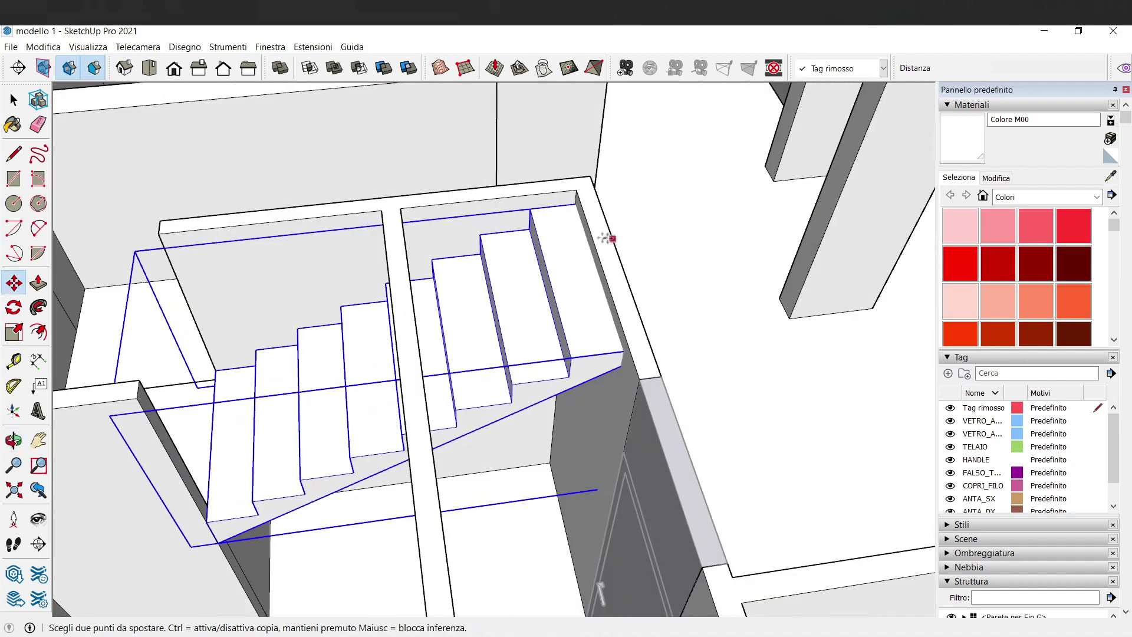
{"action": "key", "text": "space"}
{"action": "mouse_move", "coordinate": [222, 232]}
{"action": "middle_mouse_down"}
{"action": "mouse_move", "coordinate": [442, 318]}
{"action": "mouse_move", "coordinate": [283, 309]}
{"action": "middle_mouse_up"}
{"action": "left_click", "coordinate": [419, 301]}
Draw edges splitting the wall-top faces beside the steps
{"action": "middle_click_drag", "start_coordinate": [392, 299], "coordinate": [437, 316]}
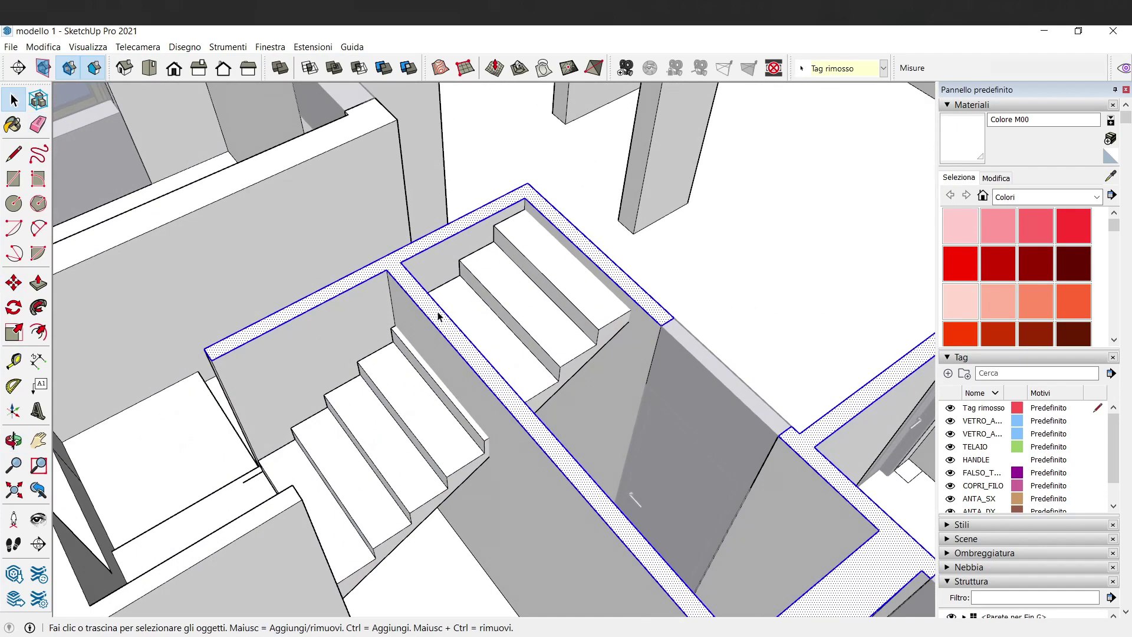
{"action": "left_click", "coordinate": [17, 161]}
{"action": "left_click", "coordinate": [386, 268]}
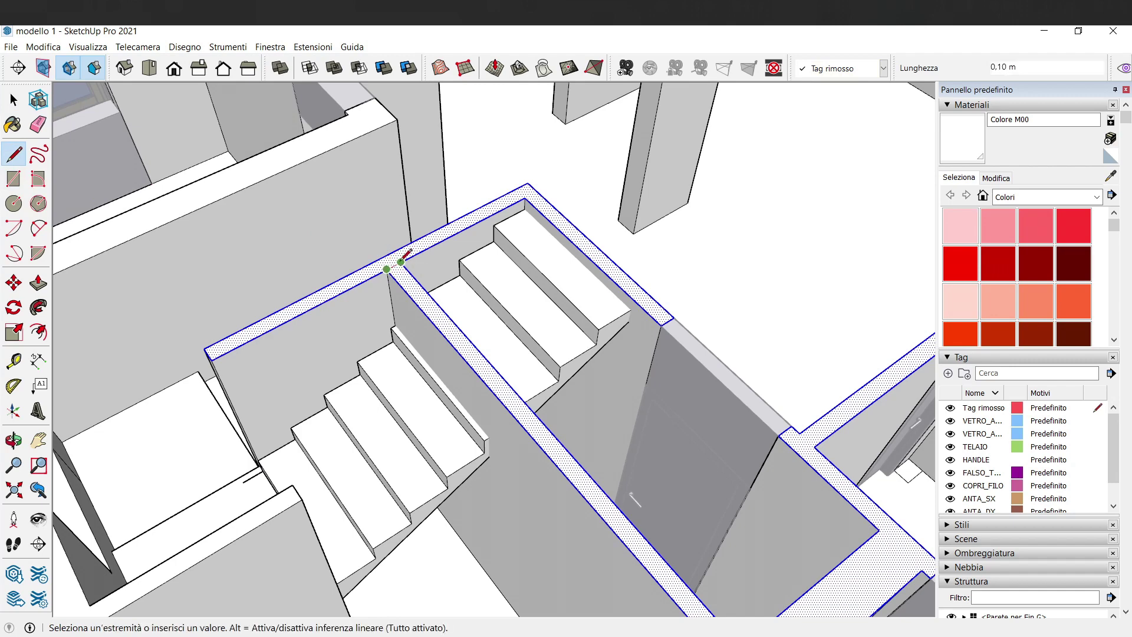
{"action": "middle_click_drag", "start_coordinate": [498, 420], "coordinate": [522, 424]}
{"action": "scroll", "coordinate": [499, 445], "scroll_direction": "up", "scroll_amount": 3}
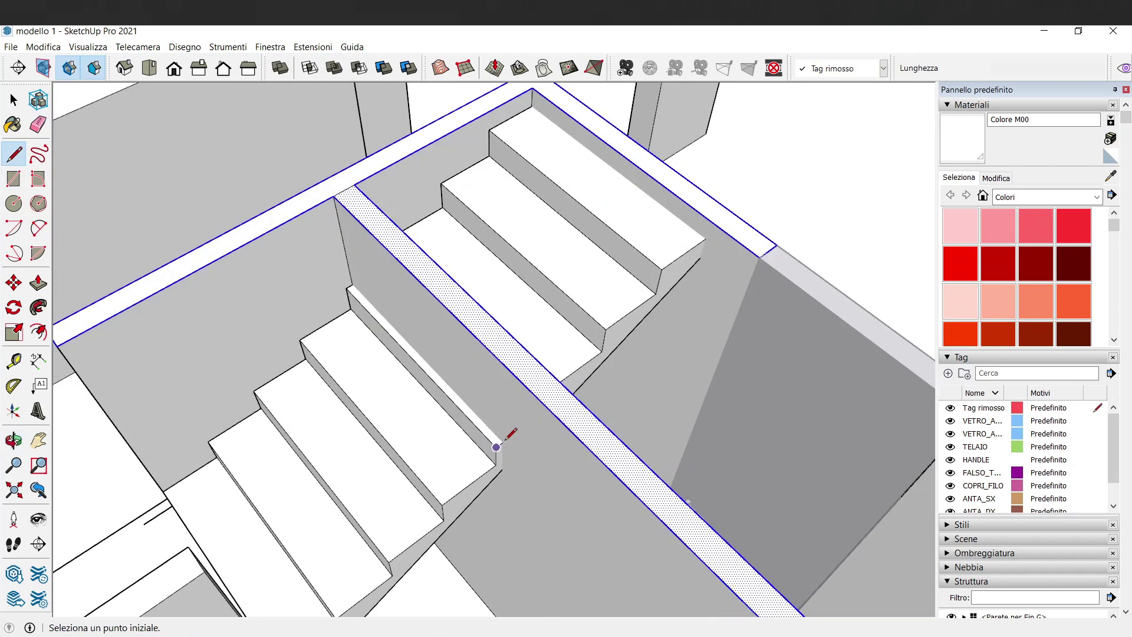
{"action": "scroll", "coordinate": [498, 445], "scroll_direction": "up", "scroll_amount": 2}
{"action": "left_click", "coordinate": [501, 442]}
{"action": "left_click", "coordinate": [503, 315]}
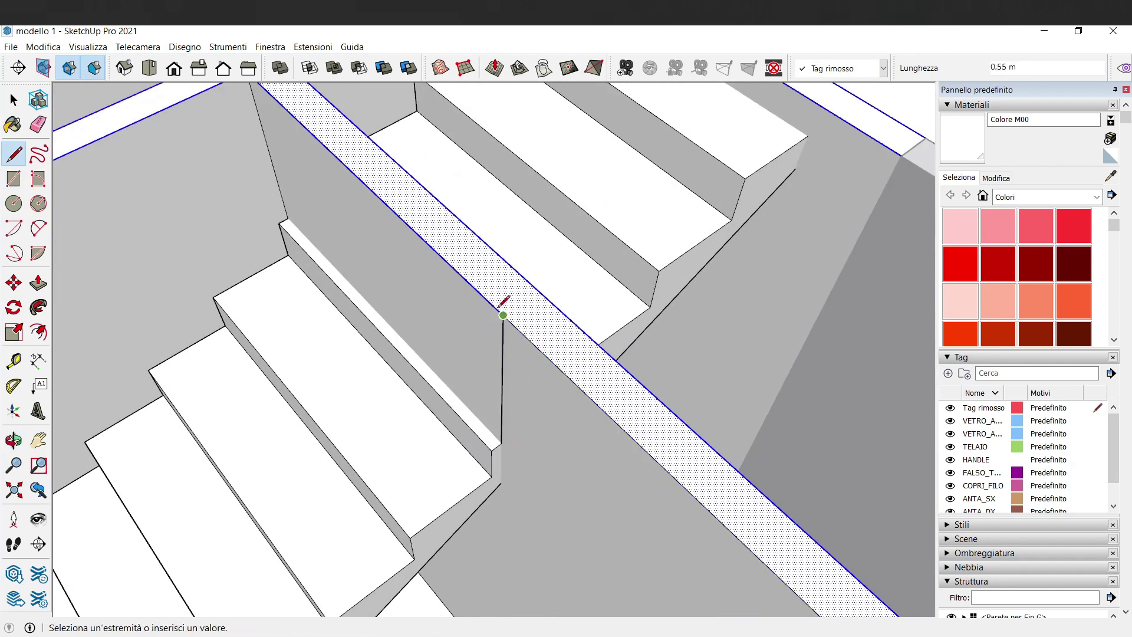
{"action": "left_click", "coordinate": [540, 291]}
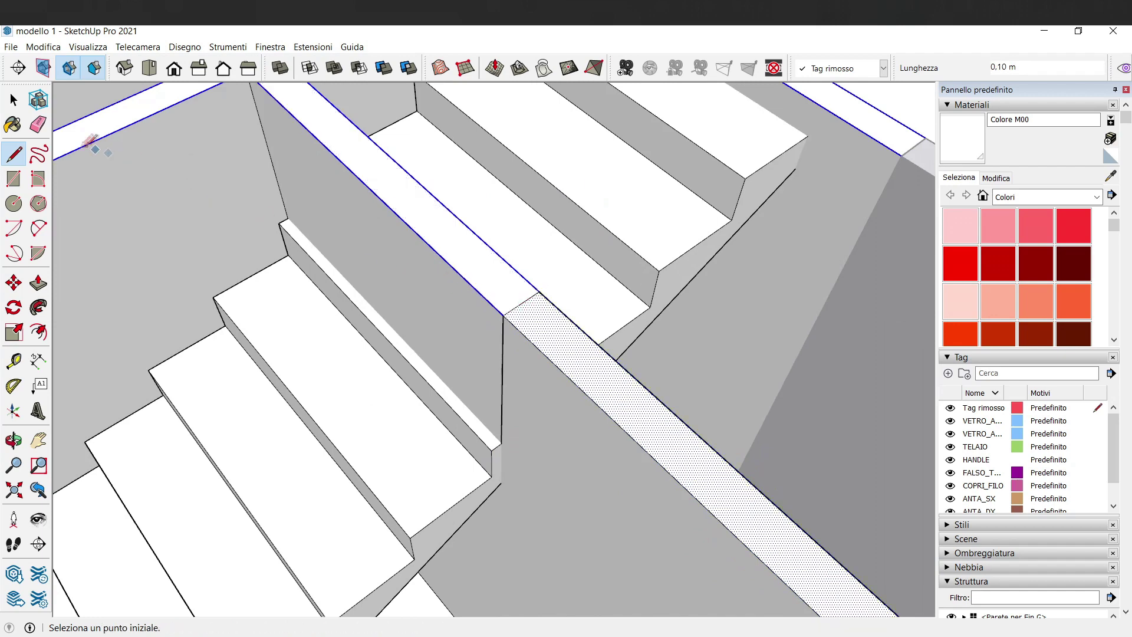
Erase the extra wall edges and raise the wall section about 0.63 m
{"action": "left_click", "coordinate": [41, 125]}
{"action": "left_click", "coordinate": [471, 285]}
{"action": "left_click", "coordinate": [503, 354]}
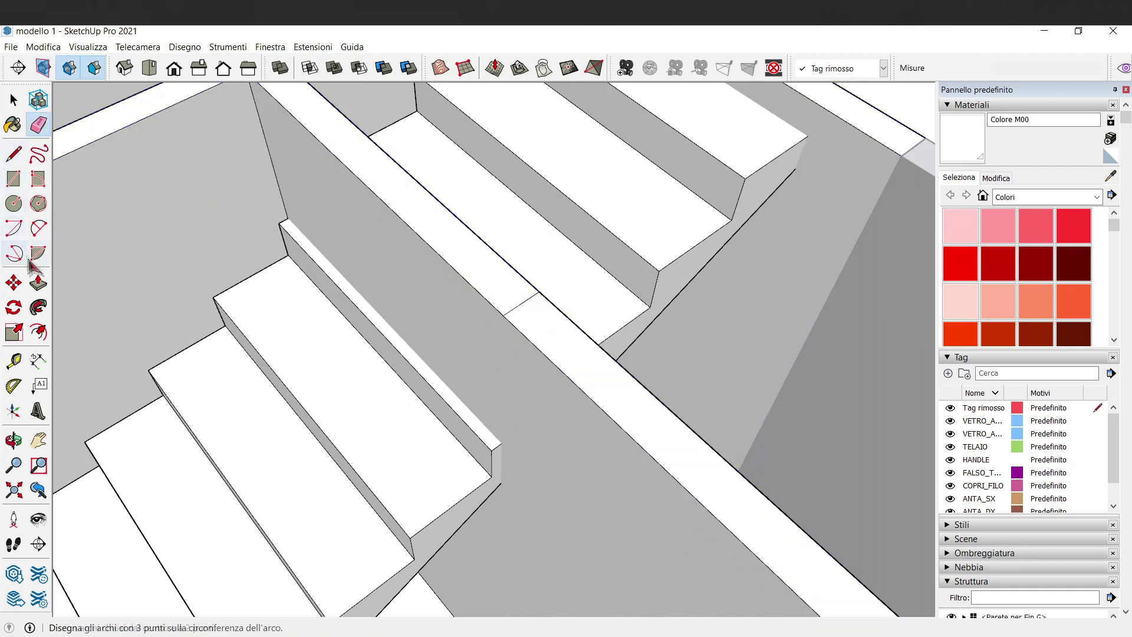
{"action": "left_click", "coordinate": [38, 282]}
{"action": "left_click", "coordinate": [418, 185]}
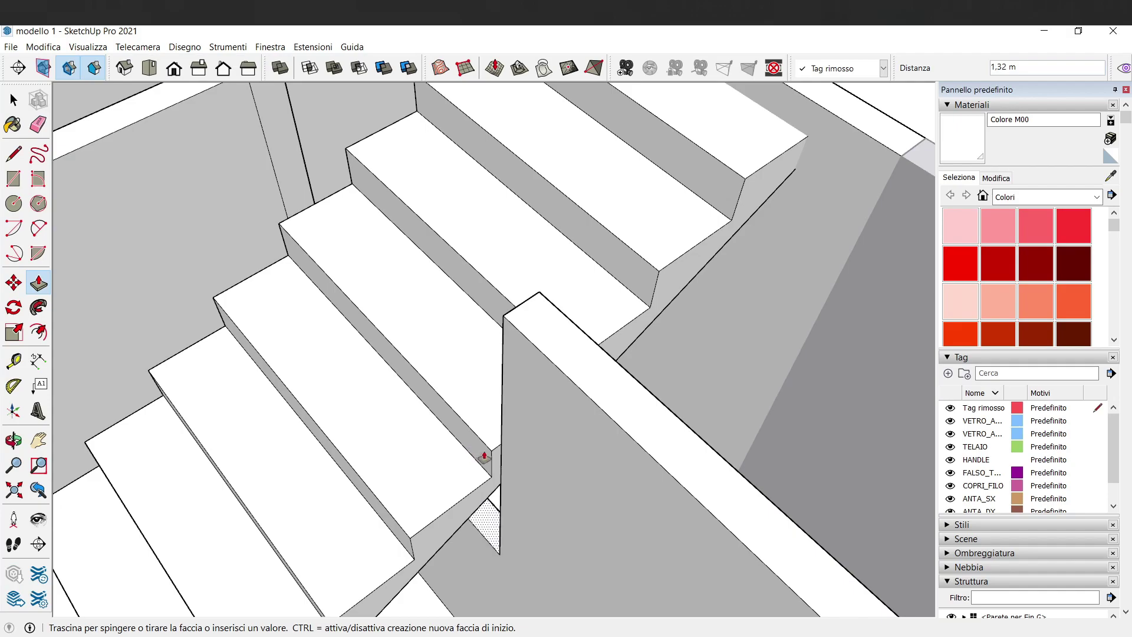
{"action": "left_click", "coordinate": [495, 465]}
{"action": "mouse_move", "coordinate": [500, 465]}
{"action": "middle_mouse_down"}
{"action": "mouse_move", "coordinate": [535, 460]}
{"action": "mouse_move", "coordinate": [525, 397]}
{"action": "mouse_move", "coordinate": [723, 357]}
{"action": "mouse_move", "coordinate": [485, 393]}
{"action": "mouse_move", "coordinate": [420, 455]}
{"action": "middle_mouse_up"}
{"action": "scroll", "coordinate": [505, 373], "scroll_direction": "down", "scroll_amount": 3}
{"action": "scroll", "coordinate": [482, 414], "scroll_direction": "up", "scroll_amount": 2}
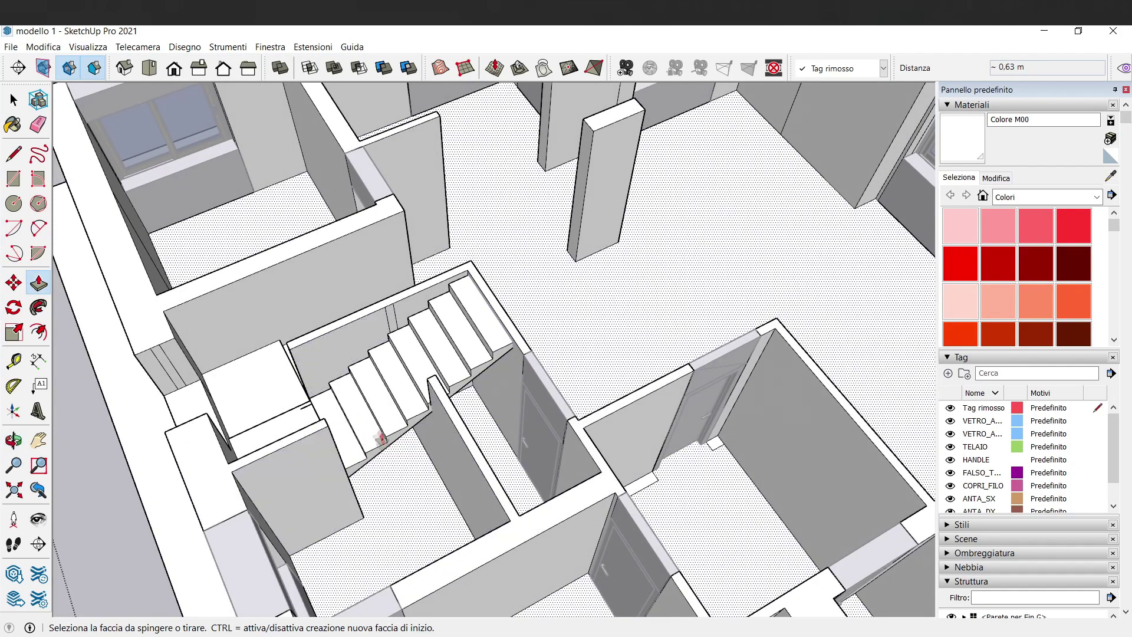
{"action": "scroll", "coordinate": [306, 417], "scroll_direction": "up", "scroll_amount": 2}
{"action": "scroll", "coordinate": [359, 414], "scroll_direction": "up", "scroll_amount": 1}
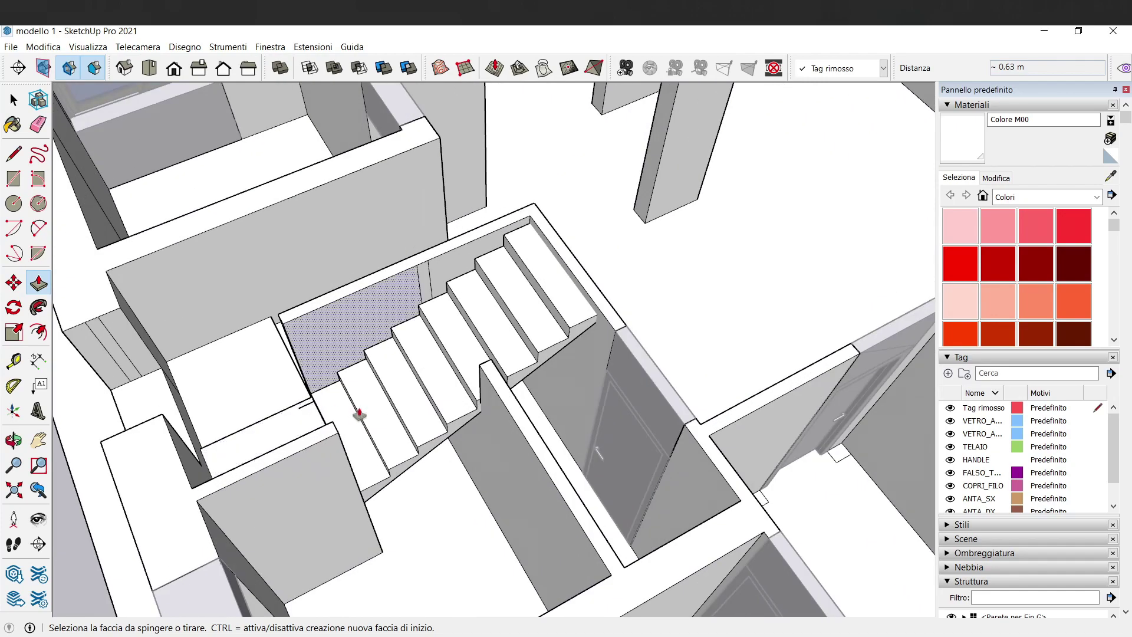
{"action": "middle_click_drag", "start_coordinate": [359, 414], "coordinate": [364, 415]}
Draw edges from the steps to the wall, including a 1,30 m edge down it
{"action": "key", "text": "l"}
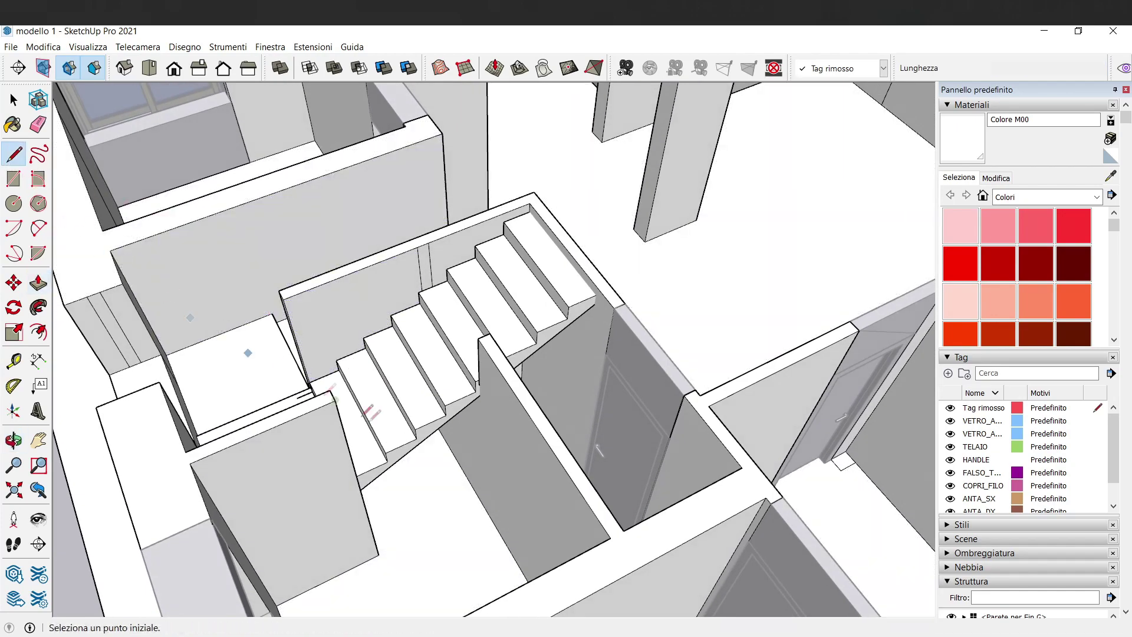
{"action": "scroll", "coordinate": [365, 414], "scroll_direction": "up", "scroll_amount": 1}
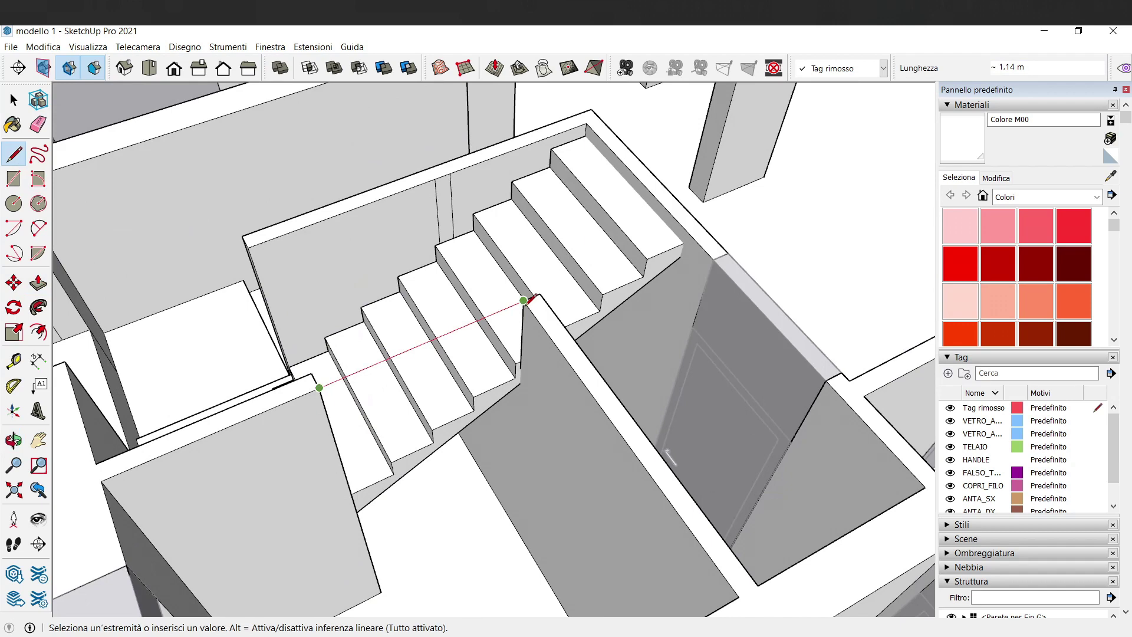
{"action": "left_click", "coordinate": [530, 385]}
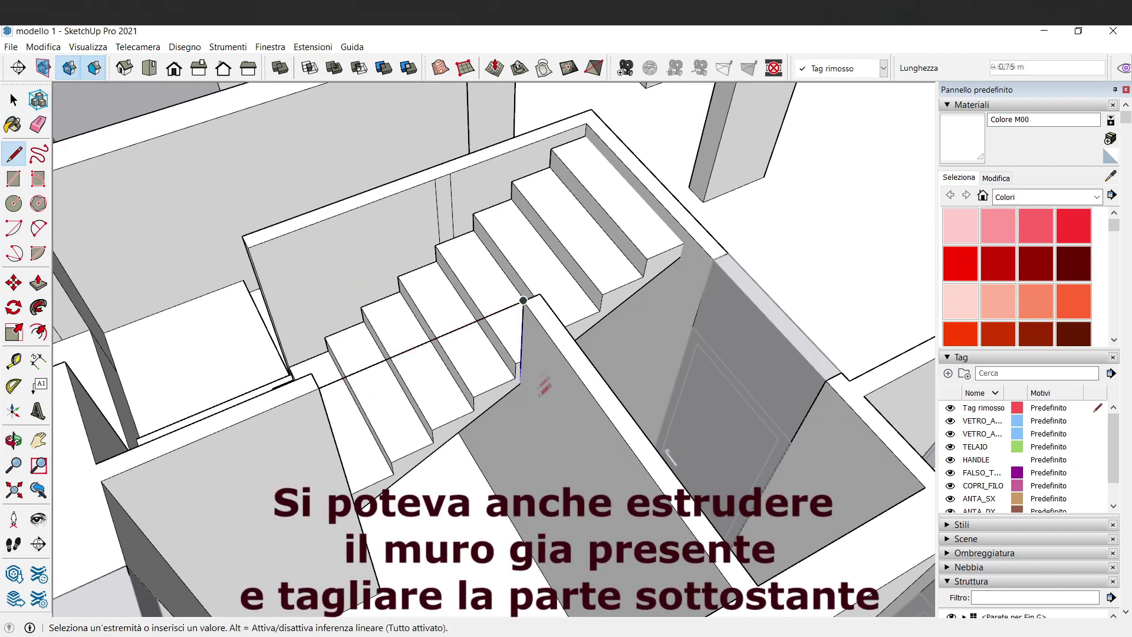
{"action": "middle_click_drag", "start_coordinate": [521, 382], "coordinate": [250, 444]}
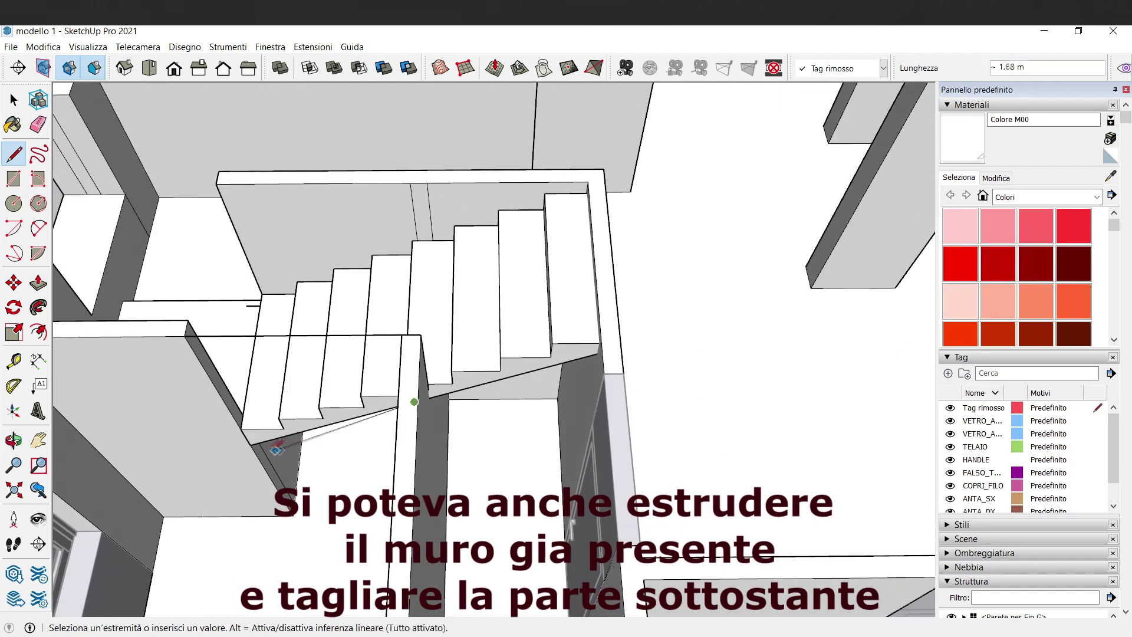
{"action": "left_click", "coordinate": [250, 443]}
{"action": "middle_click_drag", "start_coordinate": [317, 406], "coordinate": [815, 374]}
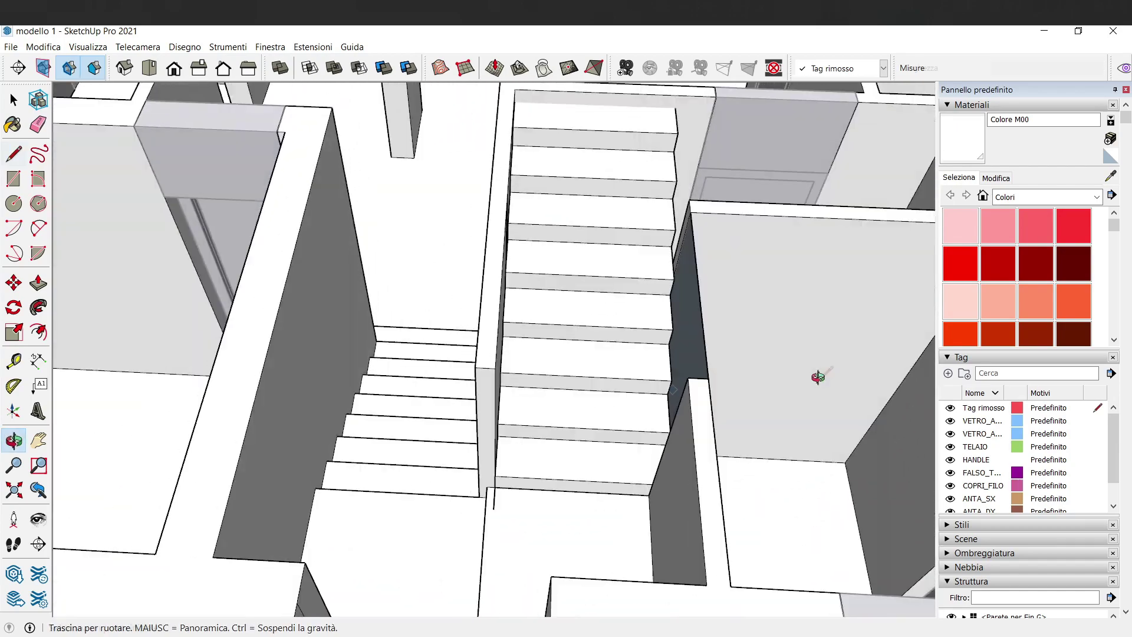
Push/Pull the dark wall face beside the stairs
{"action": "left_click", "coordinate": [38, 283]}
{"action": "left_click", "coordinate": [697, 341]}
{"action": "left_click", "coordinate": [683, 379]}
{"action": "middle_click_drag", "start_coordinate": [692, 379], "coordinate": [576, 387]}
{"action": "left_click", "coordinate": [14, 100]}
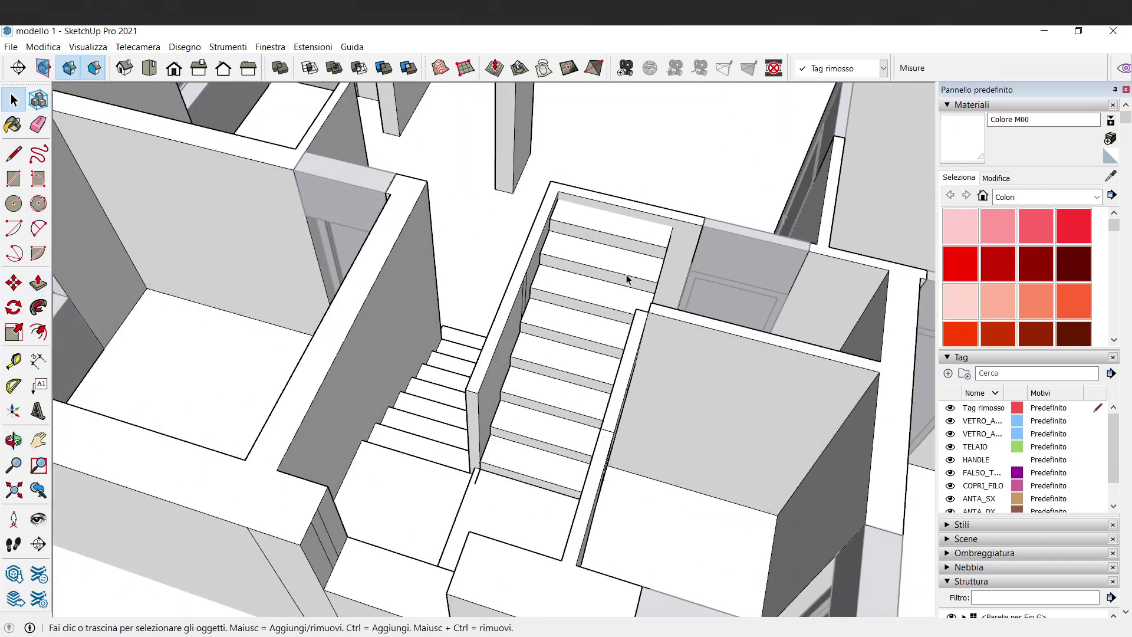
{"action": "middle_click_drag", "start_coordinate": [608, 279], "coordinate": [643, 313]}
{"action": "key", "text": "s"}
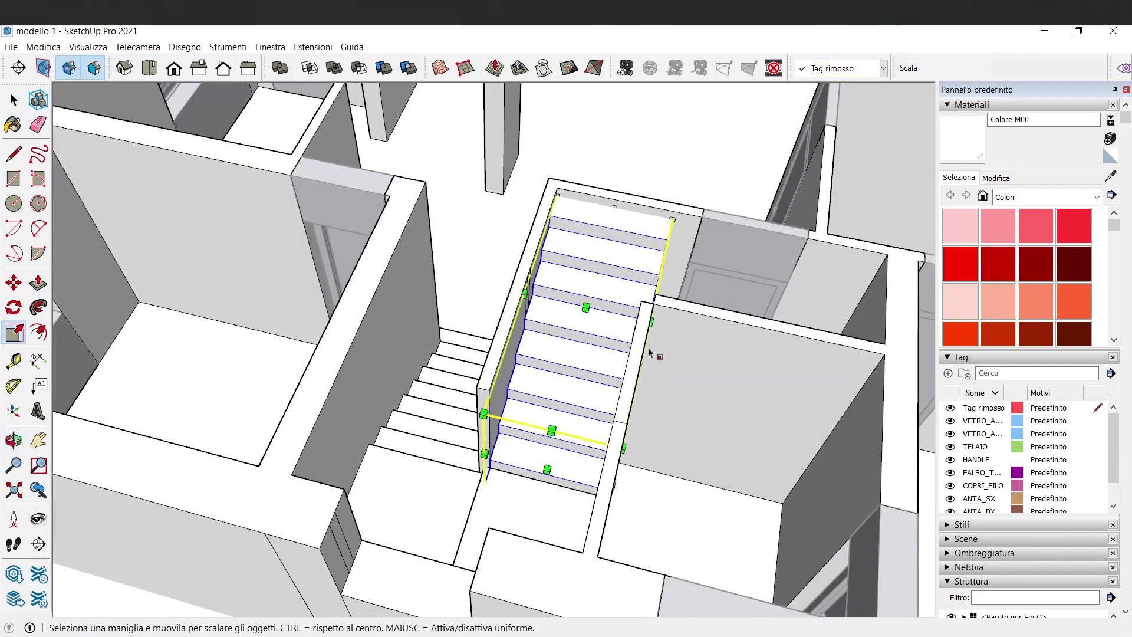
{"action": "middle_click_drag", "start_coordinate": [638, 366], "coordinate": [384, 402]}
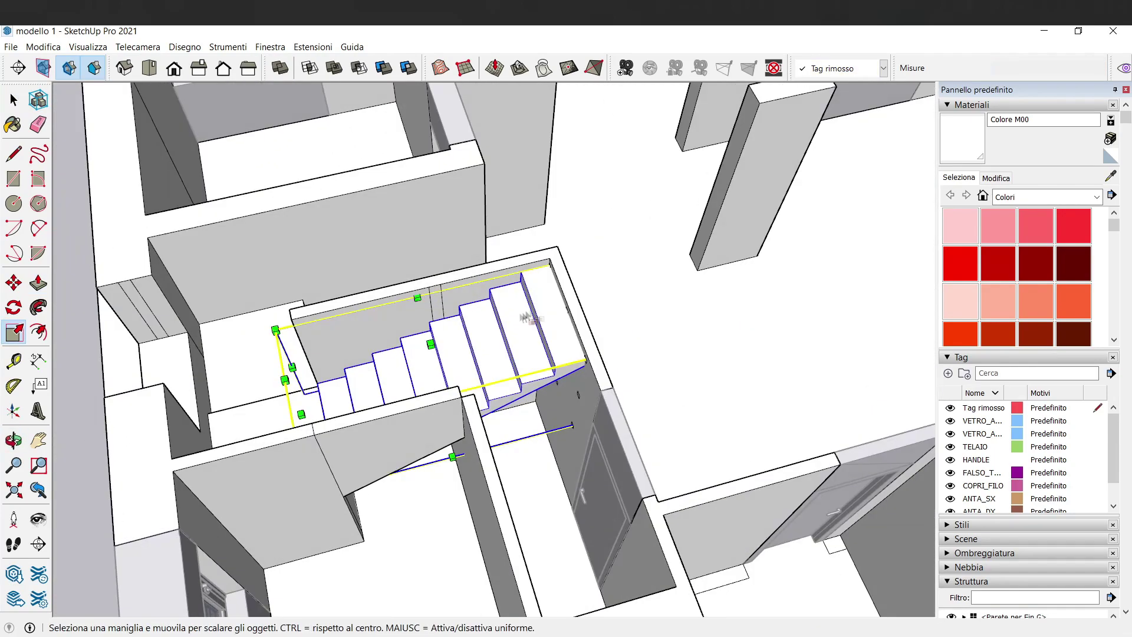
Draw edges closing the outline under the stairs into a new face
{"action": "key", "text": "r"}
{"action": "key", "text": "l"}
{"action": "scroll", "coordinate": [339, 477], "scroll_direction": "up", "scroll_amount": 3}
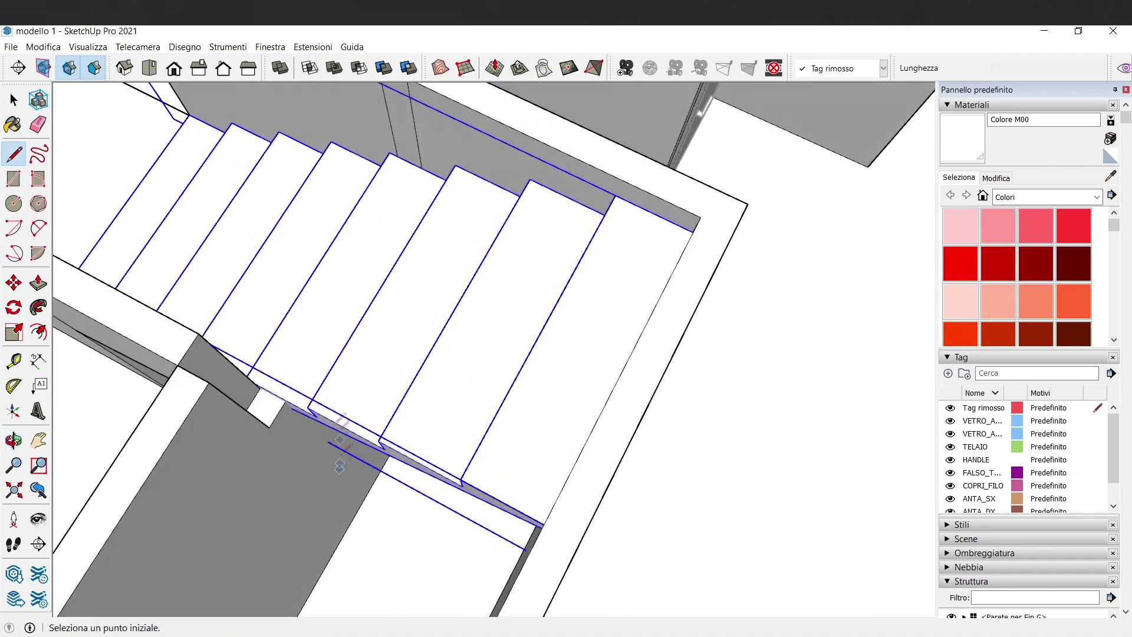
{"action": "mouse_move", "coordinate": [260, 405]}
{"action": "middle_mouse_down"}
{"action": "mouse_move", "coordinate": [374, 236]}
{"action": "mouse_move", "coordinate": [628, 251]}
{"action": "middle_mouse_up"}
{"action": "left_click", "coordinate": [355, 223]}
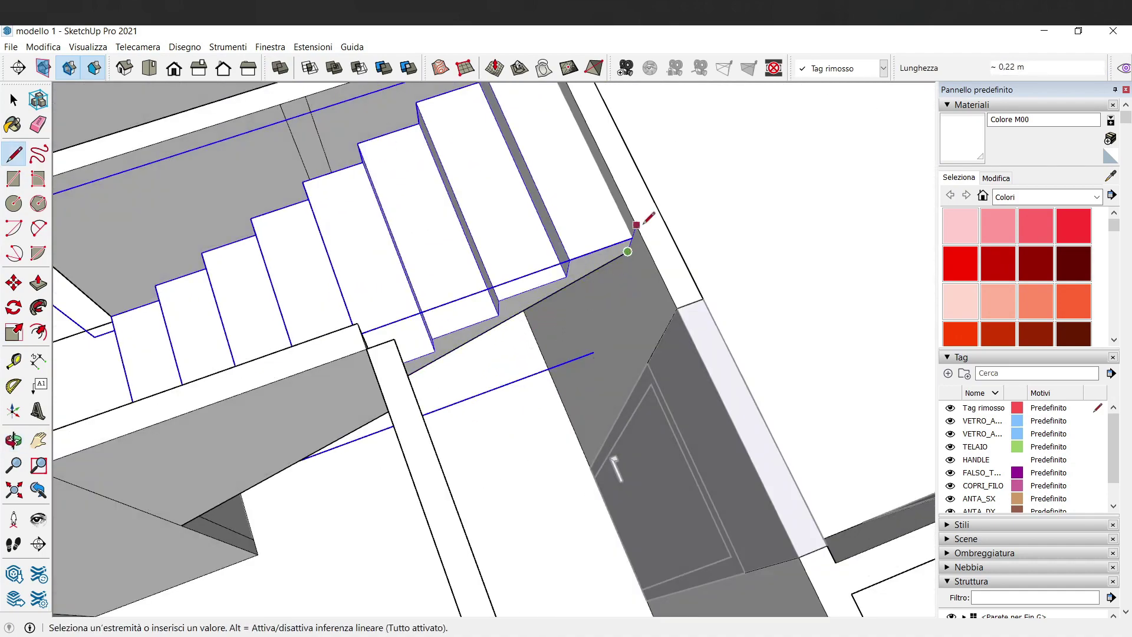
{"action": "key", "text": "Escape"}
{"action": "left_click", "coordinate": [394, 338]}
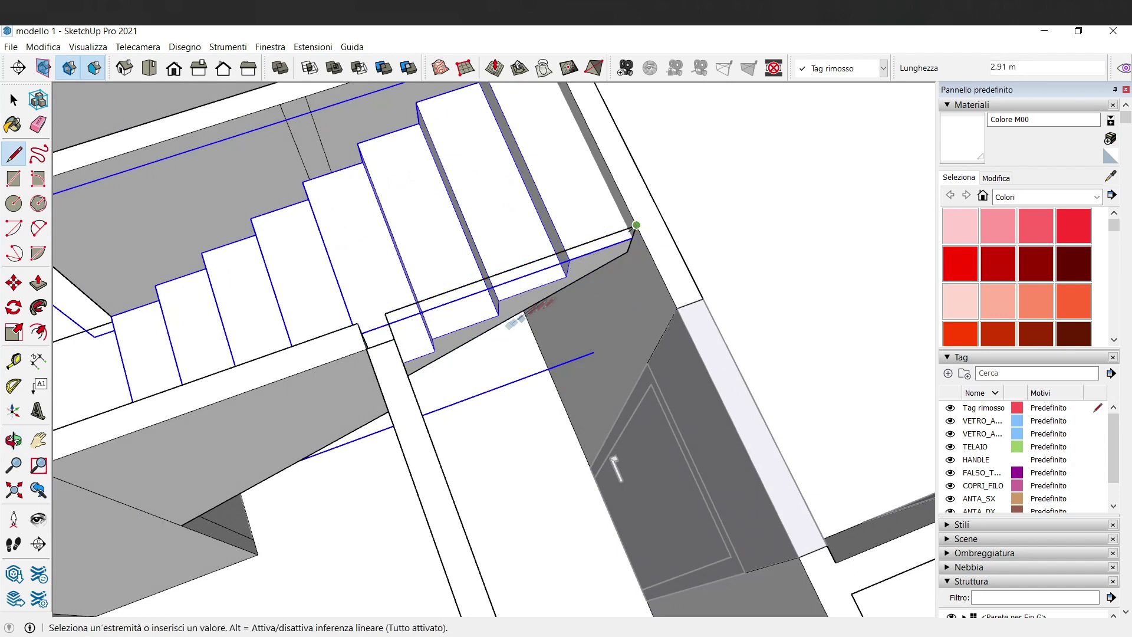
{"action": "middle_click_drag", "start_coordinate": [505, 328], "coordinate": [364, 306]}
{"action": "key", "text": "Escape"}
{"action": "left_click", "coordinate": [336, 220]}
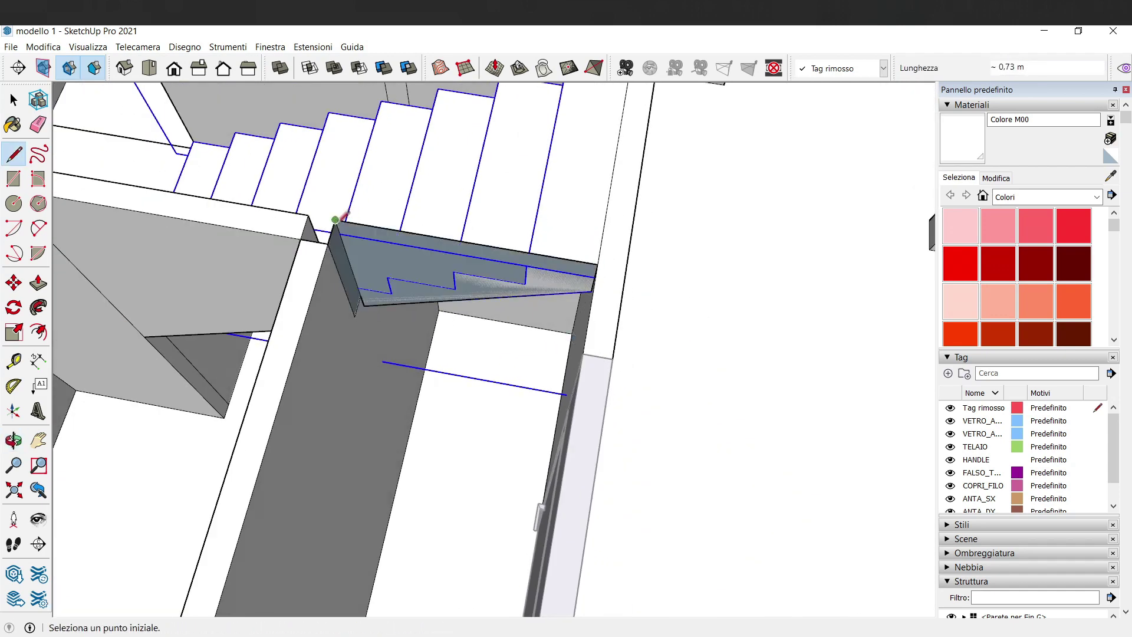
Paint the new face white and push it back 0.10 m
{"action": "key", "text": "b"}
{"action": "left_click", "coordinate": [366, 270]}
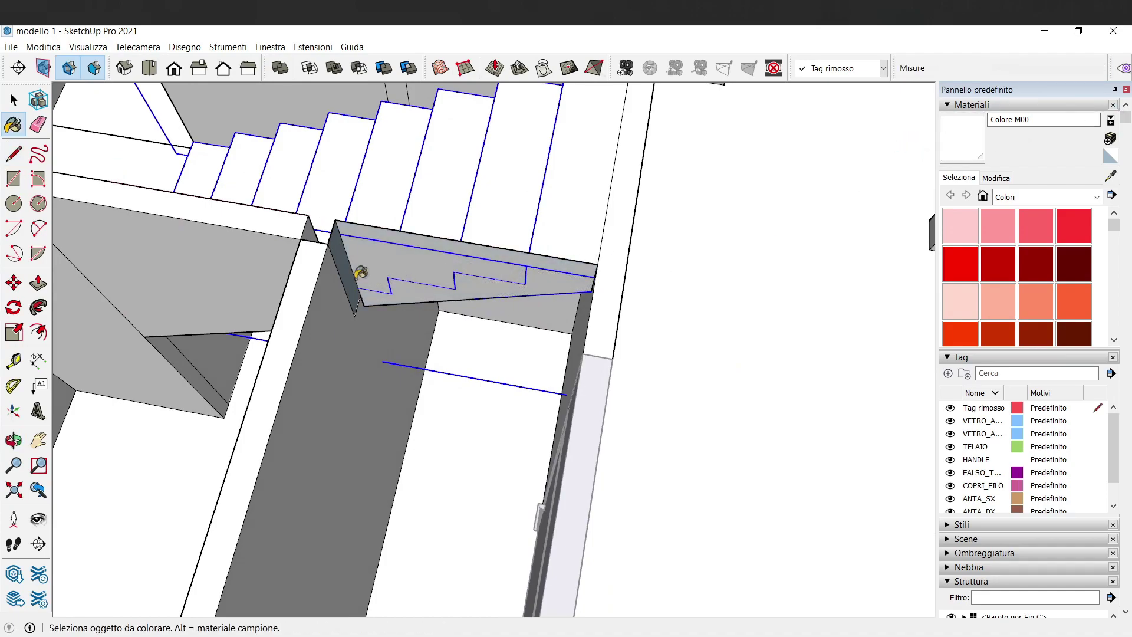
{"action": "middle_click_drag", "start_coordinate": [366, 270], "coordinate": [206, 265]}
{"action": "middle_click_drag", "start_coordinate": [530, 330], "coordinate": [630, 313]}
{"action": "left_click_drag", "start_coordinate": [642, 312], "coordinate": [670, 303]}
{"action": "mouse_move", "coordinate": [670, 303]}
{"action": "middle_mouse_down"}
{"action": "mouse_move", "coordinate": [324, 259]}
{"action": "mouse_move", "coordinate": [505, 246]}
{"action": "mouse_move", "coordinate": [590, 278]}
{"action": "mouse_move", "coordinate": [602, 305]}
{"action": "mouse_move", "coordinate": [587, 301]}
{"action": "mouse_move", "coordinate": [720, 384]}
{"action": "mouse_move", "coordinate": [803, 391]}
{"action": "middle_mouse_up"}
{"action": "key", "text": "space"}
{"action": "scroll", "coordinate": [748, 350], "scroll_direction": "down", "scroll_amount": 5}
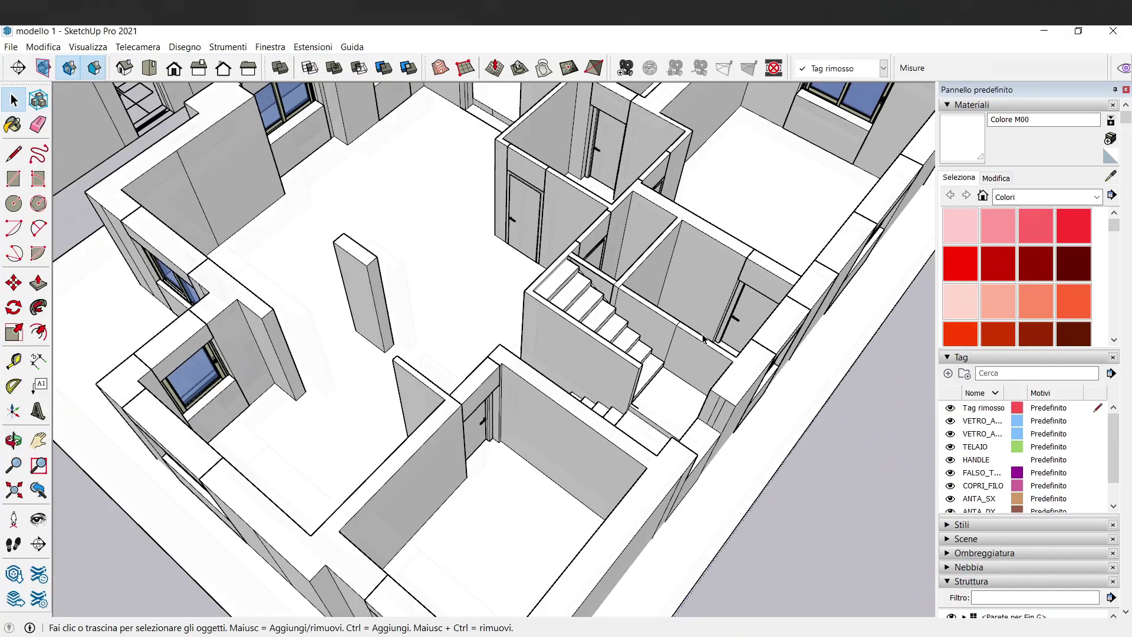
{"action": "scroll", "coordinate": [748, 350], "scroll_direction": "down", "scroll_amount": 5}
{"action": "mouse_move", "coordinate": [748, 351]}
{"action": "middle_mouse_down"}
{"action": "mouse_move", "coordinate": [727, 334]}
{"action": "mouse_move", "coordinate": [244, 308]}
{"action": "mouse_move", "coordinate": [318, 278]}
{"action": "middle_mouse_up"}
{"action": "mouse_move", "coordinate": [522, 264]}
{"action": "middle_mouse_down"}
{"action": "mouse_move", "coordinate": [718, 337]}
{"action": "mouse_move", "coordinate": [590, 266]}
{"action": "mouse_move", "coordinate": [579, 227]}
{"action": "middle_mouse_up"}
{"action": "scroll", "coordinate": [566, 283], "scroll_direction": "up", "scroll_amount": 5}
{"action": "scroll", "coordinate": [566, 283], "scroll_direction": "up", "scroll_amount": 5}
{"action": "scroll", "coordinate": [578, 227], "scroll_direction": "up", "scroll_amount": 3}
{"action": "middle_click_drag", "start_coordinate": [660, 195], "coordinate": [564, 246]}
{"action": "key", "text": "ctrl+a"}
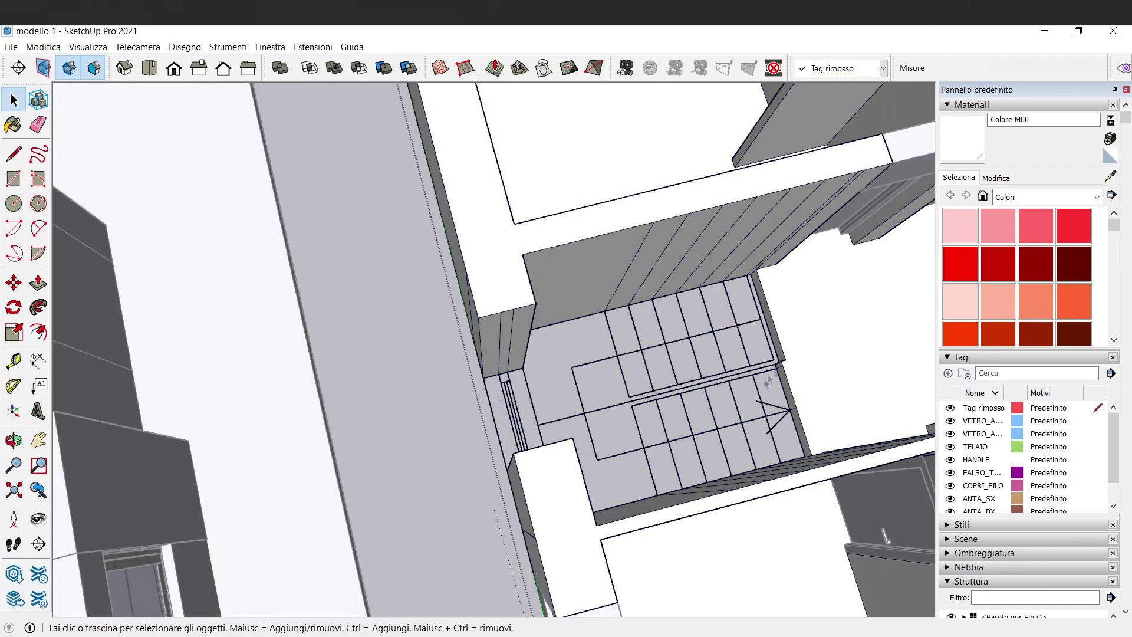
{"action": "middle_click_drag", "start_coordinate": [761, 404], "coordinate": [684, 345]}
{"action": "scroll", "coordinate": [728, 306], "scroll_direction": "up", "scroll_amount": 3}
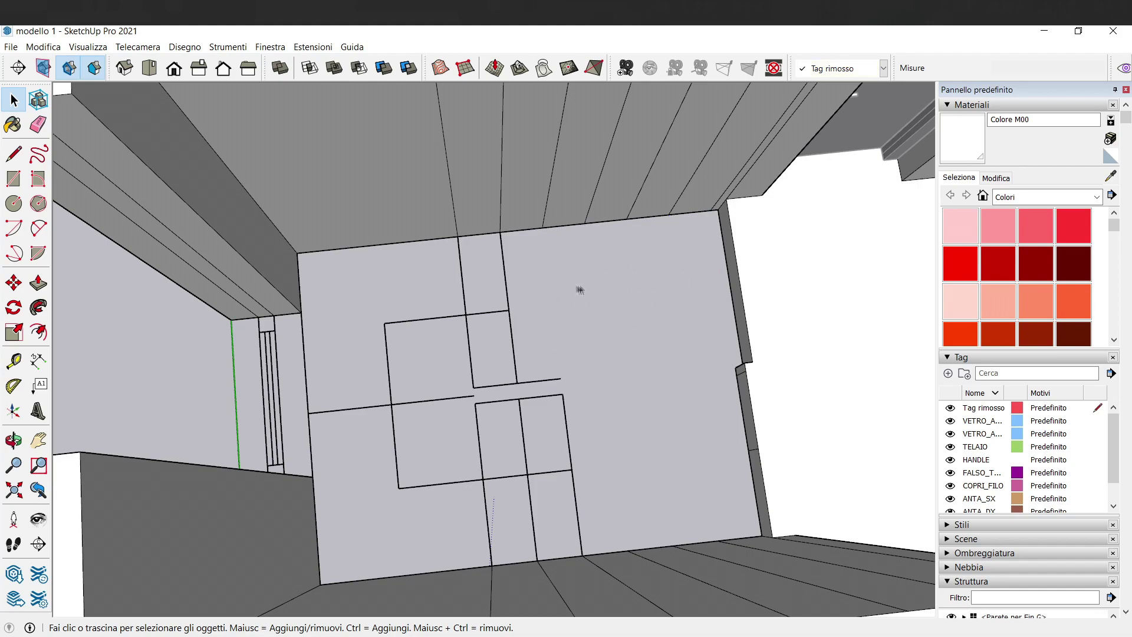
{"action": "left_click_drag", "start_coordinate": [417, 493], "coordinate": [406, 492]}
{"action": "mouse_move", "coordinate": [391, 493]}
{"action": "middle_mouse_down"}
{"action": "mouse_move", "coordinate": [531, 413]}
{"action": "mouse_move", "coordinate": [599, 391]}
{"action": "mouse_move", "coordinate": [575, 564]}
{"action": "middle_mouse_up"}
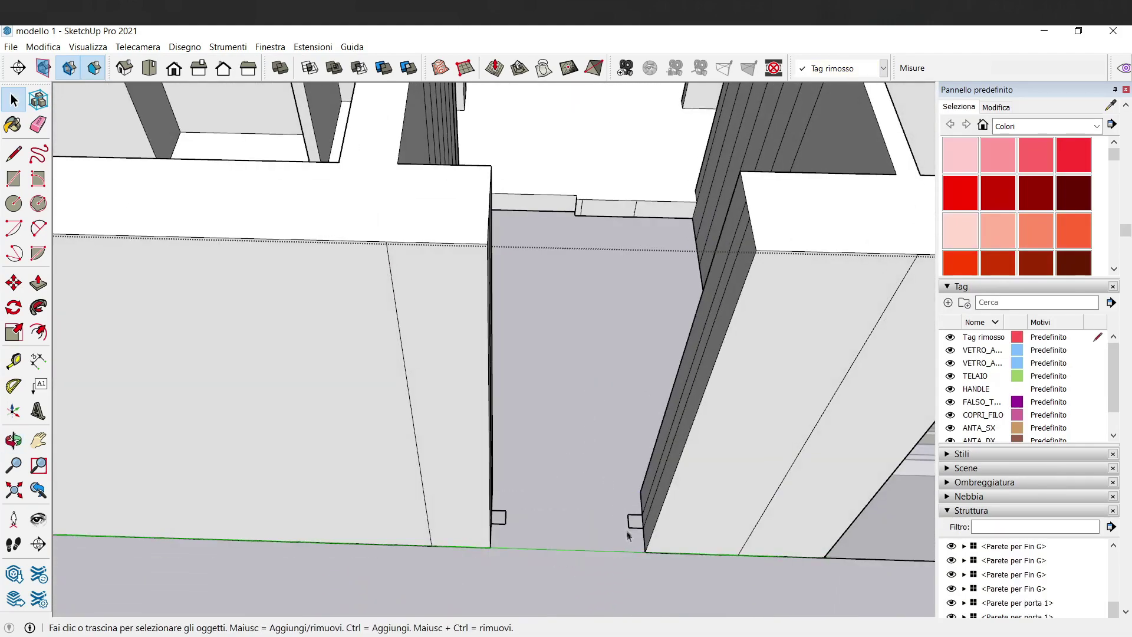
{"action": "scroll", "coordinate": [625, 528], "scroll_direction": "up", "scroll_amount": 2}
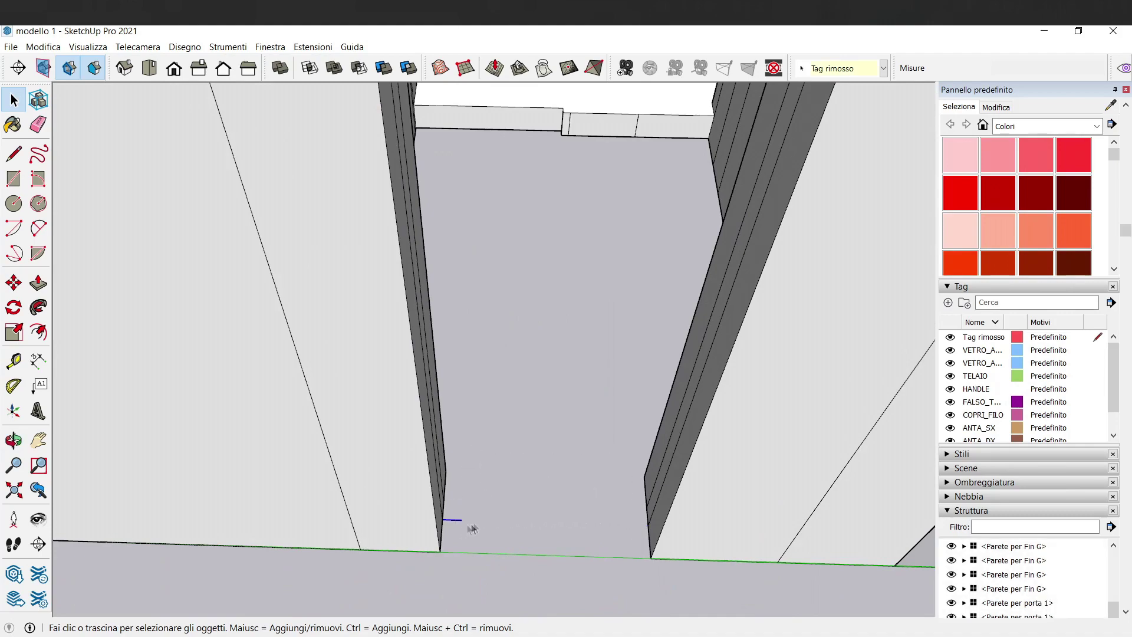
{"action": "scroll", "coordinate": [472, 529], "scroll_direction": "down", "scroll_amount": 3}
{"action": "mouse_move", "coordinate": [555, 467]}
{"action": "middle_mouse_down"}
{"action": "mouse_move", "coordinate": [397, 423]}
{"action": "mouse_move", "coordinate": [598, 398]}
{"action": "mouse_move", "coordinate": [639, 373]}
{"action": "middle_mouse_up"}
{"action": "scroll", "coordinate": [705, 188], "scroll_direction": "up", "scroll_amount": 2}
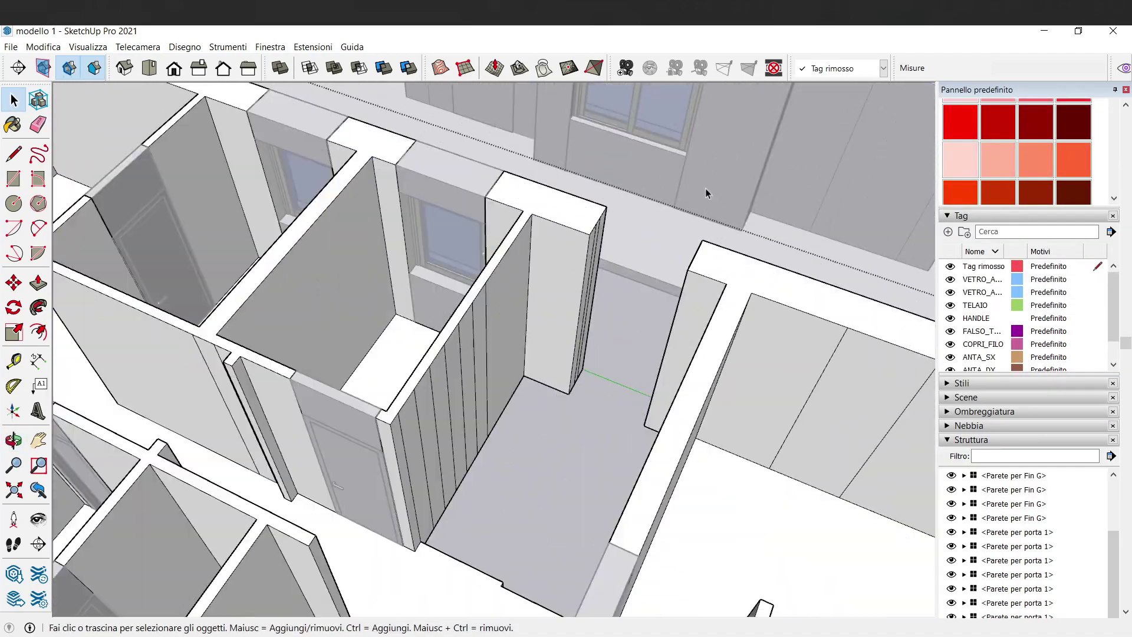
{"action": "scroll", "coordinate": [688, 247], "scroll_direction": "up", "scroll_amount": 2}
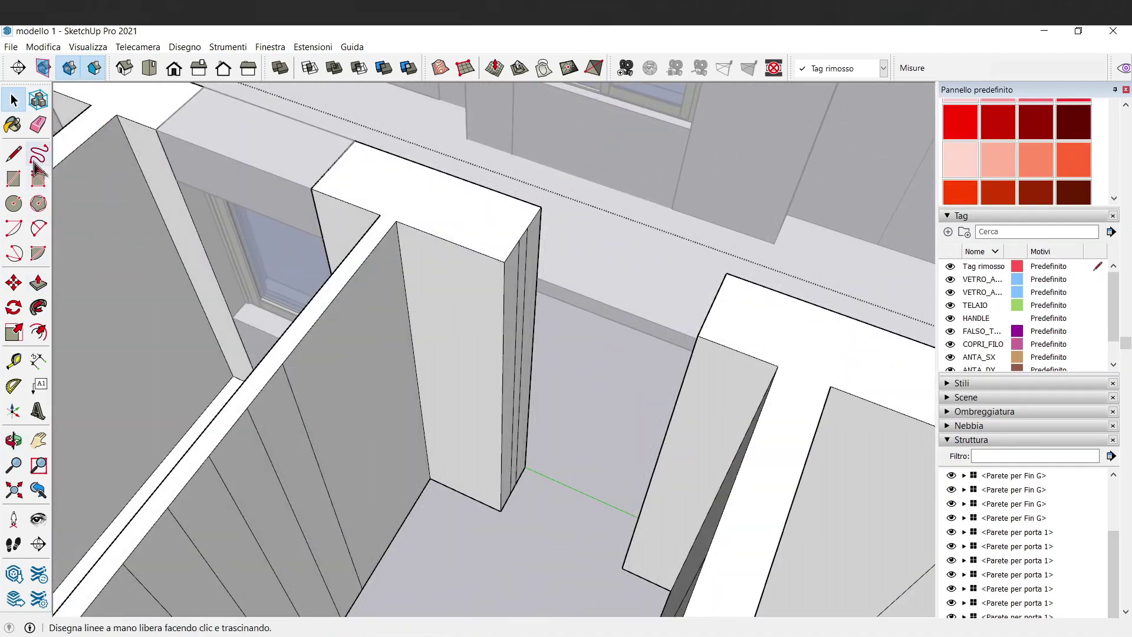
Split the column face with a line and extend its upper face to the far wall
{"action": "left_click", "coordinate": [503, 349]}
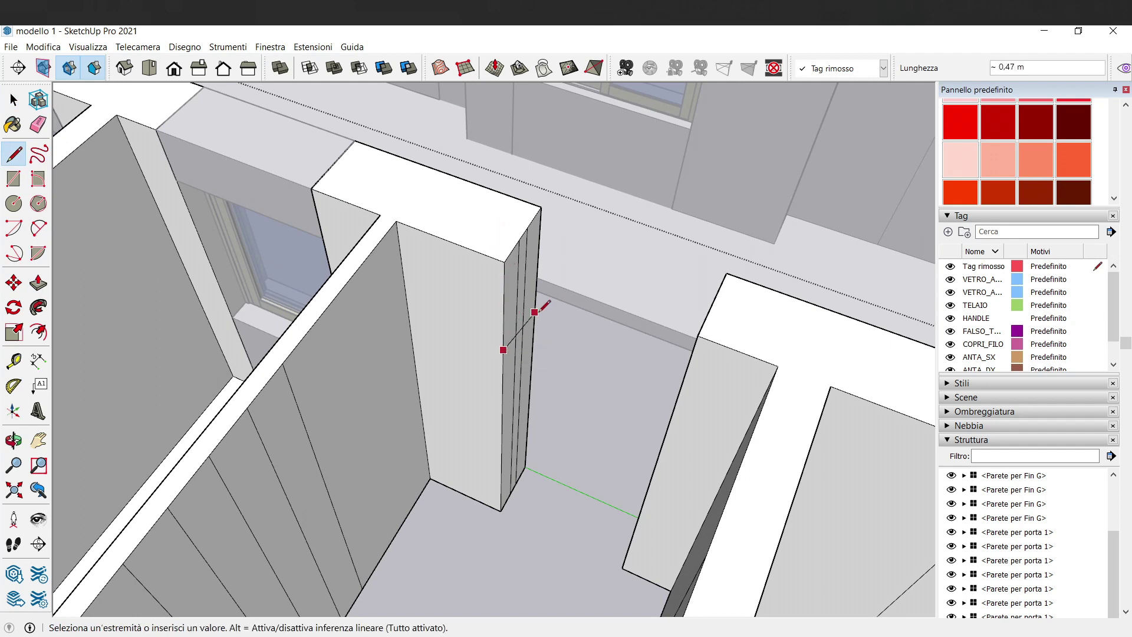
{"action": "key", "text": "e"}
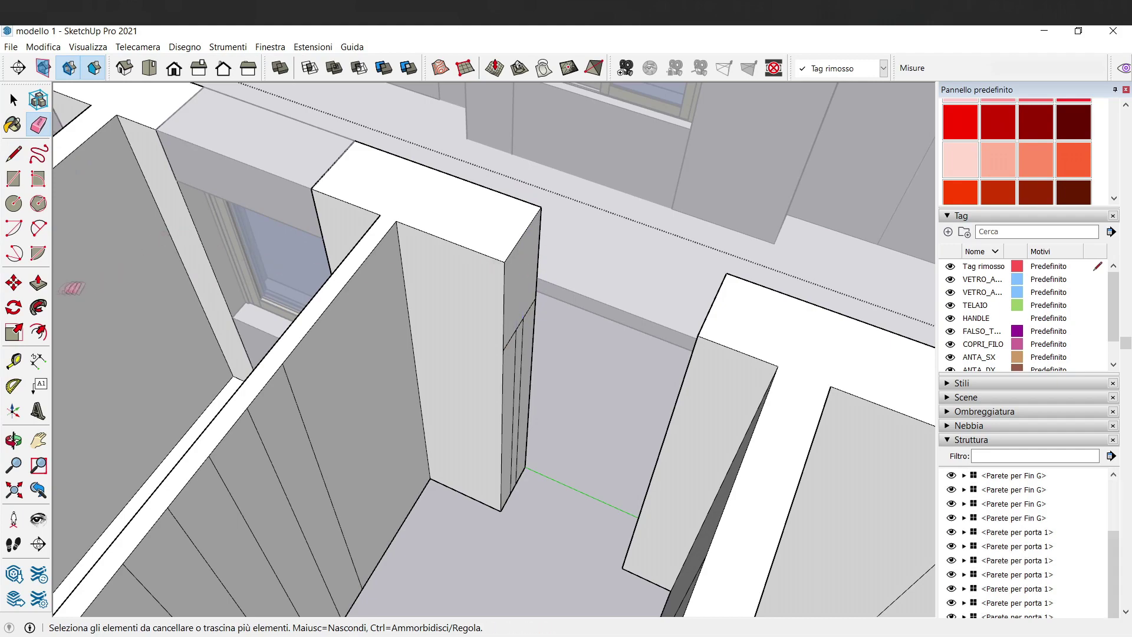
{"action": "key", "text": "p"}
{"action": "left_click", "coordinate": [513, 246]}
{"action": "left_click", "coordinate": [530, 266]}
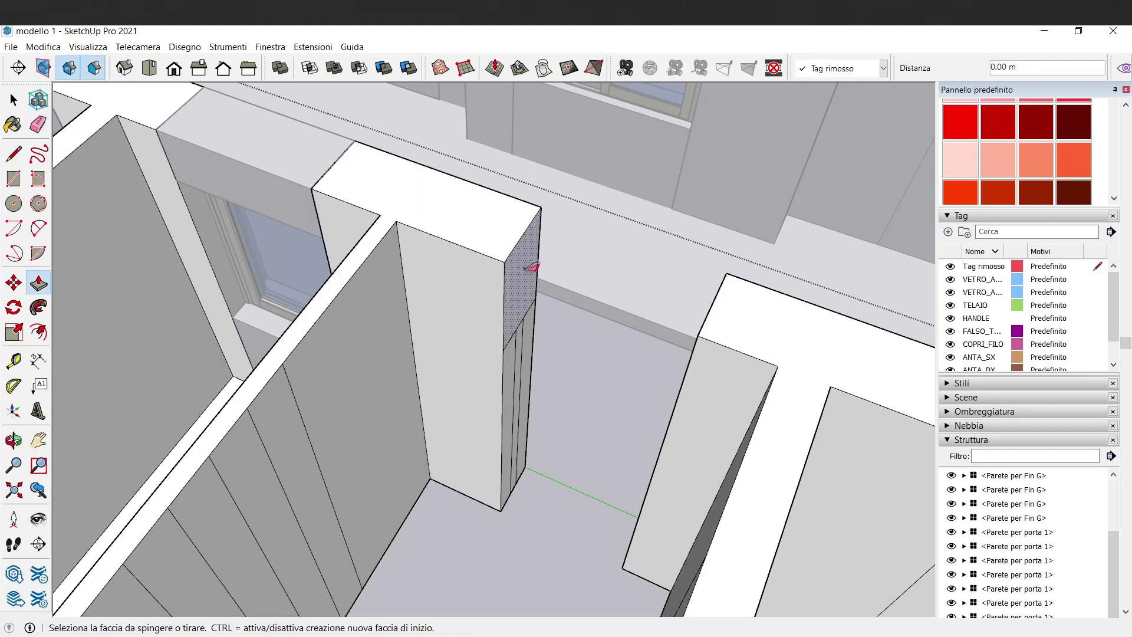
{"action": "left_click", "coordinate": [776, 361]}
{"action": "key", "text": "space"}
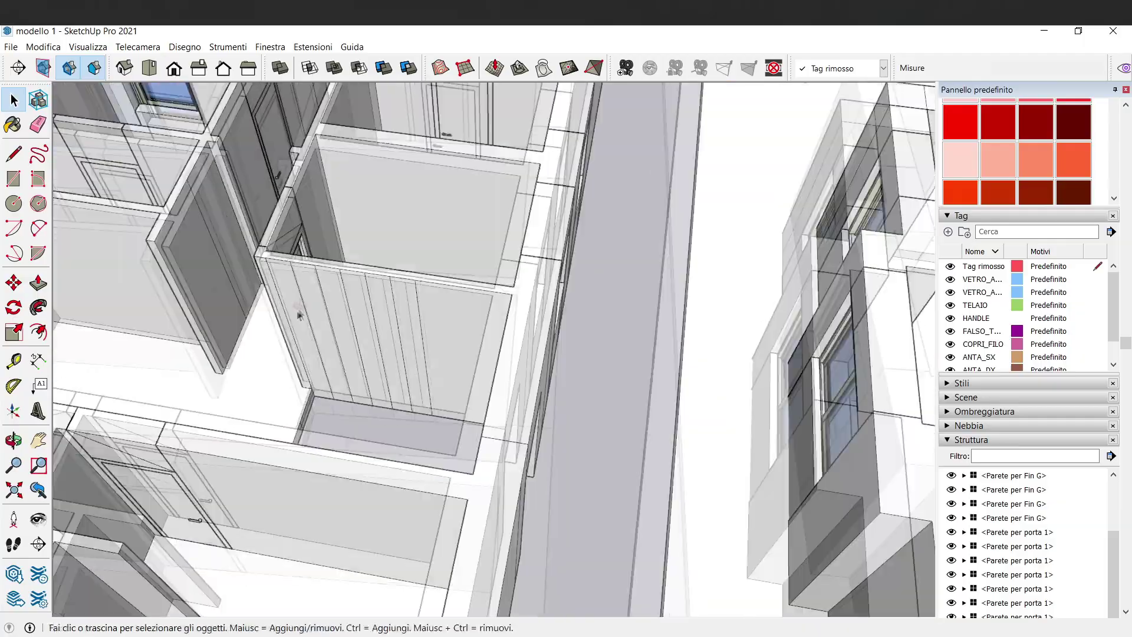
Orbit out to an overview of the apartment and its lower-right room
{"action": "scroll", "coordinate": [299, 315], "scroll_direction": "down", "scroll_amount": 5}
{"action": "middle_click_drag", "start_coordinate": [299, 316], "coordinate": [378, 255]}
{"action": "scroll", "coordinate": [378, 254], "scroll_direction": "up", "scroll_amount": 3}
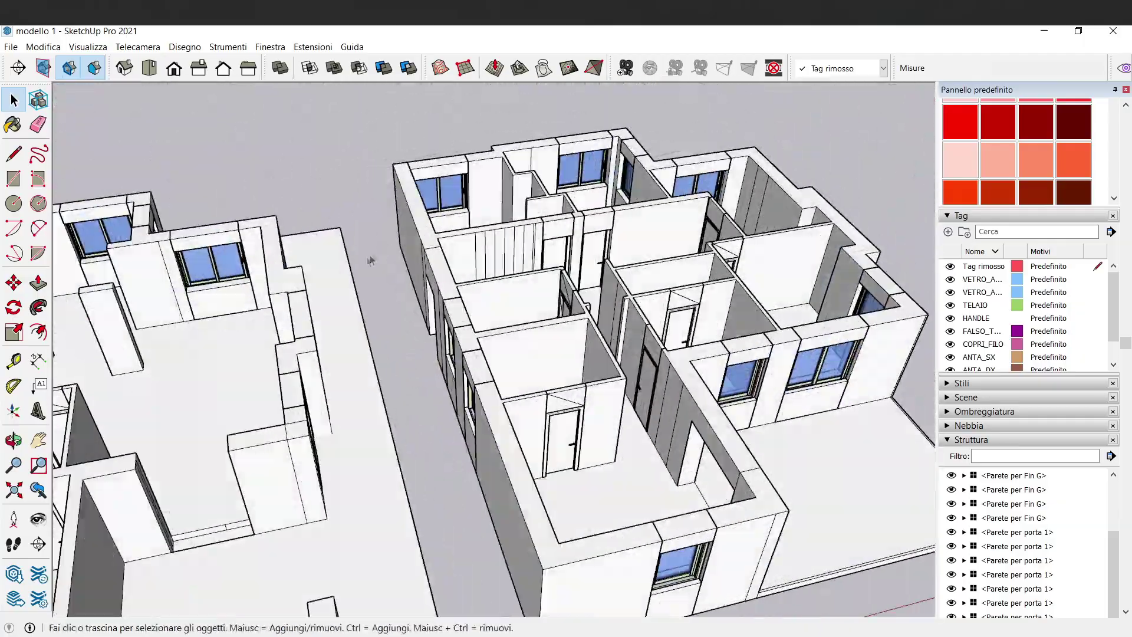
{"action": "scroll", "coordinate": [826, 472], "scroll_direction": "up", "scroll_amount": 5}
{"action": "middle_click_drag", "start_coordinate": [872, 460], "coordinate": [653, 420]}
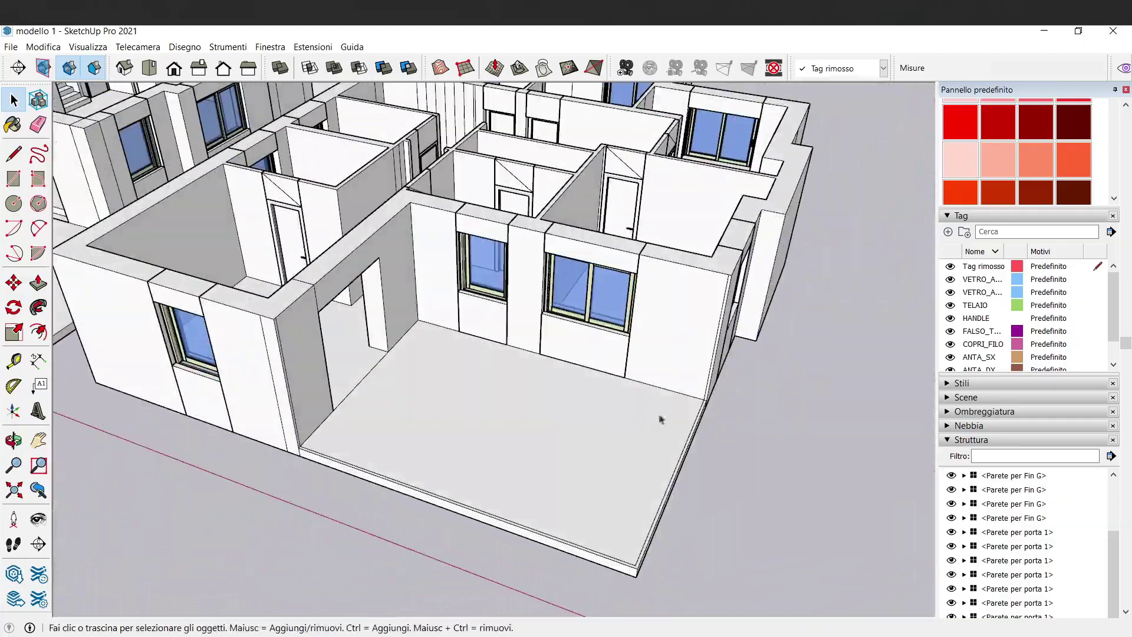
{"action": "mouse_move", "coordinate": [346, 332]}
{"action": "middle_mouse_down"}
{"action": "mouse_move", "coordinate": [324, 361]}
{"action": "mouse_move", "coordinate": [274, 341]}
{"action": "middle_mouse_up"}
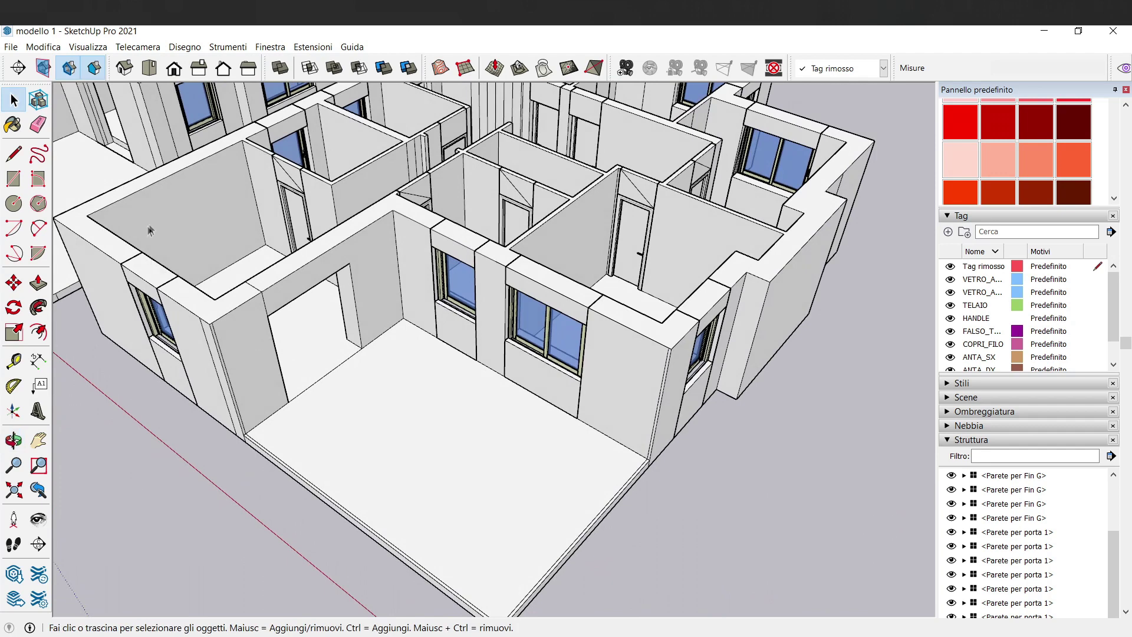
{"action": "left_click", "coordinate": [14, 574]}
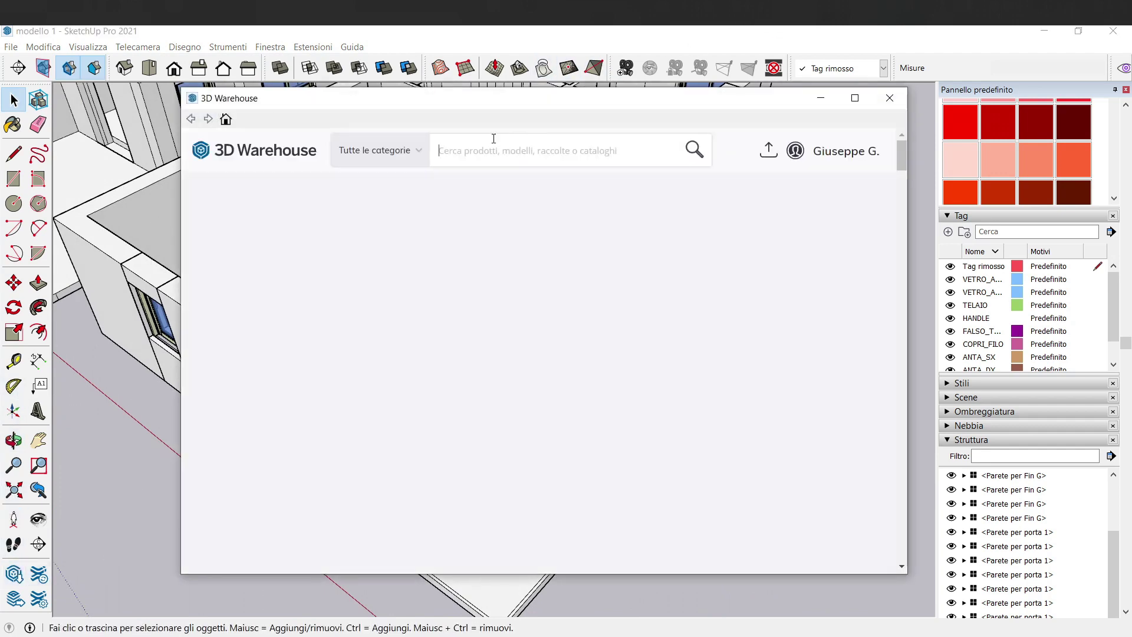
Search 'porta finestra' in 3D Warehouse, download a model and confirm loading it
{"action": "type", "text": "porta finestra"}
{"action": "left_click", "coordinate": [516, 192]}
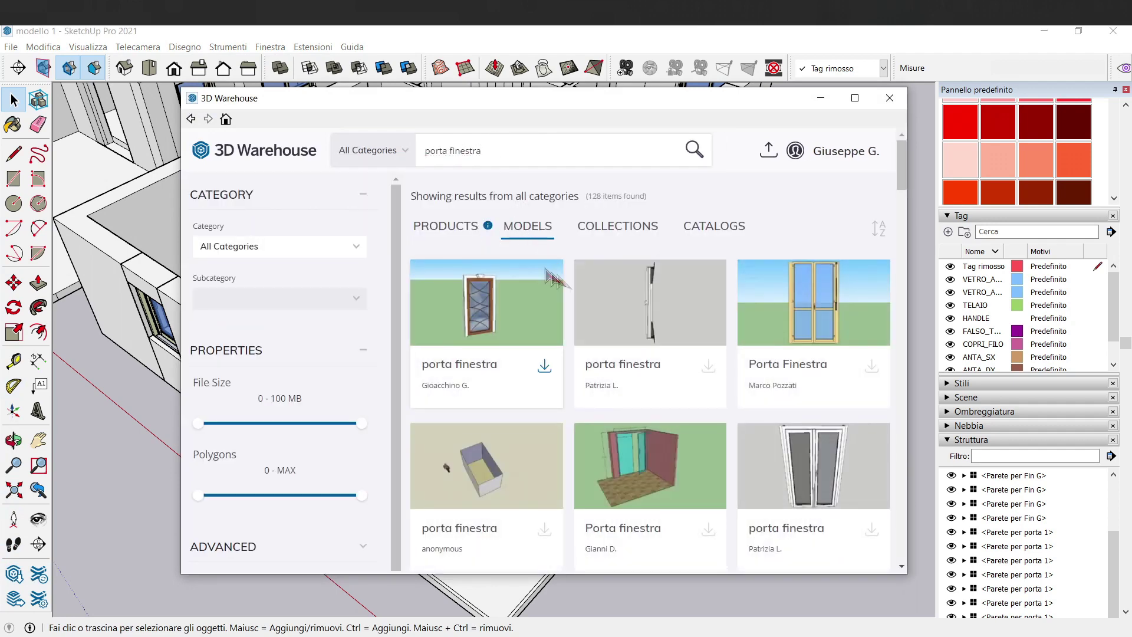
{"action": "scroll", "coordinate": [861, 377], "scroll_direction": "down", "scroll_amount": 3}
{"action": "left_click", "coordinate": [871, 382]}
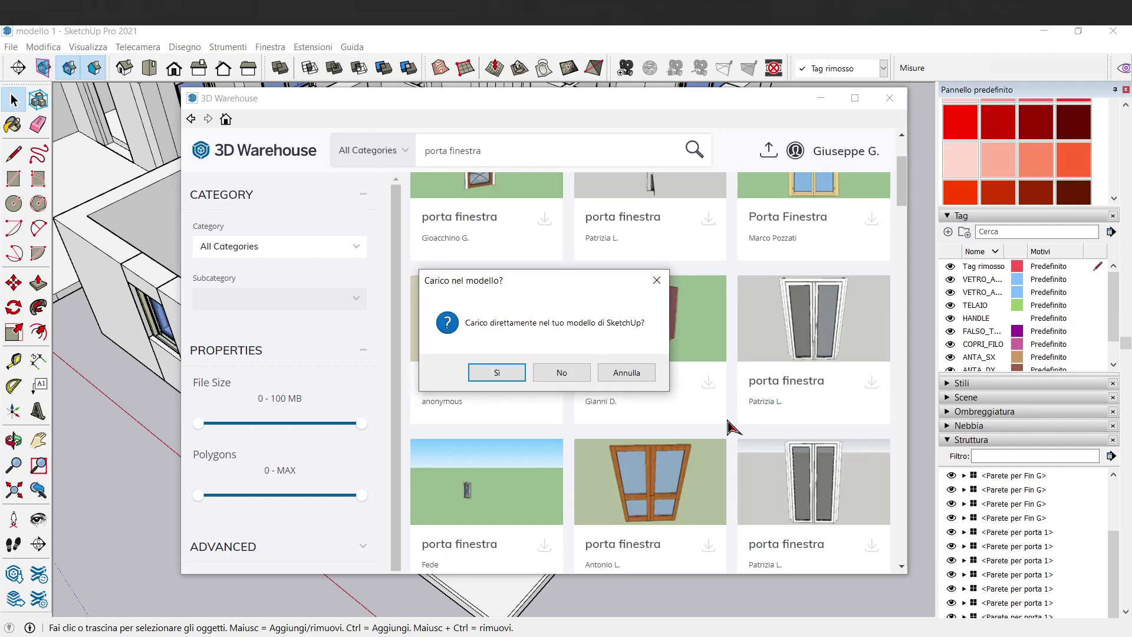
{"action": "left_click", "coordinate": [494, 379]}
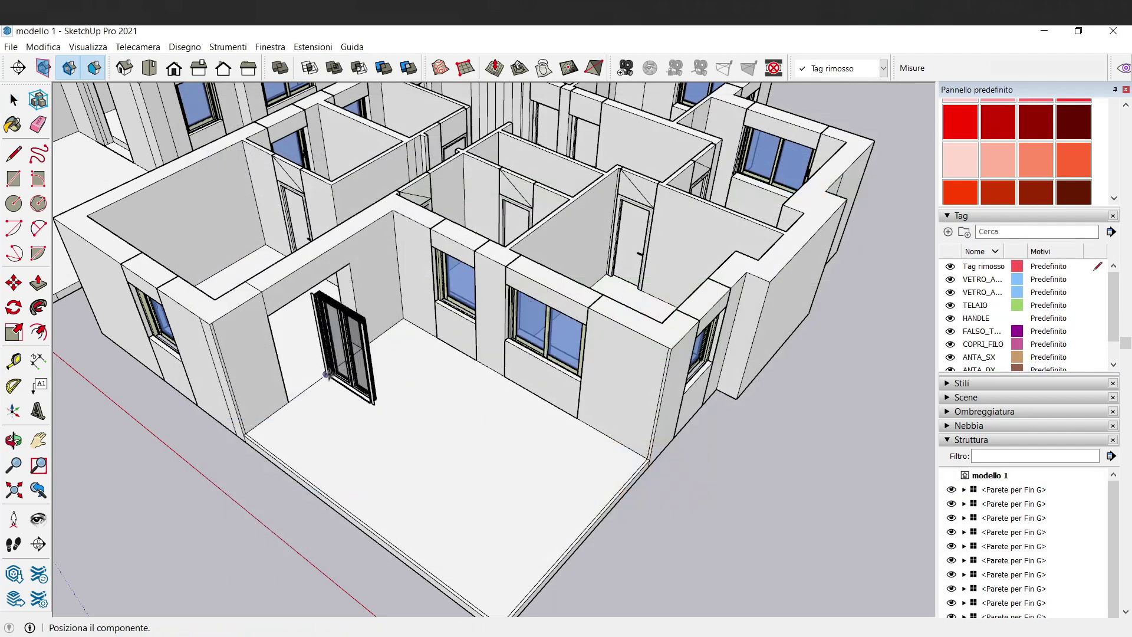
Place the downloaded glass door in the room and orbit around it
{"action": "left_click", "coordinate": [360, 389]}
{"action": "scroll", "coordinate": [365, 330], "scroll_direction": "up", "scroll_amount": 3}
{"action": "scroll", "coordinate": [373, 297], "scroll_direction": "up", "scroll_amount": 2}
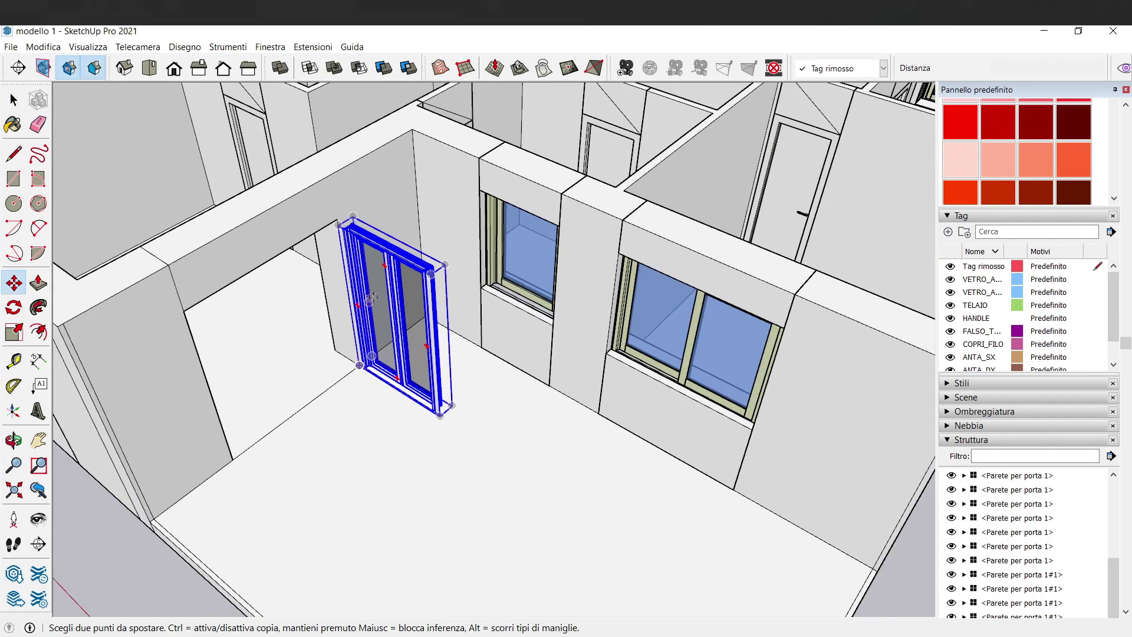
{"action": "key", "text": "space"}
{"action": "mouse_move", "coordinate": [448, 330]}
{"action": "middle_mouse_down"}
{"action": "mouse_move", "coordinate": [595, 330]}
{"action": "mouse_move", "coordinate": [574, 327]}
{"action": "middle_mouse_up"}
{"action": "scroll", "coordinate": [575, 327], "scroll_direction": "up", "scroll_amount": 3}
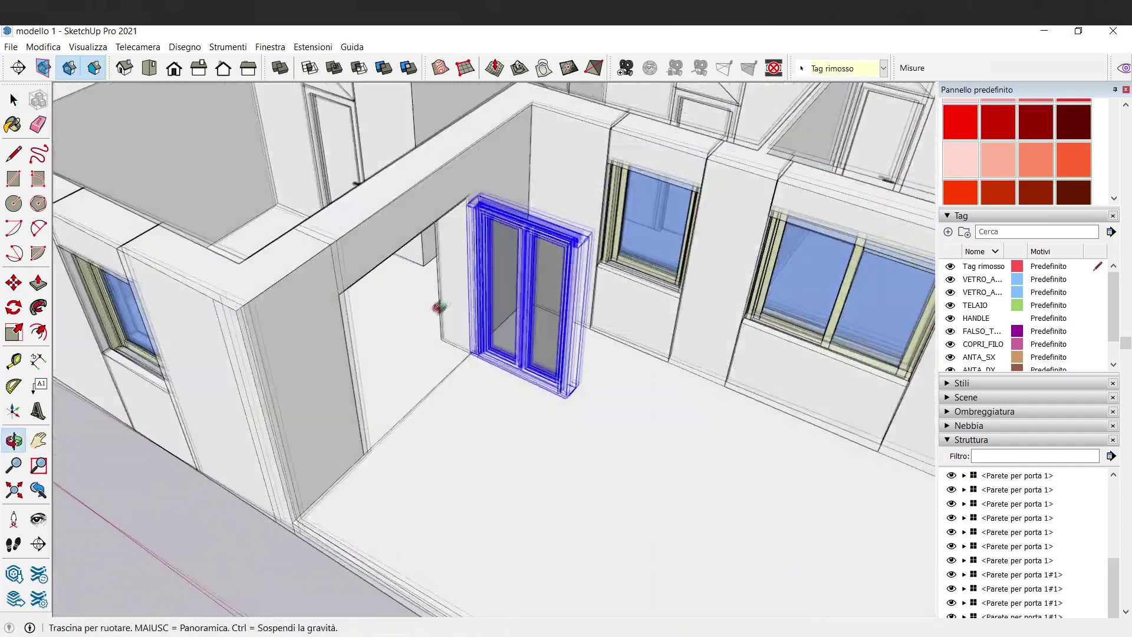
{"action": "scroll", "coordinate": [575, 327], "scroll_direction": "up", "scroll_amount": 2}
Rotate the door 90° about its corner
{"action": "left_click", "coordinate": [13, 306]}
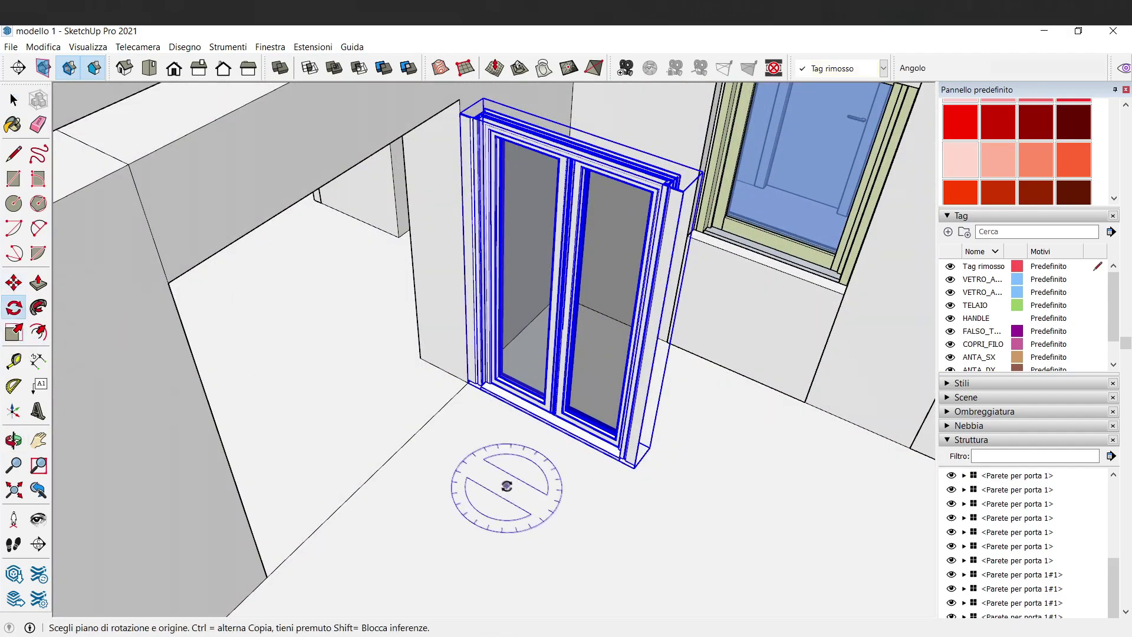
{"action": "scroll", "coordinate": [505, 480], "scroll_direction": "up", "scroll_amount": 3}
{"action": "left_click", "coordinate": [464, 382]}
{"action": "left_click", "coordinate": [507, 408]}
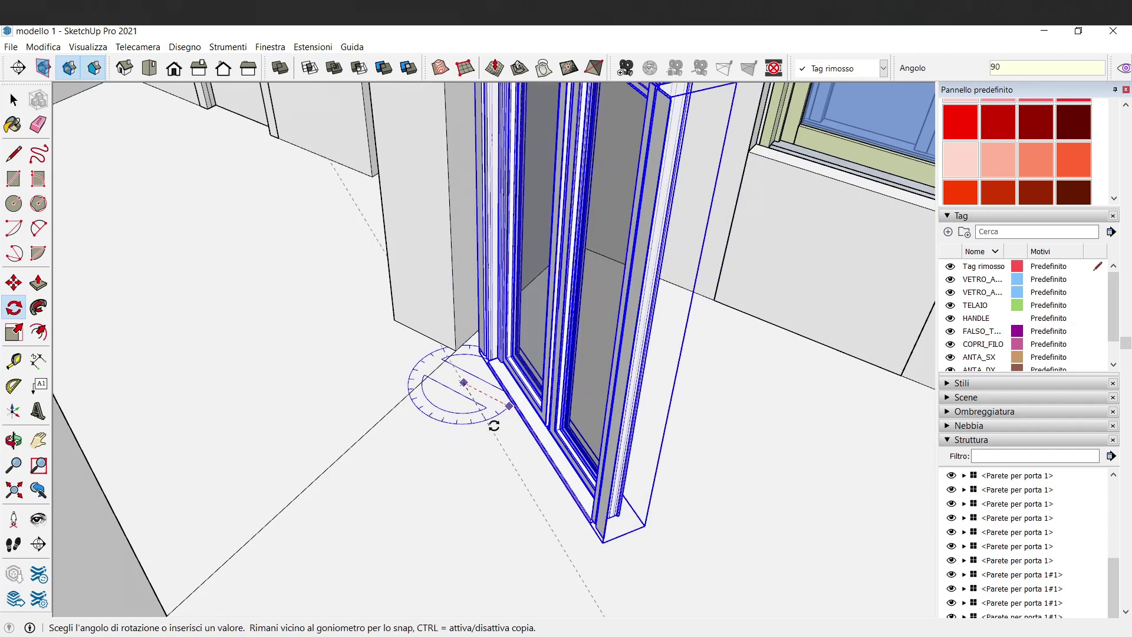
{"action": "key", "text": "Return"}
{"action": "key", "text": "space"}
{"action": "key", "text": "q"}
Mirror the door with Scale so it faces the other way
{"action": "key", "text": "s"}
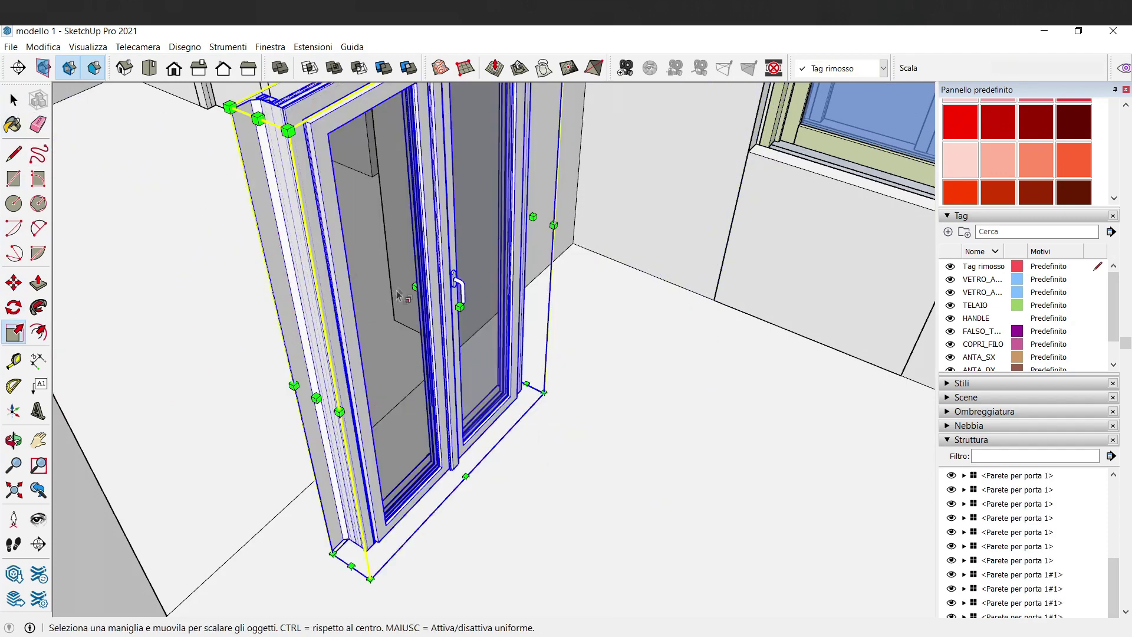
{"action": "left_click", "coordinate": [399, 295]}
{"action": "type", "text": "-1"}
{"action": "key", "text": "Return"}
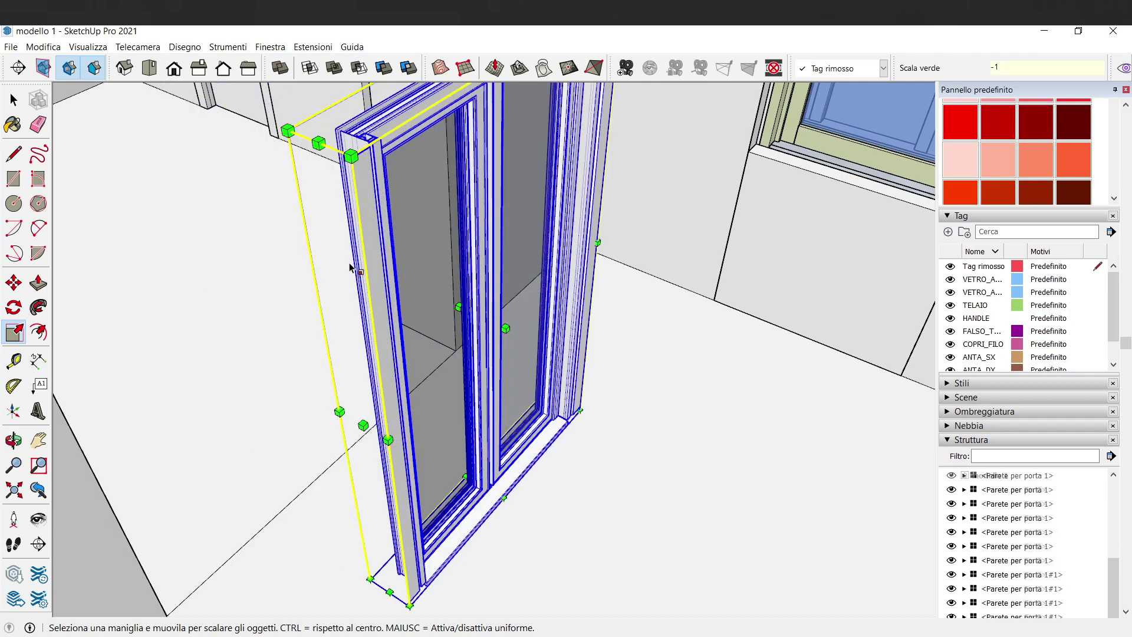
{"action": "scroll", "coordinate": [684, 331], "scroll_direction": "up", "scroll_amount": 5}
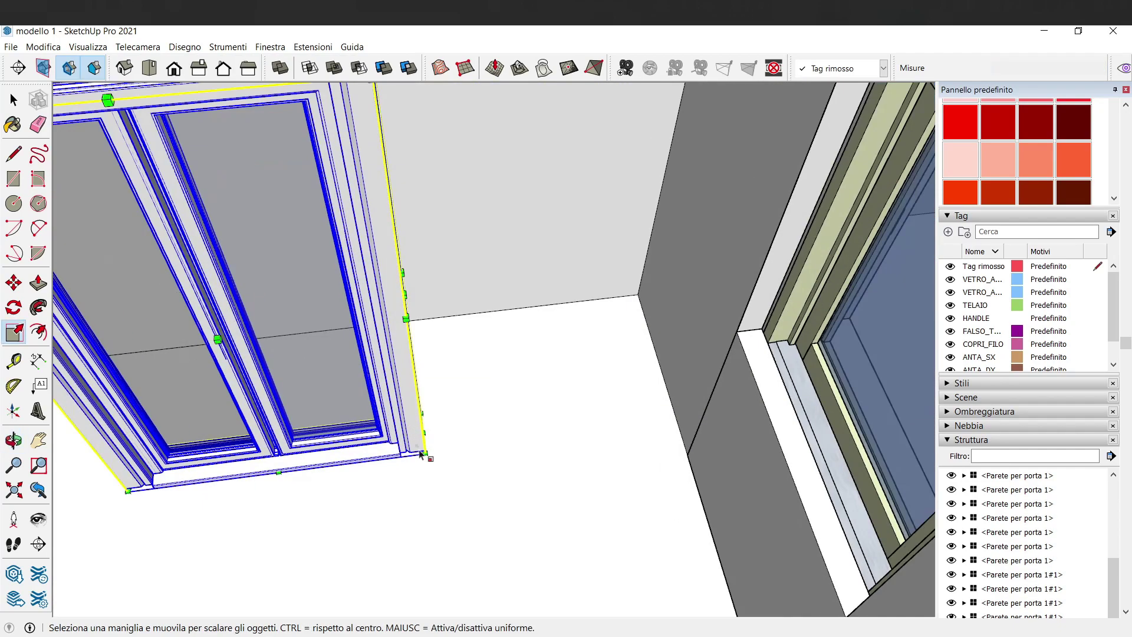
{"action": "scroll", "coordinate": [421, 443], "scroll_direction": "up", "scroll_amount": 2}
Move the door by its bottom corner to its new position
{"action": "key", "text": "m"}
{"action": "left_click", "coordinate": [425, 452]}
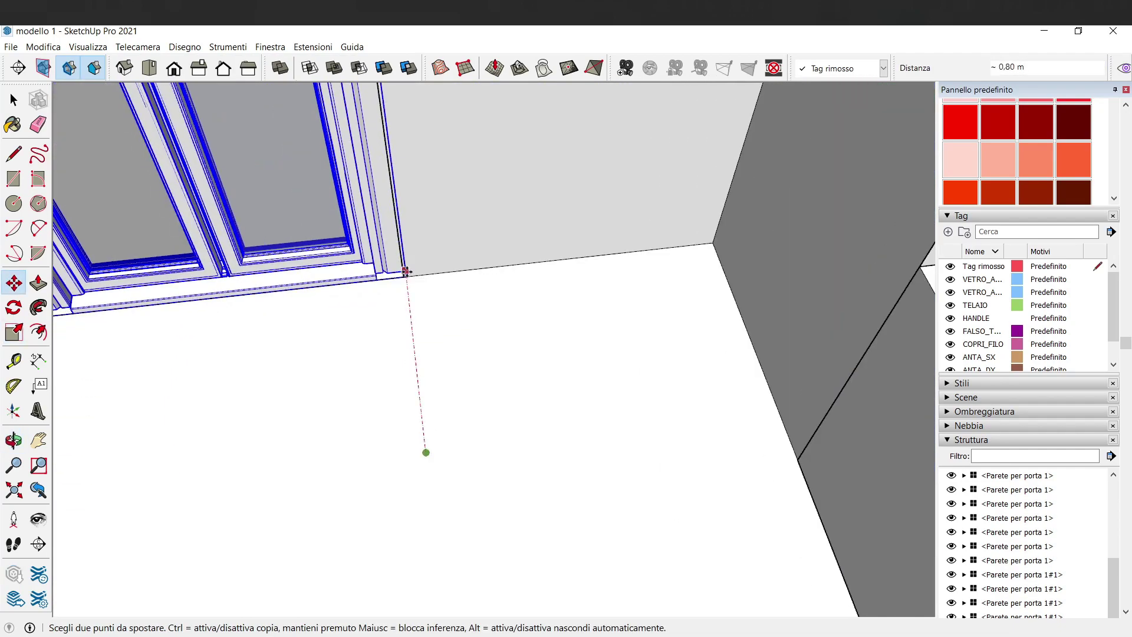
{"action": "left_click", "coordinate": [404, 276]}
{"action": "mouse_move", "coordinate": [495, 326]}
{"action": "middle_mouse_down"}
{"action": "mouse_move", "coordinate": [286, 238]}
{"action": "mouse_move", "coordinate": [522, 278]}
{"action": "mouse_move", "coordinate": [338, 340]}
{"action": "middle_mouse_up"}
{"action": "scroll", "coordinate": [286, 238], "scroll_direction": "up", "scroll_amount": 3}
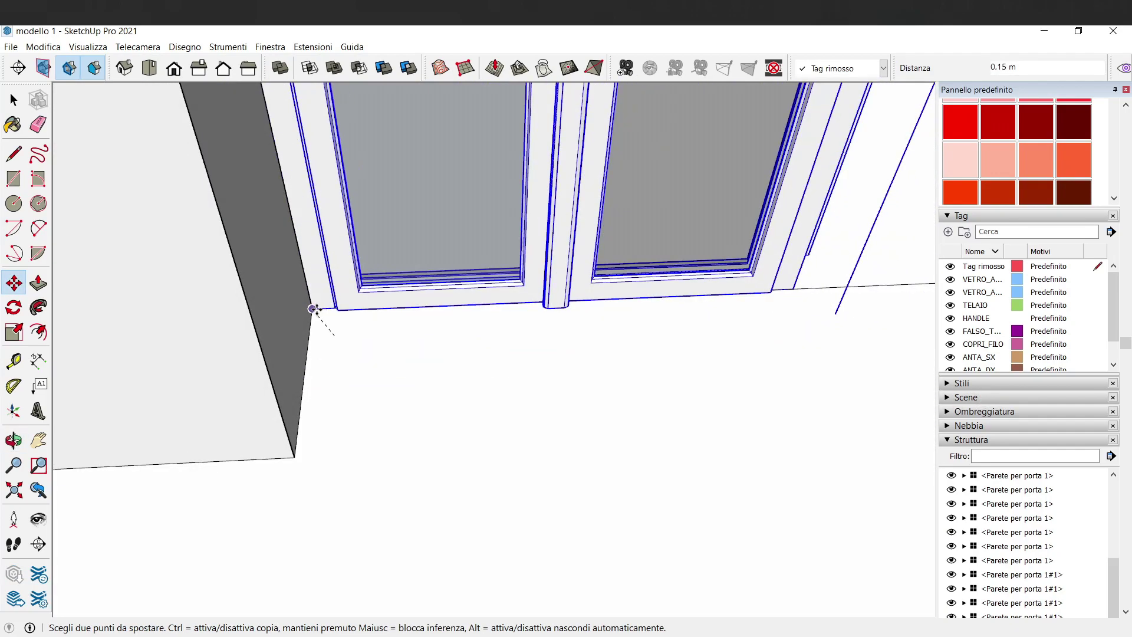
Lift the door frame about 0.07 m onto the opening's top corner
{"action": "middle_click_drag", "start_coordinate": [316, 340], "coordinate": [437, 418]}
{"action": "scroll", "coordinate": [436, 418], "scroll_direction": "down", "scroll_amount": 3}
{"action": "mouse_move", "coordinate": [672, 412]}
{"action": "middle_mouse_down"}
{"action": "mouse_move", "coordinate": [91, 467]}
{"action": "mouse_move", "coordinate": [525, 414]}
{"action": "mouse_move", "coordinate": [536, 126]}
{"action": "middle_mouse_up"}
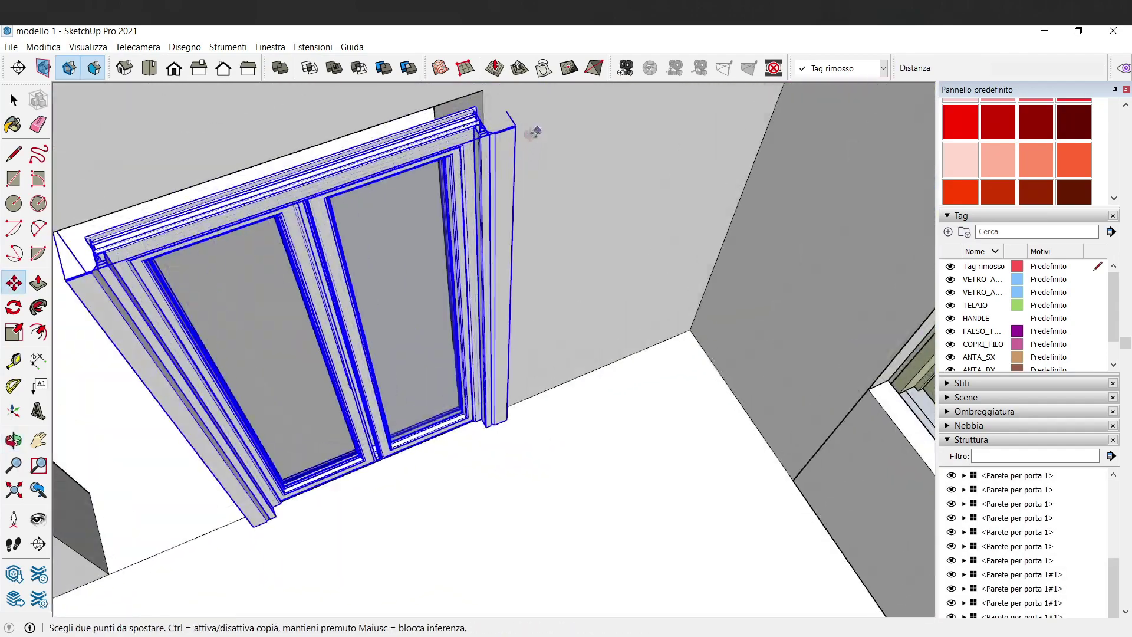
{"action": "scroll", "coordinate": [536, 126], "scroll_direction": "up", "scroll_amount": 3}
{"action": "scroll", "coordinate": [472, 112], "scroll_direction": "up", "scroll_amount": 2}
{"action": "scroll", "coordinate": [531, 260], "scroll_direction": "up", "scroll_amount": 2}
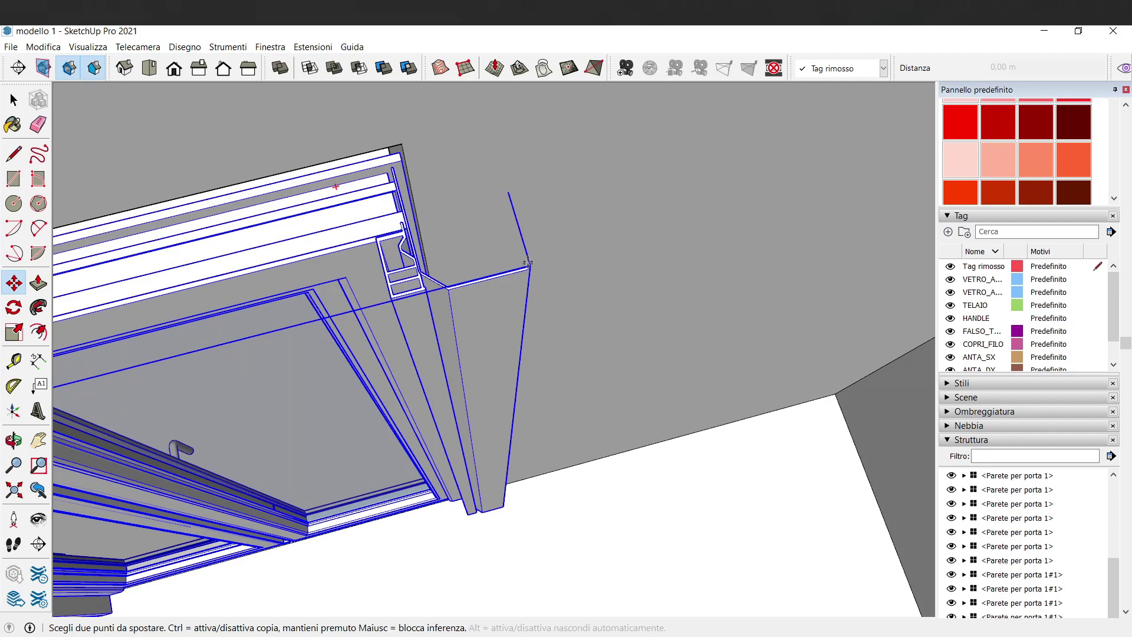
{"action": "left_click", "coordinate": [528, 265]}
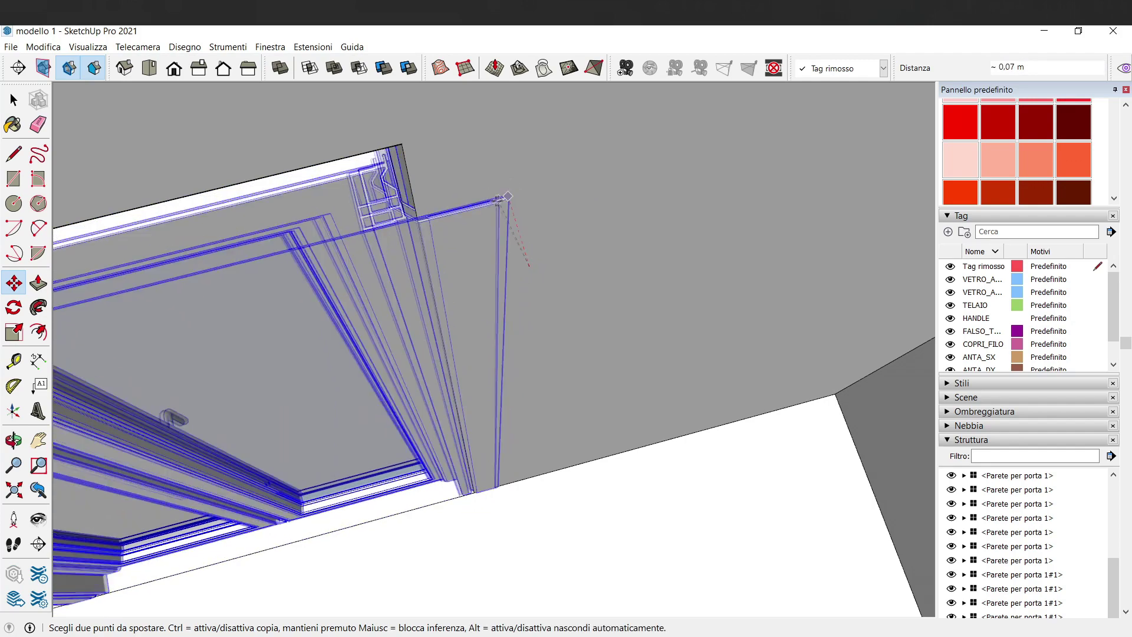
{"action": "left_click", "coordinate": [507, 196]}
Start scaling the frame and orbit to a frontal view of the door
{"action": "key", "text": "s"}
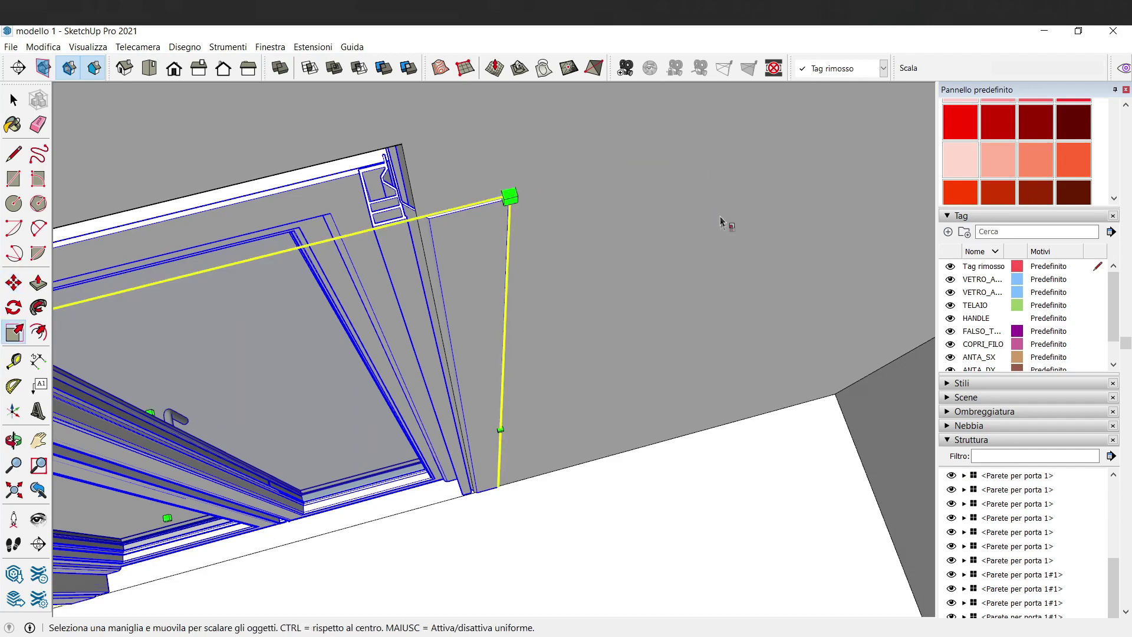
{"action": "middle_click_drag", "start_coordinate": [726, 222], "coordinate": [295, 268]}
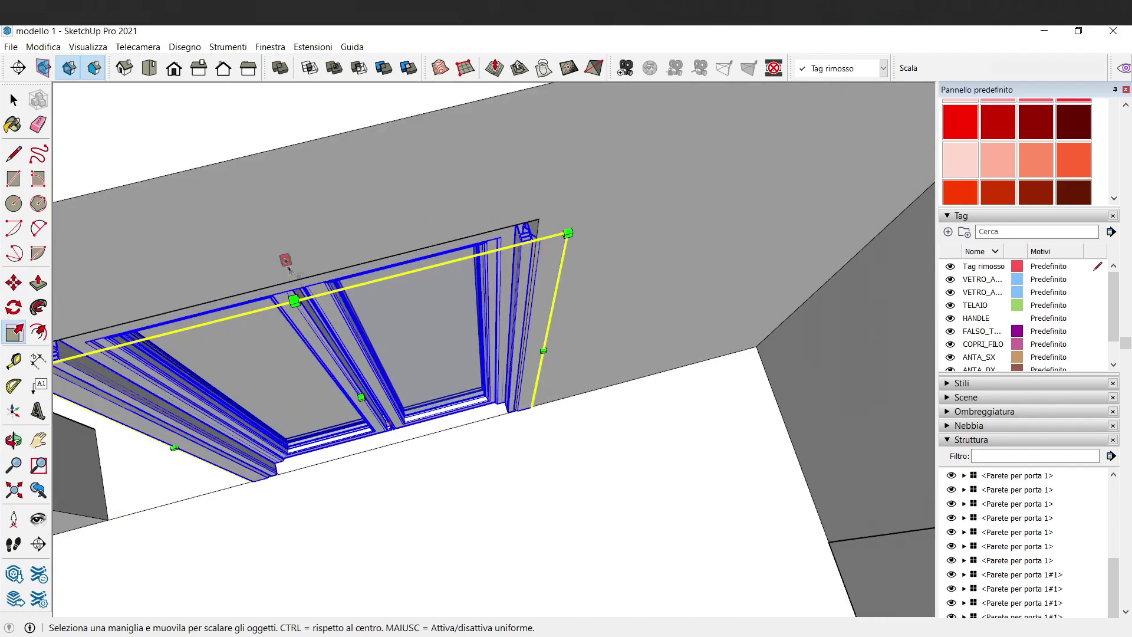
{"action": "scroll", "coordinate": [318, 330], "scroll_direction": "down", "scroll_amount": 3}
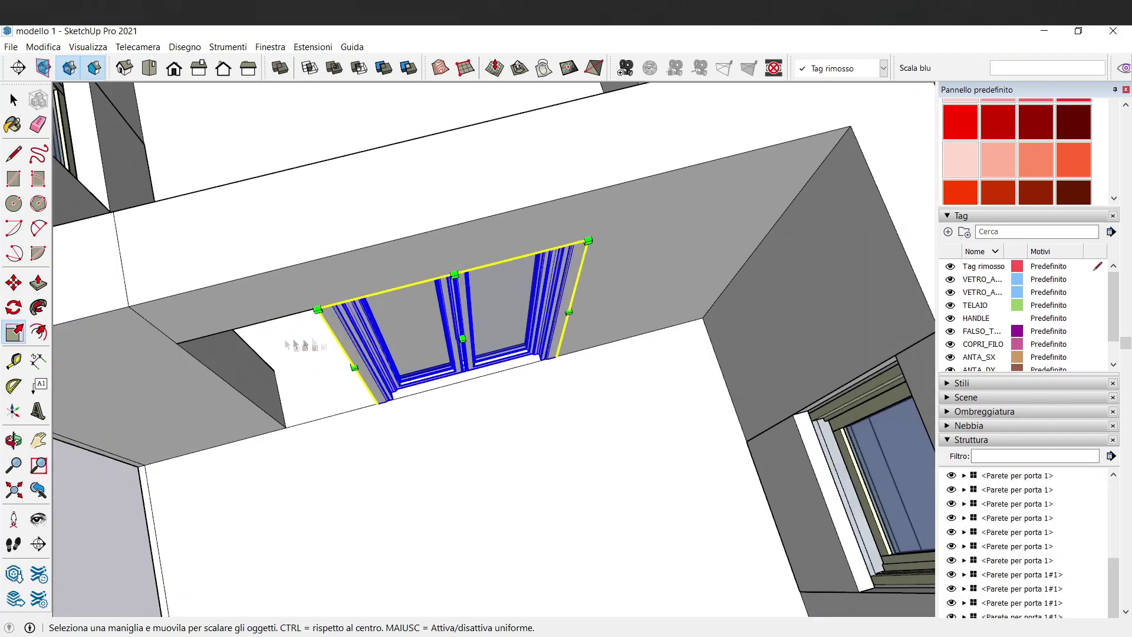
{"action": "scroll", "coordinate": [394, 356], "scroll_direction": "up", "scroll_amount": 5}
{"action": "scroll", "coordinate": [390, 356], "scroll_direction": "up", "scroll_amount": 1}
{"action": "scroll", "coordinate": [632, 329], "scroll_direction": "down", "scroll_amount": 4}
{"action": "mouse_move", "coordinate": [391, 356]}
{"action": "middle_mouse_down"}
{"action": "mouse_move", "coordinate": [632, 329]}
{"action": "mouse_move", "coordinate": [649, 296]}
{"action": "mouse_move", "coordinate": [637, 324]}
{"action": "mouse_move", "coordinate": [646, 412]}
{"action": "middle_mouse_up"}
{"action": "scroll", "coordinate": [694, 325], "scroll_direction": "up", "scroll_amount": 2}
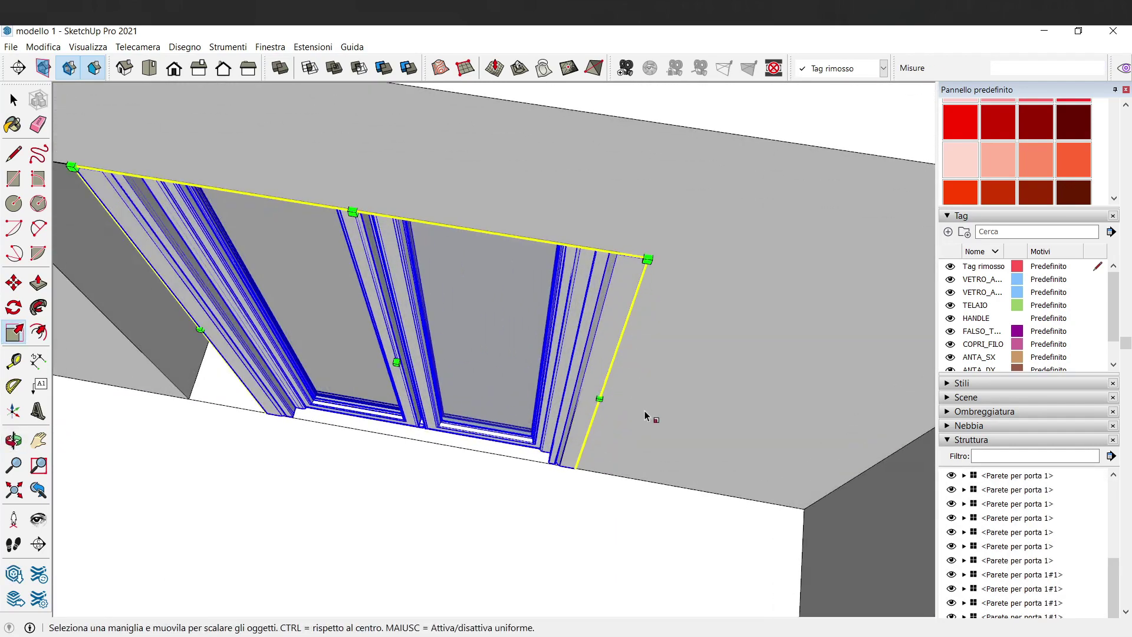
{"action": "scroll", "coordinate": [692, 407], "scroll_direction": "down", "scroll_amount": 1}
Try pushing the side wall face beside the door, then cancel with Esc
{"action": "left_click", "coordinate": [13, 100]}
{"action": "left_click", "coordinate": [232, 296]}
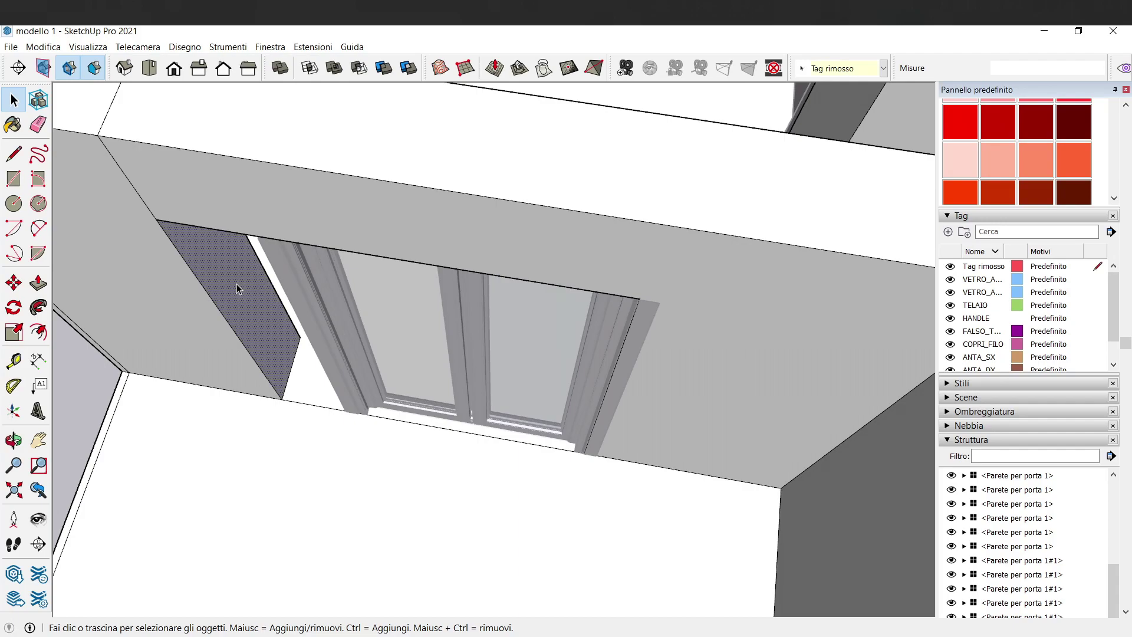
{"action": "mouse_move", "coordinate": [246, 307]}
{"action": "middle_mouse_down"}
{"action": "mouse_move", "coordinate": [678, 442]}
{"action": "mouse_move", "coordinate": [610, 483]}
{"action": "mouse_move", "coordinate": [304, 353]}
{"action": "middle_mouse_up"}
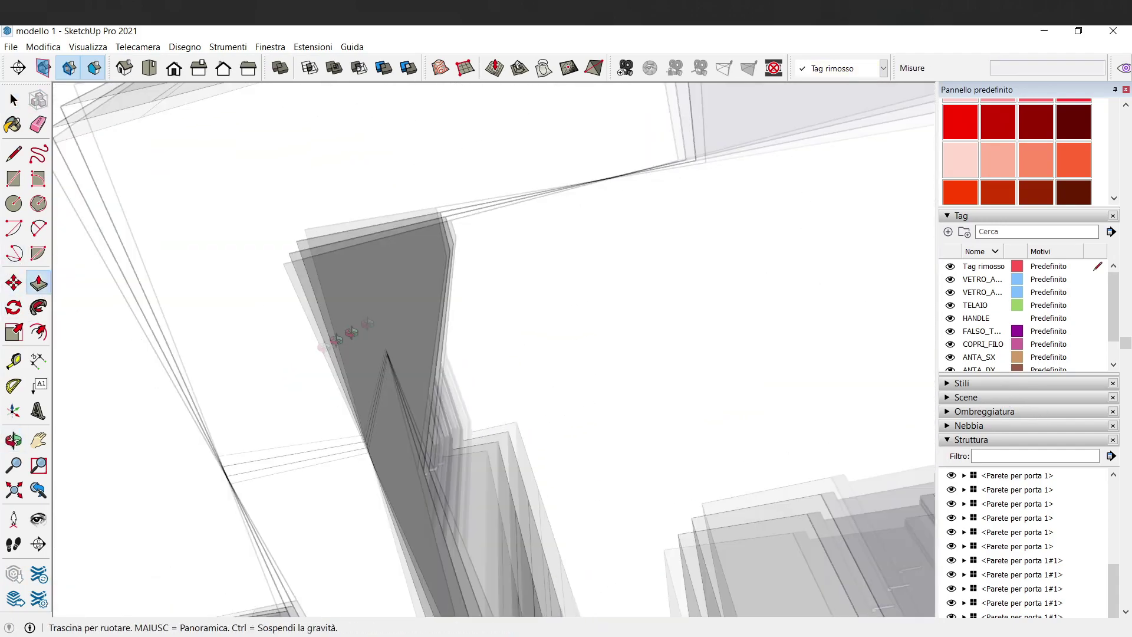
{"action": "scroll", "coordinate": [392, 182], "scroll_direction": "up", "scroll_amount": 3}
{"action": "scroll", "coordinate": [354, 339], "scroll_direction": "up", "scroll_amount": 2}
{"action": "scroll", "coordinate": [498, 357], "scroll_direction": "down", "scroll_amount": 3}
{"action": "middle_click_drag", "start_coordinate": [499, 357], "coordinate": [498, 368]}
{"action": "scroll", "coordinate": [228, 330], "scroll_direction": "up", "scroll_amount": 3}
{"action": "scroll", "coordinate": [229, 330], "scroll_direction": "up", "scroll_amount": 3}
{"action": "mouse_move", "coordinate": [233, 341]}
{"action": "middle_mouse_down"}
{"action": "mouse_move", "coordinate": [304, 283]}
{"action": "mouse_move", "coordinate": [248, 300]}
{"action": "middle_mouse_up"}
{"action": "left_click", "coordinate": [239, 291]}
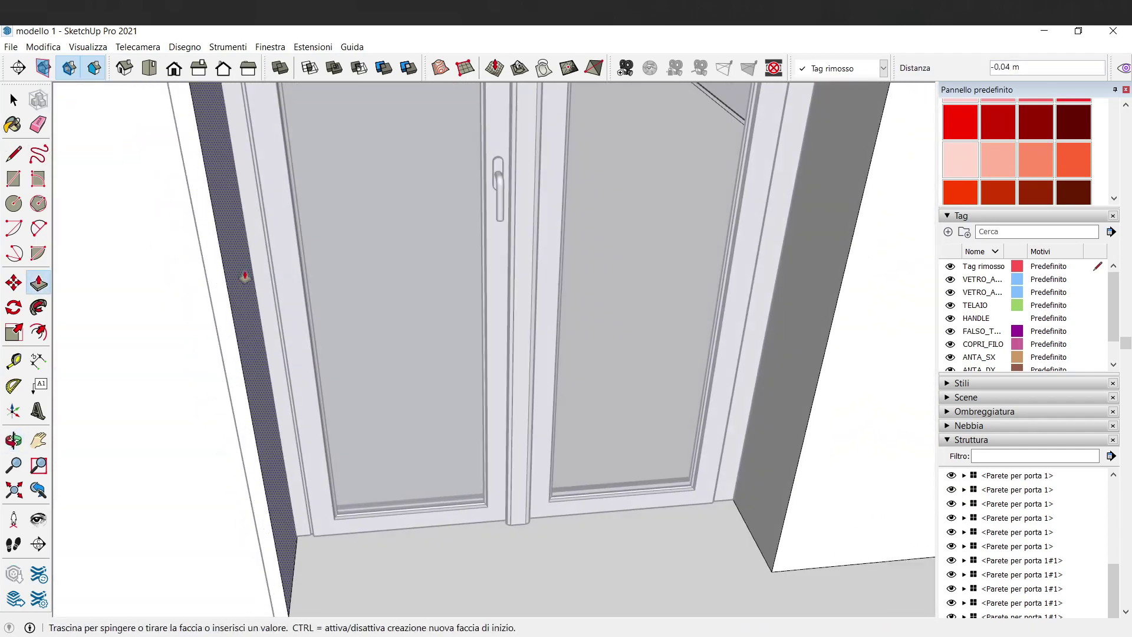
{"action": "key", "text": "Escape"}
Select the double glass door and start a move
{"action": "left_click", "coordinate": [16, 101]}
{"action": "left_click", "coordinate": [418, 237]}
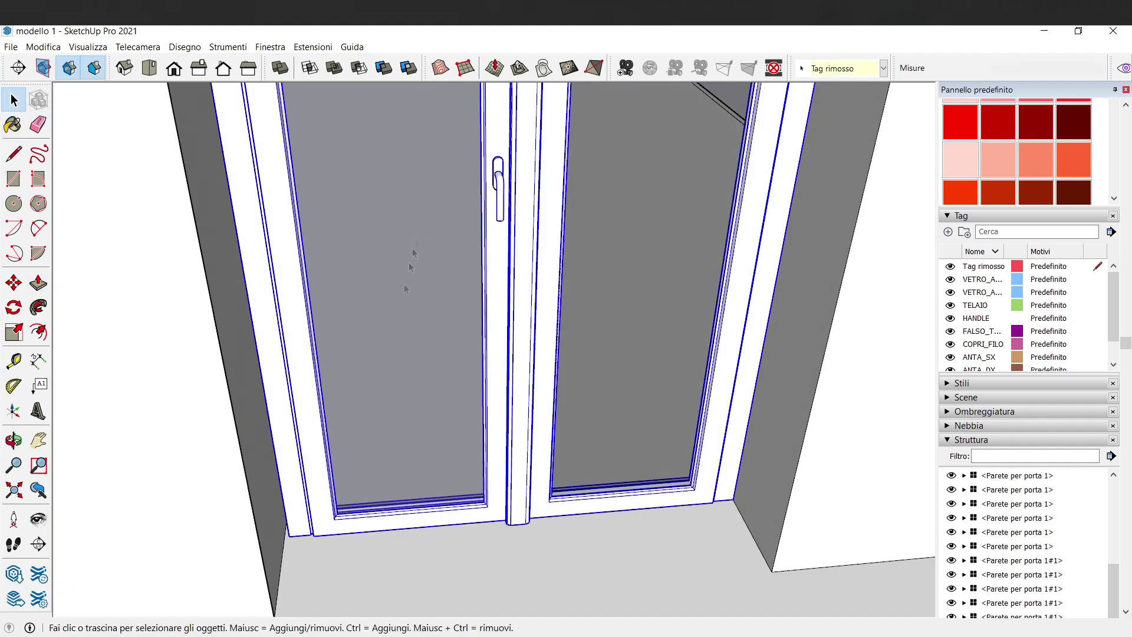
{"action": "key", "text": "m"}
{"action": "scroll", "coordinate": [275, 557], "scroll_direction": "up", "scroll_amount": 2}
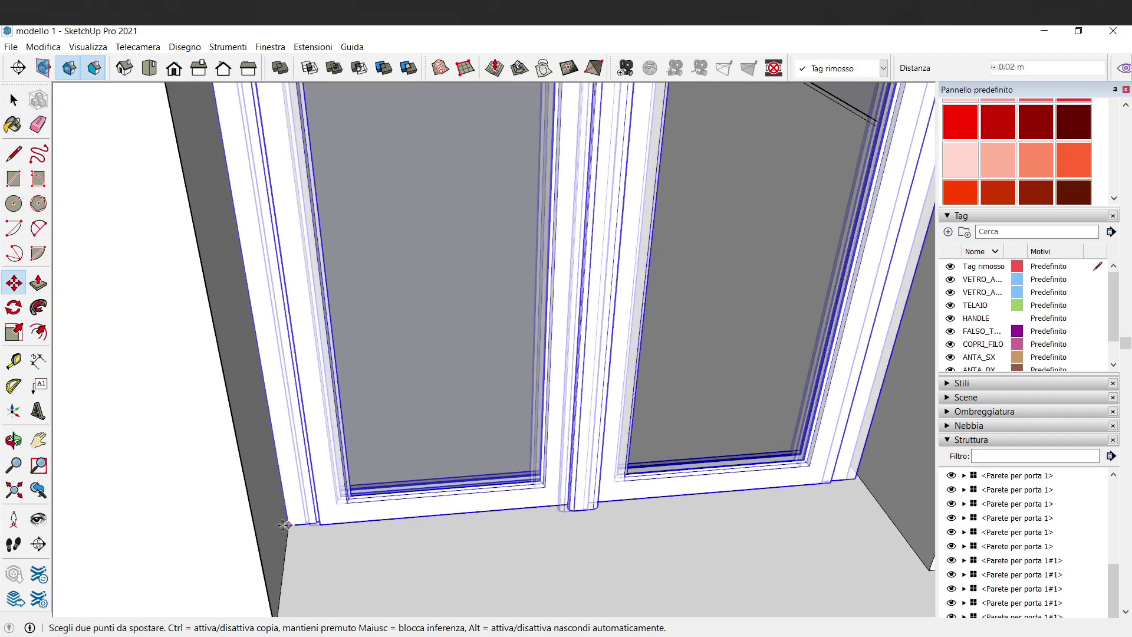
{"action": "scroll", "coordinate": [283, 521], "scroll_direction": "down", "scroll_amount": 2}
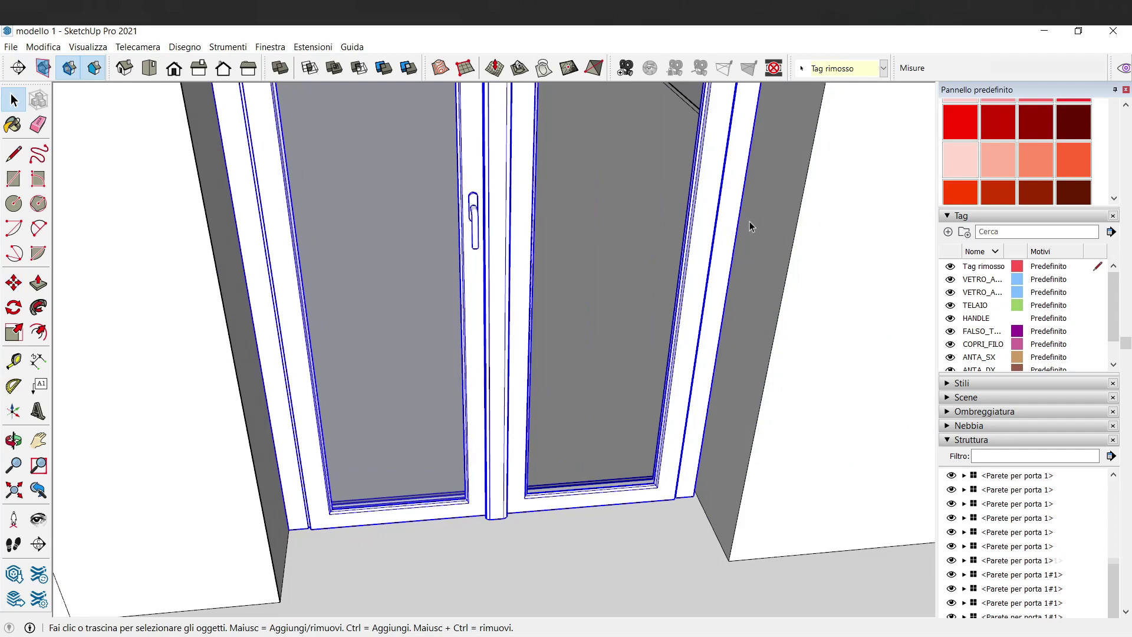
Push the right wall face beside the door back about 0.03 m
{"action": "left_click", "coordinate": [750, 226]}
{"action": "left_click", "coordinate": [38, 283]}
{"action": "scroll", "coordinate": [773, 270], "scroll_direction": "up", "scroll_amount": 2}
{"action": "scroll", "coordinate": [760, 266], "scroll_direction": "up", "scroll_amount": 2}
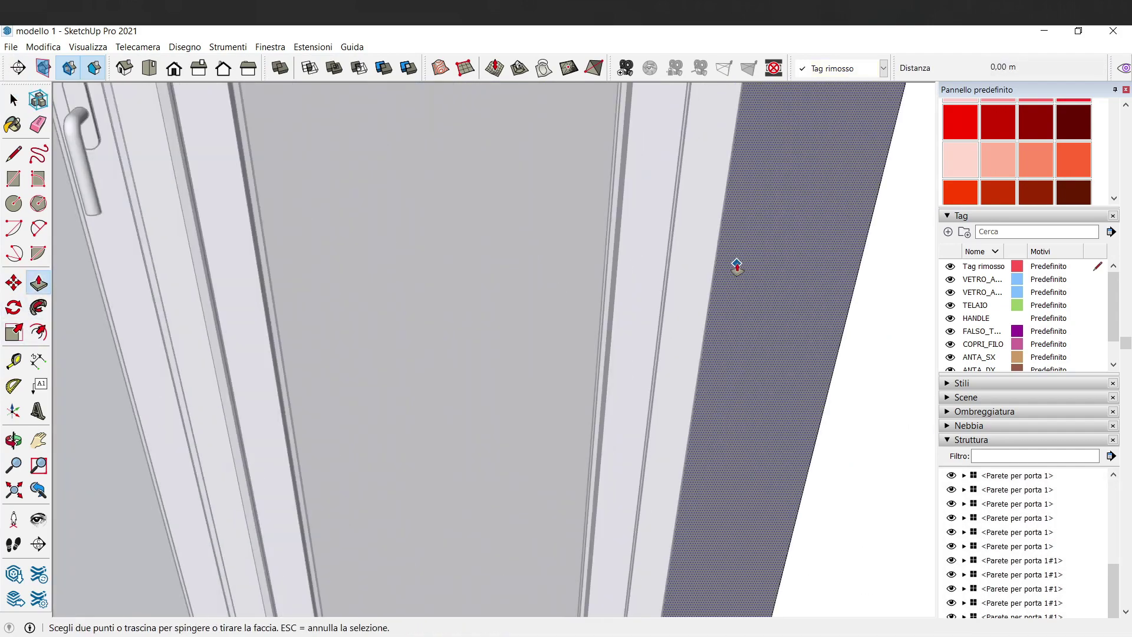
{"action": "scroll", "coordinate": [742, 277], "scroll_direction": "down", "scroll_amount": 3}
{"action": "scroll", "coordinate": [674, 542], "scroll_direction": "up", "scroll_amount": 3}
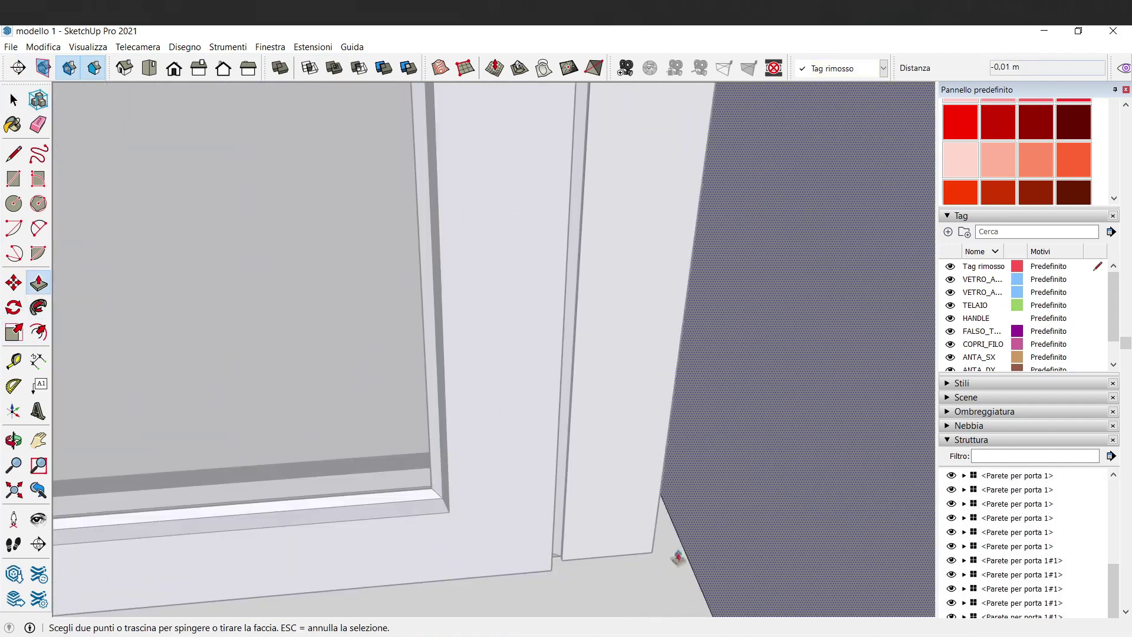
{"action": "scroll", "coordinate": [674, 505], "scroll_direction": "up", "scroll_amount": 2}
{"action": "left_click", "coordinate": [673, 489]}
{"action": "left_click", "coordinate": [637, 487]}
Return to selection and orbit to an overhead view of the rooms
{"action": "scroll", "coordinate": [652, 462], "scroll_direction": "down", "scroll_amount": 2}
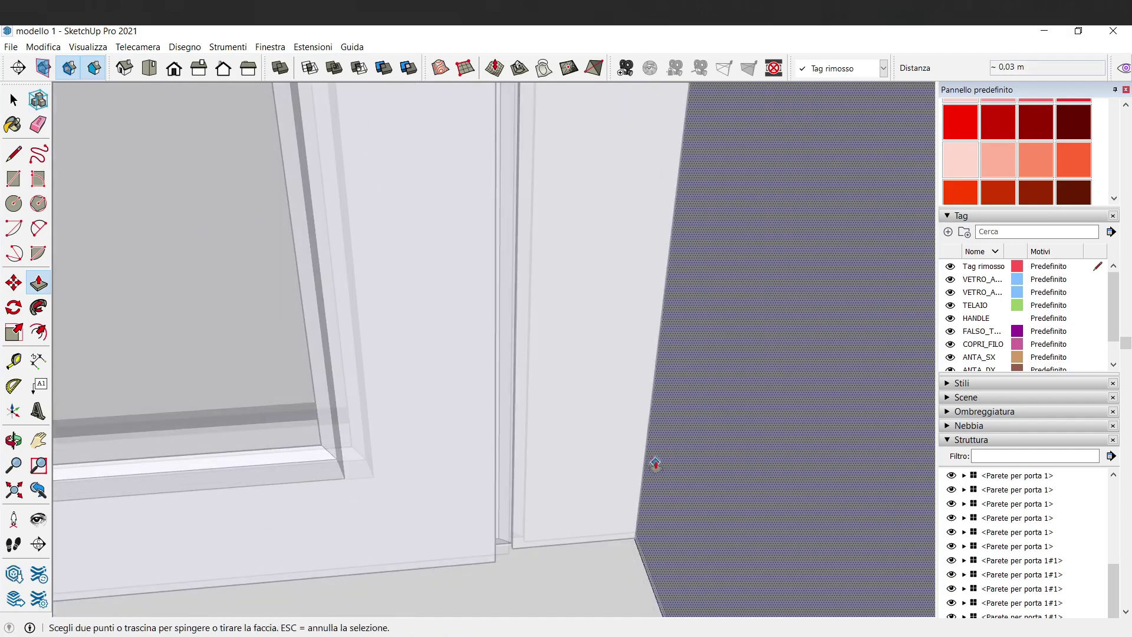
{"action": "scroll", "coordinate": [616, 397], "scroll_direction": "down", "scroll_amount": 3}
{"action": "scroll", "coordinate": [617, 397], "scroll_direction": "down", "scroll_amount": 2}
{"action": "left_click", "coordinate": [13, 100]}
{"action": "scroll", "coordinate": [413, 295], "scroll_direction": "down", "scroll_amount": 3}
{"action": "mouse_move", "coordinate": [413, 295]}
{"action": "middle_mouse_down"}
{"action": "mouse_move", "coordinate": [430, 392]}
{"action": "mouse_move", "coordinate": [533, 219]}
{"action": "mouse_move", "coordinate": [558, 346]}
{"action": "middle_mouse_up"}
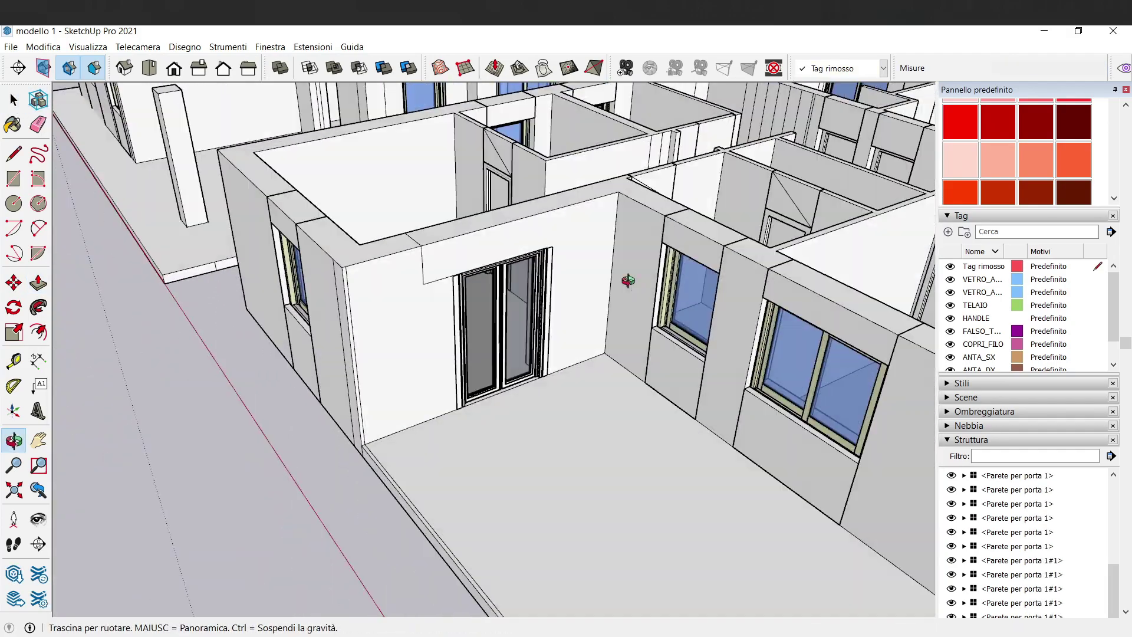
Select the glass double door and pull it out from the wall
{"action": "scroll", "coordinate": [502, 306], "scroll_direction": "up", "scroll_amount": 3}
{"action": "scroll", "coordinate": [462, 273], "scroll_direction": "up", "scroll_amount": 3}
{"action": "left_click", "coordinate": [462, 272]}
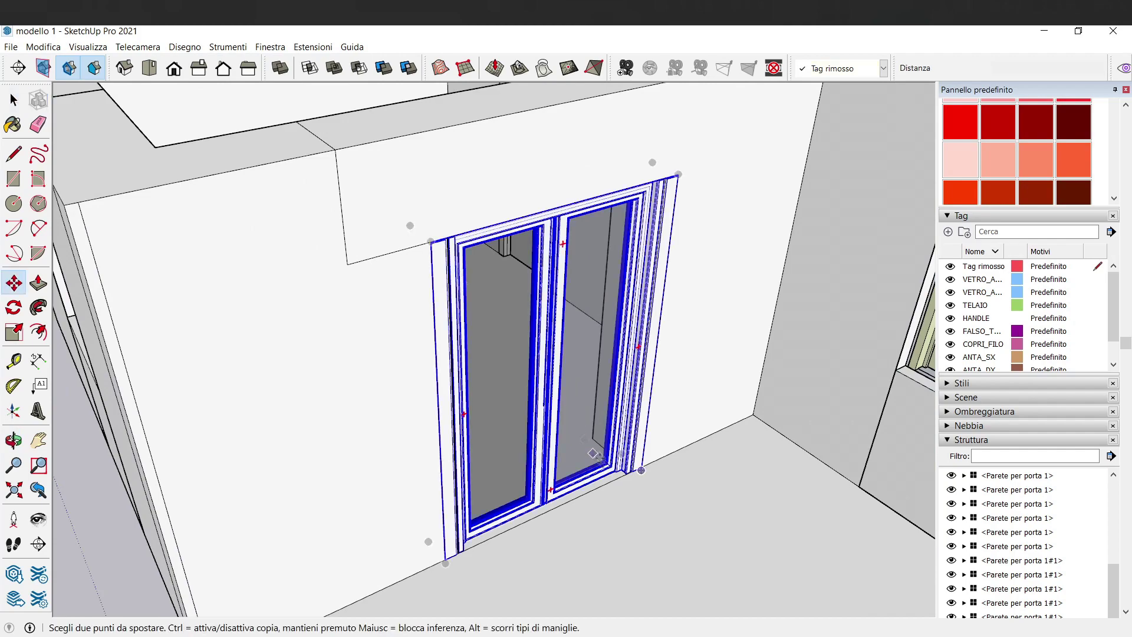
{"action": "left_click_drag", "start_coordinate": [599, 456], "coordinate": [646, 489]}
{"action": "key", "text": "space"}
Inspect the door component's outer frame in edit mode, then exit
{"action": "double_click", "coordinate": [493, 325]}
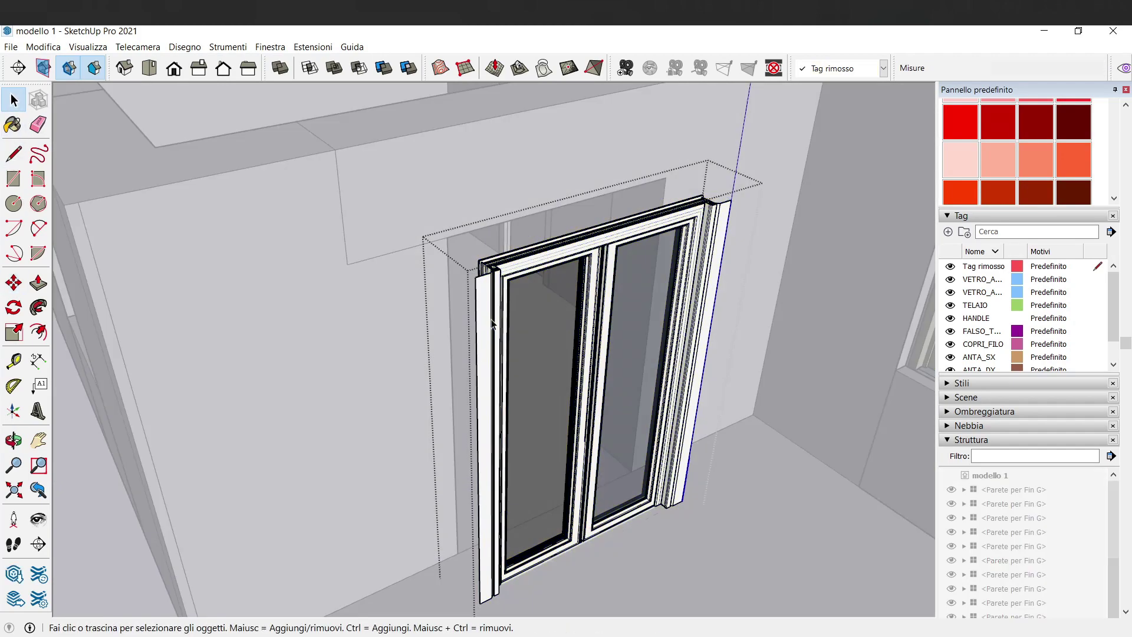
{"action": "scroll", "coordinate": [492, 325], "scroll_direction": "up", "scroll_amount": 4}
{"action": "left_click", "coordinate": [353, 293]}
{"action": "double_click", "coordinate": [362, 286]}
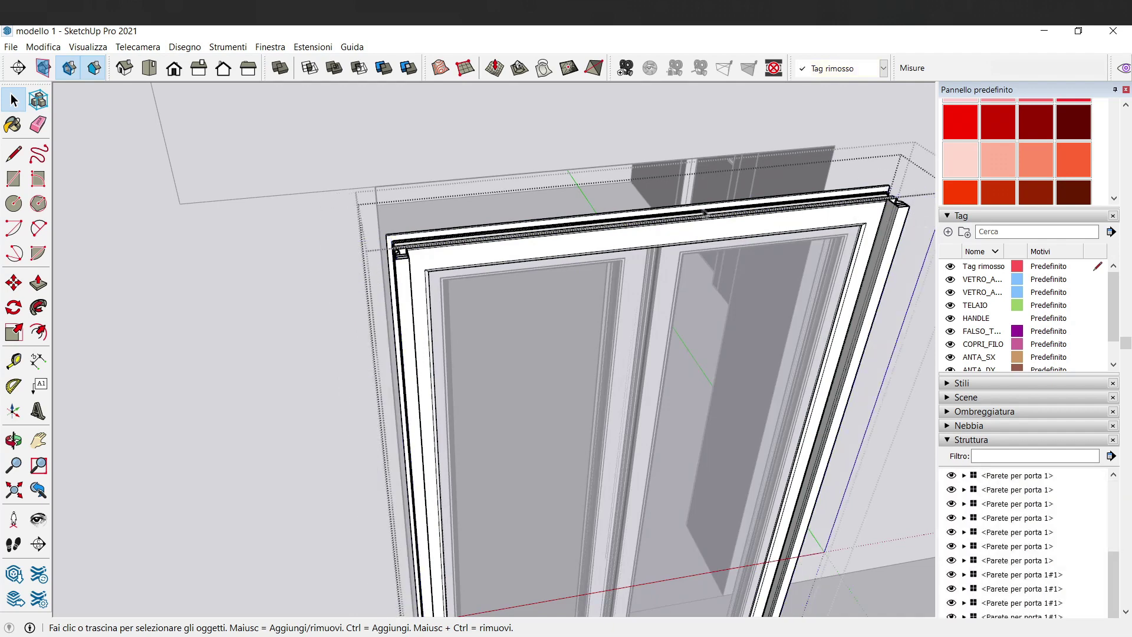
{"action": "scroll", "coordinate": [340, 165], "scroll_direction": "down", "scroll_amount": 4}
{"action": "left_click", "coordinate": [350, 158]}
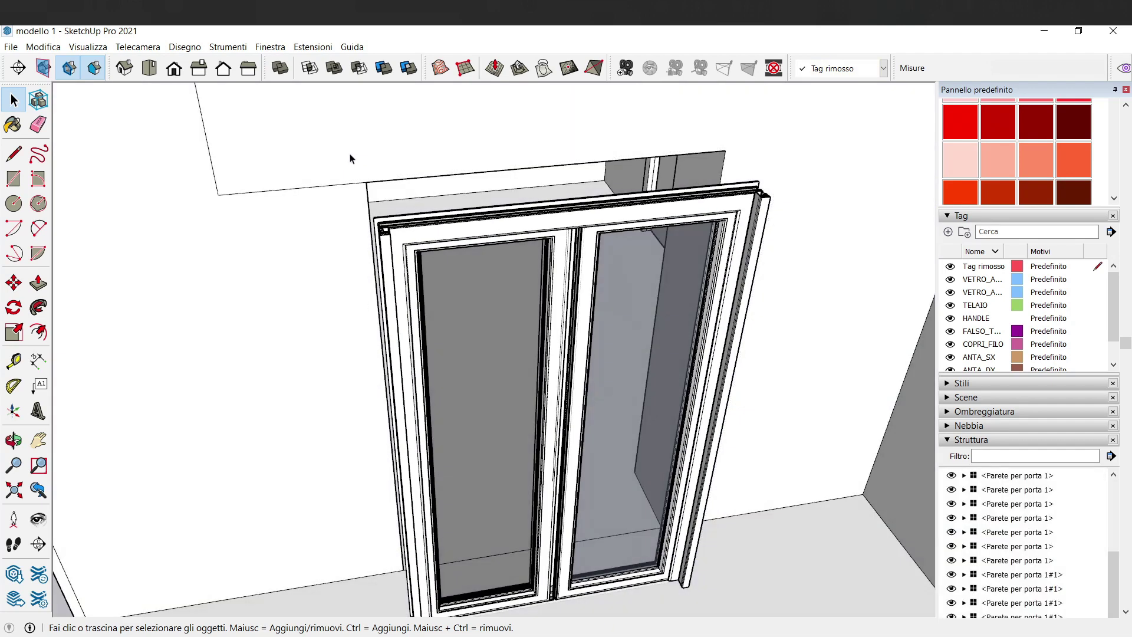
Move the door 0.10 m back into the opening and nudge it 0.02 m
{"action": "left_click", "coordinate": [507, 314]}
{"action": "key", "text": "m"}
{"action": "left_click", "coordinate": [767, 510]}
{"action": "scroll", "coordinate": [422, 578], "scroll_direction": "up", "scroll_amount": 4}
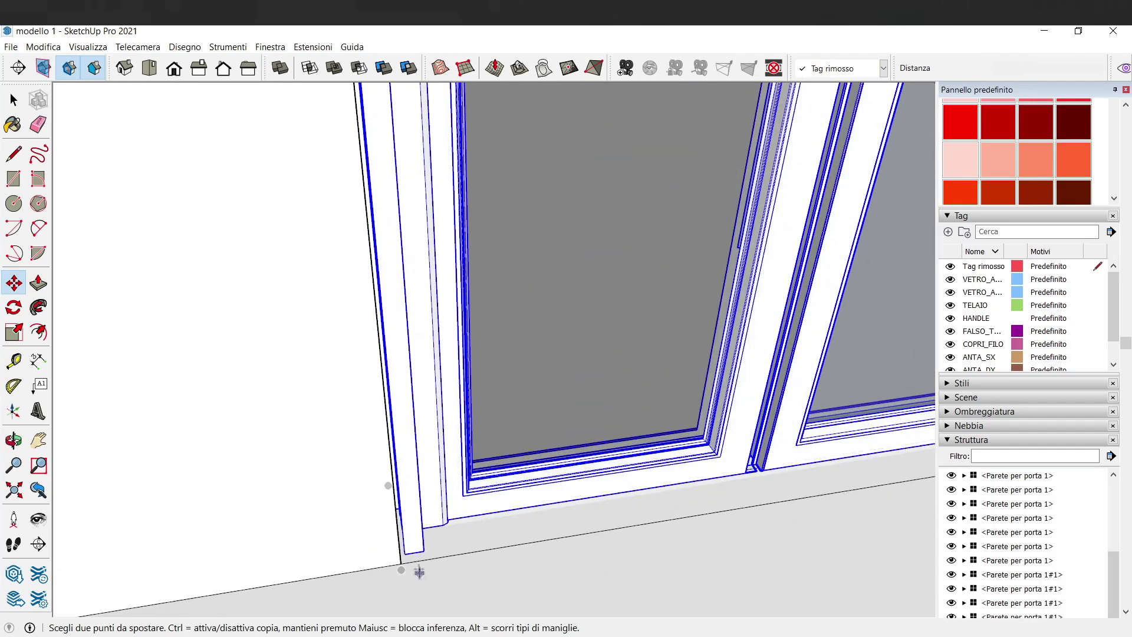
{"action": "scroll", "coordinate": [409, 555], "scroll_direction": "down", "scroll_amount": 3}
{"action": "scroll", "coordinate": [684, 423], "scroll_direction": "up", "scroll_amount": 3}
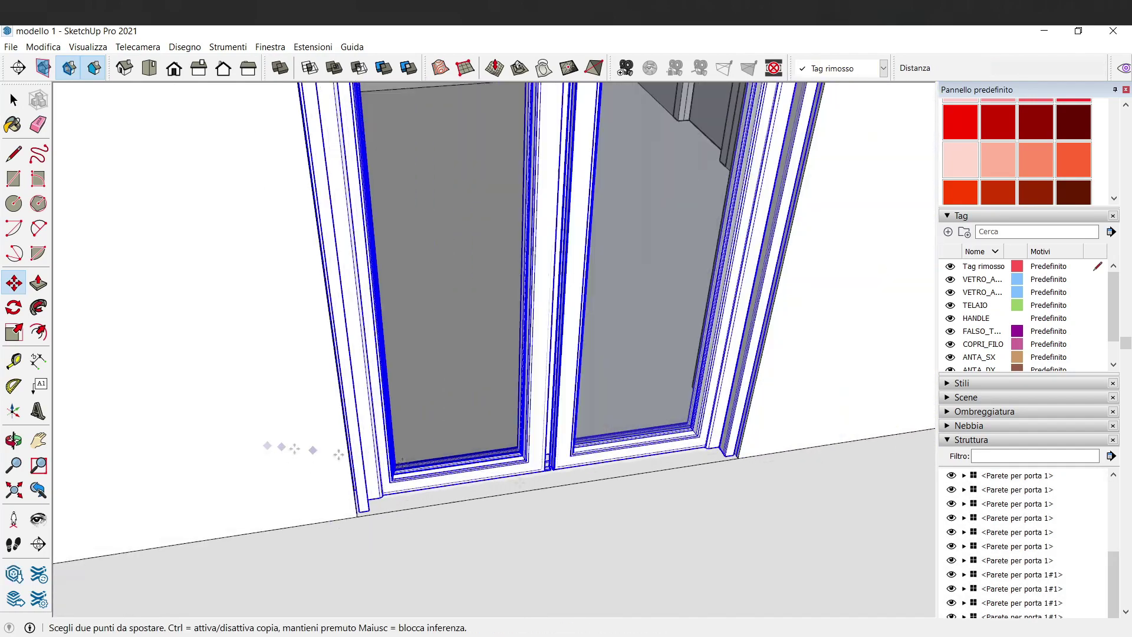
{"action": "scroll", "coordinate": [684, 423], "scroll_direction": "up", "scroll_amount": 2}
{"action": "left_click", "coordinate": [720, 439]}
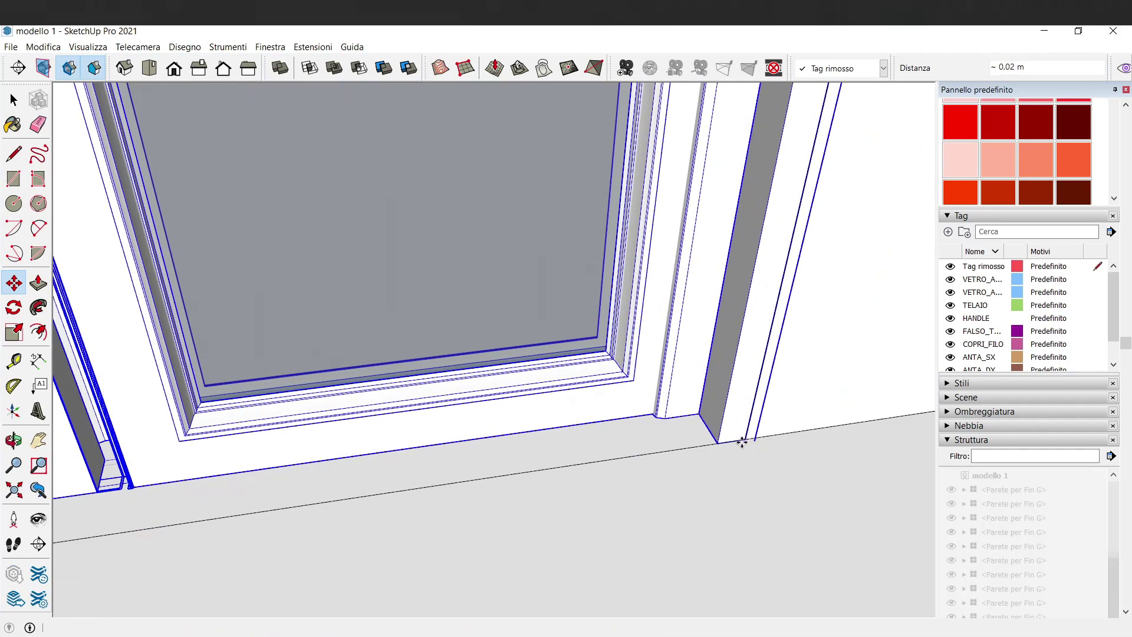
{"action": "scroll", "coordinate": [742, 439], "scroll_direction": "down", "scroll_amount": 3}
{"action": "left_click", "coordinate": [12, 103]}
Select the door frame, orbit to a high room view, and reopen 3D Warehouse
{"action": "scroll", "coordinate": [290, 243], "scroll_direction": "up", "scroll_amount": 2}
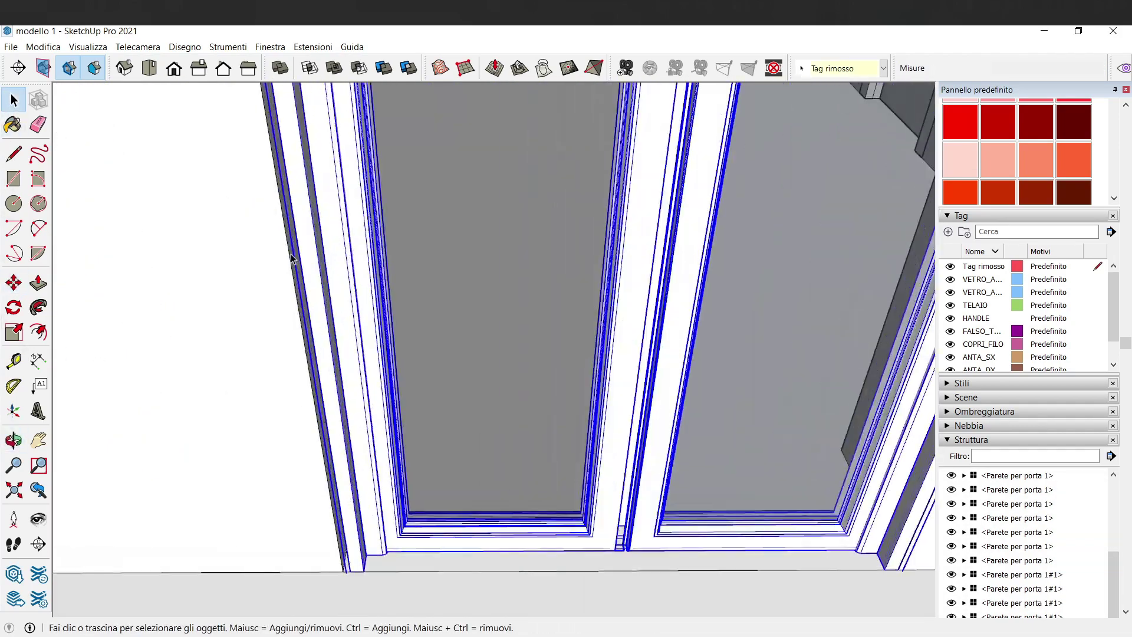
{"action": "scroll", "coordinate": [290, 243], "scroll_direction": "up", "scroll_amount": 3}
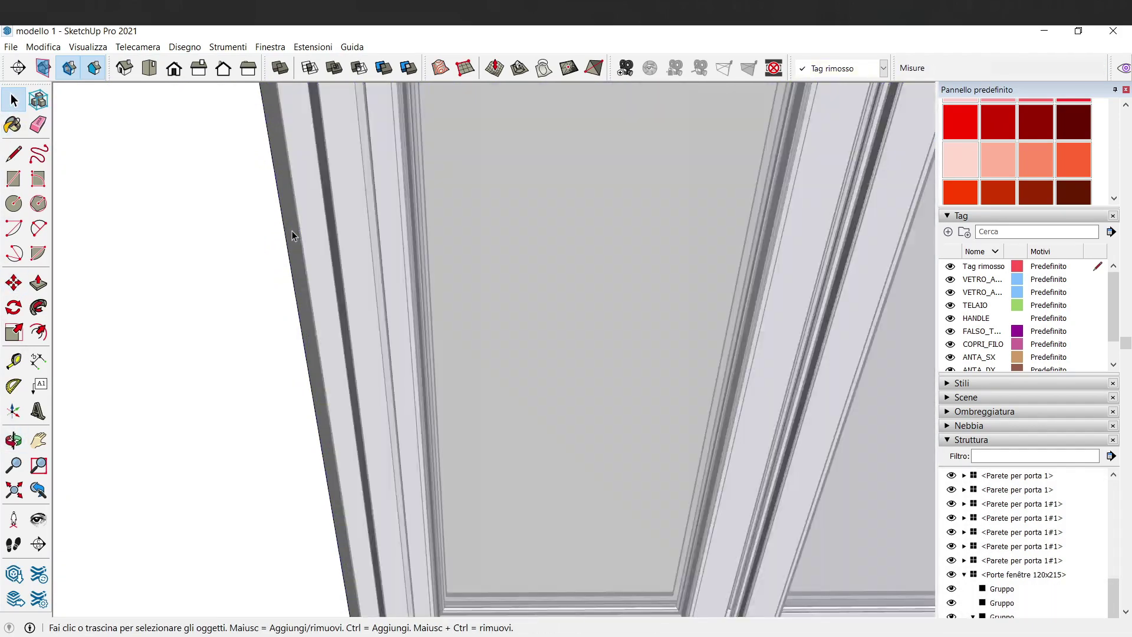
{"action": "left_click", "coordinate": [292, 231]}
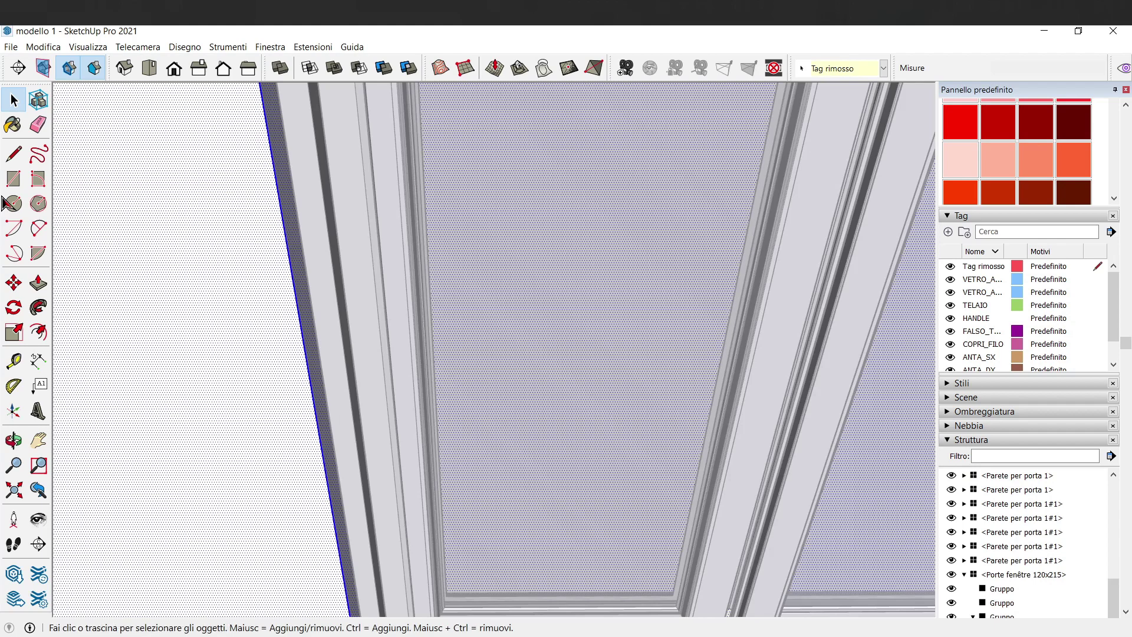
{"action": "scroll", "coordinate": [386, 255], "scroll_direction": "down", "scroll_amount": 2}
{"action": "key", "text": "space"}
{"action": "scroll", "coordinate": [412, 265], "scroll_direction": "down", "scroll_amount": 5}
{"action": "scroll", "coordinate": [435, 279], "scroll_direction": "down", "scroll_amount": 4}
{"action": "middle_click_drag", "start_coordinate": [435, 278], "coordinate": [247, 430]}
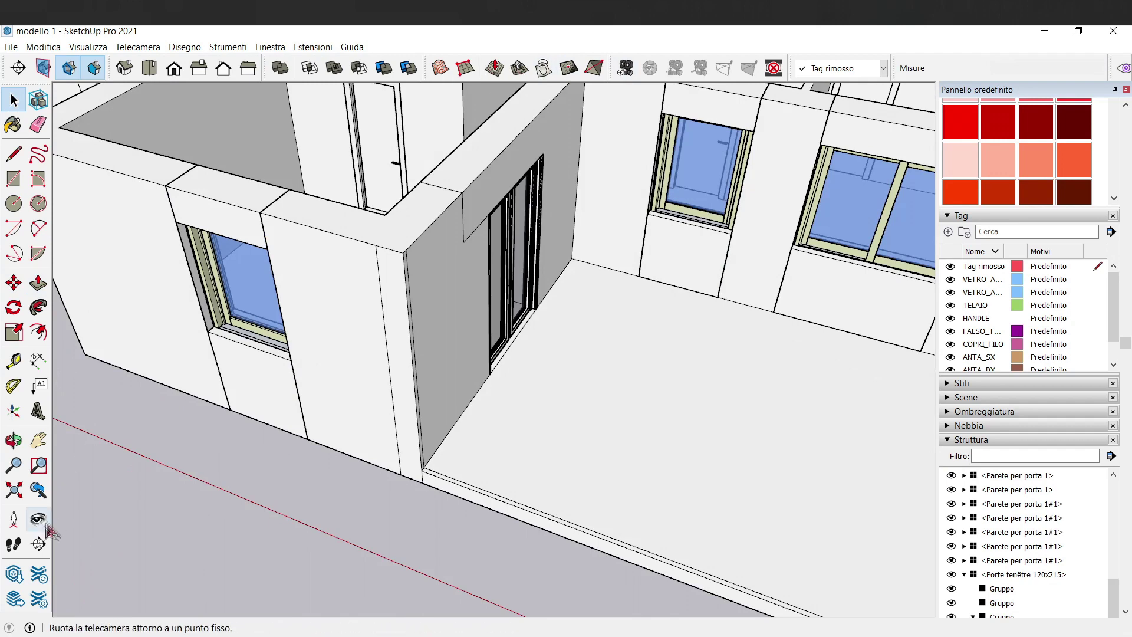
{"action": "left_click", "coordinate": [13, 575]}
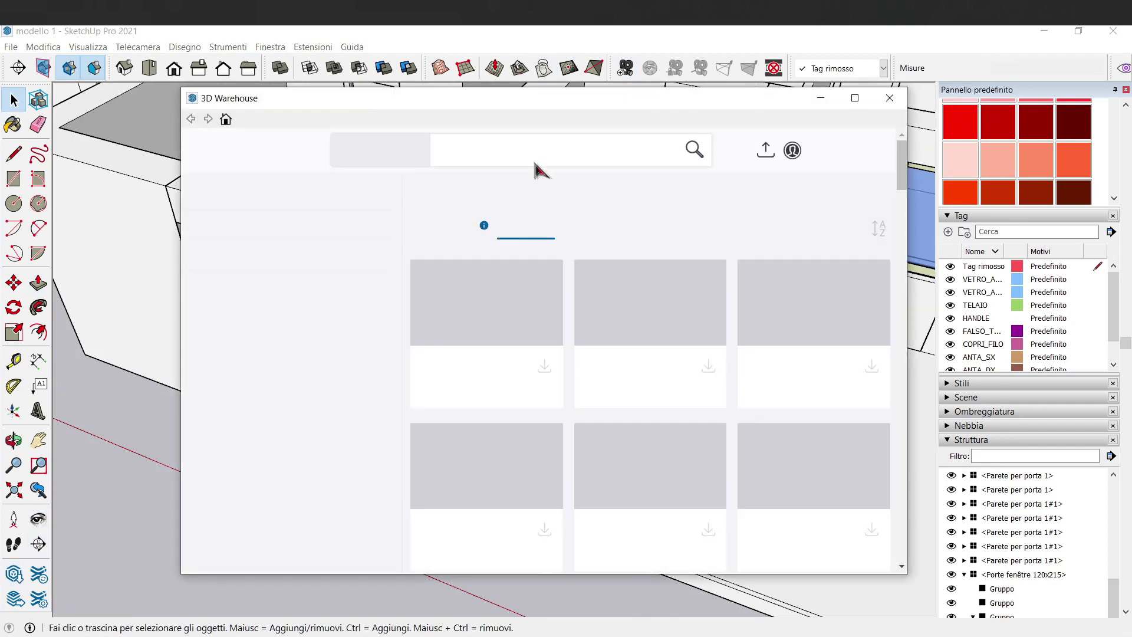
Search 3D Warehouse for 'ringhiera' and load the wrought-iron railing into the model
{"action": "type", "text": "ringhie"}
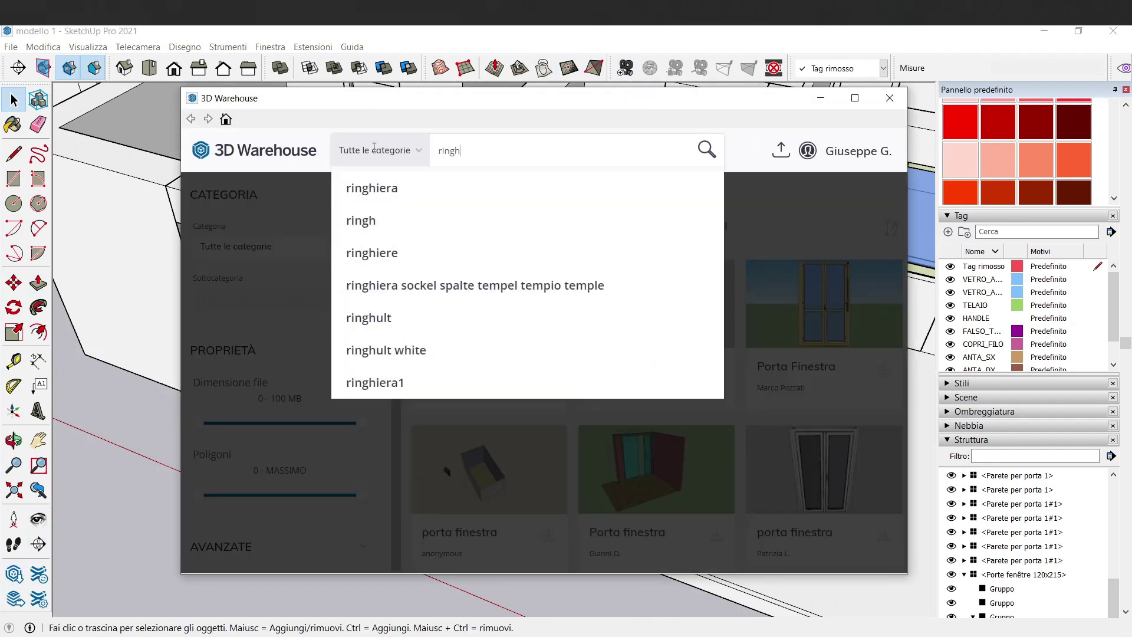
{"action": "type", "text": "ra"}
{"action": "left_click", "coordinate": [394, 186]}
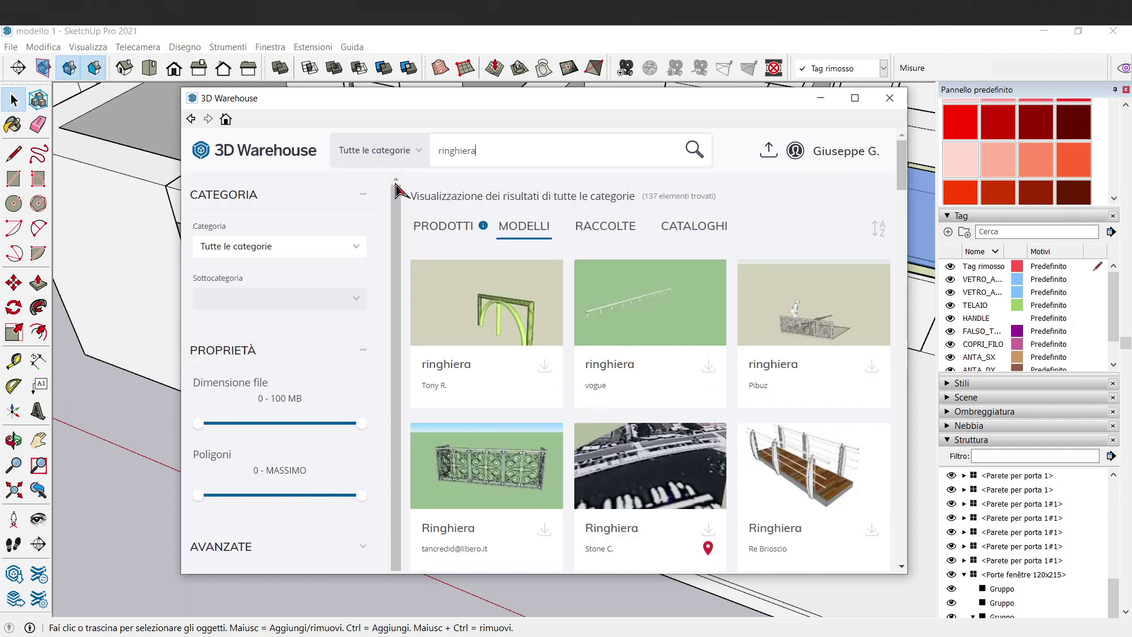
{"action": "scroll", "coordinate": [649, 309], "scroll_direction": "down", "scroll_amount": 2}
{"action": "scroll", "coordinate": [833, 274], "scroll_direction": "up", "scroll_amount": 1}
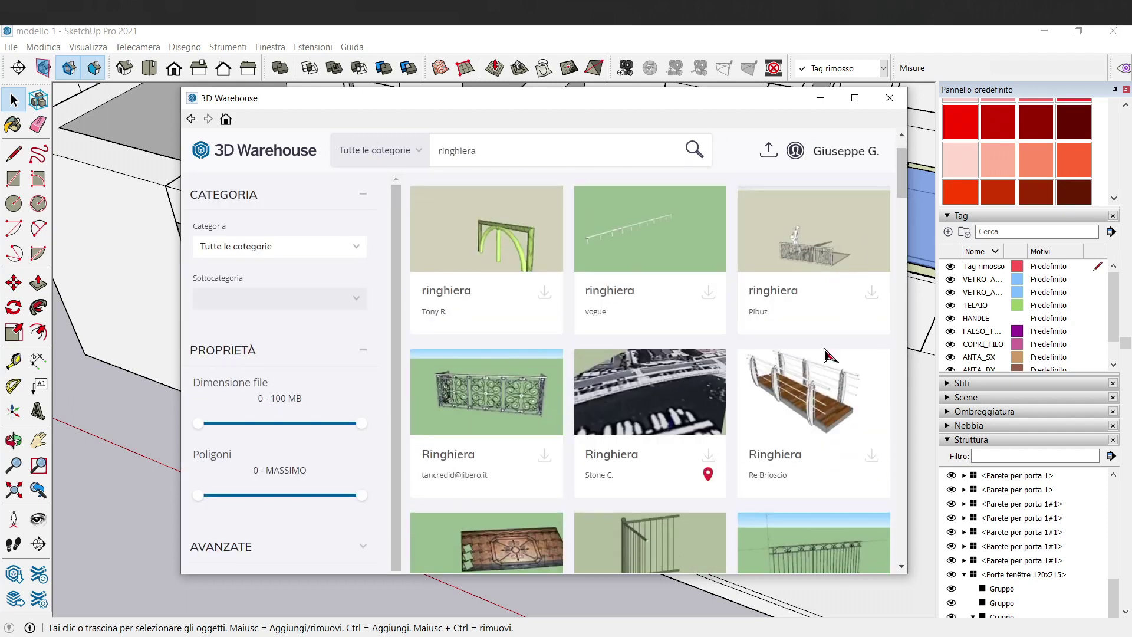
{"action": "scroll", "coordinate": [825, 357], "scroll_direction": "down", "scroll_amount": 3}
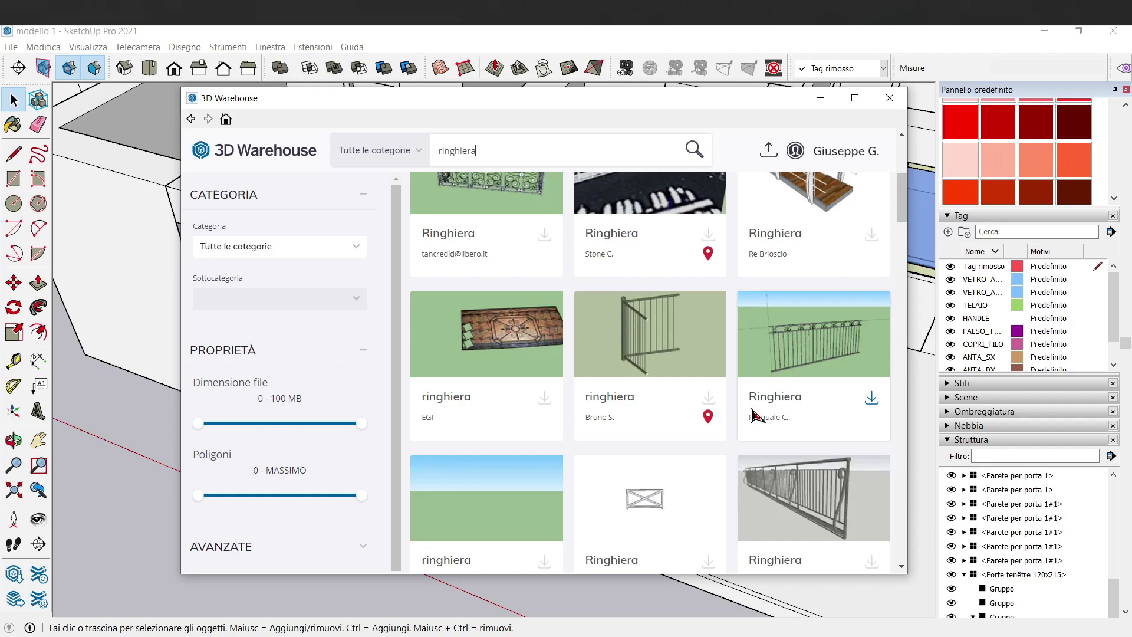
{"action": "left_click", "coordinate": [871, 402]}
{"action": "left_click", "coordinate": [495, 373]}
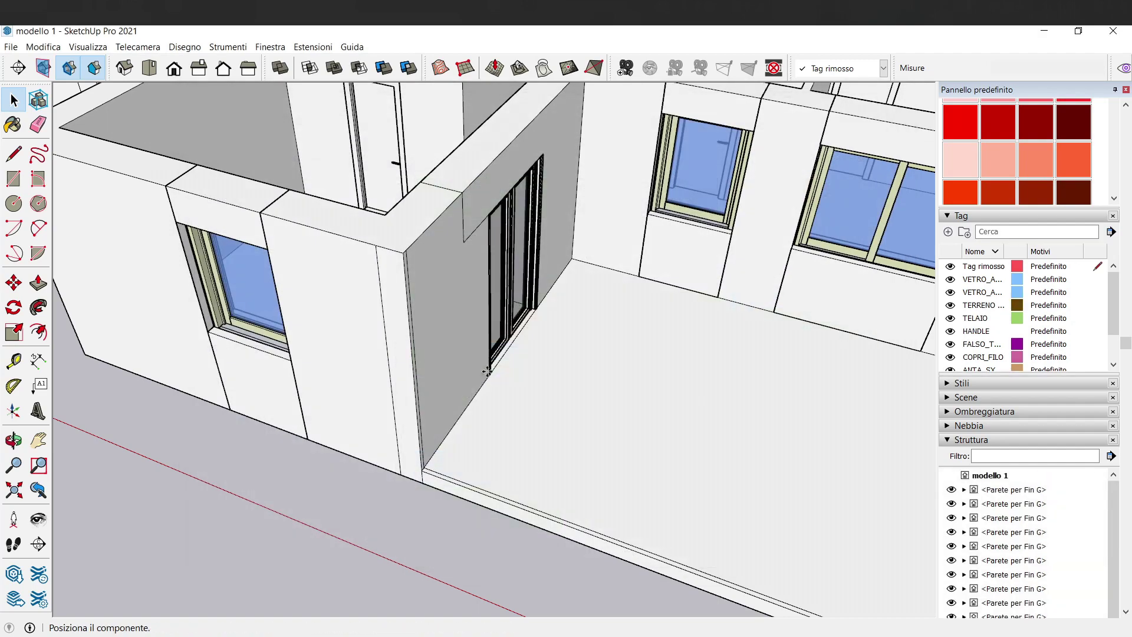
Place the imported railing in the model and inspect its nested components
{"action": "scroll", "coordinate": [488, 372], "scroll_direction": "down", "scroll_amount": 3}
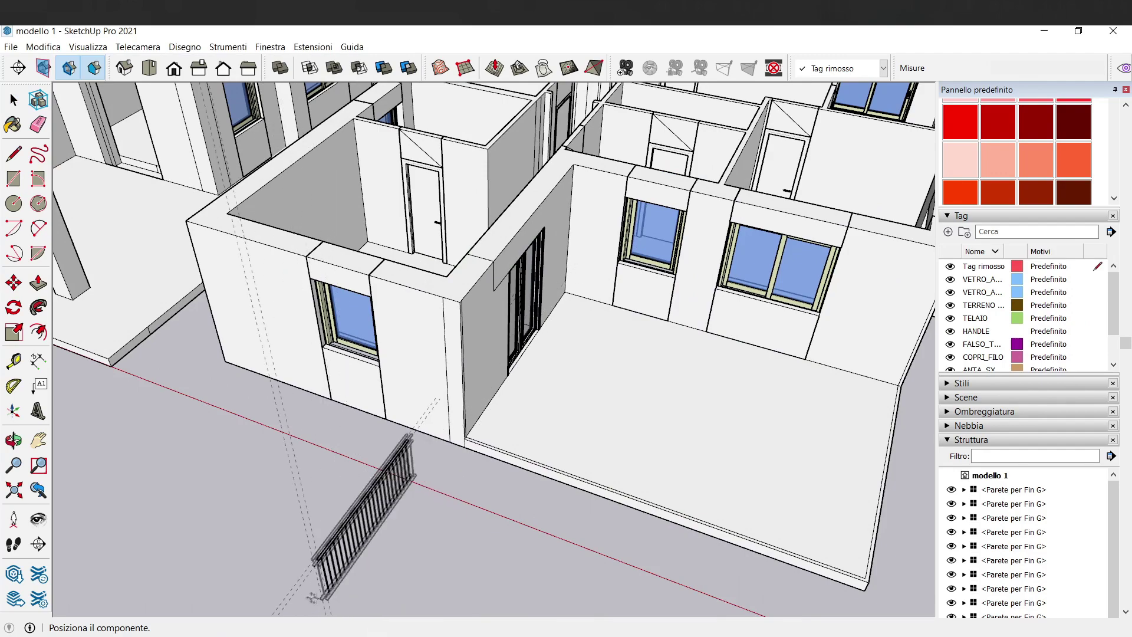
{"action": "left_click", "coordinate": [320, 598]}
{"action": "middle_click_drag", "start_coordinate": [465, 554], "coordinate": [107, 217]}
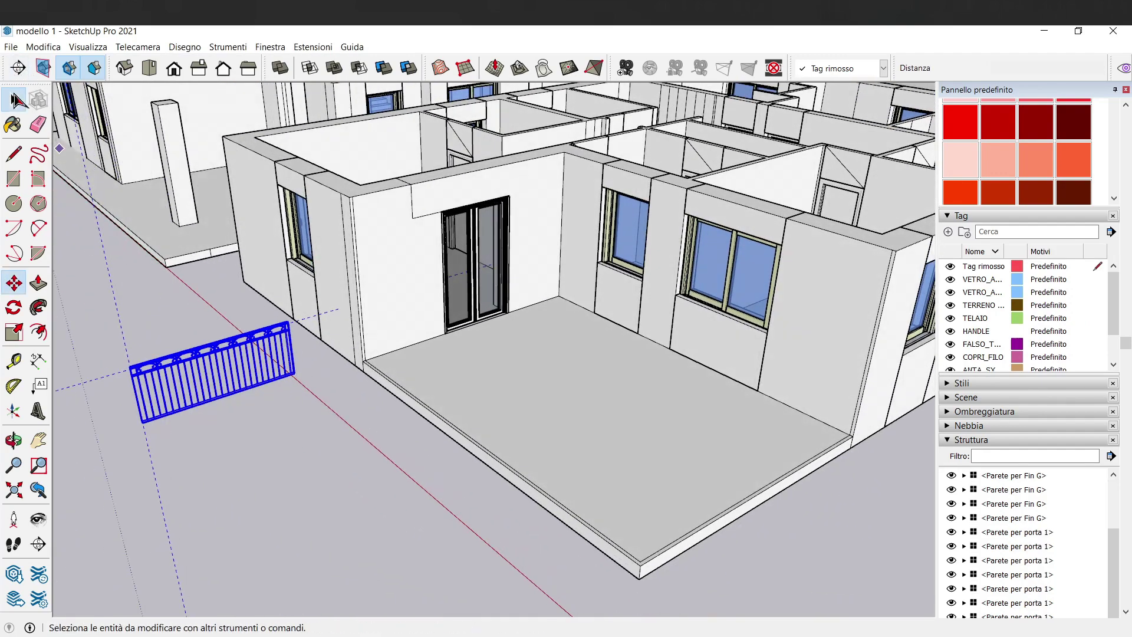
{"action": "left_click", "coordinate": [16, 100]}
{"action": "scroll", "coordinate": [204, 377], "scroll_direction": "up", "scroll_amount": 2}
{"action": "left_click", "coordinate": [74, 346]}
{"action": "double_click", "coordinate": [98, 367]}
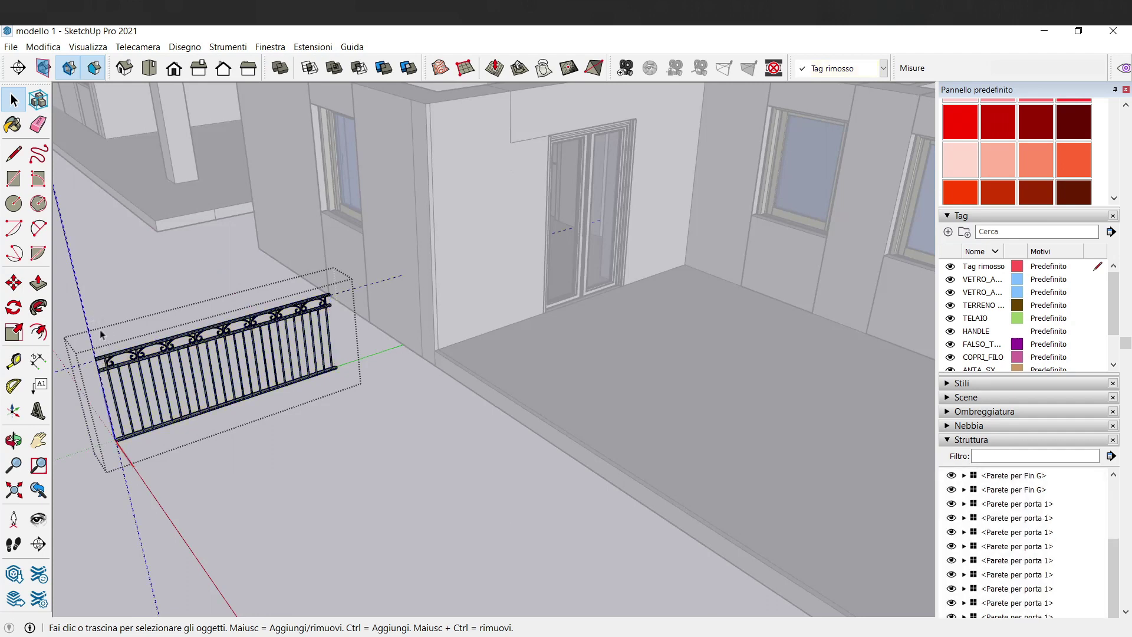
{"action": "key", "text": "Return"}
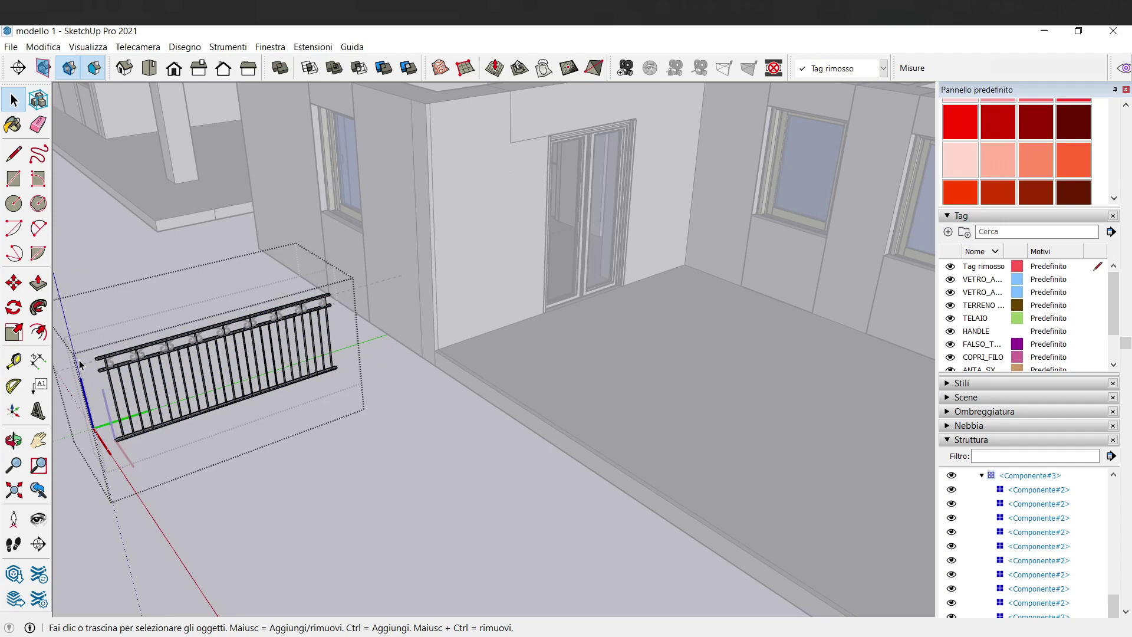
{"action": "key", "text": "Escape"}
{"action": "key", "text": "Escape"}
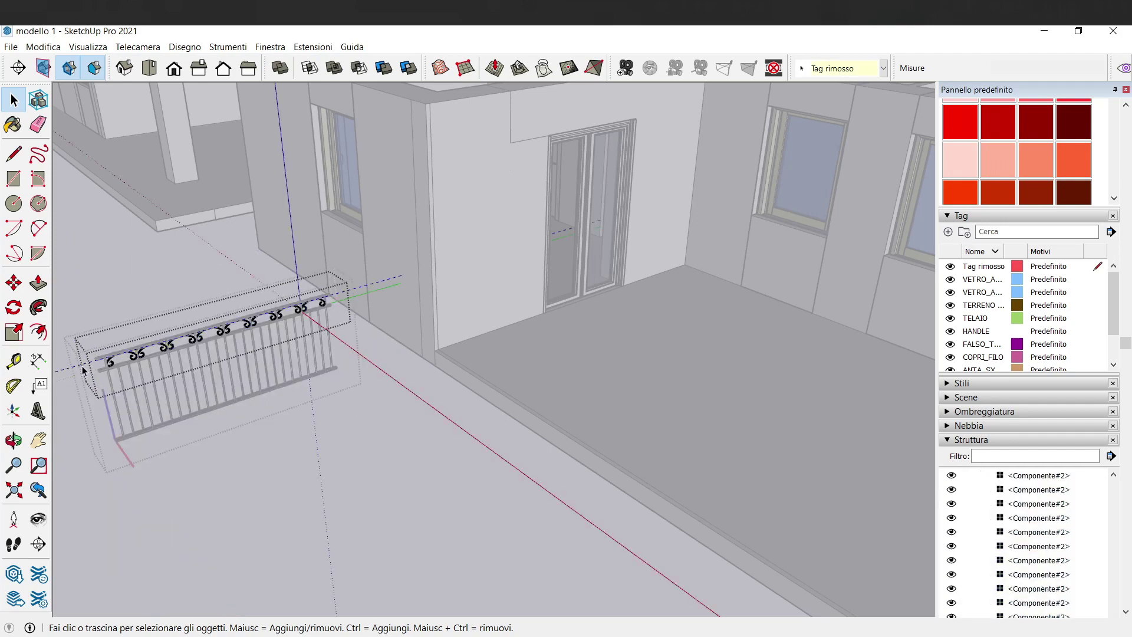
{"action": "key", "text": "Escape"}
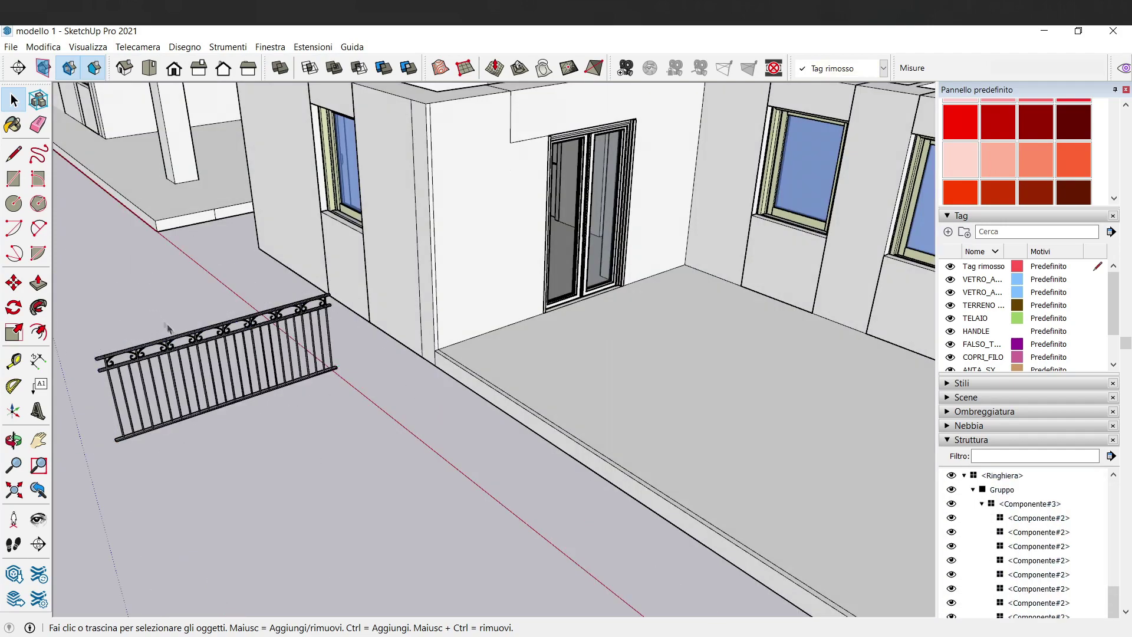
Move the Ringhiera railing so its corner sits on the balcony corner
{"action": "middle_click_drag", "start_coordinate": [161, 322], "coordinate": [348, 420]}
{"action": "left_click", "coordinate": [348, 420]}
{"action": "key", "text": "m"}
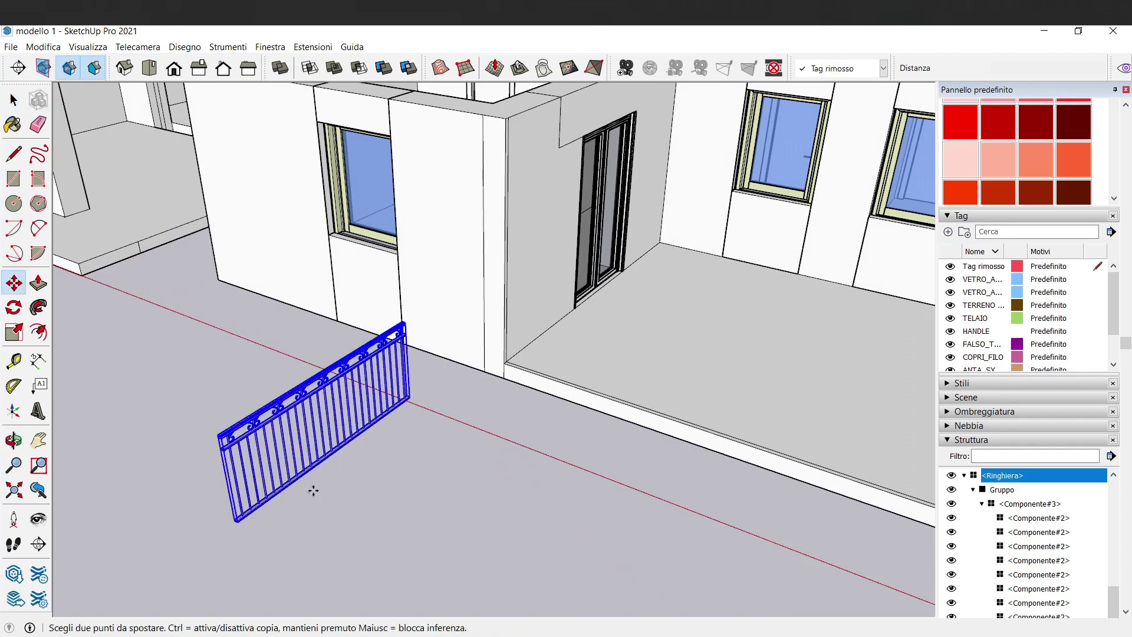
{"action": "scroll", "coordinate": [429, 379], "scroll_direction": "up", "scroll_amount": 5}
{"action": "scroll", "coordinate": [392, 430], "scroll_direction": "up", "scroll_amount": 5}
{"action": "mouse_move", "coordinate": [392, 430]}
{"action": "middle_mouse_down"}
{"action": "mouse_move", "coordinate": [557, 409]}
{"action": "mouse_move", "coordinate": [799, 349]}
{"action": "middle_mouse_up"}
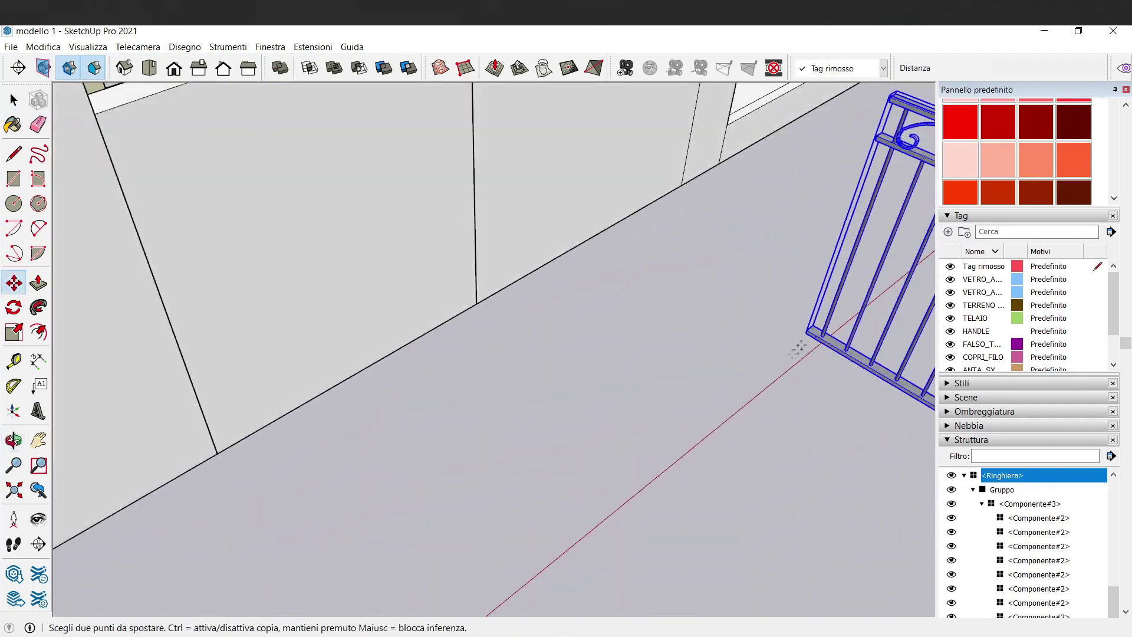
{"action": "left_click", "coordinate": [805, 333]}
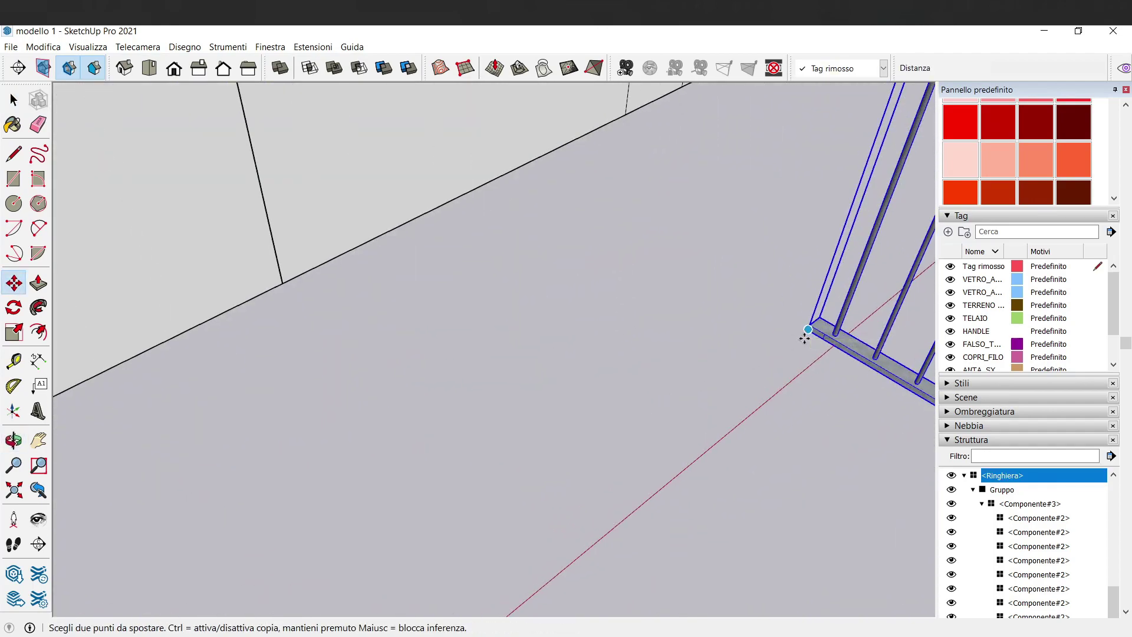
{"action": "middle_click_drag", "start_coordinate": [805, 332], "coordinate": [765, 178]}
{"action": "left_click", "coordinate": [750, 174]}
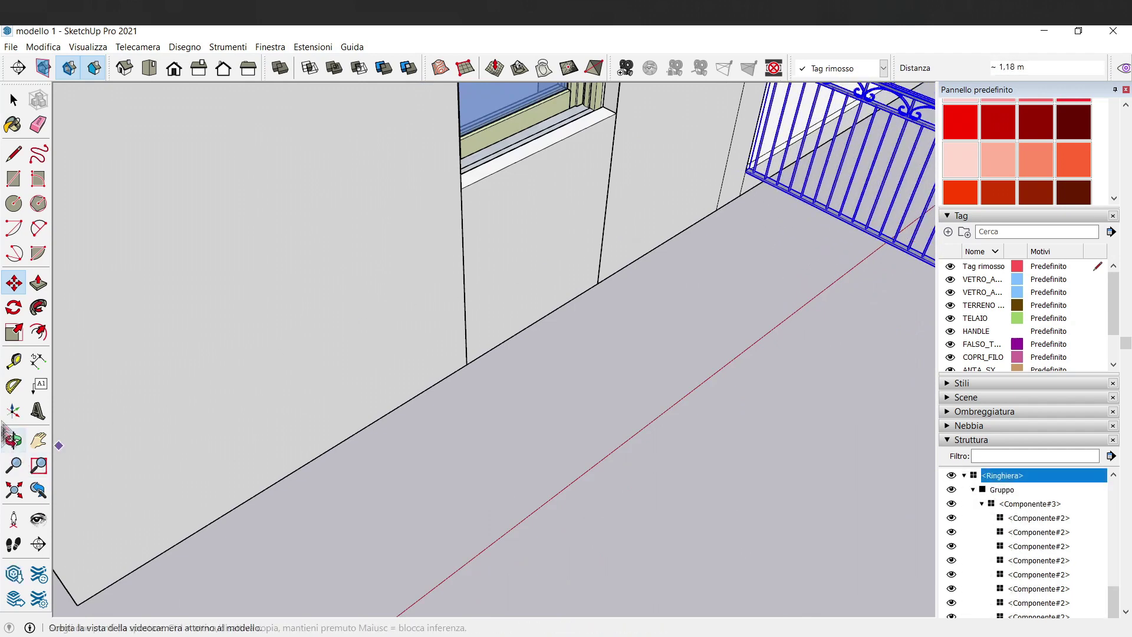
Rotate the railing 90° about its corner so it runs along the balcony edge
{"action": "left_click", "coordinate": [14, 307]}
{"action": "scroll", "coordinate": [716, 147], "scroll_direction": "up", "scroll_amount": 2}
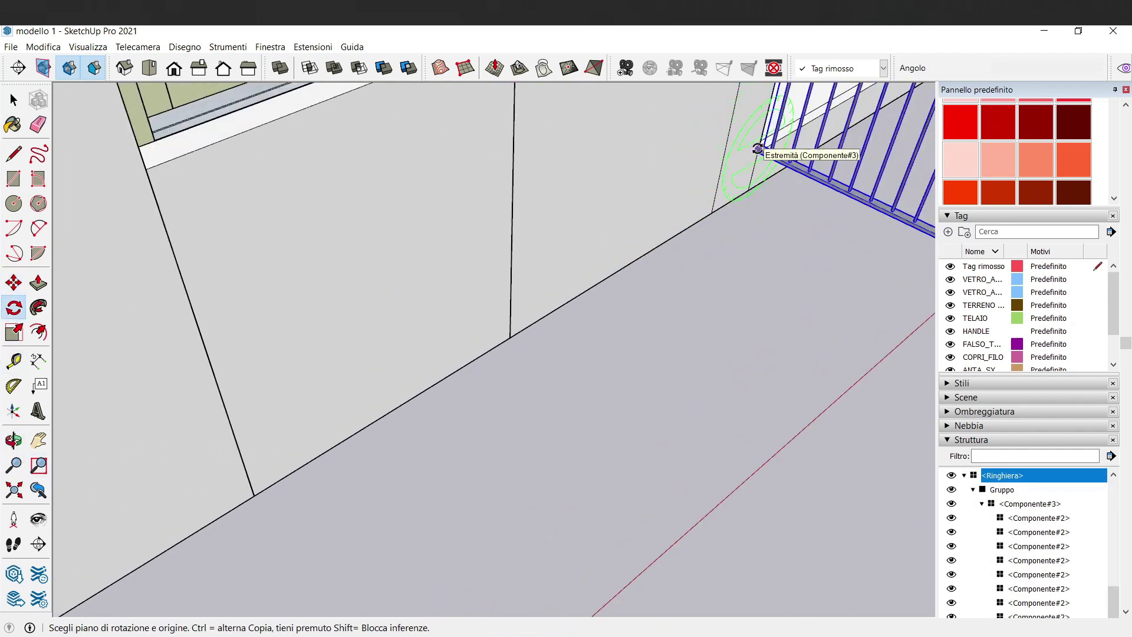
{"action": "left_click", "coordinate": [758, 148]}
{"action": "left_click", "coordinate": [722, 162]}
{"action": "left_click", "coordinate": [737, 173]}
{"action": "mouse_move", "coordinate": [735, 172]}
{"action": "middle_mouse_down"}
{"action": "mouse_move", "coordinate": [726, 235]}
{"action": "mouse_move", "coordinate": [311, 208]}
{"action": "mouse_move", "coordinate": [751, 318]}
{"action": "middle_mouse_up"}
{"action": "scroll", "coordinate": [751, 318], "scroll_direction": "up", "scroll_amount": 3}
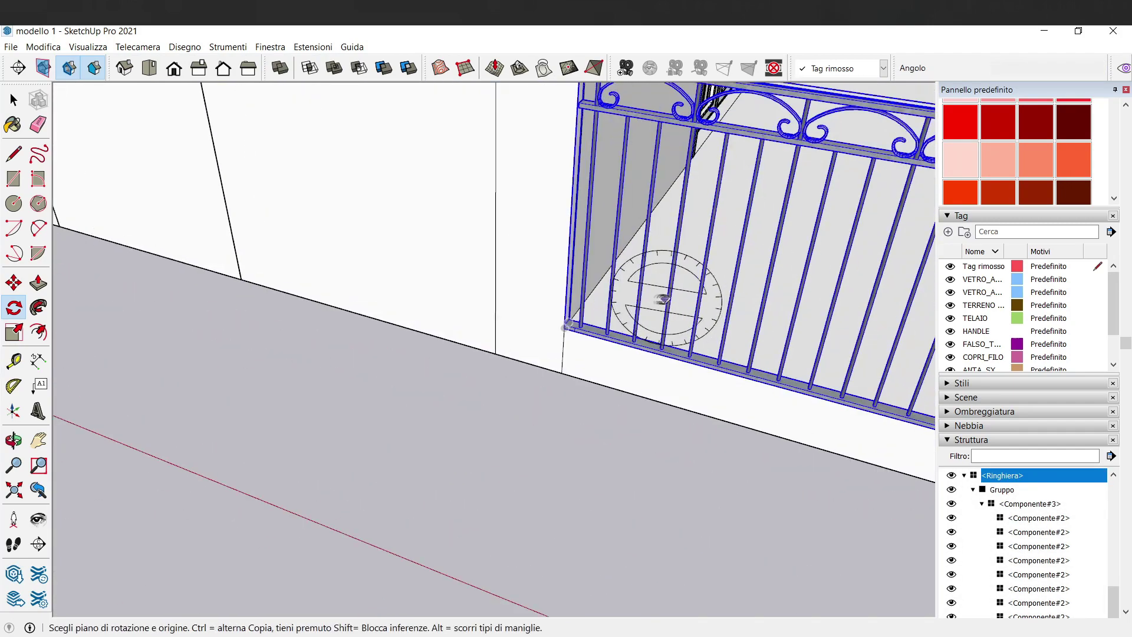
Lift the railing 0.10 m onto the balcony ledge and begin a Ctrl-copy
{"action": "key", "text": "m"}
{"action": "left_click", "coordinate": [487, 303]}
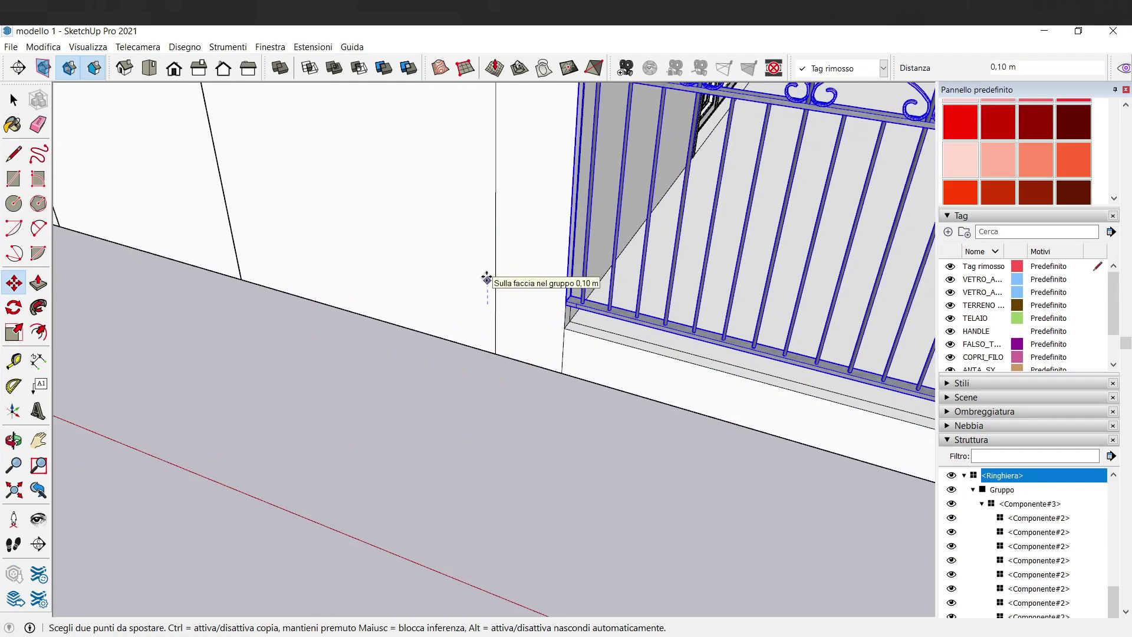
{"action": "scroll", "coordinate": [413, 271], "scroll_direction": "down", "scroll_amount": 3}
{"action": "scroll", "coordinate": [480, 313], "scroll_direction": "up", "scroll_amount": 2}
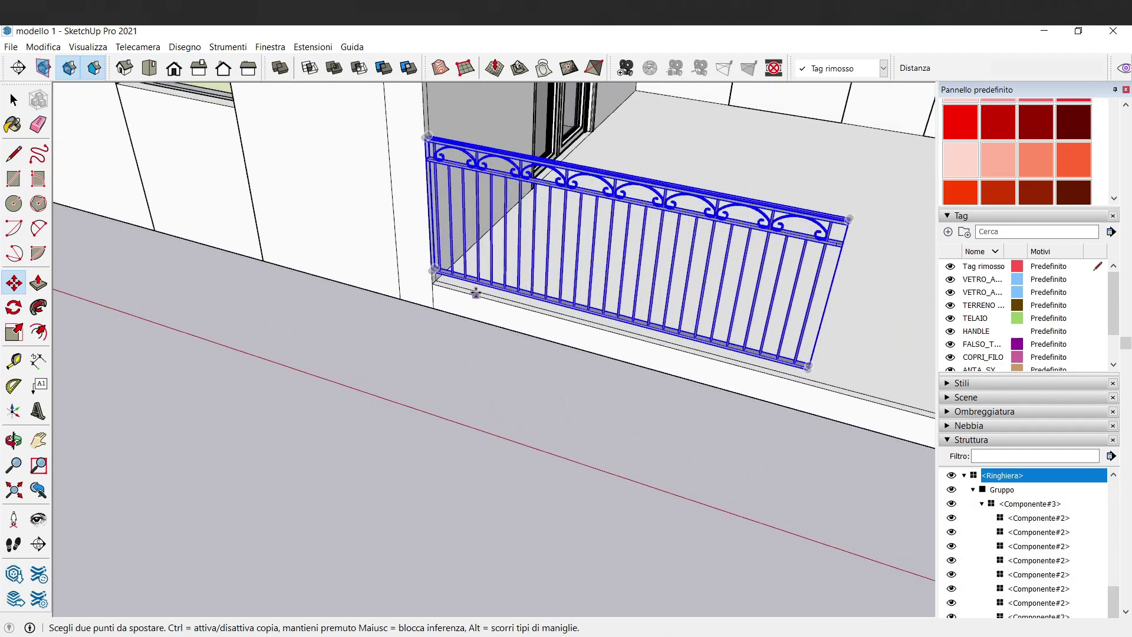
{"action": "scroll", "coordinate": [416, 261], "scroll_direction": "up", "scroll_amount": 3}
{"action": "left_click", "coordinate": [434, 273], "text": "ctrl"}
{"action": "scroll", "coordinate": [383, 258], "scroll_direction": "down", "scroll_amount": 4}
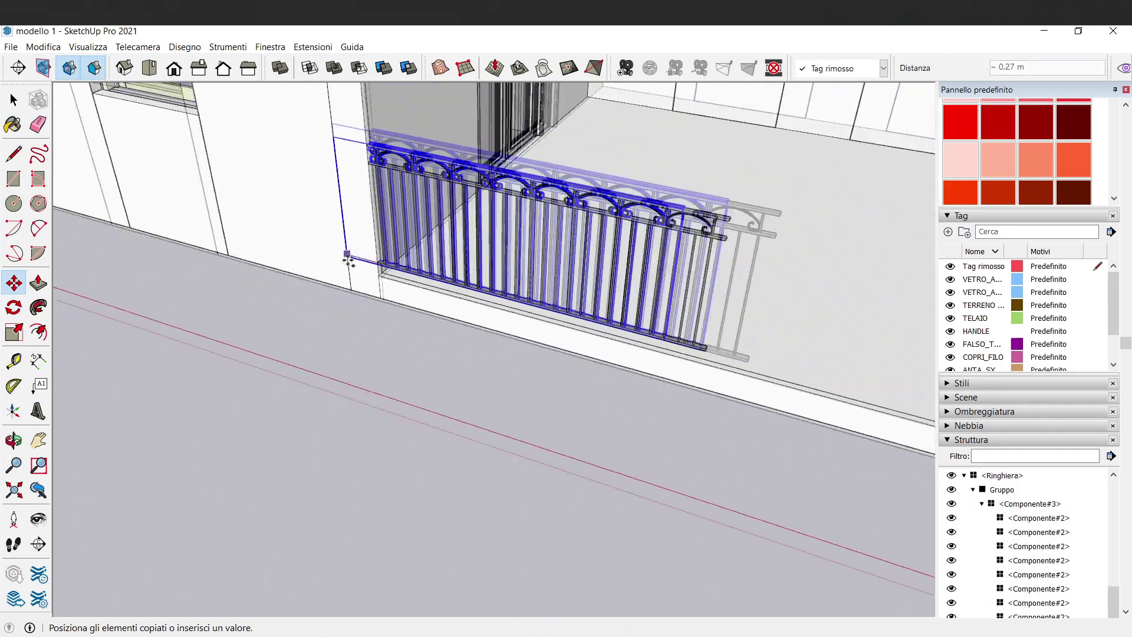
Slide the first railing copy along the front edge against the first railing
{"action": "scroll", "coordinate": [623, 336], "scroll_direction": "up", "scroll_amount": 3}
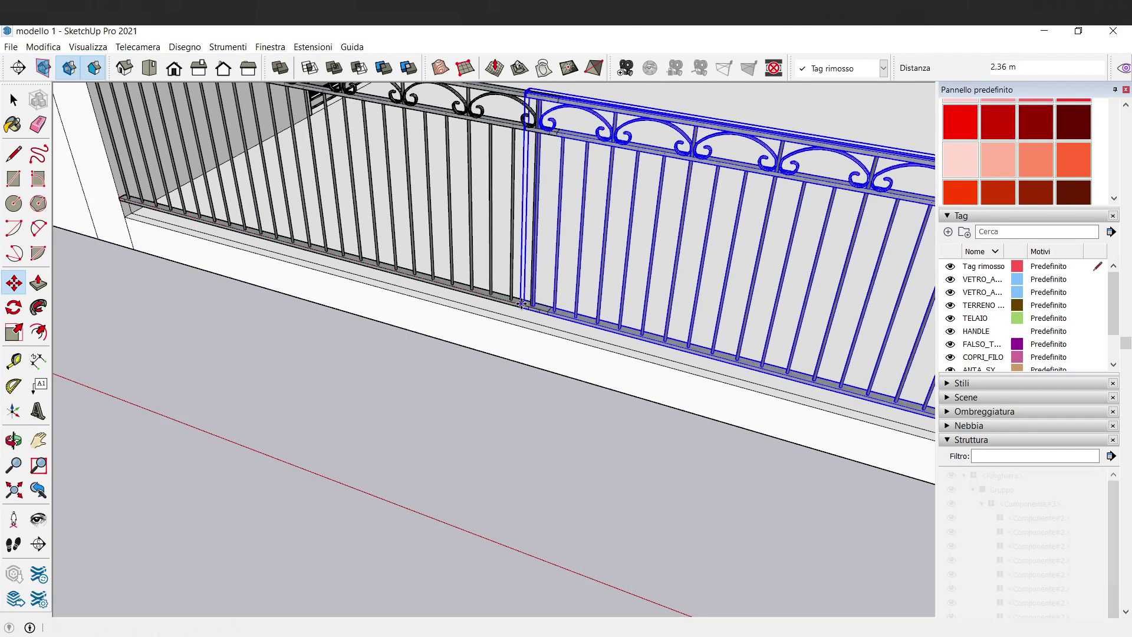
{"action": "left_click", "coordinate": [521, 303]}
{"action": "scroll", "coordinate": [371, 268], "scroll_direction": "up", "scroll_amount": 3}
{"action": "scroll", "coordinate": [372, 268], "scroll_direction": "up", "scroll_amount": 4}
{"action": "scroll", "coordinate": [371, 268], "scroll_direction": "up", "scroll_amount": 2}
{"action": "mouse_move", "coordinate": [360, 268]}
{"action": "middle_mouse_down"}
{"action": "mouse_move", "coordinate": [372, 271]}
{"action": "mouse_move", "coordinate": [358, 377]}
{"action": "middle_mouse_up"}
{"action": "left_click", "coordinate": [336, 220]}
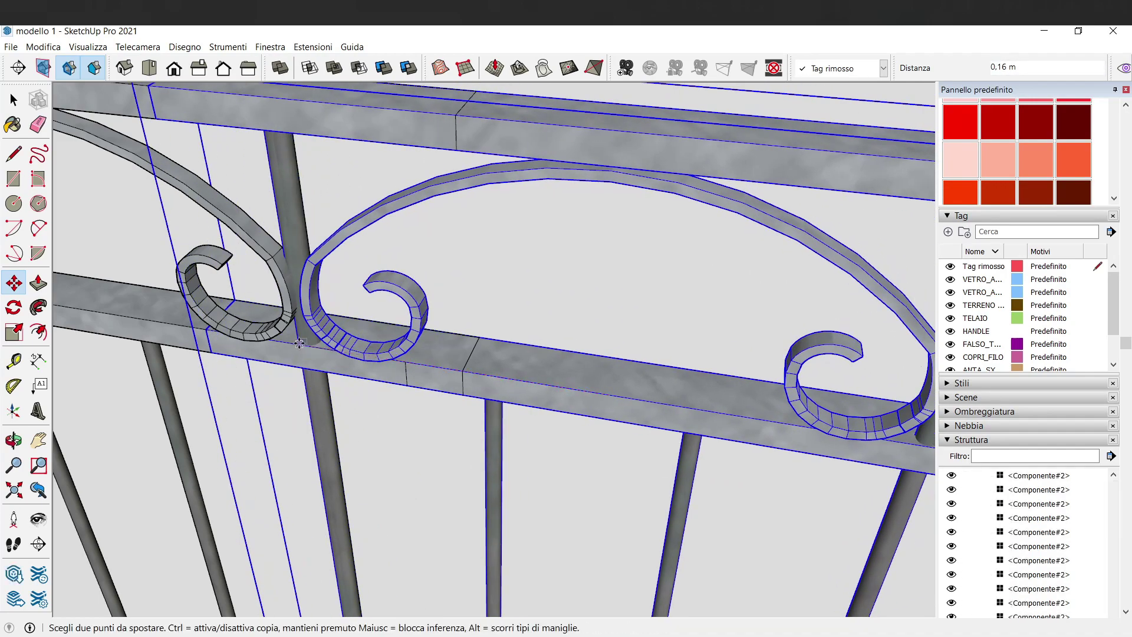
{"action": "left_click", "coordinate": [300, 343]}
{"action": "scroll", "coordinate": [300, 343], "scroll_direction": "down", "scroll_amount": 4}
{"action": "scroll", "coordinate": [354, 295], "scroll_direction": "down", "scroll_amount": 4}
{"action": "scroll", "coordinate": [412, 283], "scroll_direction": "down", "scroll_amount": 2}
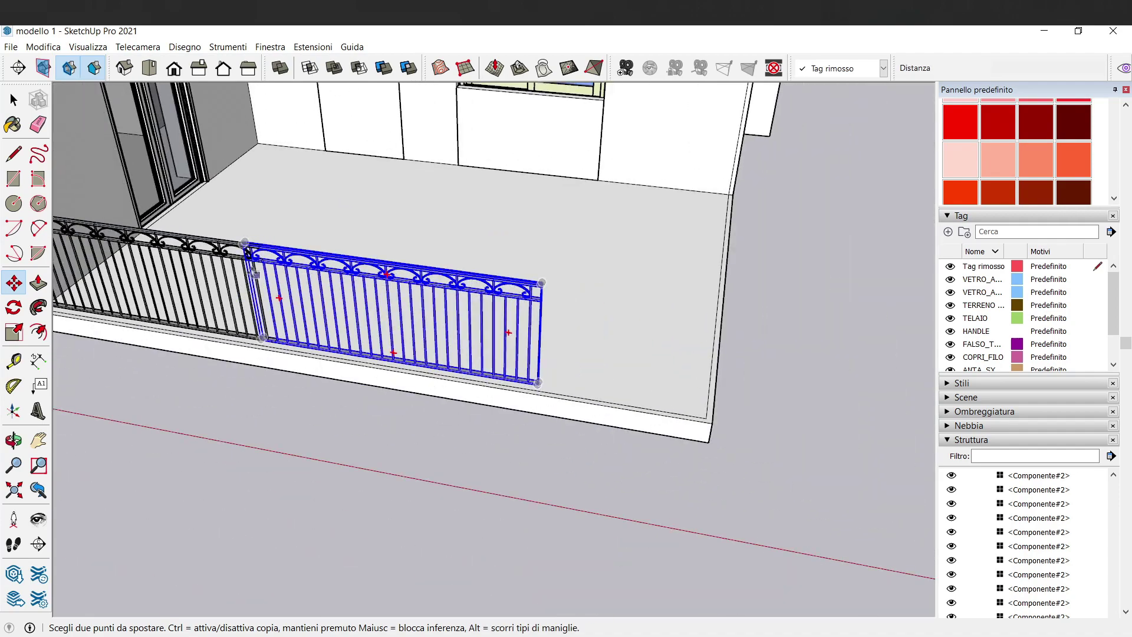
{"action": "scroll", "coordinate": [255, 275], "scroll_direction": "up", "scroll_amount": 3}
{"action": "scroll", "coordinate": [413, 236], "scroll_direction": "up", "scroll_amount": 3}
{"action": "scroll", "coordinate": [448, 222], "scroll_direction": "up", "scroll_amount": 1}
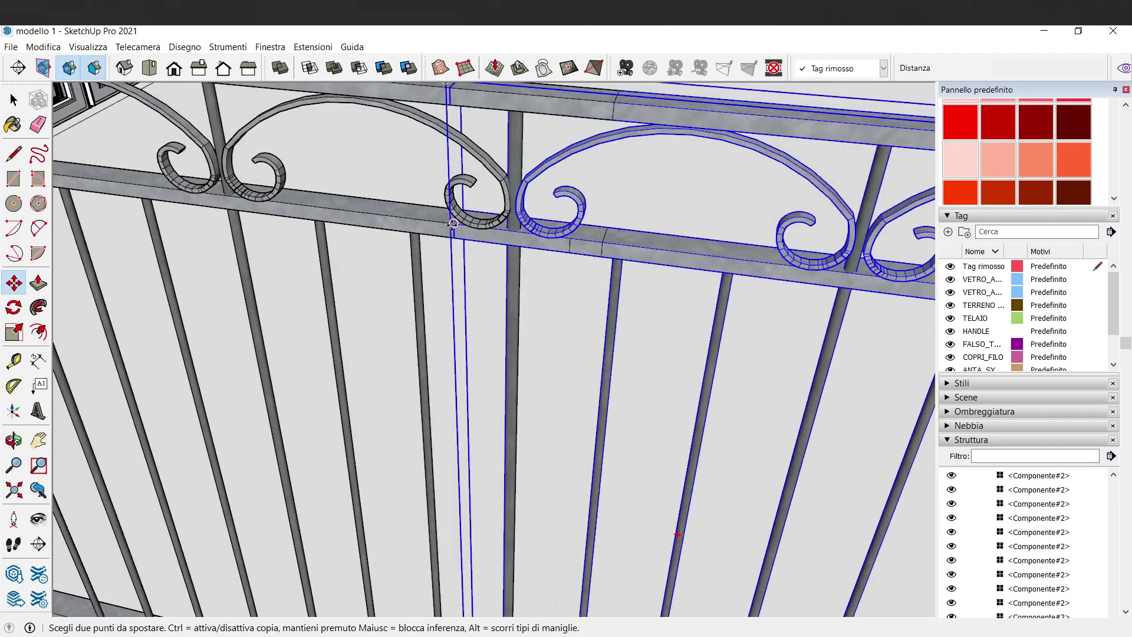
{"action": "scroll", "coordinate": [453, 224], "scroll_direction": "down", "scroll_amount": 3}
{"action": "scroll", "coordinate": [413, 236], "scroll_direction": "down", "scroll_amount": 3}
Copy the railing again, placing it end to end with the previous section
{"action": "left_click", "coordinate": [262, 158]}
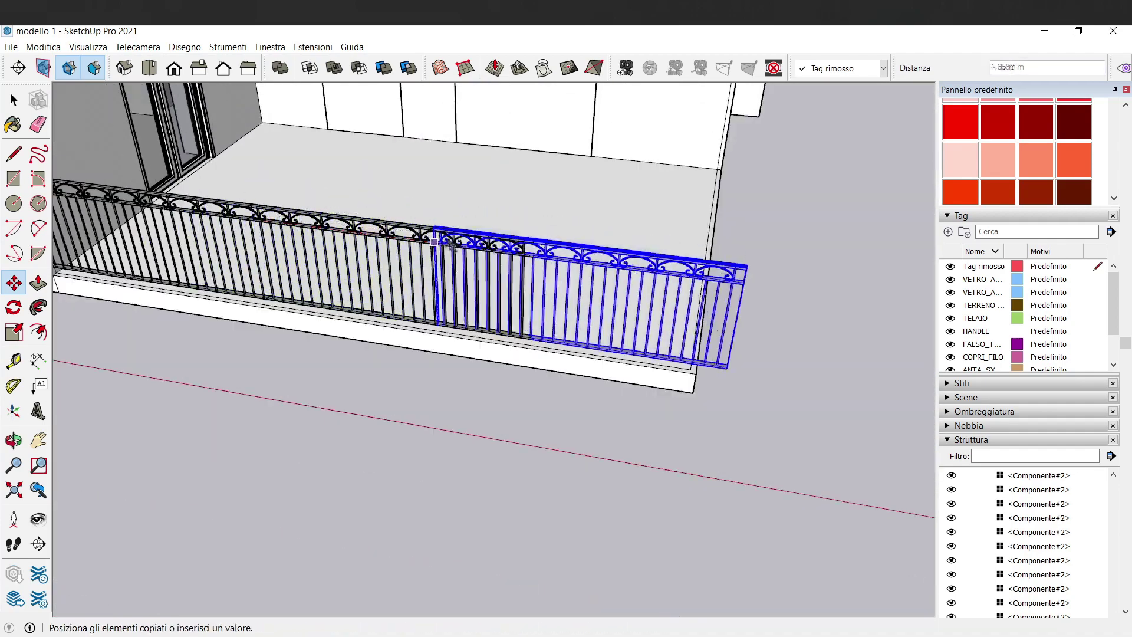
{"action": "scroll", "coordinate": [504, 252], "scroll_direction": "up", "scroll_amount": 1}
{"action": "scroll", "coordinate": [504, 252], "scroll_direction": "up", "scroll_amount": 3}
{"action": "scroll", "coordinate": [548, 241], "scroll_direction": "up", "scroll_amount": 3}
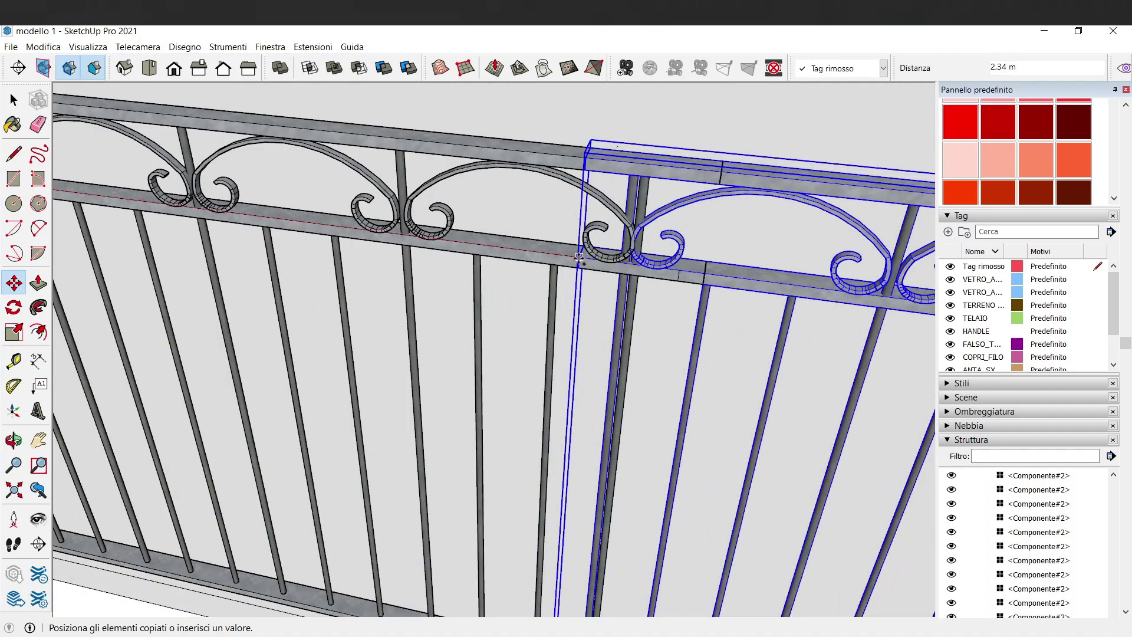
{"action": "left_click", "coordinate": [580, 258]}
{"action": "scroll", "coordinate": [584, 251], "scroll_direction": "down", "scroll_amount": 3}
{"action": "scroll", "coordinate": [587, 238], "scroll_direction": "down", "scroll_amount": 3}
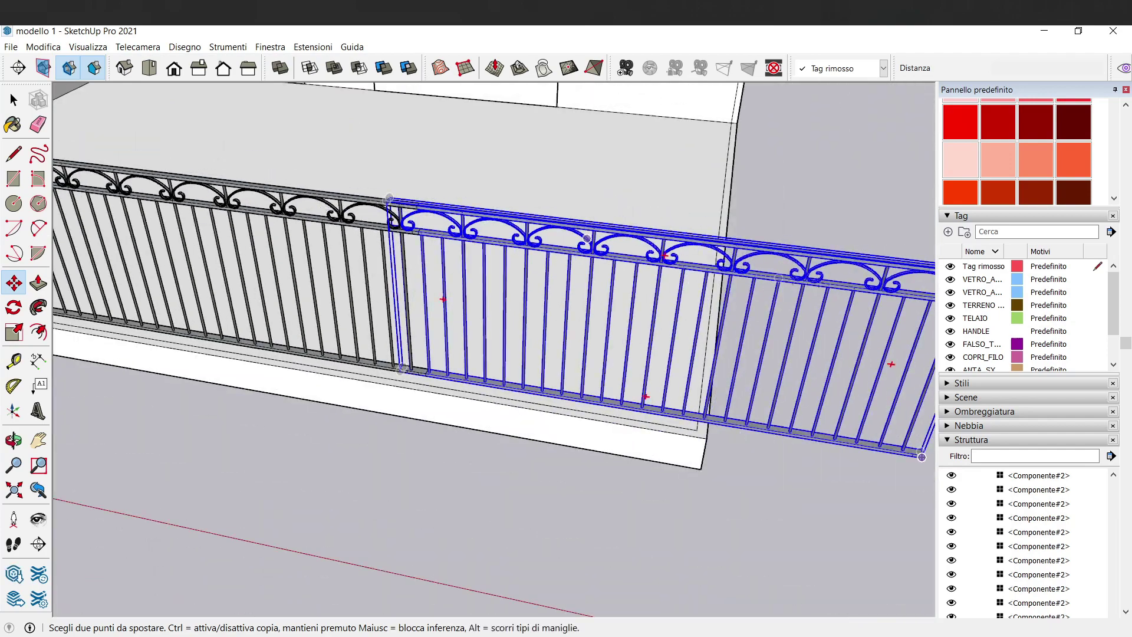
Select the railing sections, then open the right-hand railing group for editing
{"action": "left_click", "coordinate": [12, 103]}
{"action": "scroll", "coordinate": [589, 248], "scroll_direction": "down", "scroll_amount": 3}
{"action": "left_click", "coordinate": [668, 241]}
{"action": "left_click", "coordinate": [751, 196]}
{"action": "double_click", "coordinate": [709, 243]}
{"action": "left_click", "coordinate": [712, 236]}
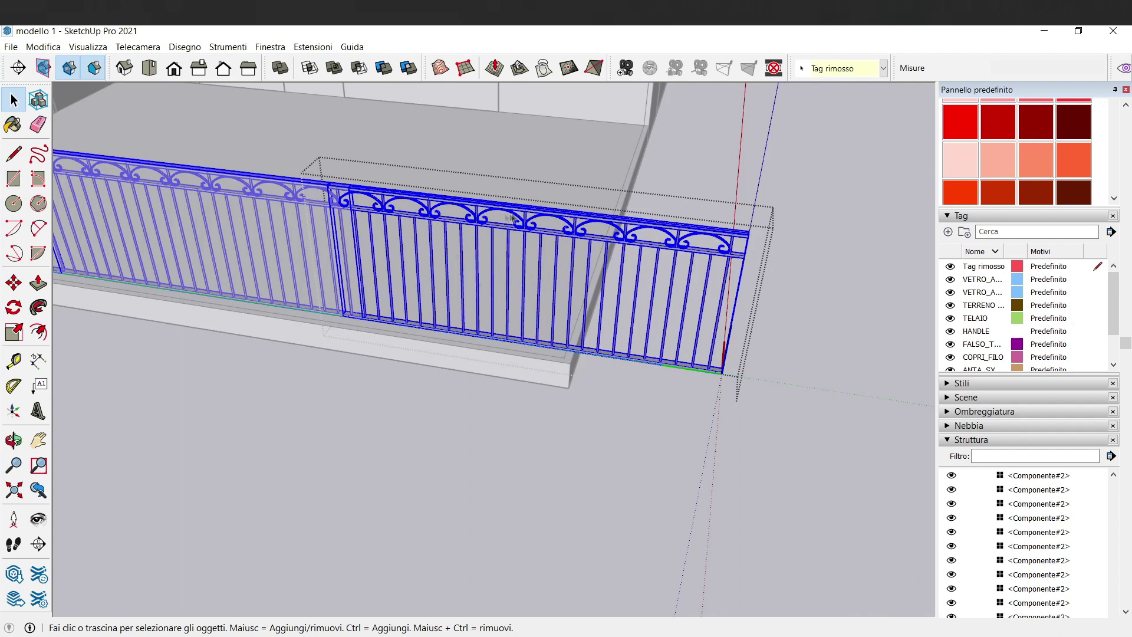
Make the right railing section unique as Ringhiera#1 and explore its nested parts
{"action": "left_click", "coordinate": [773, 165]}
{"action": "left_click", "coordinate": [709, 248]}
{"action": "right_click", "coordinate": [710, 248]}
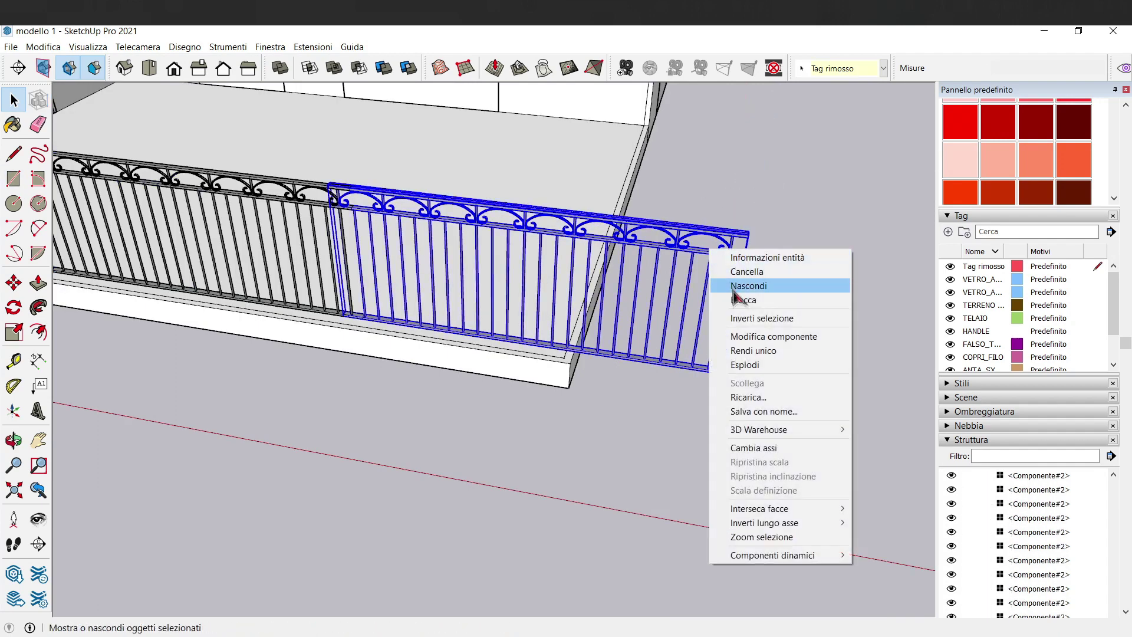
{"action": "left_click", "coordinate": [745, 350]}
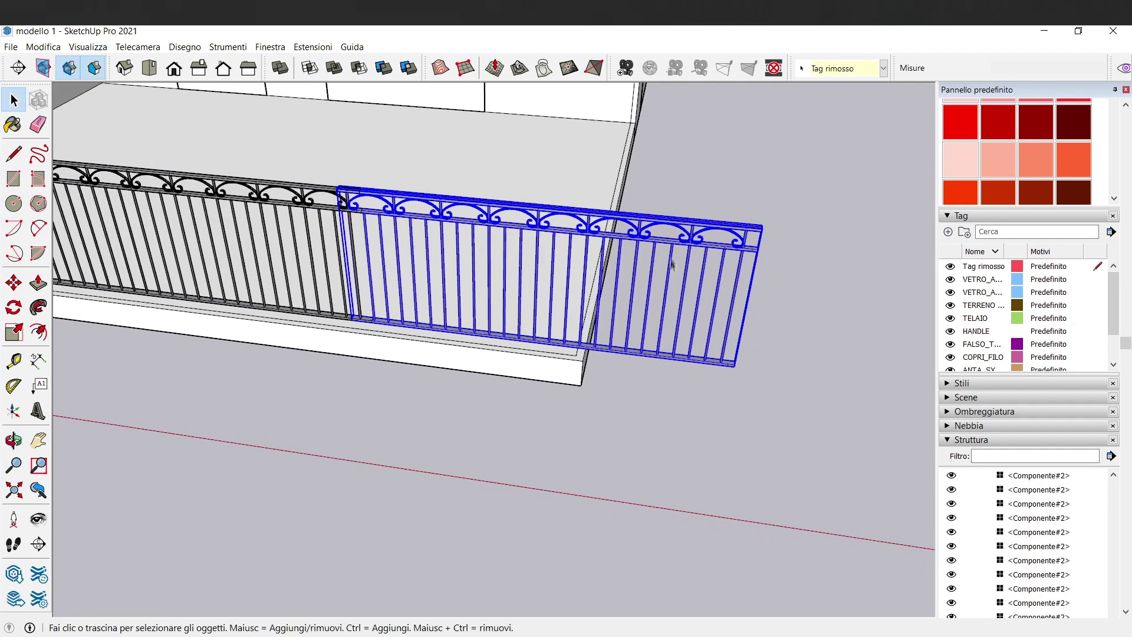
{"action": "double_click", "coordinate": [655, 239]}
{"action": "left_click", "coordinate": [666, 279]}
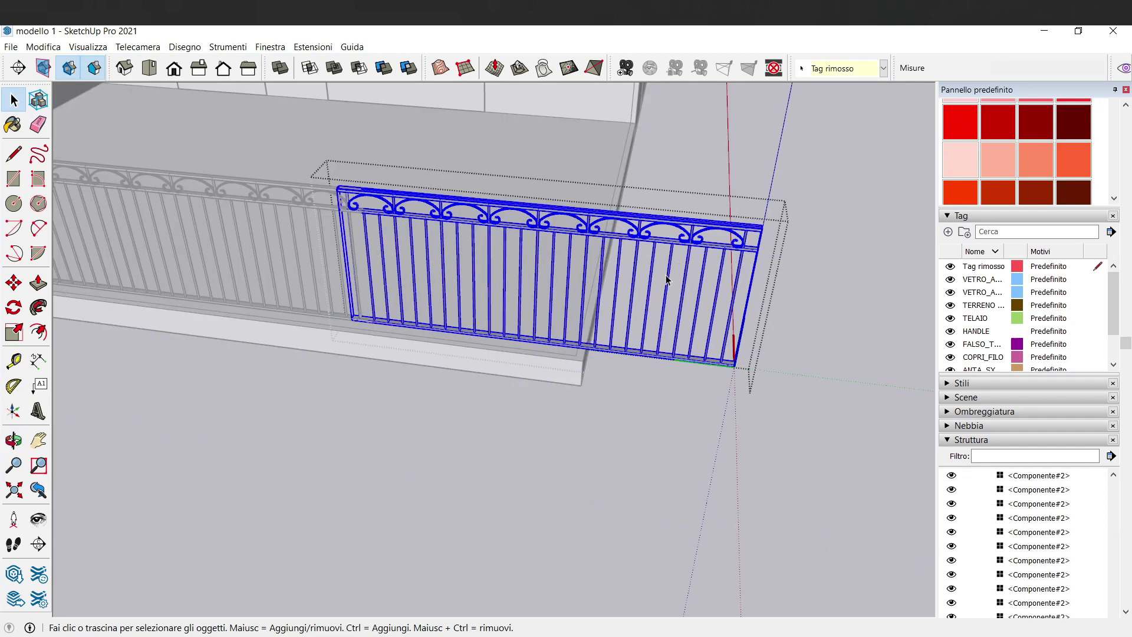
{"action": "double_click", "coordinate": [672, 277]}
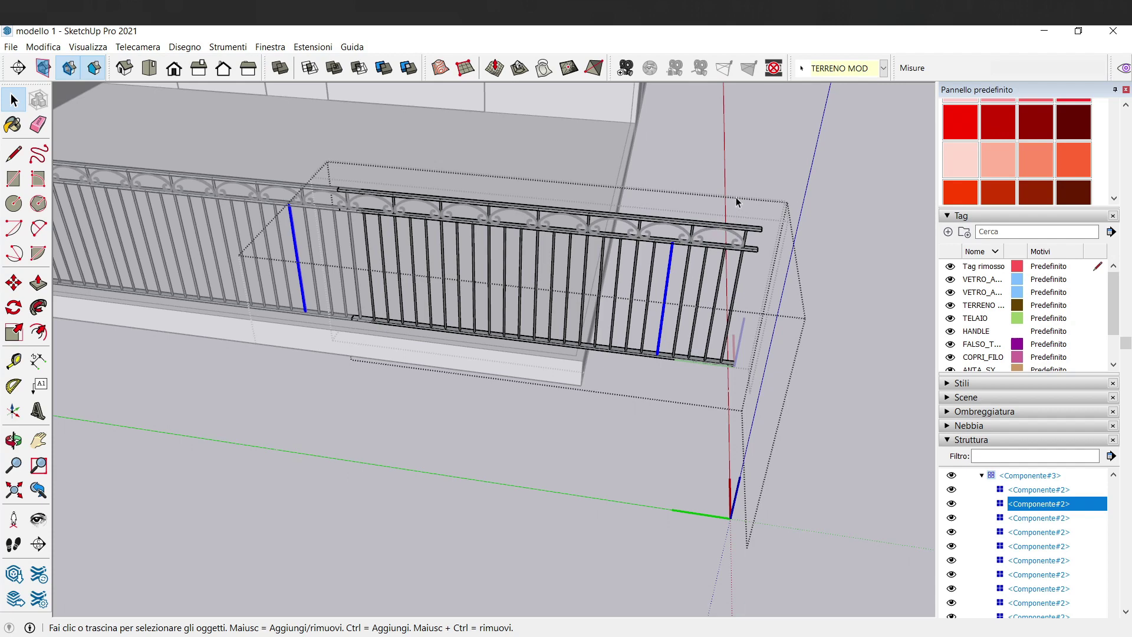
{"action": "left_click", "coordinate": [744, 203]}
Make the nested railing component inside the group unique as well
{"action": "right_click", "coordinate": [731, 236]}
{"action": "key", "text": "Escape"}
{"action": "left_click", "coordinate": [691, 266]}
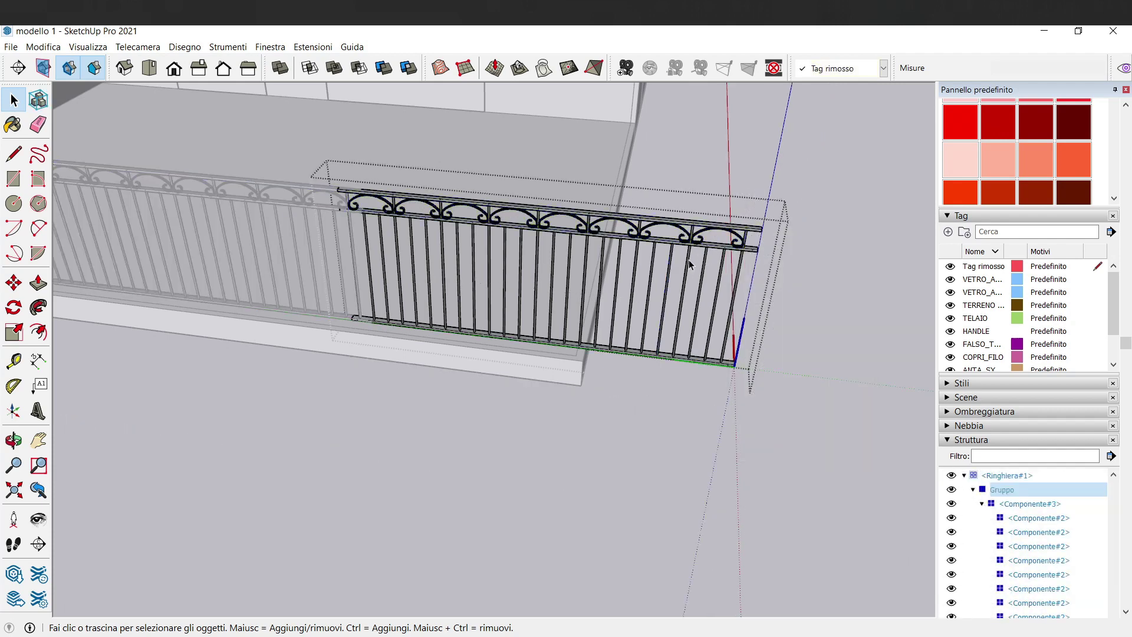
{"action": "right_click", "coordinate": [691, 268]}
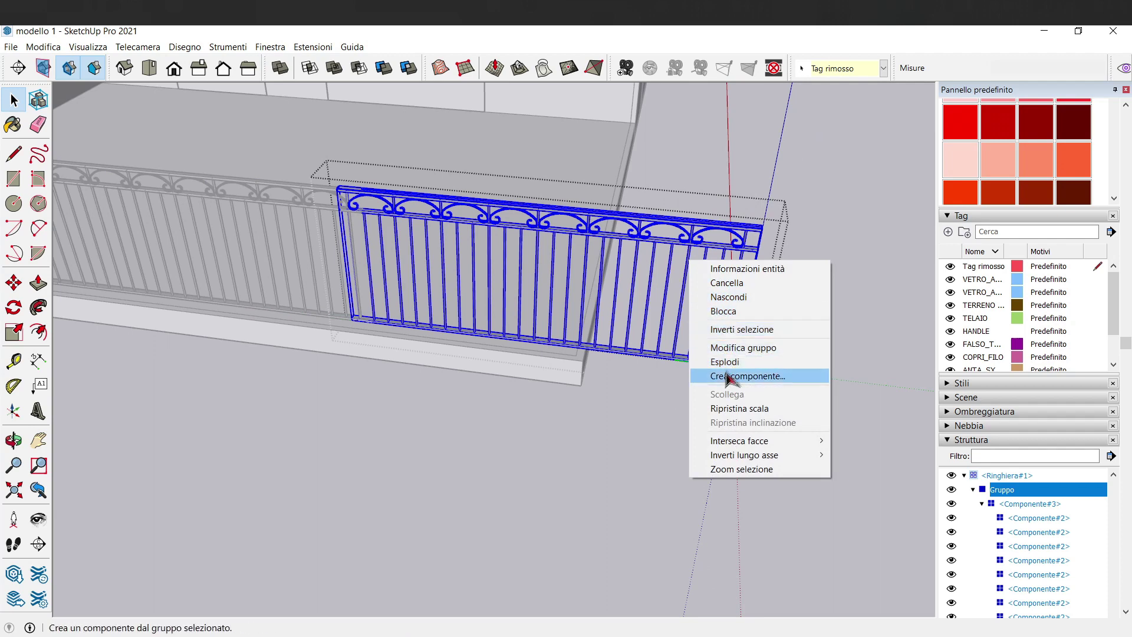
{"action": "left_click", "coordinate": [818, 241]}
{"action": "double_click", "coordinate": [740, 274]}
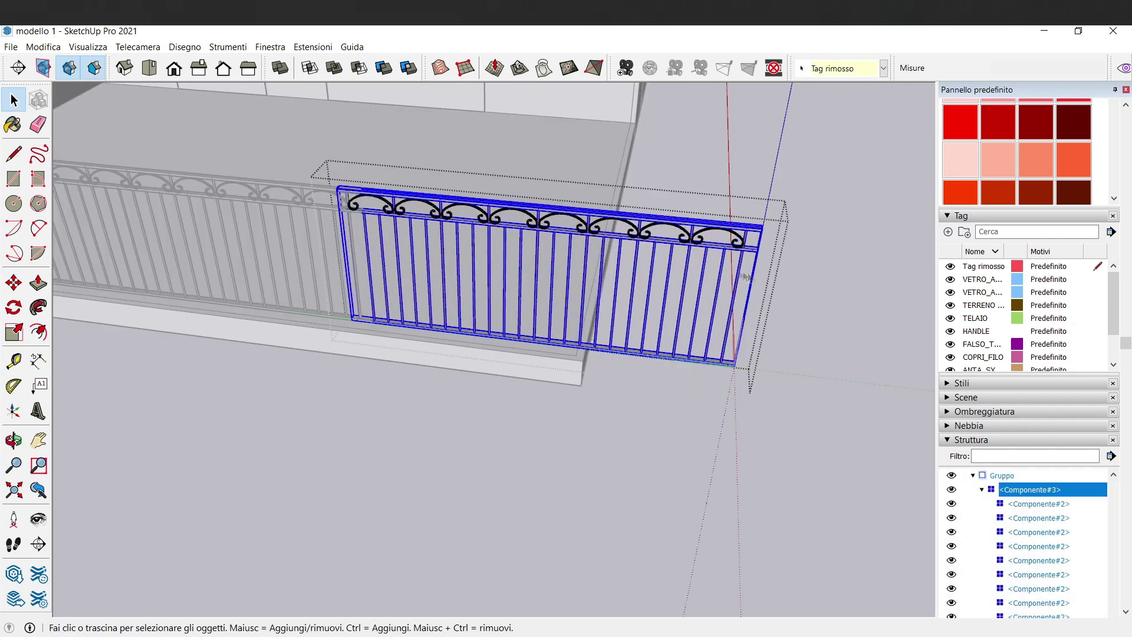
{"action": "right_click", "coordinate": [731, 287]}
{"action": "right_click", "coordinate": [725, 268]}
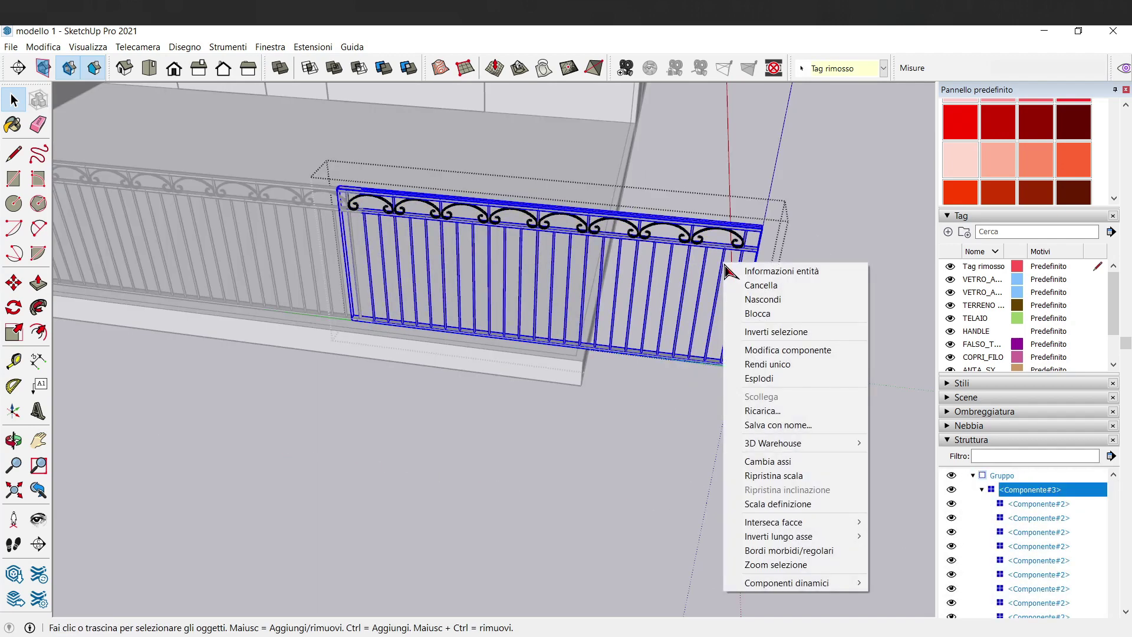
{"action": "left_click", "coordinate": [744, 358]}
Box-select the right-hand vertical bars of the copied railing and delete them
{"action": "double_click", "coordinate": [687, 283]}
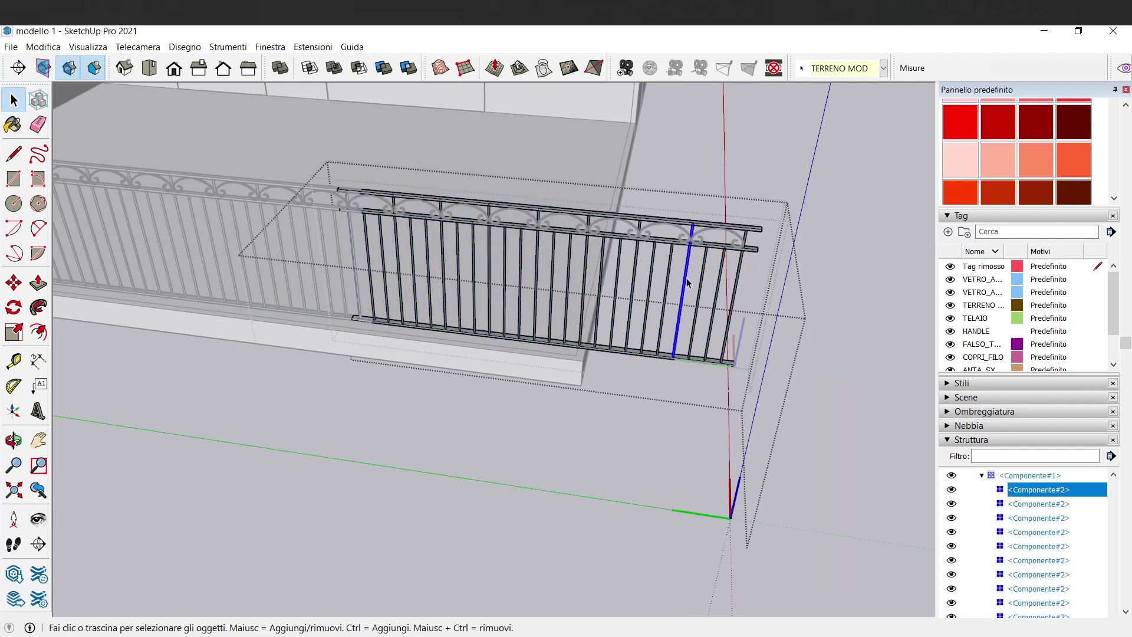
{"action": "left_click_drag", "start_coordinate": [587, 277], "coordinate": [591, 270]}
{"action": "key", "text": "Delete"}
{"action": "scroll", "coordinate": [746, 342], "scroll_direction": "up", "scroll_amount": 1}
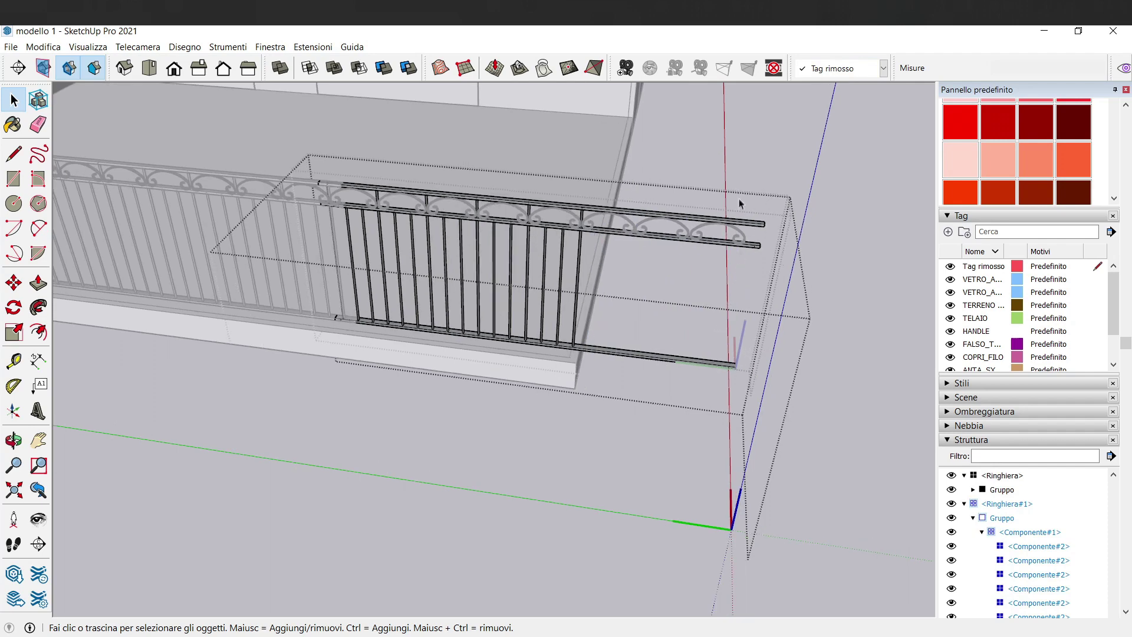
Move the selected rail ends 0.65 m to the left
{"action": "middle_click_drag", "start_coordinate": [840, 367], "coordinate": [781, 155]}
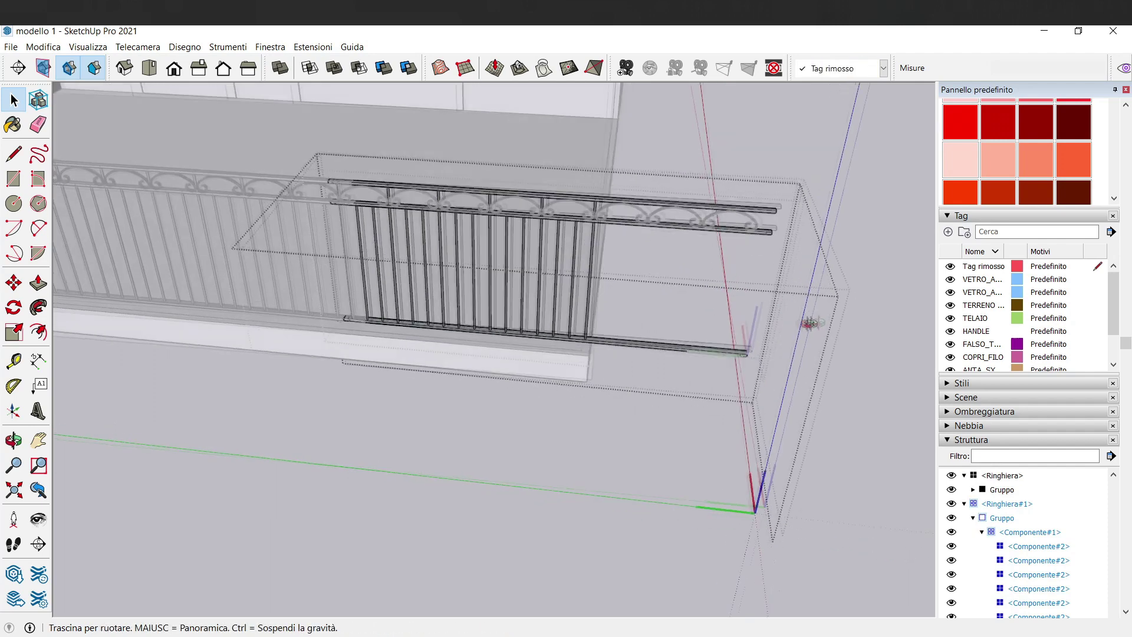
{"action": "key", "text": "m"}
{"action": "left_click", "coordinate": [755, 407]}
{"action": "left_click", "coordinate": [602, 414]}
{"action": "mouse_move", "coordinate": [602, 413]}
{"action": "middle_mouse_down"}
{"action": "mouse_move", "coordinate": [862, 197]}
{"action": "mouse_move", "coordinate": [7, 124]}
{"action": "middle_mouse_up"}
Select and delete the surplus scroll ornament at the railing's end
{"action": "left_click", "coordinate": [615, 218]}
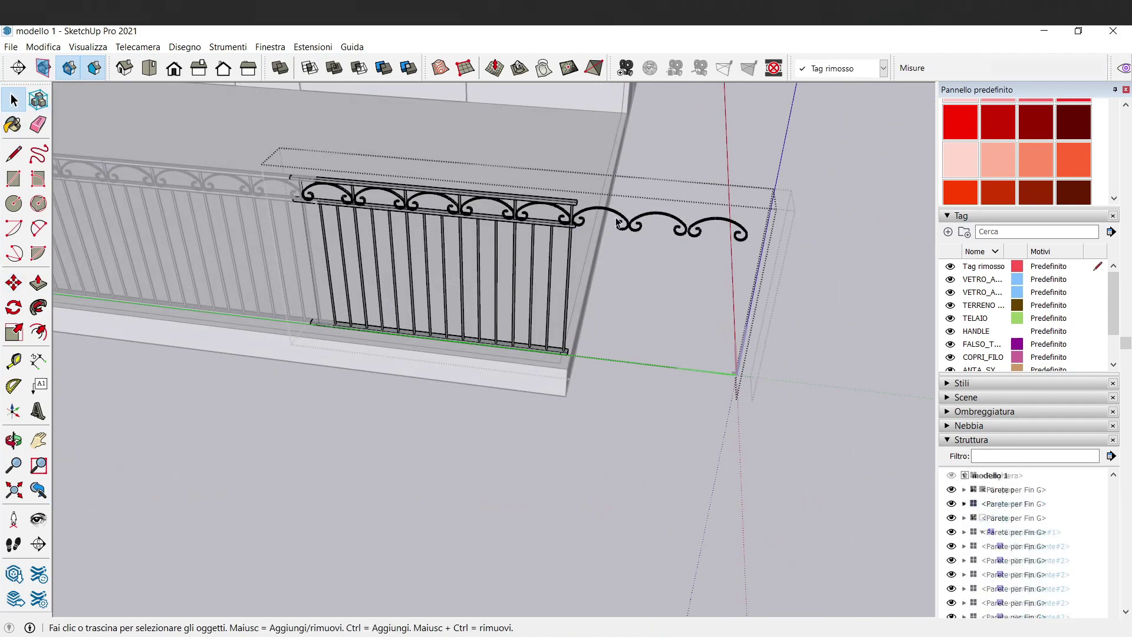
{"action": "left_click", "coordinate": [615, 218]}
{"action": "double_click", "coordinate": [616, 219]}
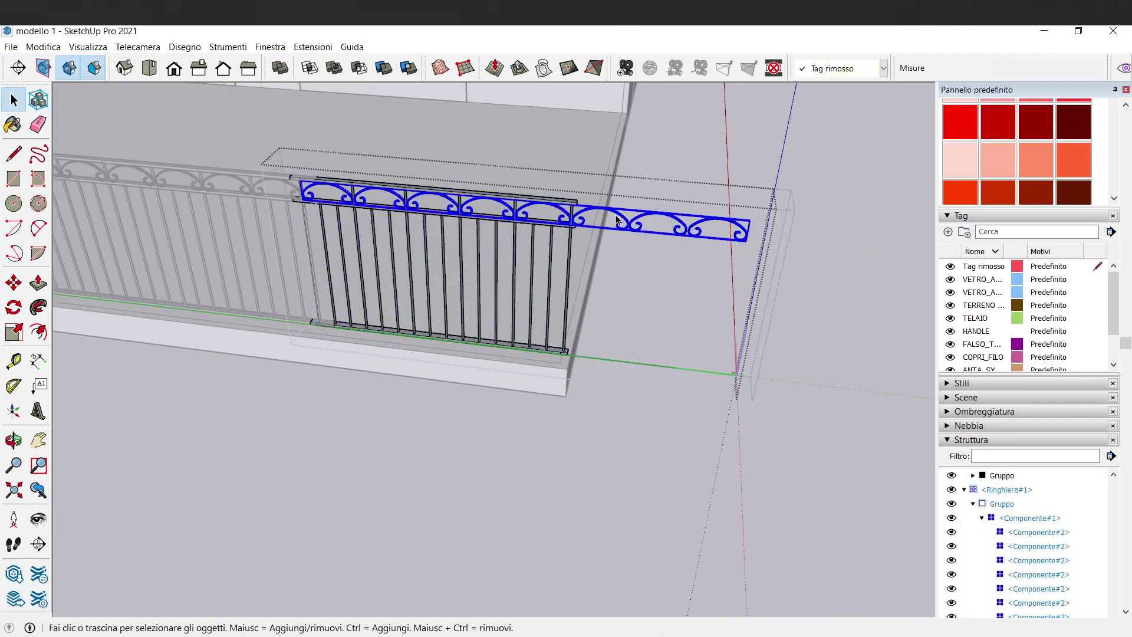
{"action": "double_click", "coordinate": [616, 217]}
{"action": "left_click", "coordinate": [615, 217]}
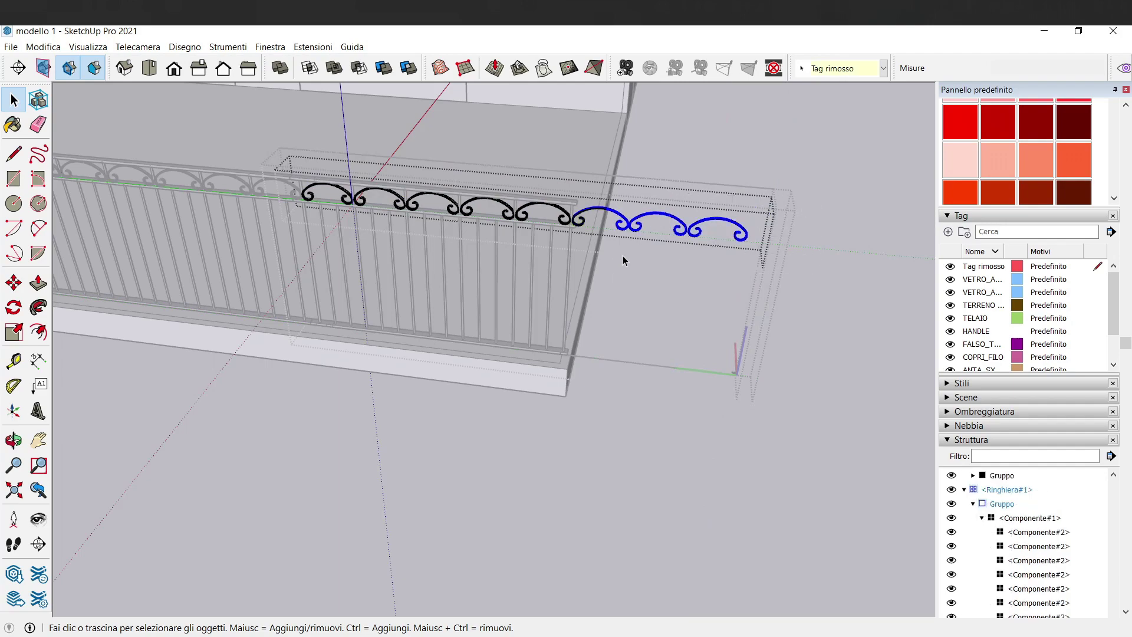
{"action": "left_click", "coordinate": [623, 256]}
{"action": "scroll", "coordinate": [623, 255], "scroll_direction": "up", "scroll_amount": 5}
{"action": "scroll", "coordinate": [694, 118], "scroll_direction": "up", "scroll_amount": 4}
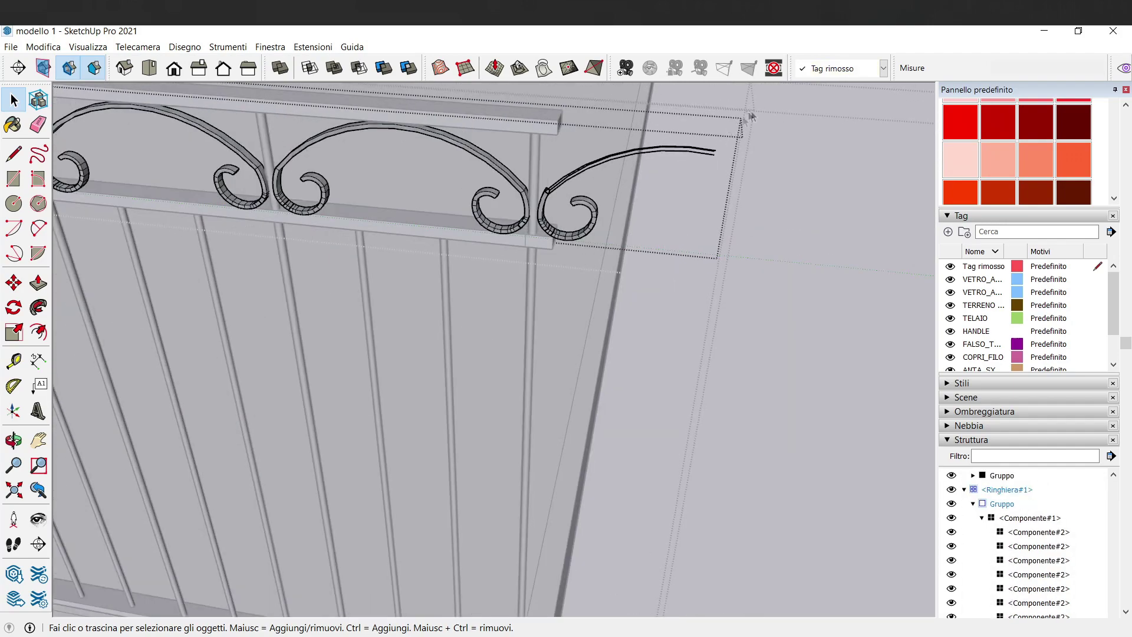
{"action": "key", "text": "Delete"}
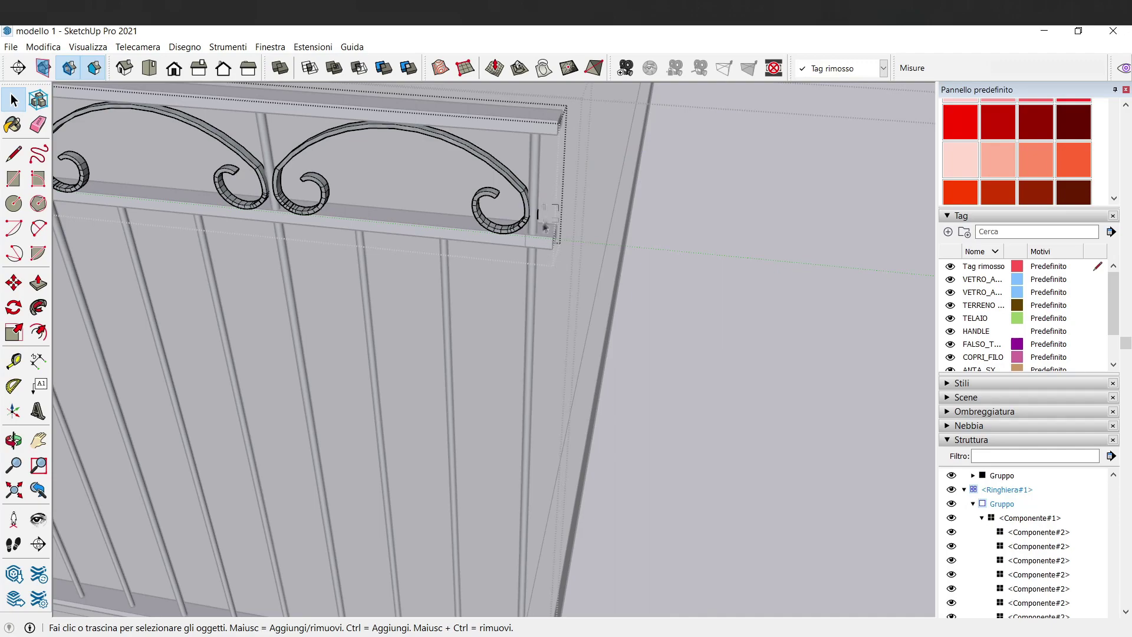
{"action": "scroll", "coordinate": [768, 249], "scroll_direction": "down", "scroll_amount": 5}
Scale the railing's end bar down to the ledge, about 1.12 times its height
{"action": "mouse_move", "coordinate": [767, 249]}
{"action": "middle_mouse_down"}
{"action": "mouse_move", "coordinate": [577, 332]}
{"action": "mouse_move", "coordinate": [583, 490]}
{"action": "middle_mouse_up"}
{"action": "scroll", "coordinate": [584, 489], "scroll_direction": "down", "scroll_amount": 5}
{"action": "scroll", "coordinate": [473, 374], "scroll_direction": "up", "scroll_amount": 2}
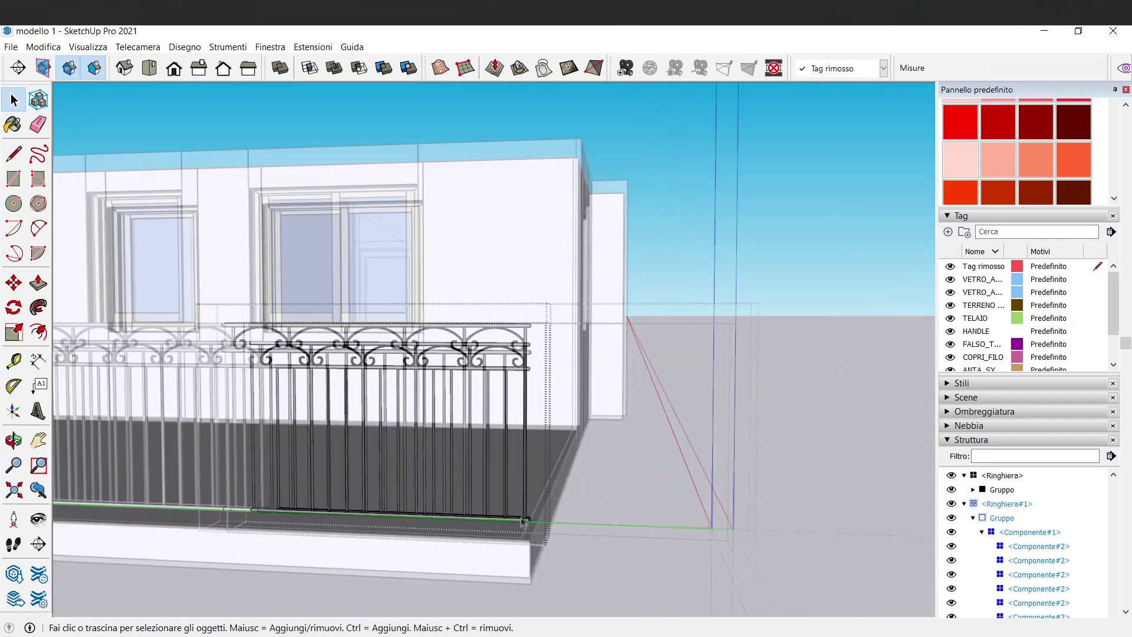
{"action": "left_click", "coordinate": [528, 519]}
{"action": "key", "text": "s"}
{"action": "key", "text": "Escape"}
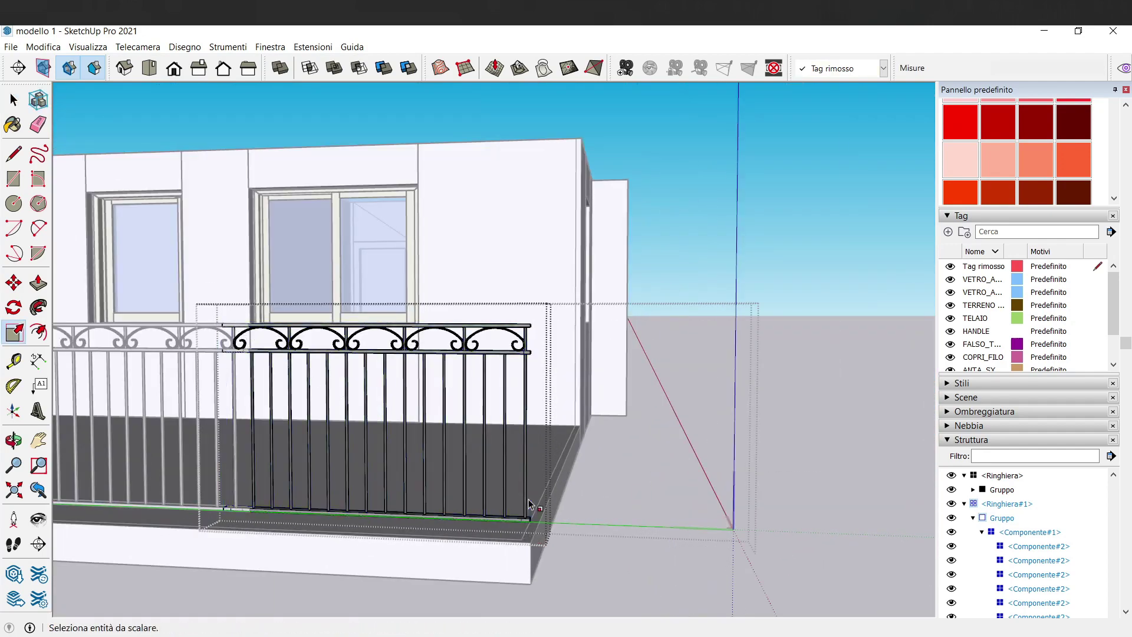
{"action": "left_click", "coordinate": [12, 102]}
{"action": "scroll", "coordinate": [523, 510], "scroll_direction": "up", "scroll_amount": 2}
{"action": "double_click", "coordinate": [547, 505]}
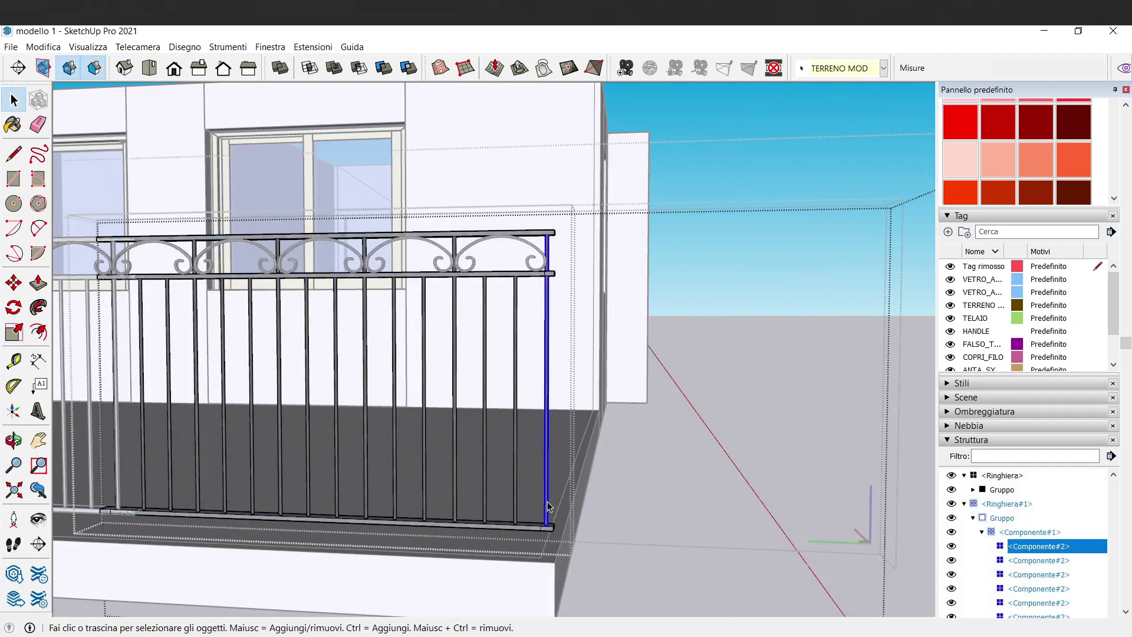
{"action": "key", "text": "s"}
{"action": "scroll", "coordinate": [548, 506], "scroll_direction": "up", "scroll_amount": 2}
{"action": "scroll", "coordinate": [550, 513], "scroll_direction": "up", "scroll_amount": 2}
{"action": "scroll", "coordinate": [553, 523], "scroll_direction": "up", "scroll_amount": 2}
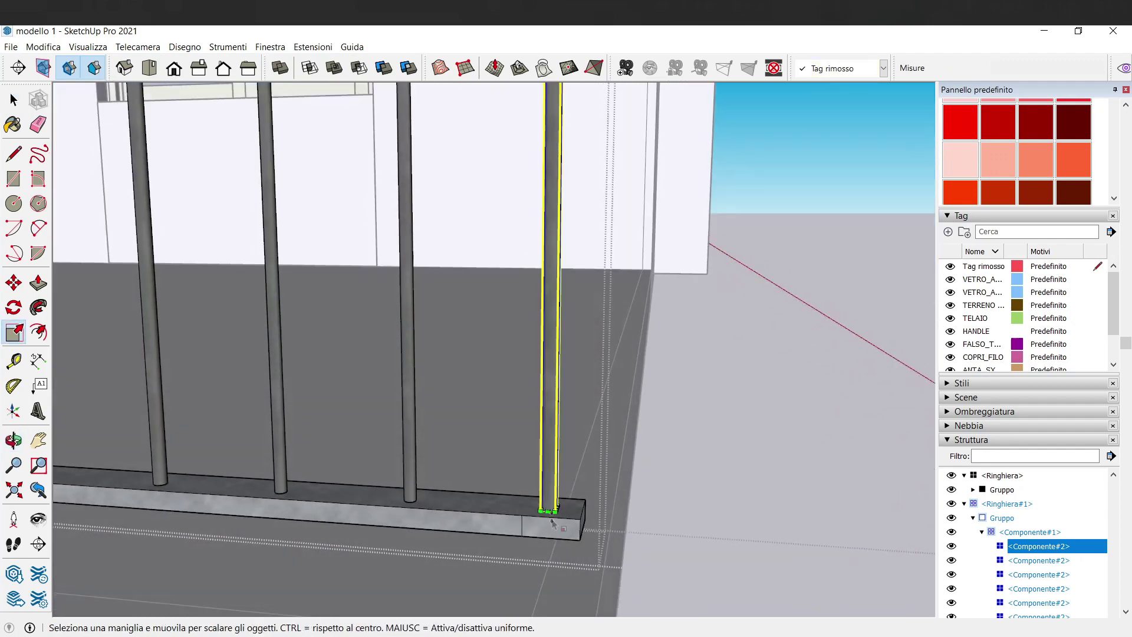
{"action": "left_click", "coordinate": [548, 507]}
{"action": "scroll", "coordinate": [515, 437], "scroll_direction": "down", "scroll_amount": 2}
{"action": "left_click", "coordinate": [520, 546]}
{"action": "key", "text": "space"}
Exit the railing editing and select the shortened right railing section
{"action": "left_click", "coordinate": [854, 397]}
{"action": "scroll", "coordinate": [854, 397], "scroll_direction": "down", "scroll_amount": 2}
{"action": "mouse_move", "coordinate": [811, 372]}
{"action": "middle_mouse_down"}
{"action": "mouse_move", "coordinate": [773, 459]}
{"action": "mouse_move", "coordinate": [512, 471]}
{"action": "middle_mouse_up"}
{"action": "scroll", "coordinate": [773, 459], "scroll_direction": "down", "scroll_amount": 5}
{"action": "left_click", "coordinate": [512, 472]}
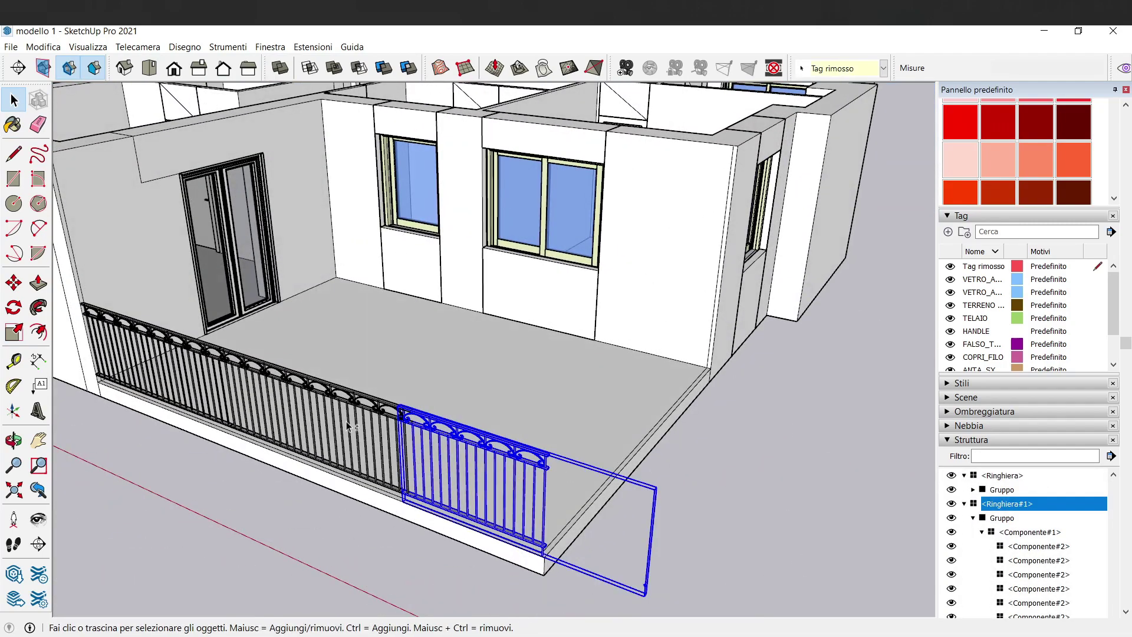
Rotate-copy both front railing sections 90° about the corner post onto the side edge
{"action": "left_click", "coordinate": [347, 425], "text": "shift"}
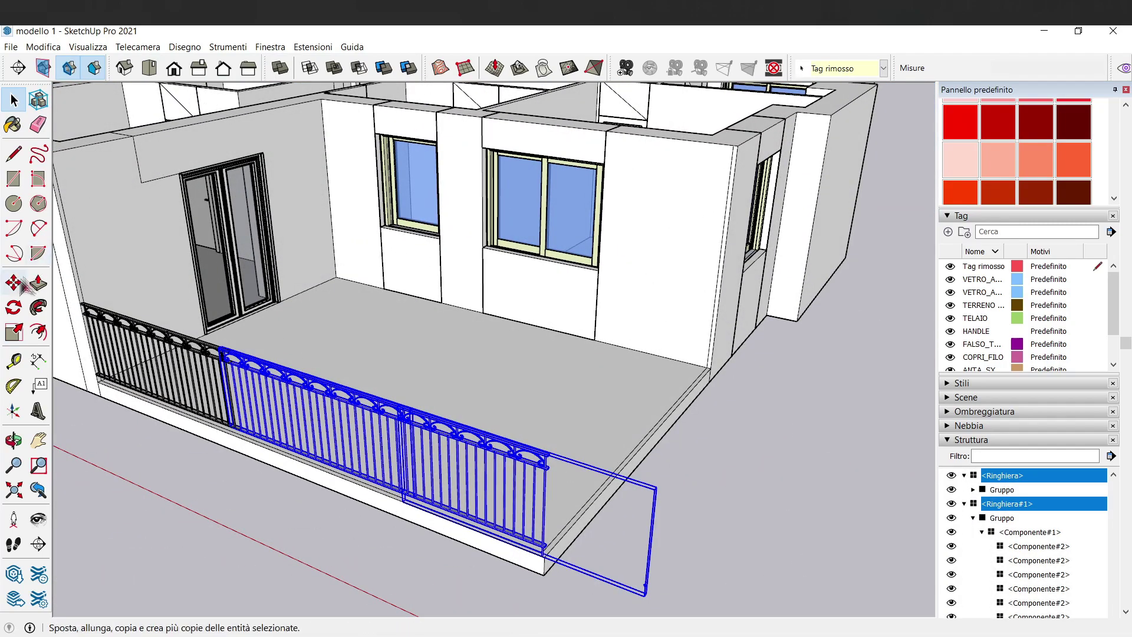
{"action": "left_click", "coordinate": [14, 283]}
{"action": "scroll", "coordinate": [538, 455], "scroll_direction": "up", "scroll_amount": 3}
{"action": "scroll", "coordinate": [538, 454], "scroll_direction": "up", "scroll_amount": 3}
{"action": "scroll", "coordinate": [538, 454], "scroll_direction": "down", "scroll_amount": 2}
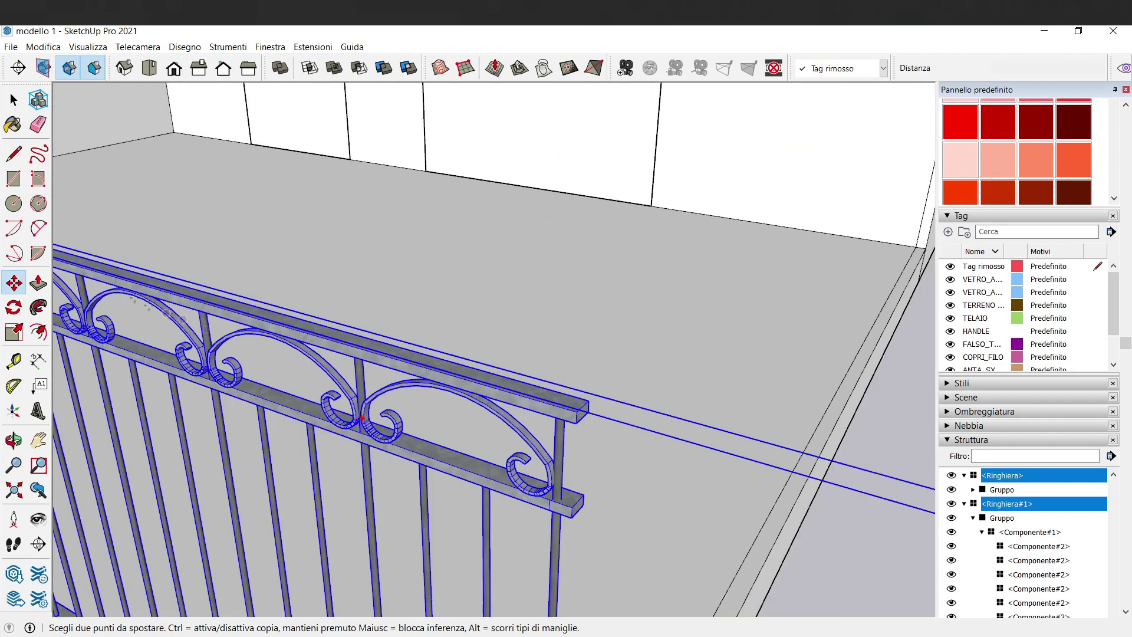
{"action": "left_click", "coordinate": [23, 303]}
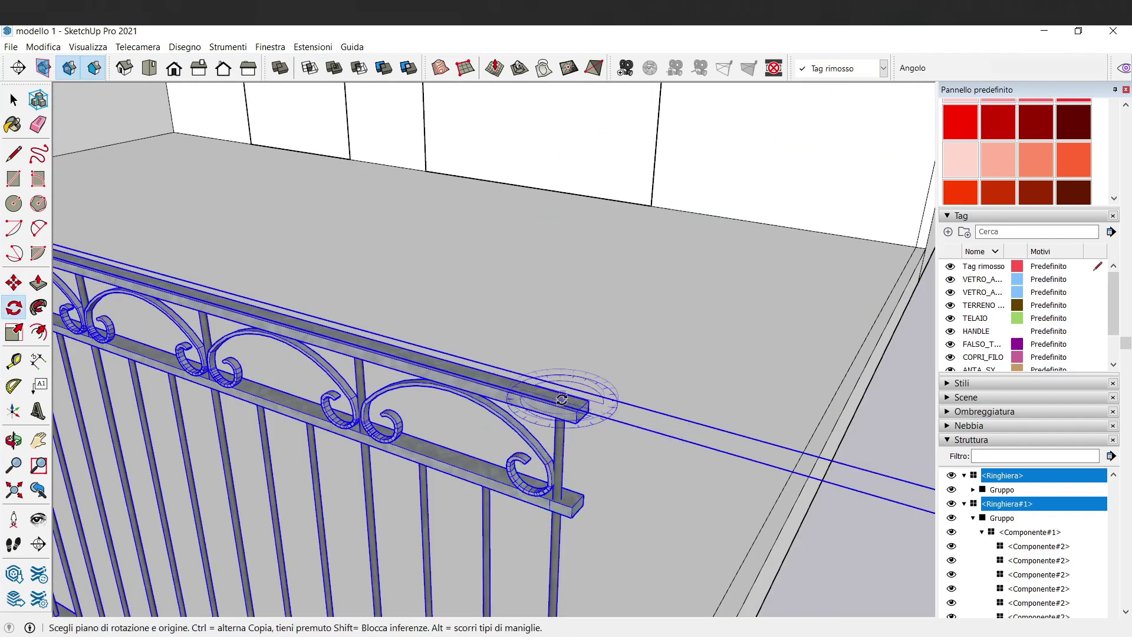
{"action": "left_click", "coordinate": [561, 396]}
{"action": "left_click", "coordinate": [589, 407]}
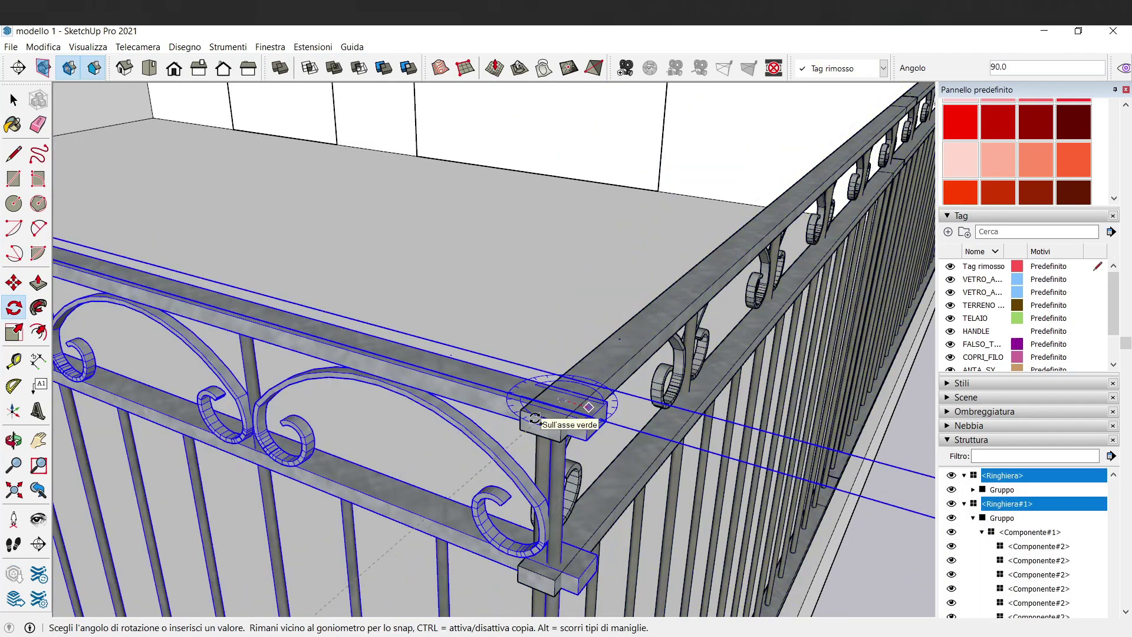
{"action": "left_click", "coordinate": [531, 417]}
{"action": "mouse_move", "coordinate": [531, 417]}
{"action": "middle_mouse_down"}
{"action": "mouse_move", "coordinate": [635, 370]}
{"action": "mouse_move", "coordinate": [624, 356]}
{"action": "middle_mouse_up"}
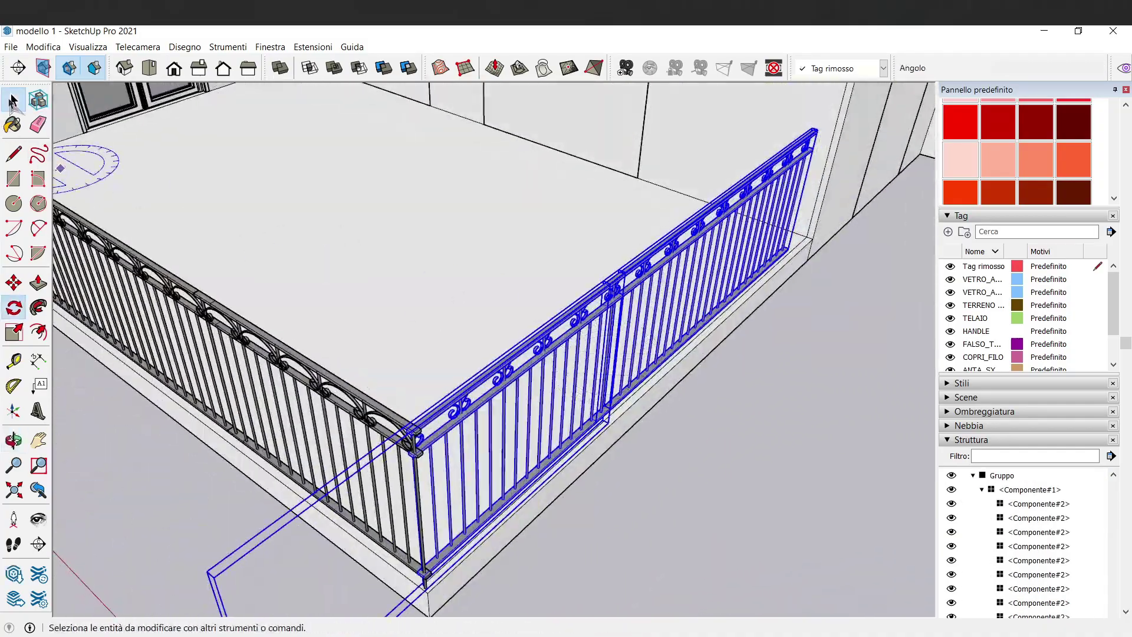
Clear the selection, then open and select the new side railing group
{"action": "left_click", "coordinate": [12, 101]}
{"action": "key", "text": "Escape"}
{"action": "scroll", "coordinate": [419, 362], "scroll_direction": "up", "scroll_amount": 6}
{"action": "scroll", "coordinate": [419, 363], "scroll_direction": "up", "scroll_amount": 4}
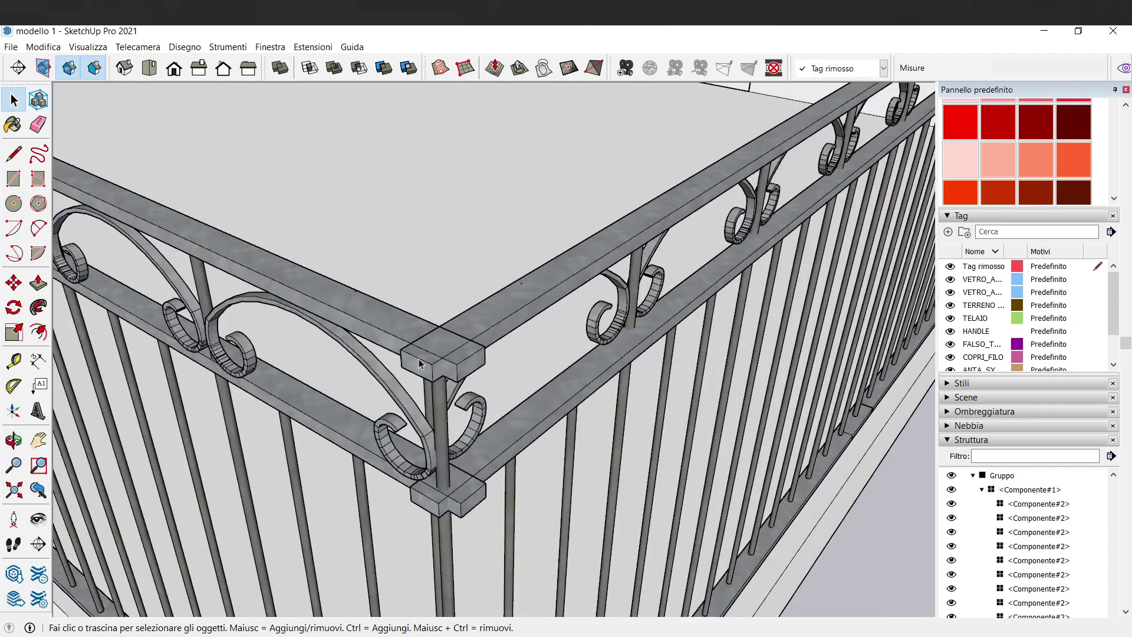
{"action": "double_click", "coordinate": [420, 363]}
{"action": "left_click", "coordinate": [406, 371]}
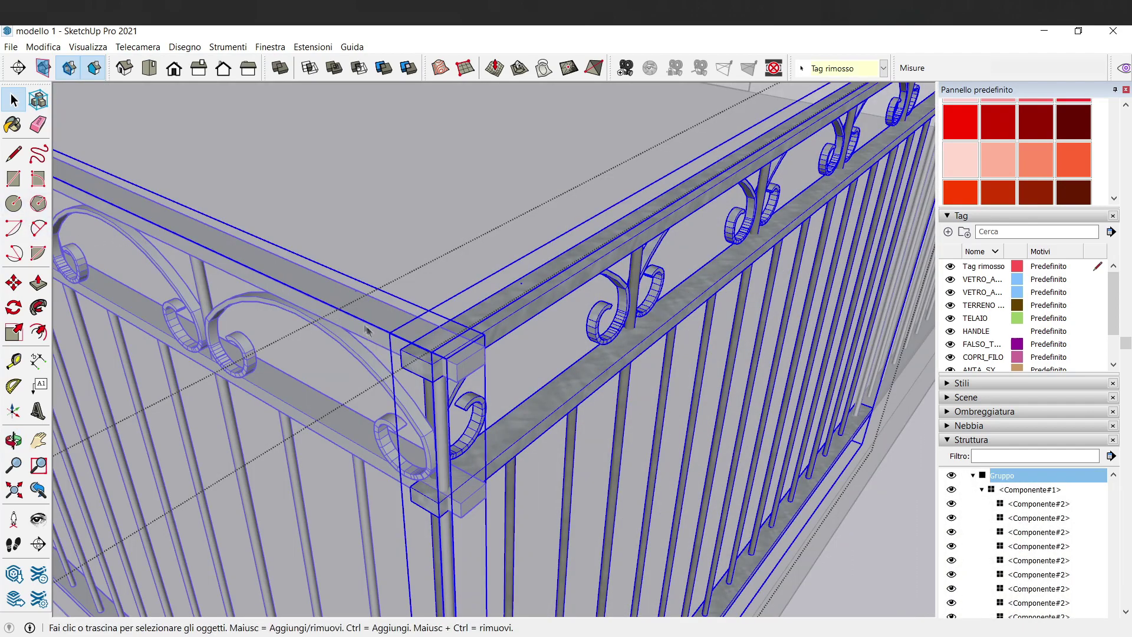
Make the side railing a unique Ringhiera#2 component and open it down to the corner handrail
{"action": "right_click", "coordinate": [517, 313]}
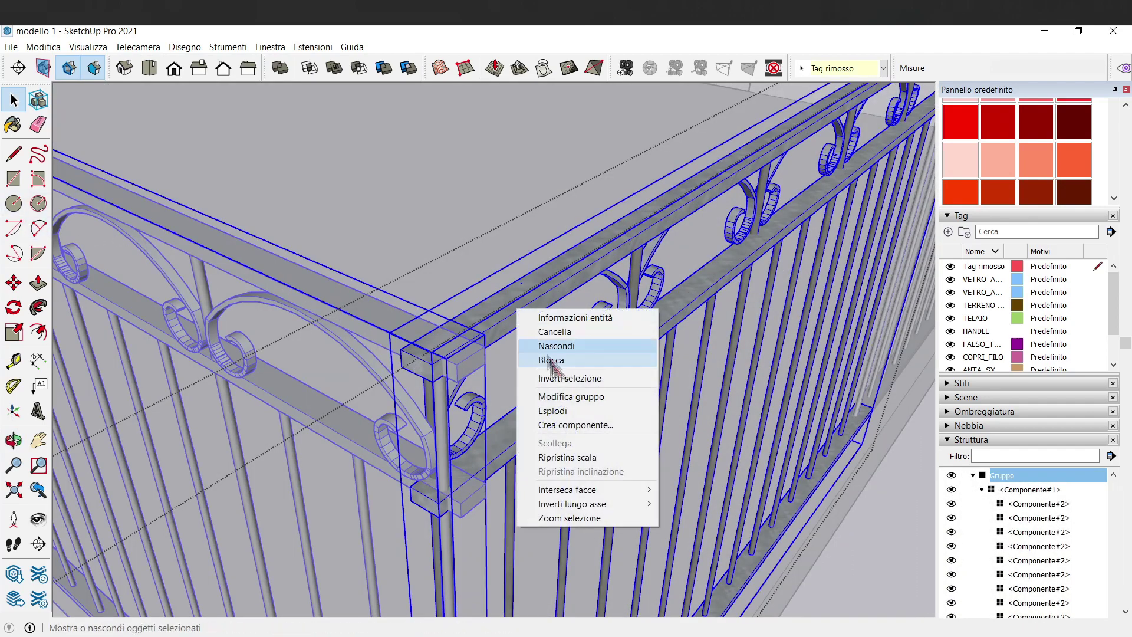
{"action": "left_click", "coordinate": [563, 397]}
{"action": "right_click", "coordinate": [541, 304]}
{"action": "left_click", "coordinate": [586, 368]}
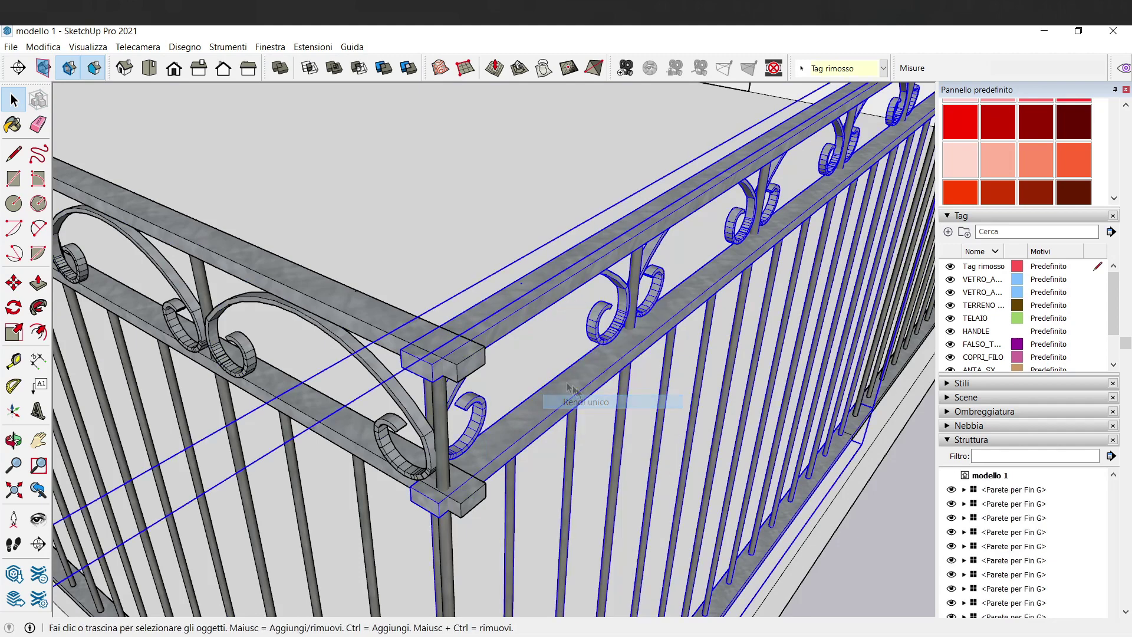
{"action": "double_click", "coordinate": [493, 330]}
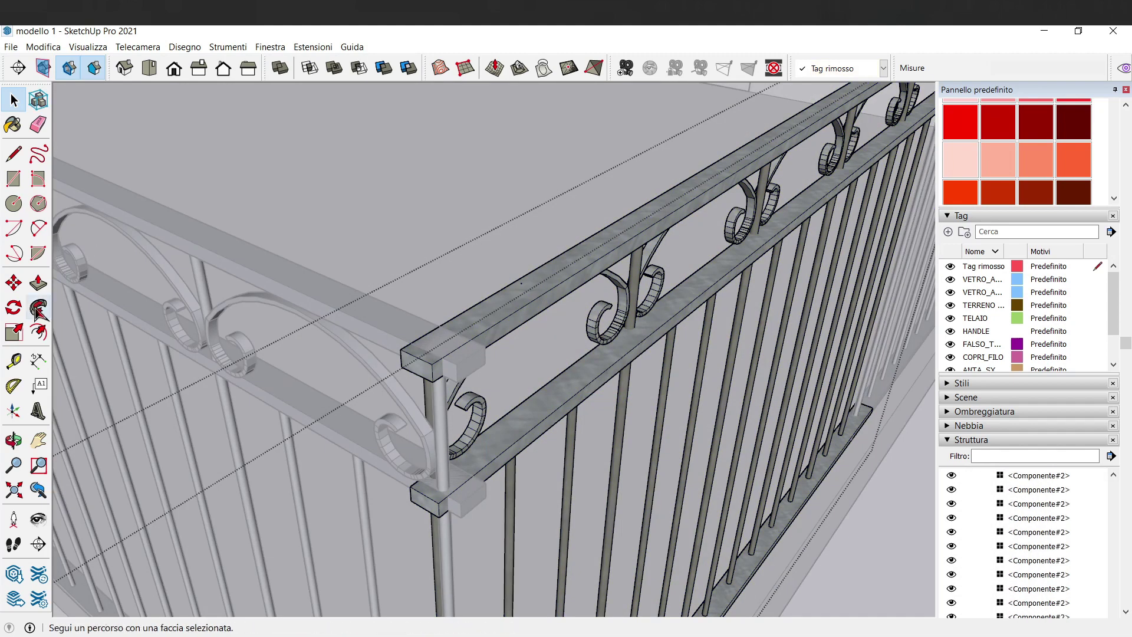
{"action": "left_click", "coordinate": [428, 371]}
{"action": "double_click", "coordinate": [429, 374]}
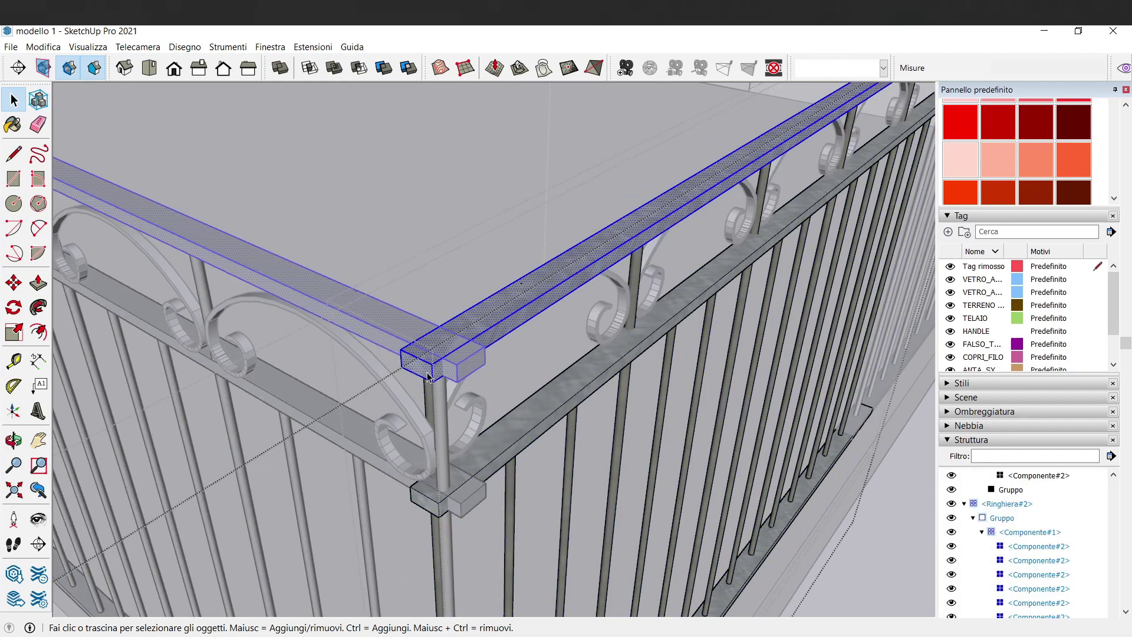
Start a Push/Pull on the corner block face, then cancel it
{"action": "left_click", "coordinate": [38, 282]}
{"action": "scroll", "coordinate": [452, 359], "scroll_direction": "down", "scroll_amount": 2}
{"action": "scroll", "coordinate": [412, 354], "scroll_direction": "down", "scroll_amount": 2}
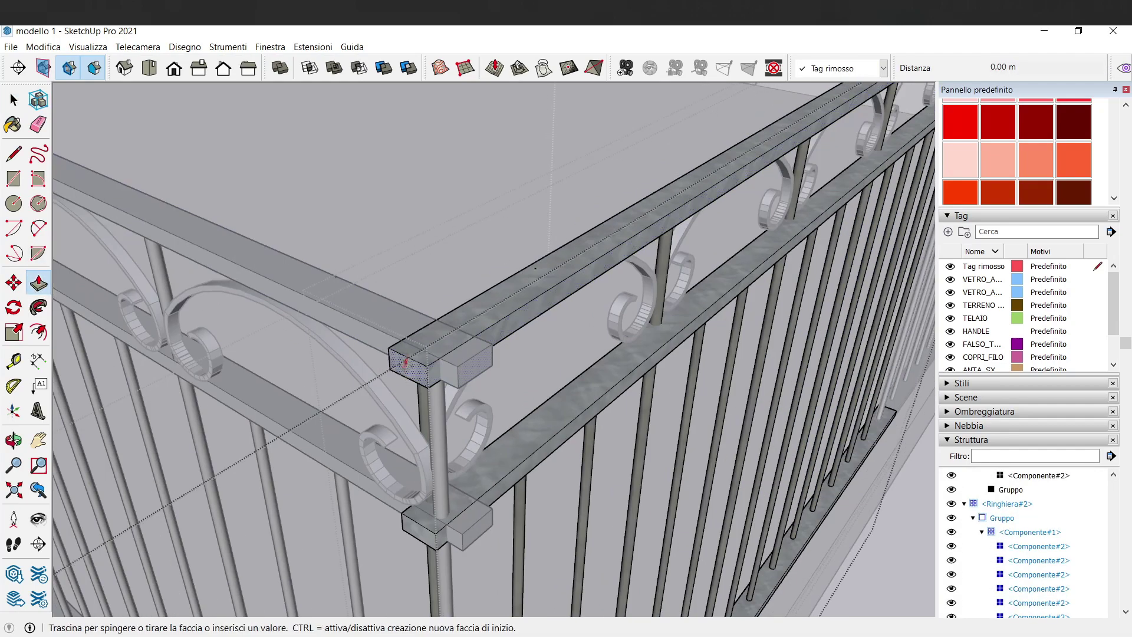
{"action": "scroll", "coordinate": [389, 341], "scroll_direction": "down", "scroll_amount": 3}
{"action": "scroll", "coordinate": [389, 340], "scroll_direction": "up", "scroll_amount": 3}
{"action": "scroll", "coordinate": [377, 318], "scroll_direction": "up", "scroll_amount": 2}
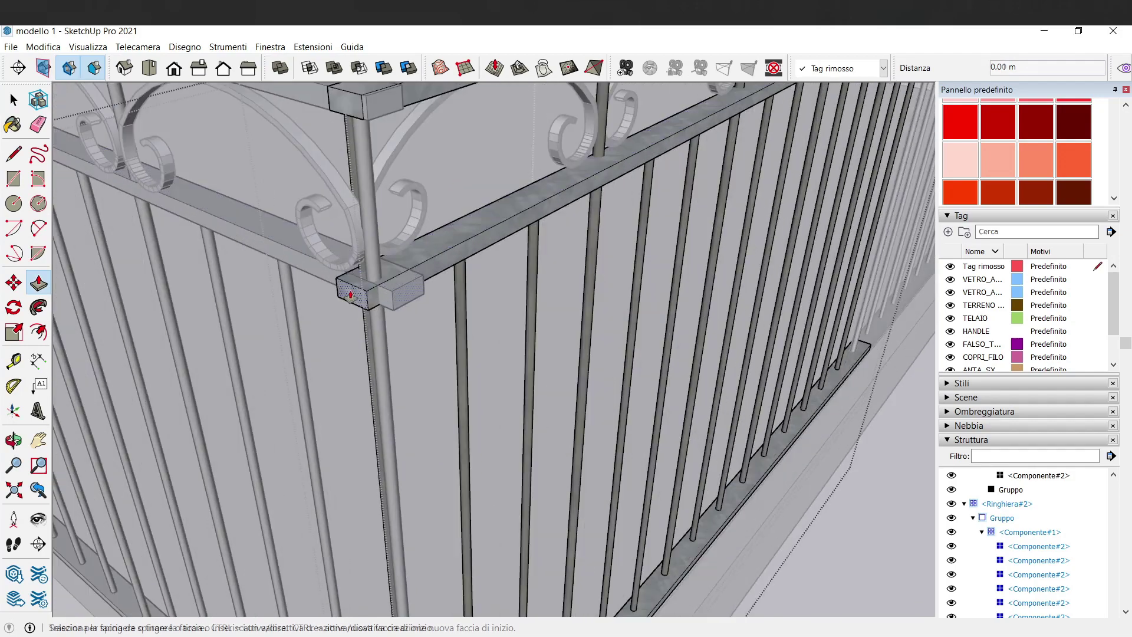
{"action": "scroll", "coordinate": [330, 330], "scroll_direction": "down", "scroll_amount": 2}
{"action": "scroll", "coordinate": [353, 504], "scroll_direction": "up", "scroll_amount": 3}
{"action": "scroll", "coordinate": [363, 504], "scroll_direction": "up", "scroll_amount": 2}
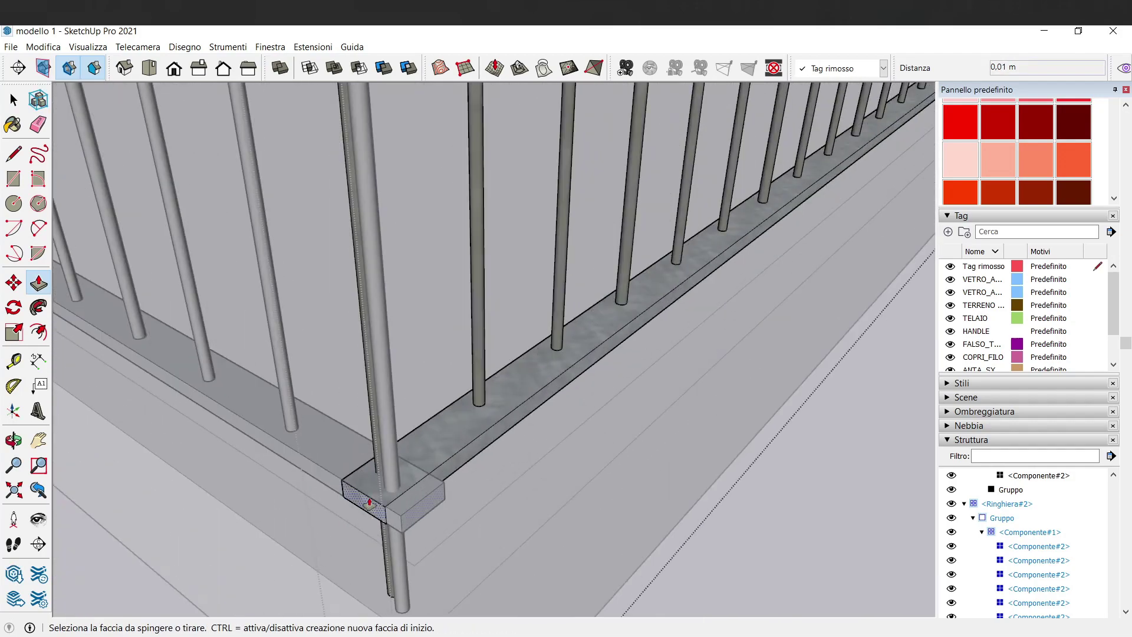
{"action": "left_click", "coordinate": [372, 502]}
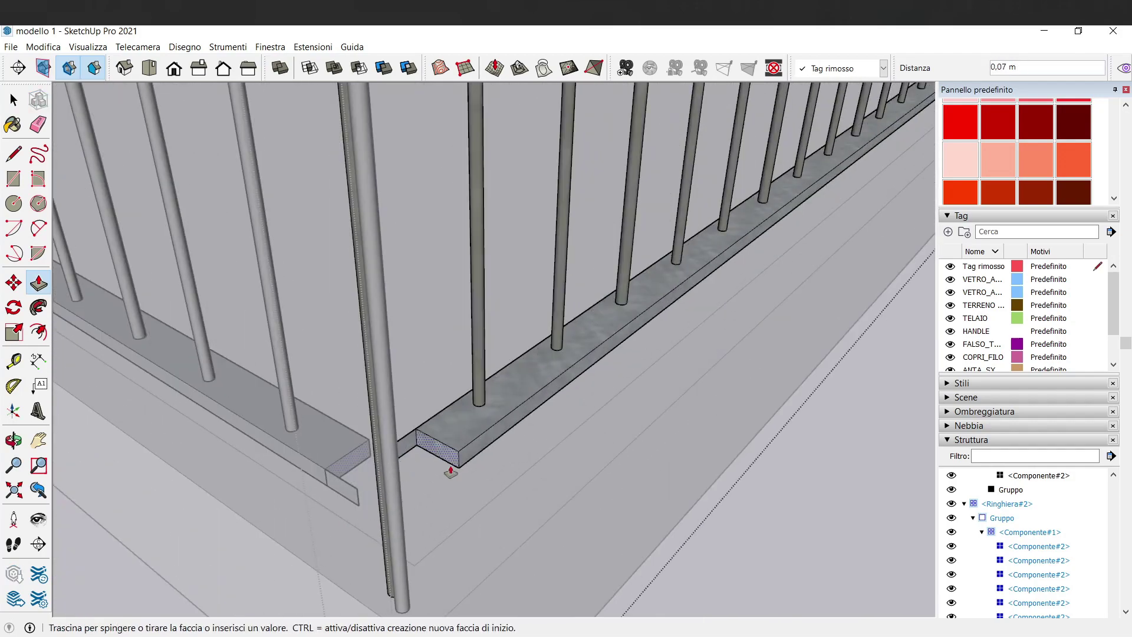
{"action": "key", "text": "Escape"}
{"action": "key", "text": "space"}
Move the side railing from the corner block point into place at the balcony corner
{"action": "scroll", "coordinate": [442, 519], "scroll_direction": "down", "scroll_amount": 3}
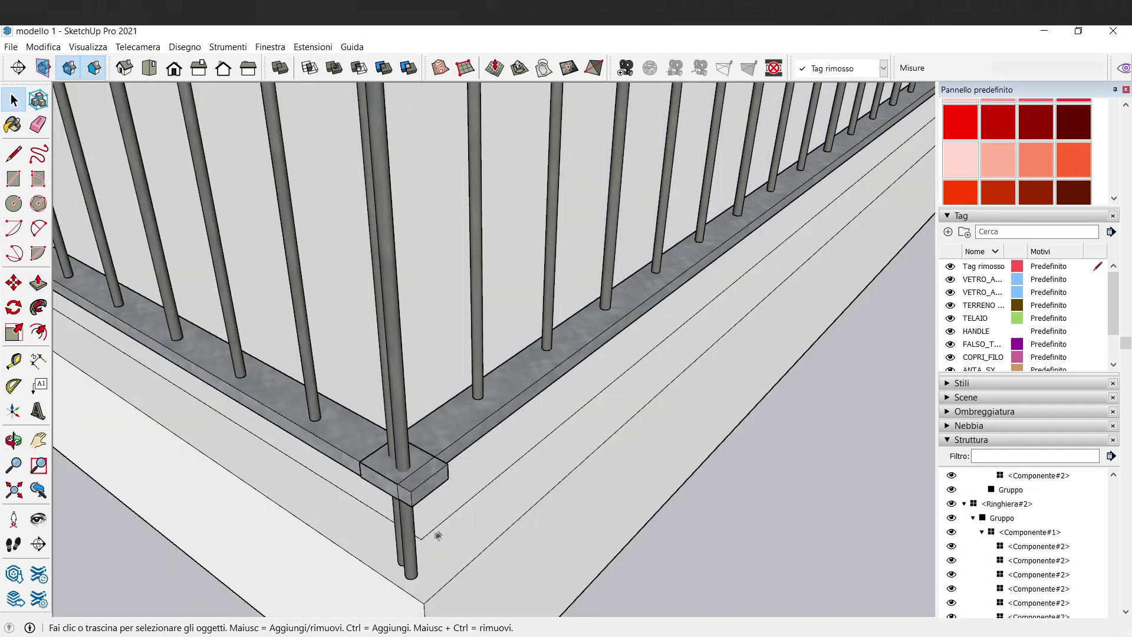
{"action": "scroll", "coordinate": [412, 471], "scroll_direction": "up", "scroll_amount": 3}
{"action": "left_click", "coordinate": [429, 468]}
{"action": "scroll", "coordinate": [383, 465], "scroll_direction": "up", "scroll_amount": 1}
{"action": "key", "text": "m"}
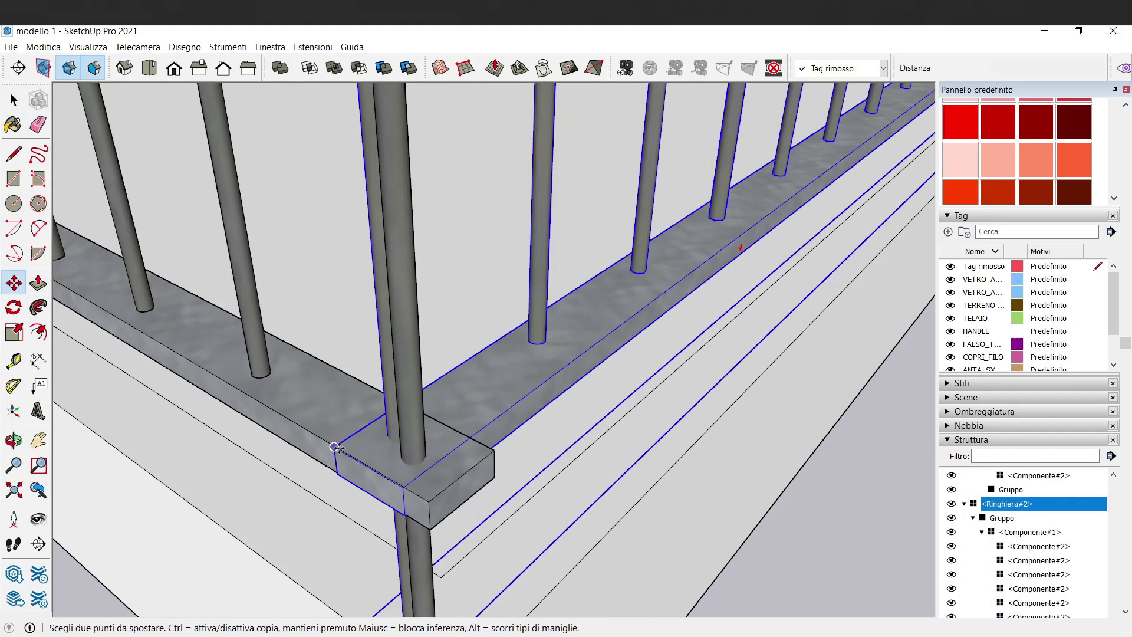
{"action": "left_click", "coordinate": [404, 485]}
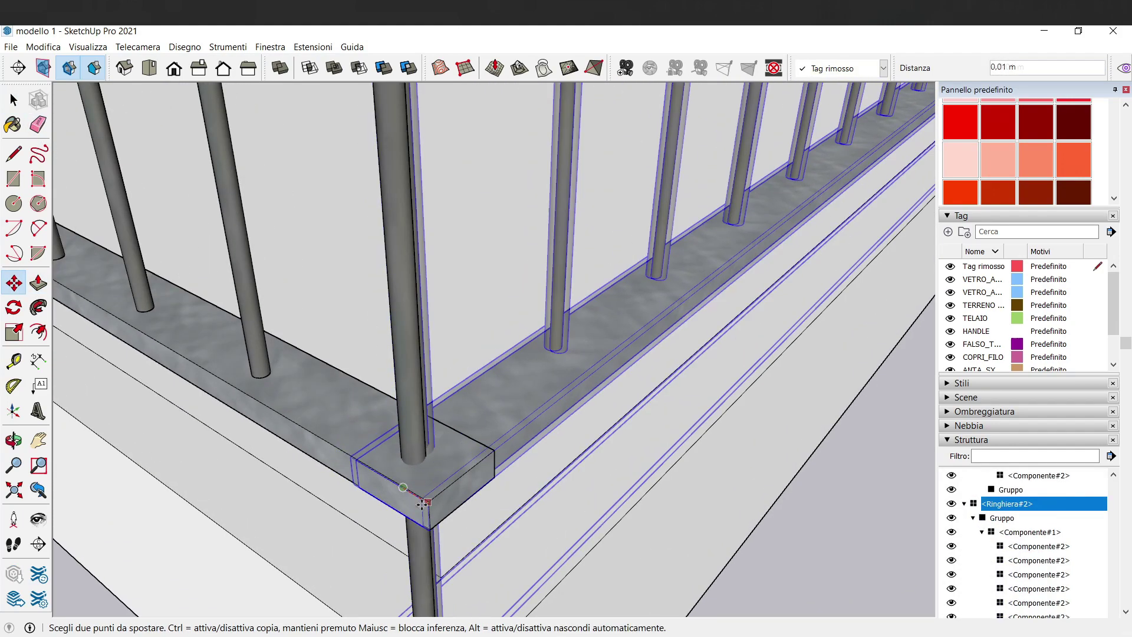
{"action": "scroll", "coordinate": [427, 504], "scroll_direction": "down", "scroll_amount": 3}
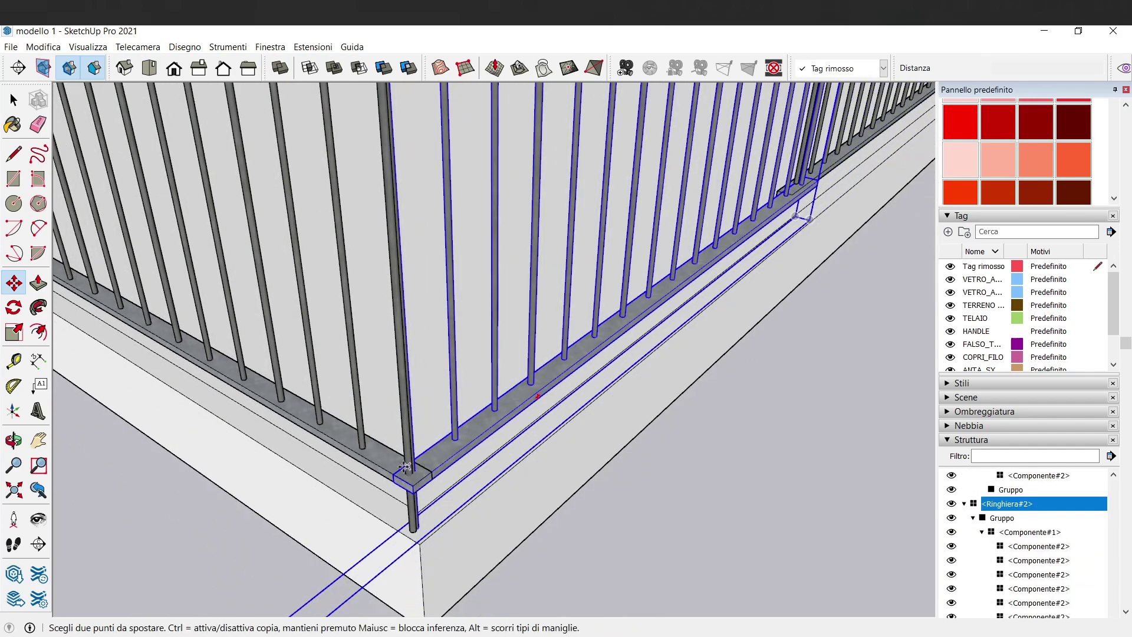
{"action": "scroll", "coordinate": [427, 504], "scroll_direction": "down", "scroll_amount": 2}
{"action": "left_click", "coordinate": [14, 101]}
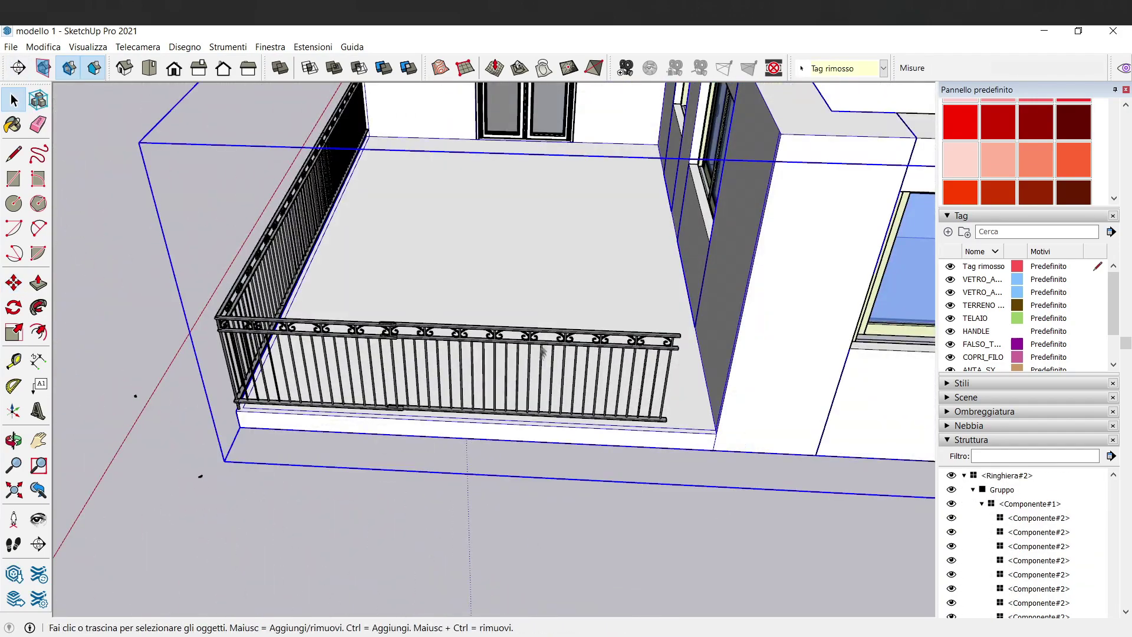
Move the front railing's column and scroll end so it aligns with the adjoining rail
{"action": "left_click", "coordinate": [544, 348]}
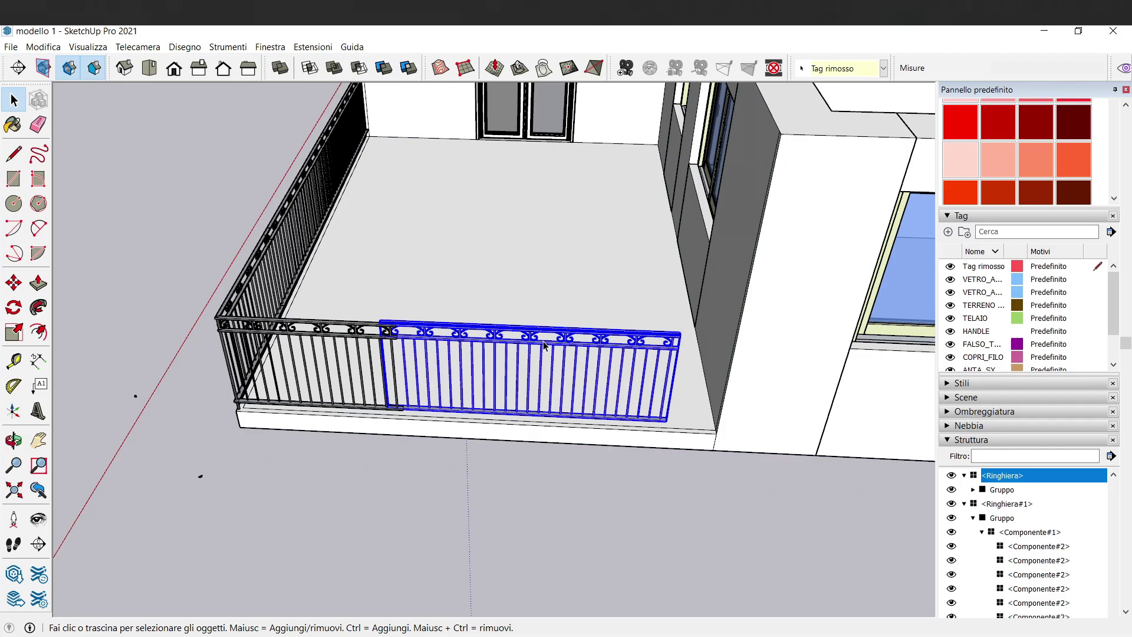
{"action": "key", "text": "m"}
{"action": "scroll", "coordinate": [442, 346], "scroll_direction": "up", "scroll_amount": 2}
{"action": "scroll", "coordinate": [442, 346], "scroll_direction": "up", "scroll_amount": 3}
{"action": "scroll", "coordinate": [412, 330], "scroll_direction": "up", "scroll_amount": 2}
{"action": "scroll", "coordinate": [395, 314], "scroll_direction": "down", "scroll_amount": 3}
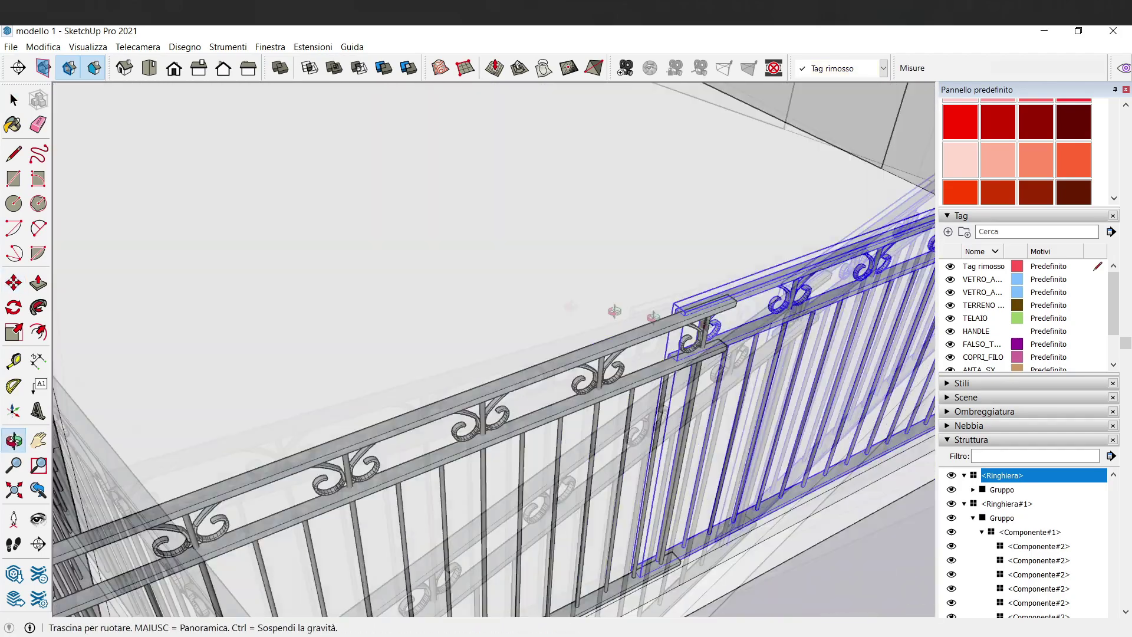
{"action": "scroll", "coordinate": [790, 324], "scroll_direction": "down", "scroll_amount": 3}
{"action": "scroll", "coordinate": [381, 329], "scroll_direction": "down", "scroll_amount": 2}
{"action": "scroll", "coordinate": [497, 336], "scroll_direction": "down", "scroll_amount": 1}
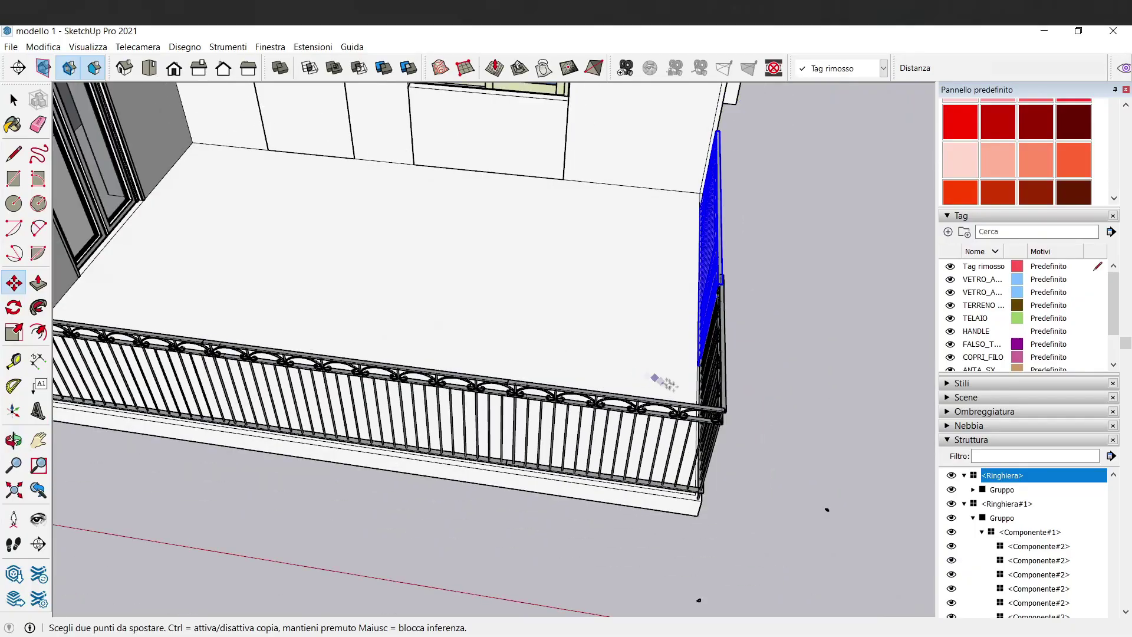
{"action": "mouse_move", "coordinate": [735, 410]}
{"action": "middle_mouse_down"}
{"action": "mouse_move", "coordinate": [813, 409]}
{"action": "mouse_move", "coordinate": [487, 396]}
{"action": "middle_mouse_up"}
{"action": "scroll", "coordinate": [531, 365], "scroll_direction": "up", "scroll_amount": 3}
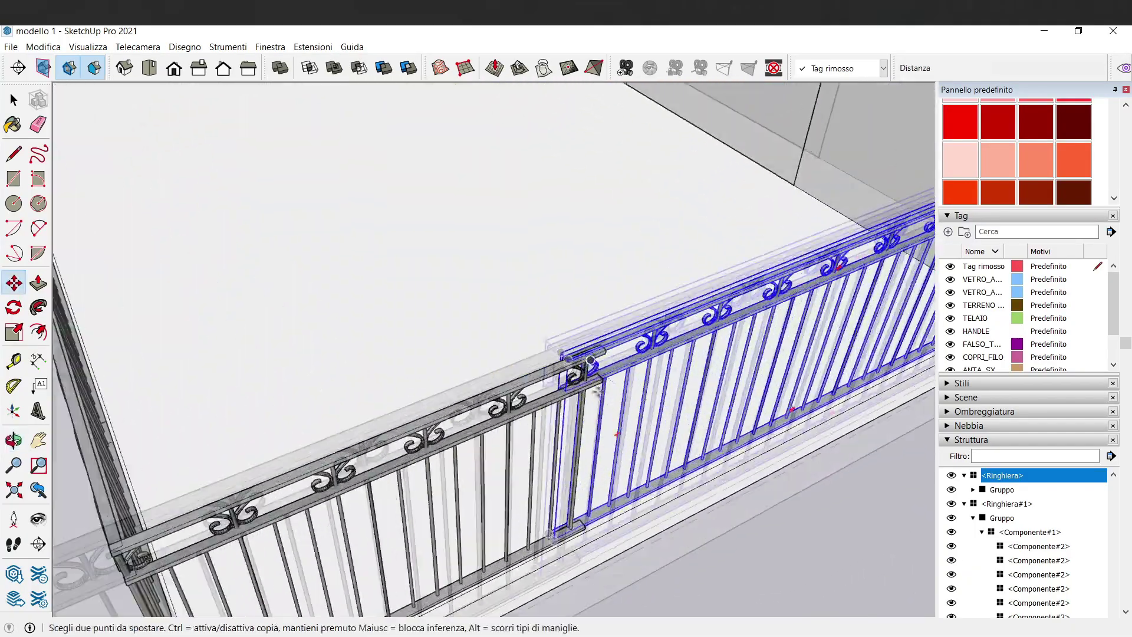
{"action": "scroll", "coordinate": [594, 332], "scroll_direction": "up", "scroll_amount": 3}
{"action": "scroll", "coordinate": [594, 332], "scroll_direction": "down", "scroll_amount": 5}
{"action": "scroll", "coordinate": [594, 332], "scroll_direction": "up", "scroll_amount": 1}
{"action": "scroll", "coordinate": [595, 332], "scroll_direction": "up", "scroll_amount": 3}
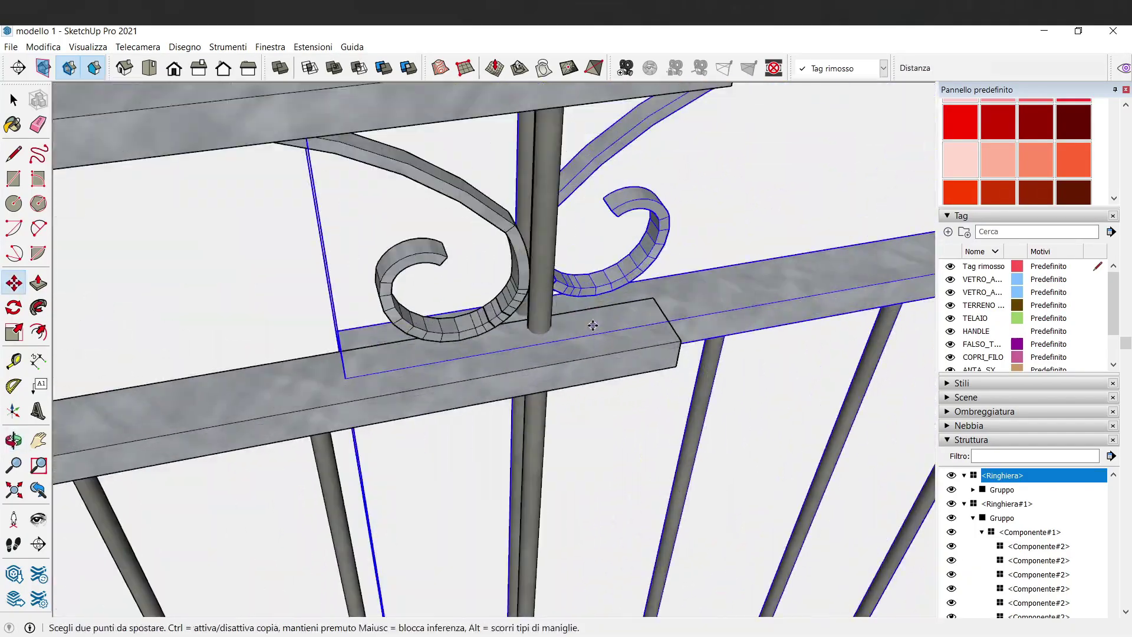
{"action": "scroll", "coordinate": [592, 339], "scroll_direction": "up", "scroll_amount": 1}
{"action": "left_click", "coordinate": [592, 326]}
{"action": "left_click", "coordinate": [649, 342]}
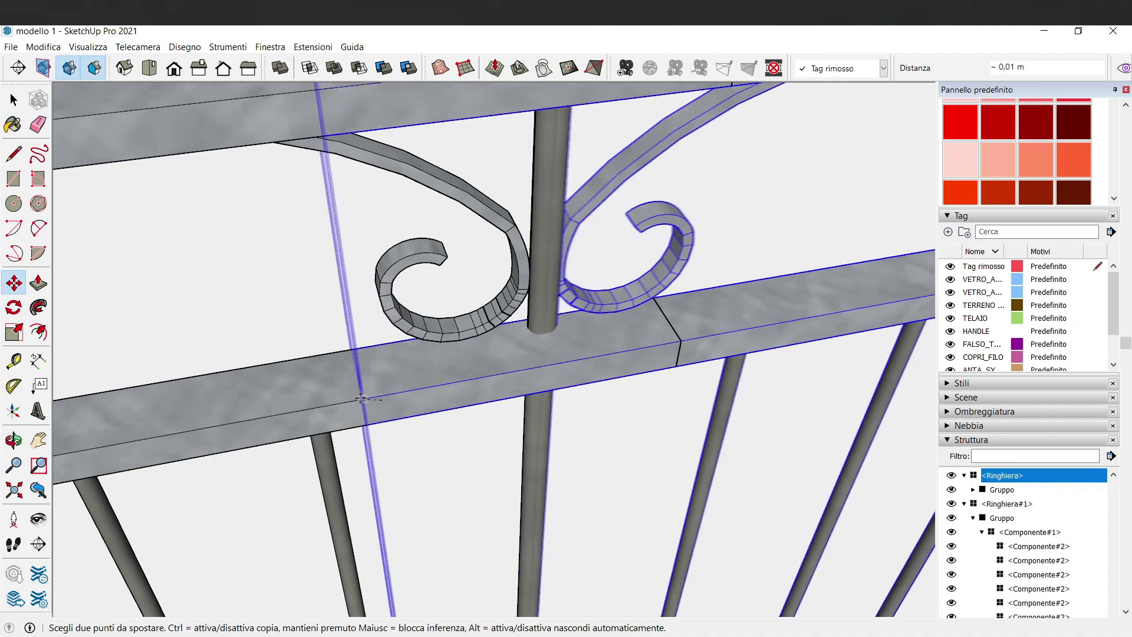
{"action": "left_click", "coordinate": [357, 399]}
Ctrl-copy the railing and place the duplicate on the ground in front of the balcony
{"action": "scroll", "coordinate": [356, 399], "scroll_direction": "down", "scroll_amount": 5}
{"action": "scroll", "coordinate": [315, 255], "scroll_direction": "down", "scroll_amount": 3}
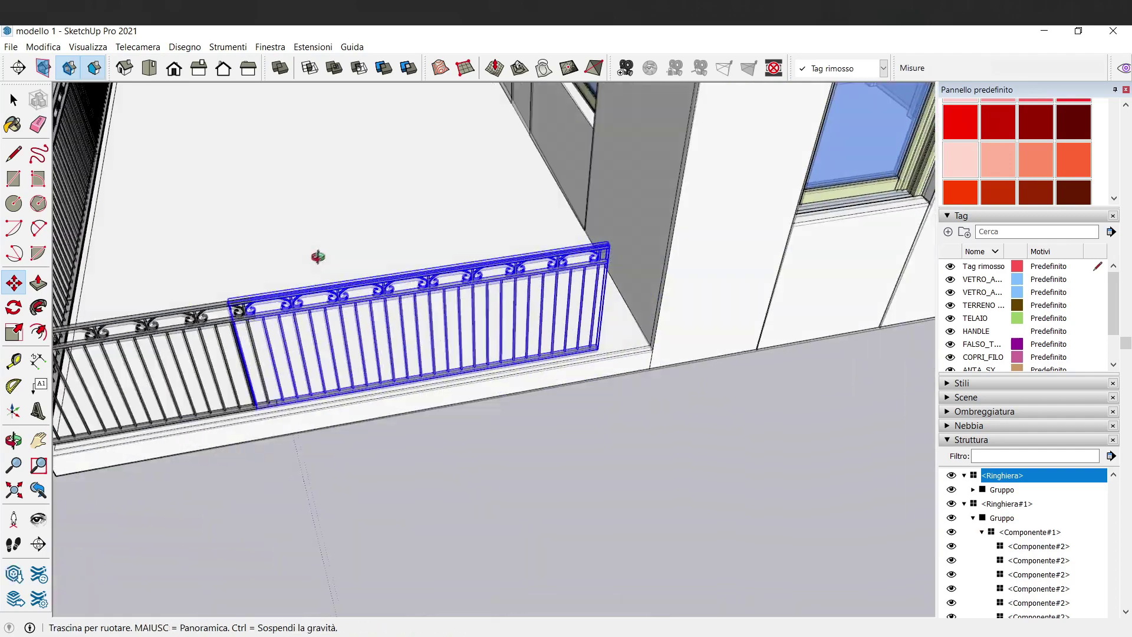
{"action": "scroll", "coordinate": [271, 283], "scroll_direction": "up", "scroll_amount": 2}
{"action": "scroll", "coordinate": [256, 311], "scroll_direction": "up", "scroll_amount": 2}
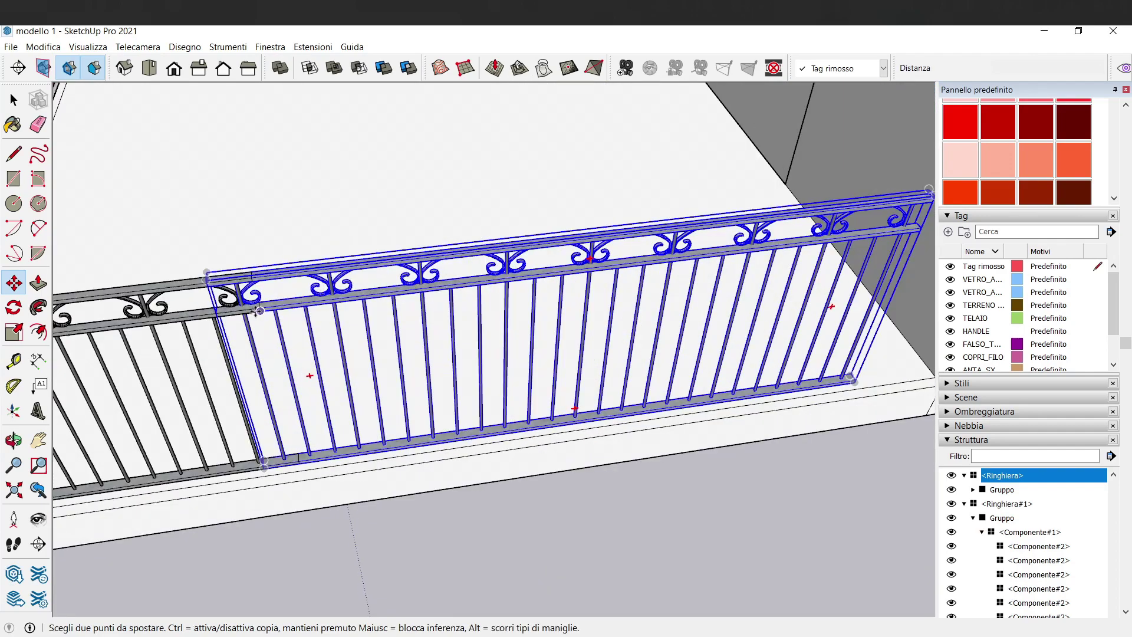
{"action": "left_click", "coordinate": [247, 309]}
{"action": "key", "text": "ctrl"}
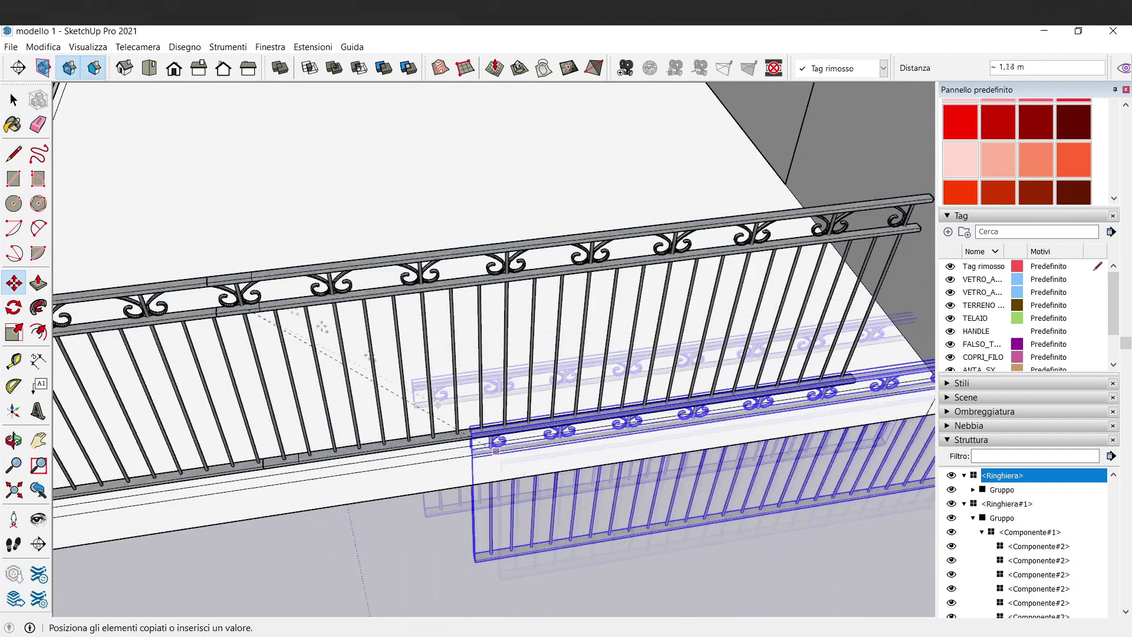
{"action": "scroll", "coordinate": [353, 316], "scroll_direction": "down", "scroll_amount": 2}
{"action": "scroll", "coordinate": [463, 404], "scroll_direction": "down", "scroll_amount": 2}
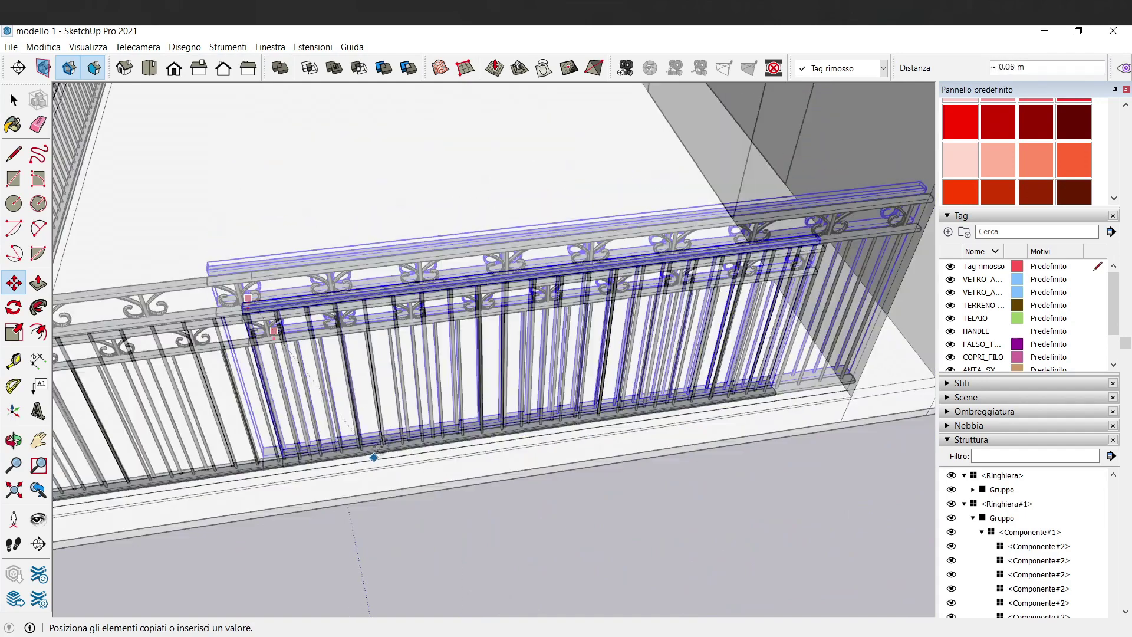
{"action": "scroll", "coordinate": [374, 455], "scroll_direction": "down", "scroll_amount": 3}
{"action": "left_click", "coordinate": [356, 521]}
{"action": "middle_click_drag", "start_coordinate": [405, 455], "coordinate": [413, 413]}
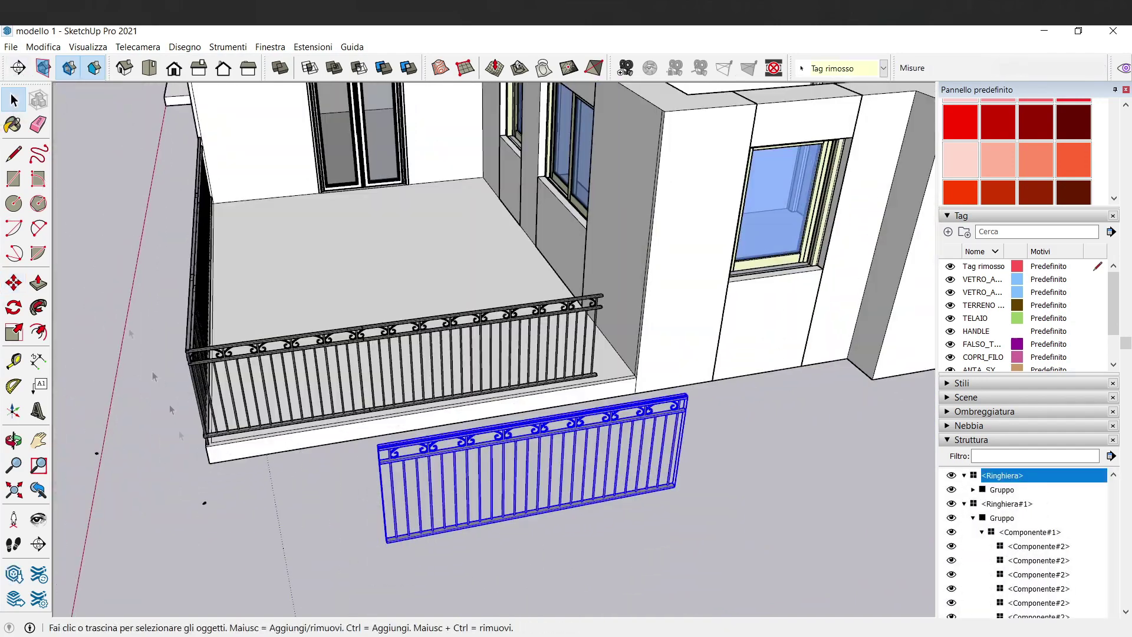
{"action": "key", "text": "Escape"}
Open the left balcony railing group, then undo and leave it unchanged
{"action": "left_click", "coordinate": [97, 457]}
{"action": "double_click", "coordinate": [97, 457]}
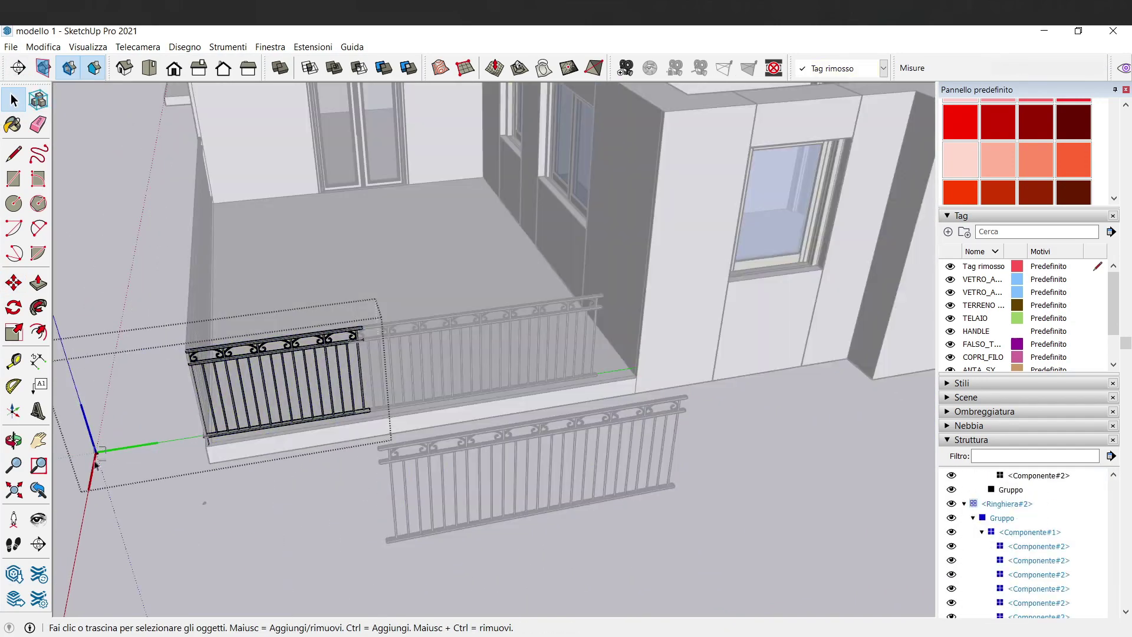
{"action": "left_click", "coordinate": [154, 330]}
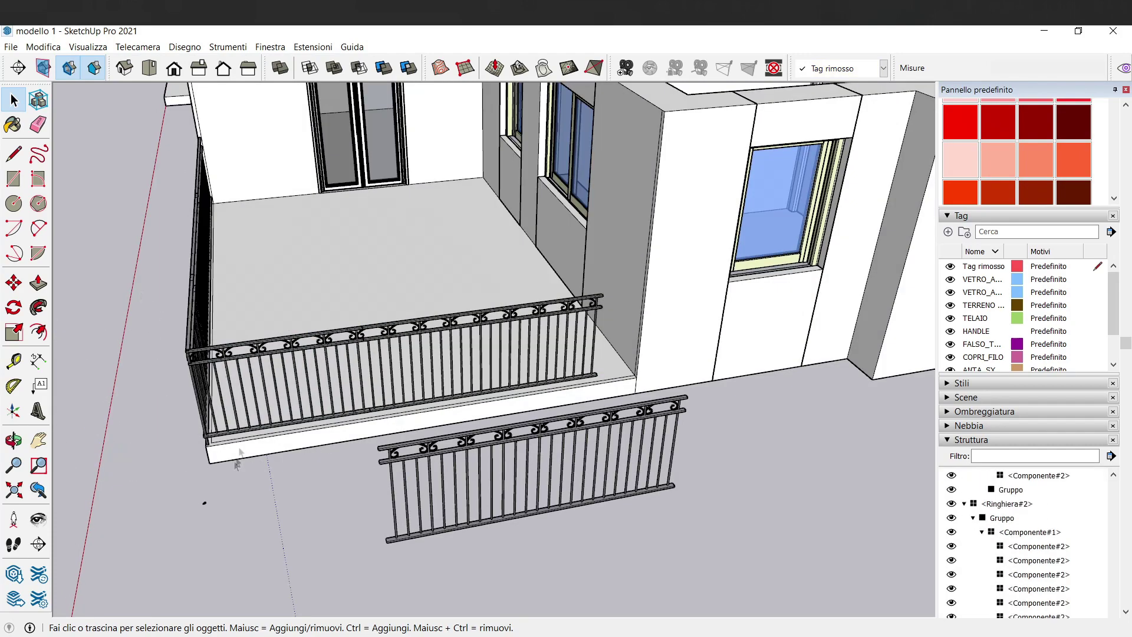
{"action": "key", "text": "ctrl+z"}
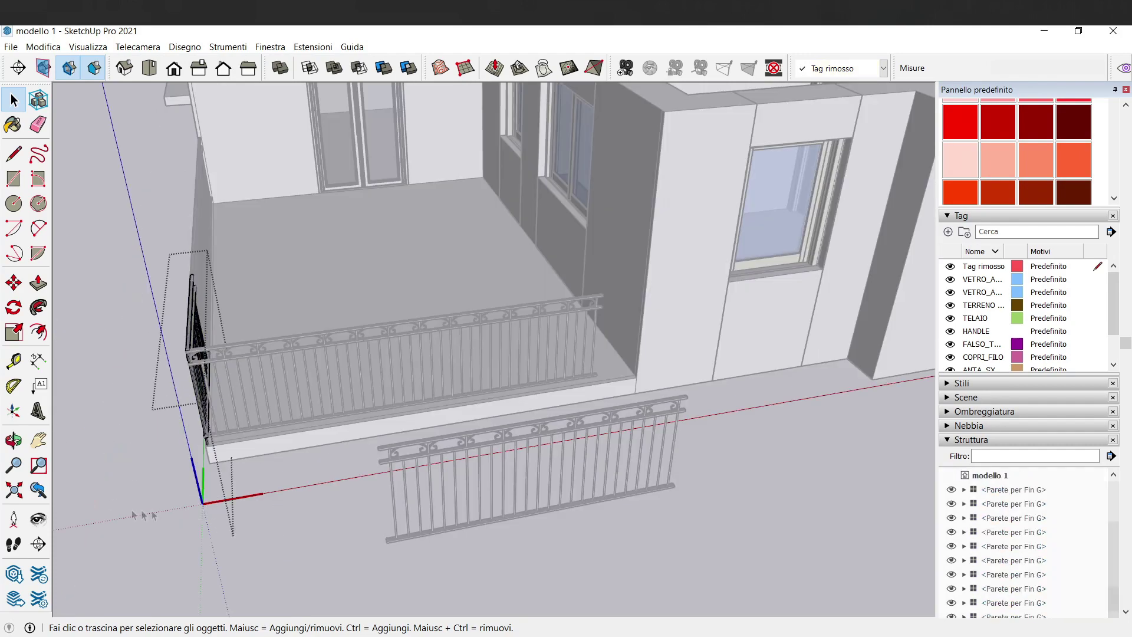
{"action": "left_click", "coordinate": [168, 515]}
{"action": "middle_click_drag", "start_coordinate": [322, 531], "coordinate": [499, 514]}
Explode the copied railing's outer group in front of the balcony
{"action": "left_click", "coordinate": [517, 515]}
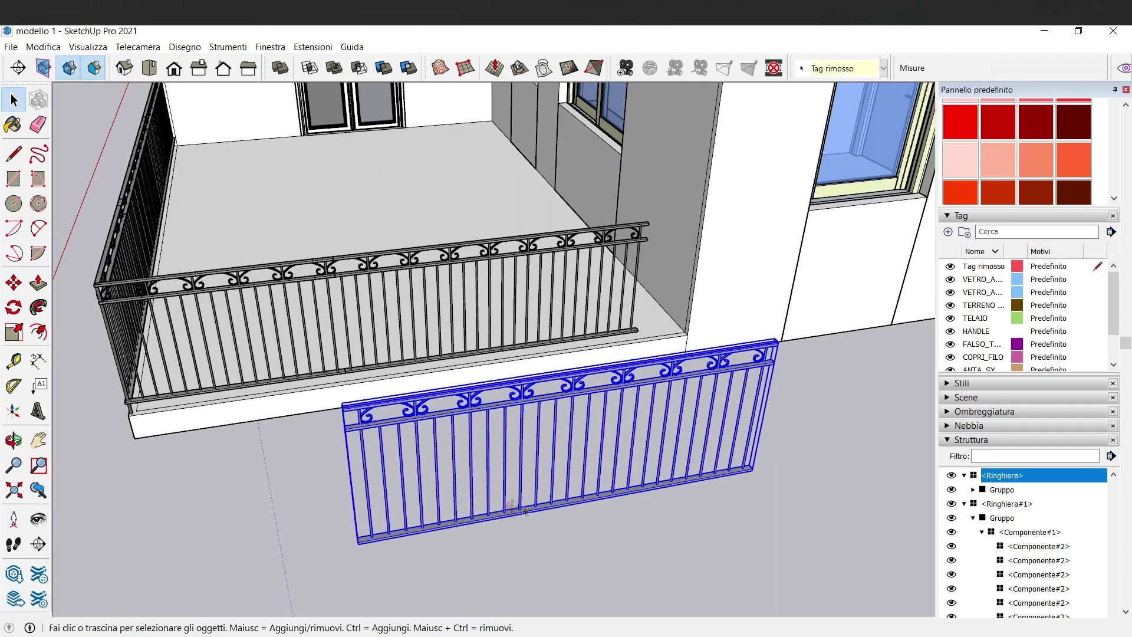
{"action": "scroll", "coordinate": [494, 520], "scroll_direction": "up", "scroll_amount": 3}
{"action": "double_click", "coordinate": [494, 520]}
{"action": "mouse_move", "coordinate": [494, 520]}
{"action": "middle_mouse_down"}
{"action": "mouse_move", "coordinate": [480, 498]}
{"action": "mouse_move", "coordinate": [504, 490]}
{"action": "middle_mouse_up"}
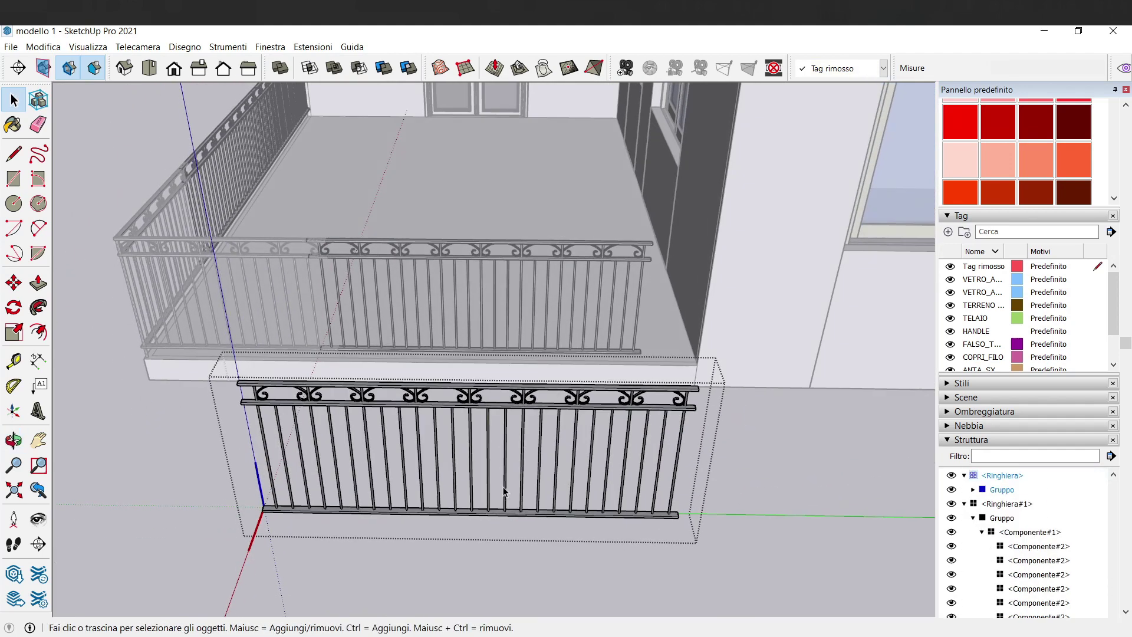
{"action": "left_click", "coordinate": [451, 425]}
{"action": "right_click", "coordinate": [453, 202]}
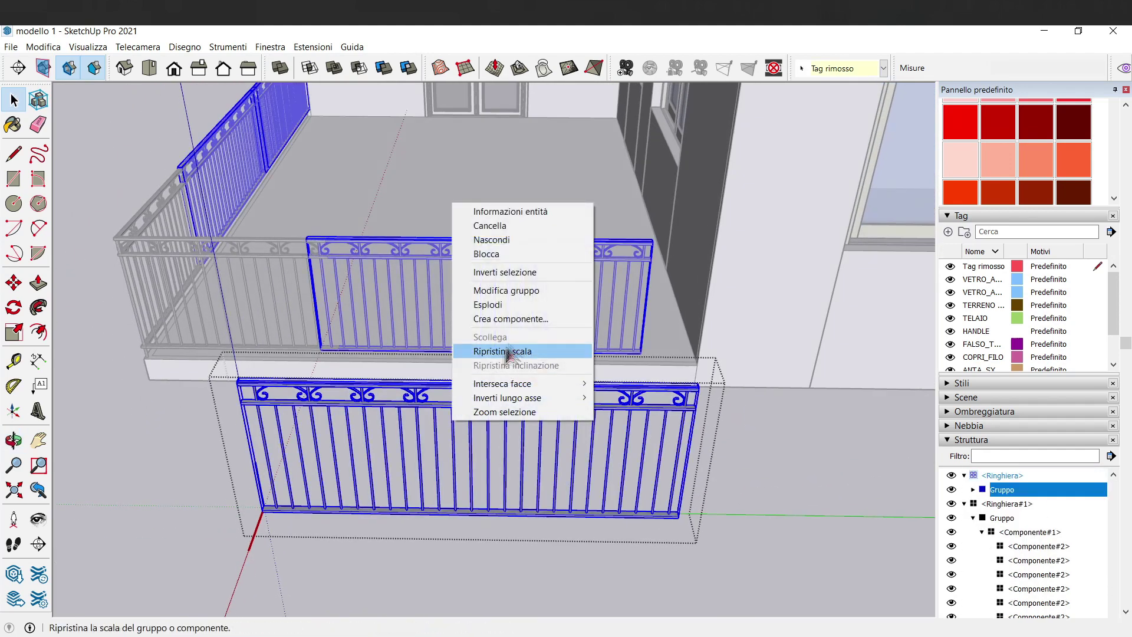
{"action": "left_click", "coordinate": [507, 315]}
{"action": "left_click", "coordinate": [627, 463]}
{"action": "right_click", "coordinate": [628, 472]}
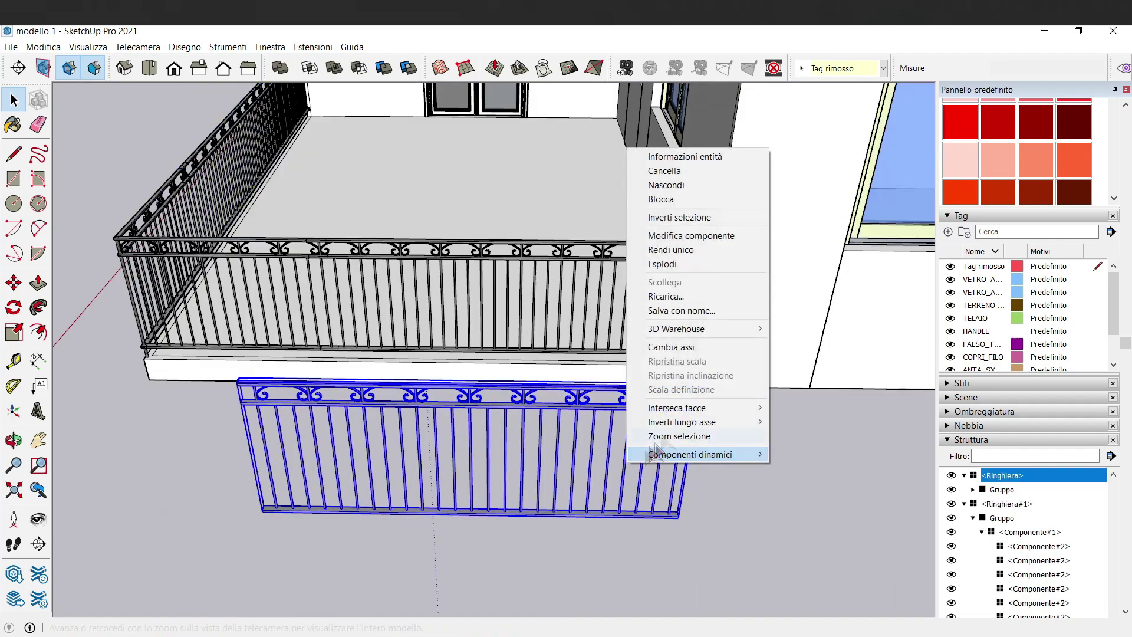
{"action": "left_click", "coordinate": [694, 263]}
Make the copied railing's inner component unique, then deselect it
{"action": "double_click", "coordinate": [623, 416]}
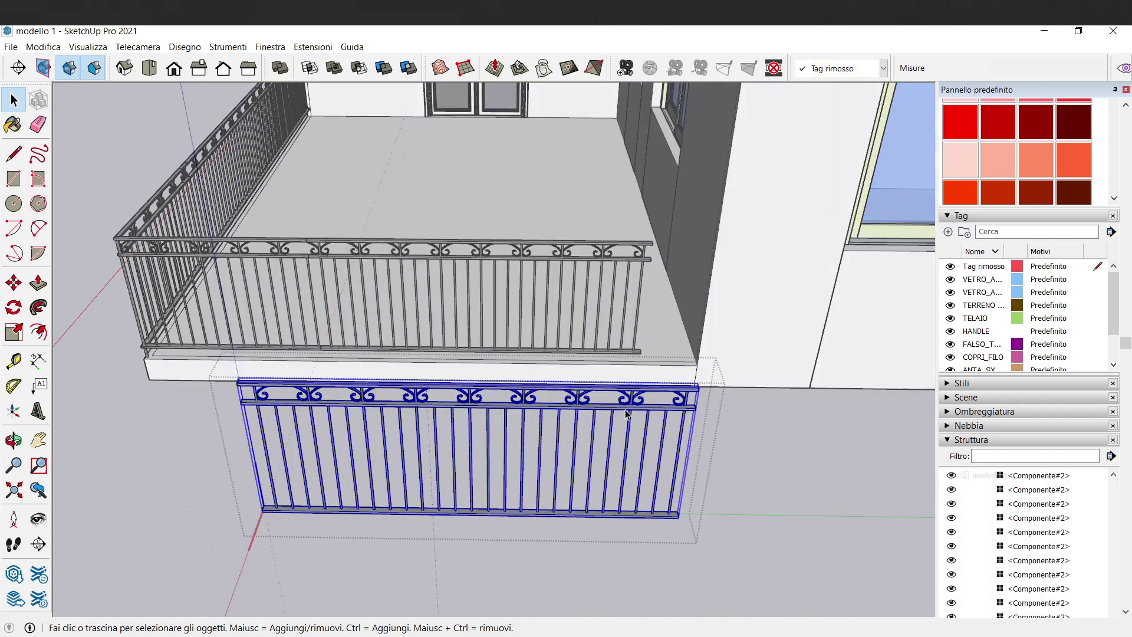
{"action": "right_click", "coordinate": [627, 416]}
{"action": "left_click", "coordinate": [614, 413]}
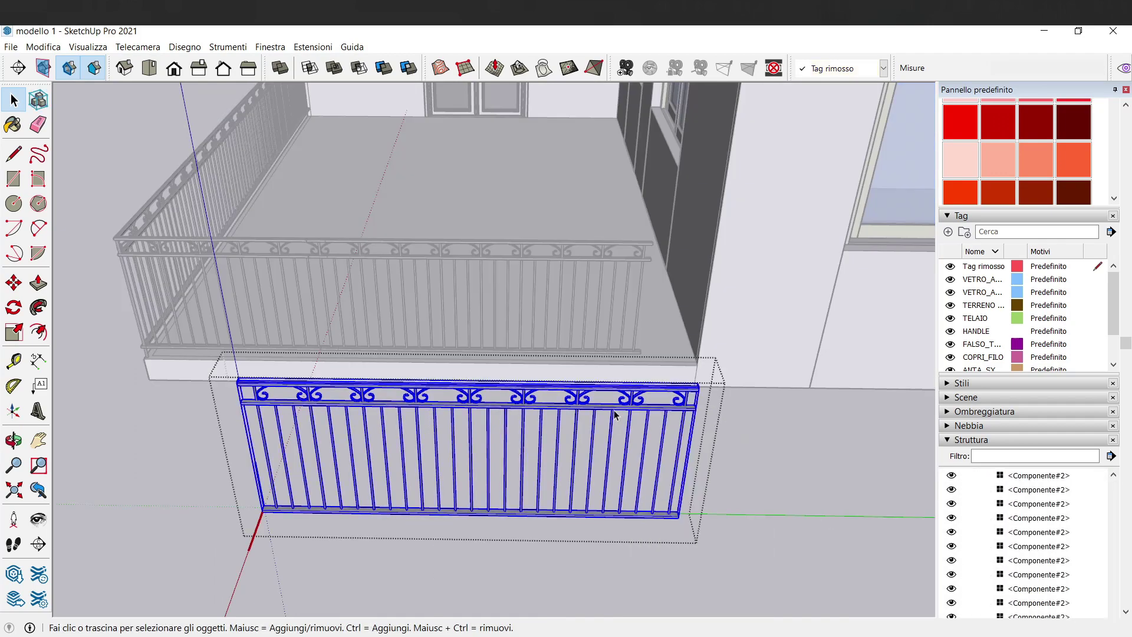
{"action": "right_click", "coordinate": [615, 408]}
{"action": "left_click", "coordinate": [710, 184]}
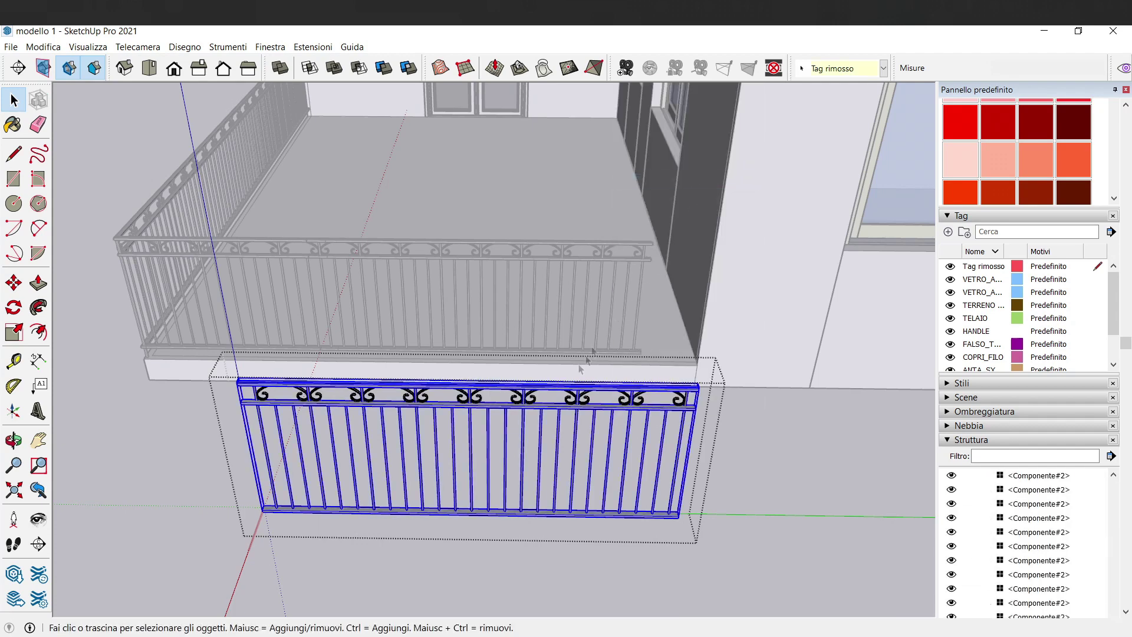
{"action": "left_click", "coordinate": [718, 548]}
Select the whole copied railing with its scrollwork and begin lifting it upward
{"action": "left_click", "coordinate": [676, 522]}
{"action": "scroll", "coordinate": [677, 504], "scroll_direction": "up", "scroll_amount": 2}
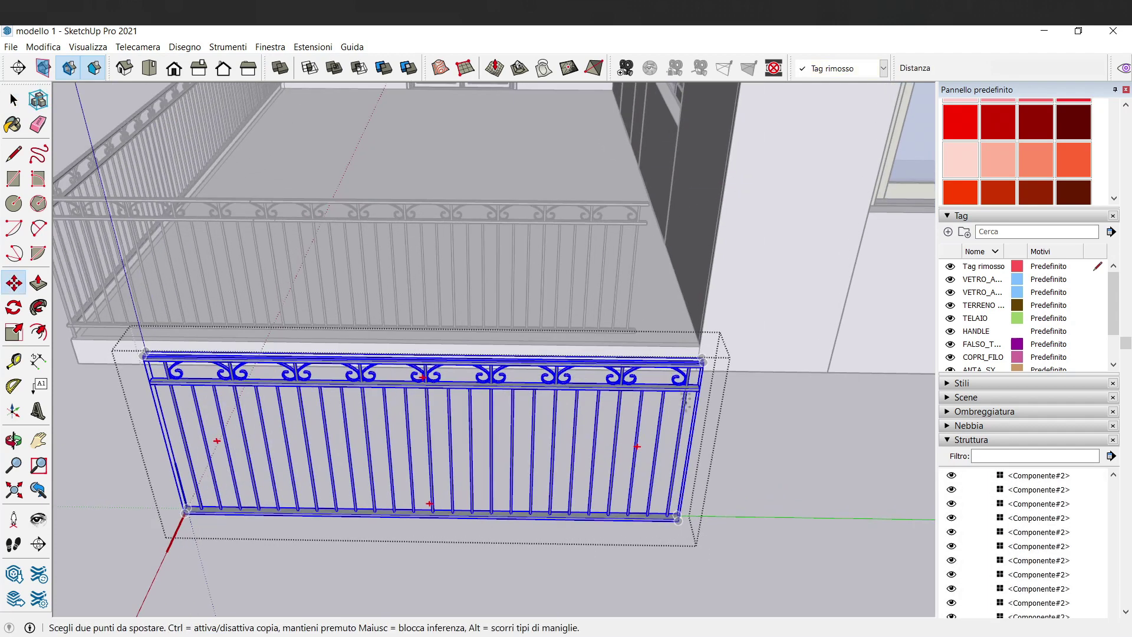
{"action": "left_click", "coordinate": [619, 364]}
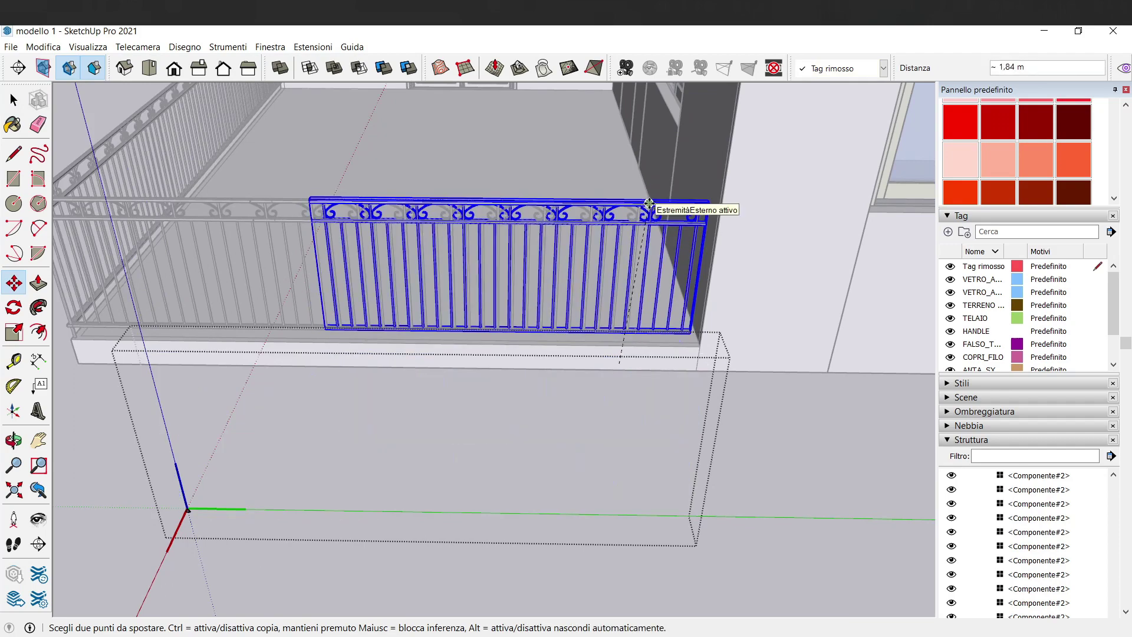
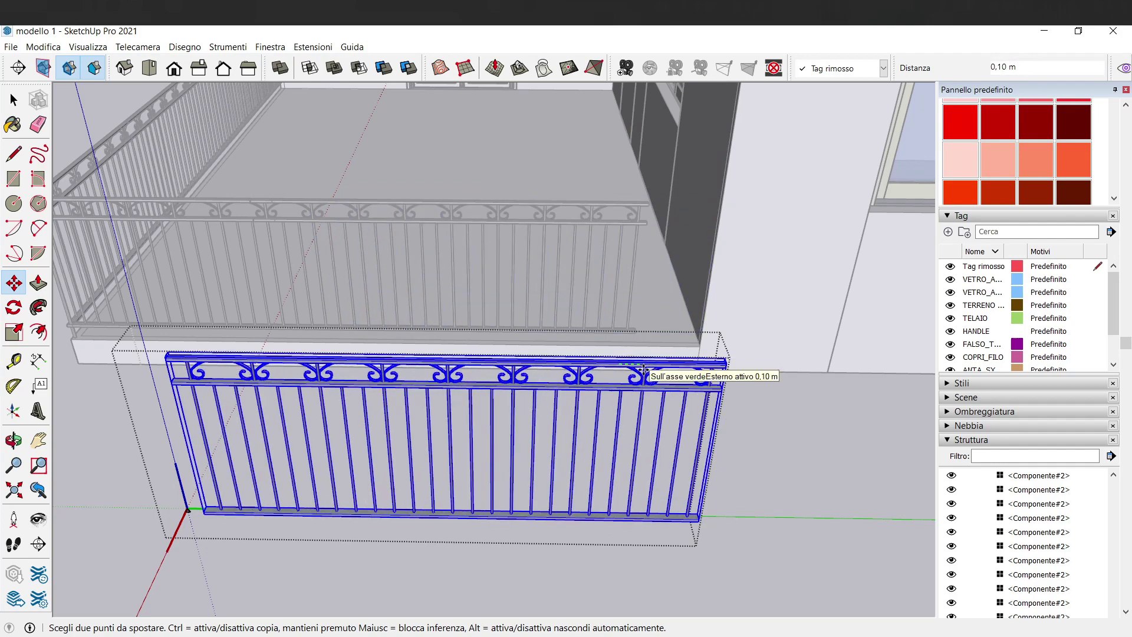
Drop the wrought-iron railing copy onto the lower front base and enter it for editing
{"action": "left_click", "coordinate": [669, 547]}
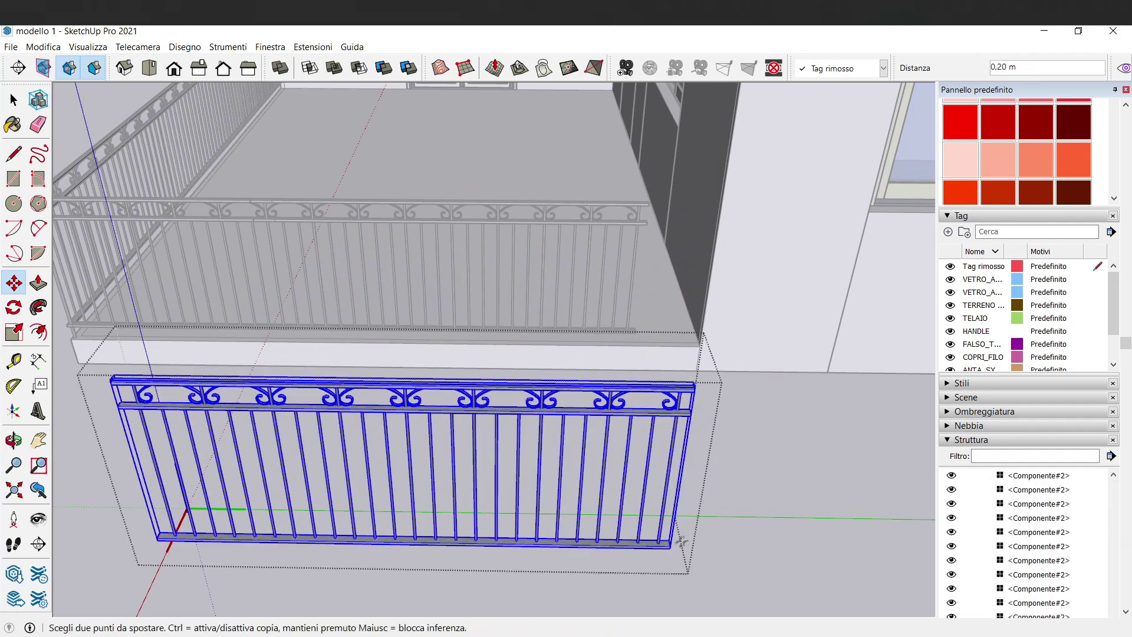
{"action": "left_click", "coordinate": [693, 381]}
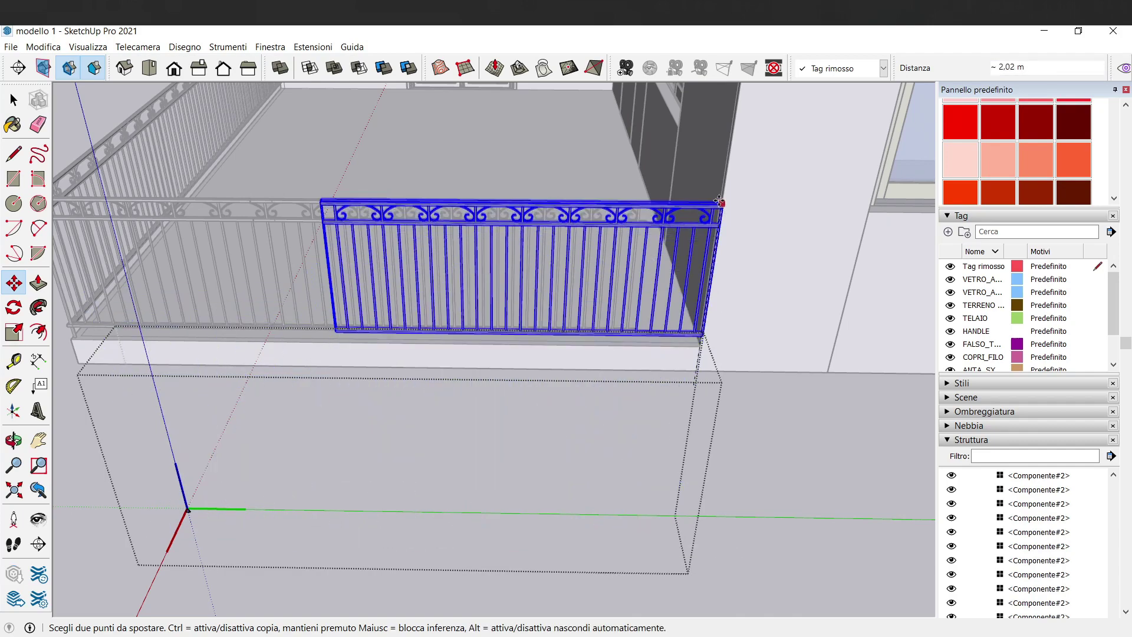
{"action": "key", "text": "Escape"}
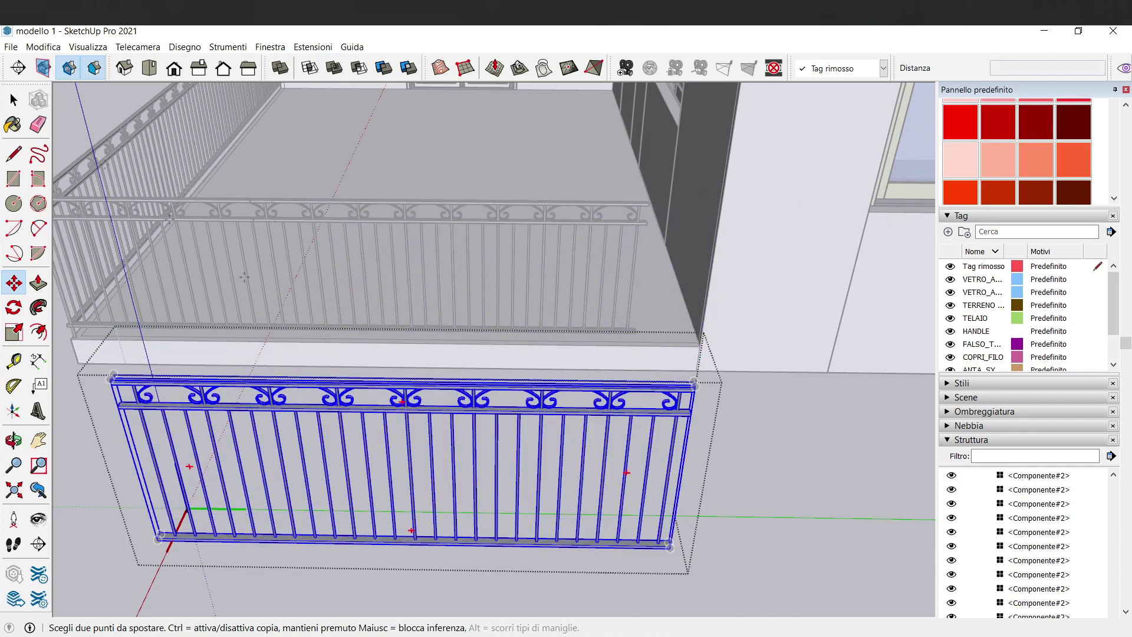
{"action": "key", "text": "space"}
{"action": "double_click", "coordinate": [600, 420]}
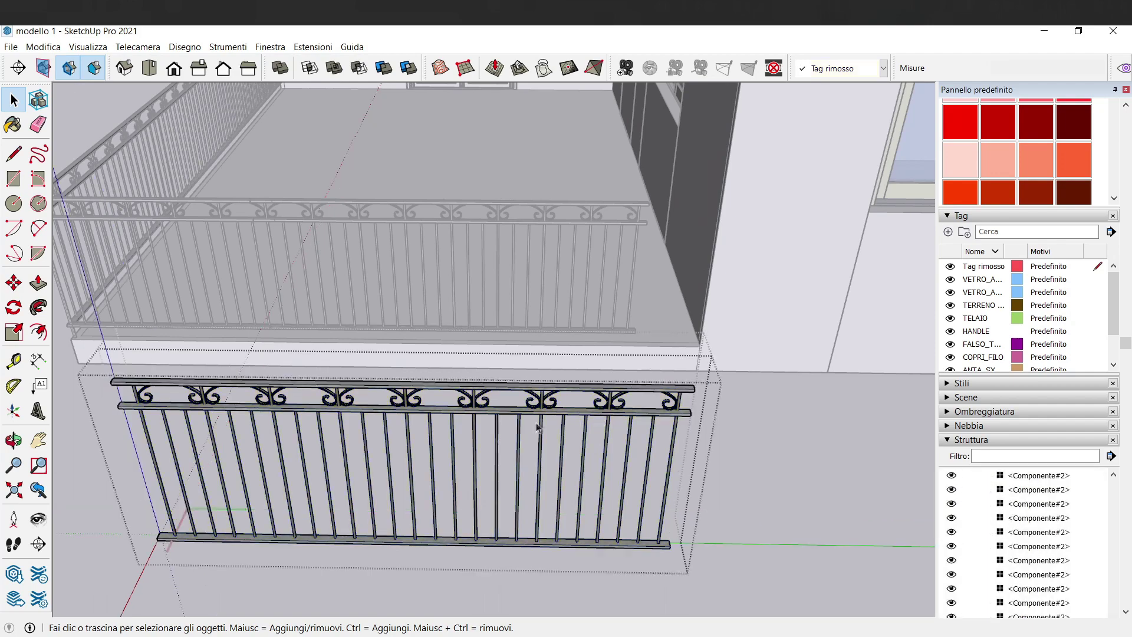
Inside the railing group, delete the vertical bars on the left side
{"action": "left_click", "coordinate": [496, 446]}
{"action": "double_click", "coordinate": [519, 436]}
{"action": "left_click_drag", "start_coordinate": [525, 438], "coordinate": [59, 478]}
{"action": "key", "text": "Delete"}
{"action": "scroll", "coordinate": [512, 475], "scroll_direction": "down", "scroll_amount": 2}
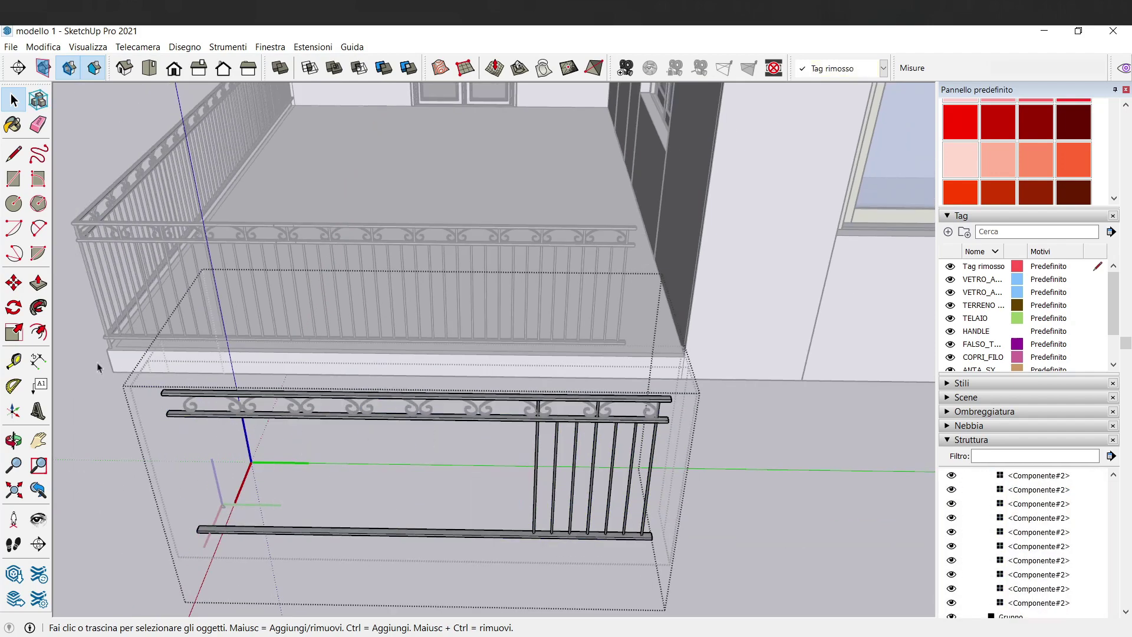
Move the rails' left ends along the green axis to shorten them
{"action": "key", "text": "m"}
{"action": "scroll", "coordinate": [200, 567], "scroll_direction": "up", "scroll_amount": 1}
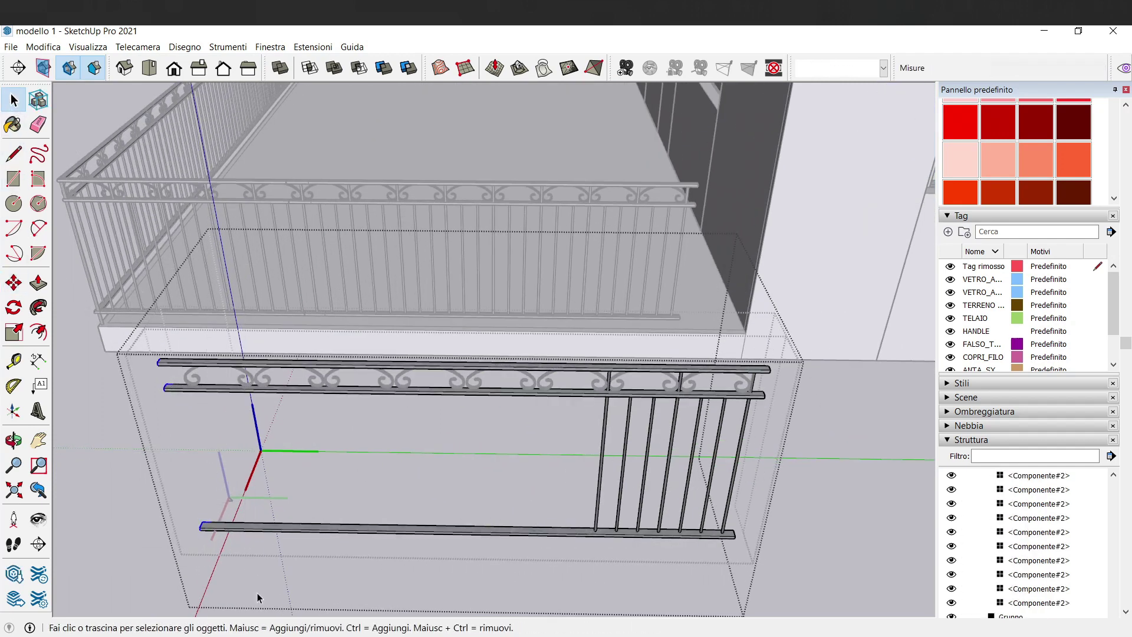
{"action": "left_click", "coordinate": [197, 541]}
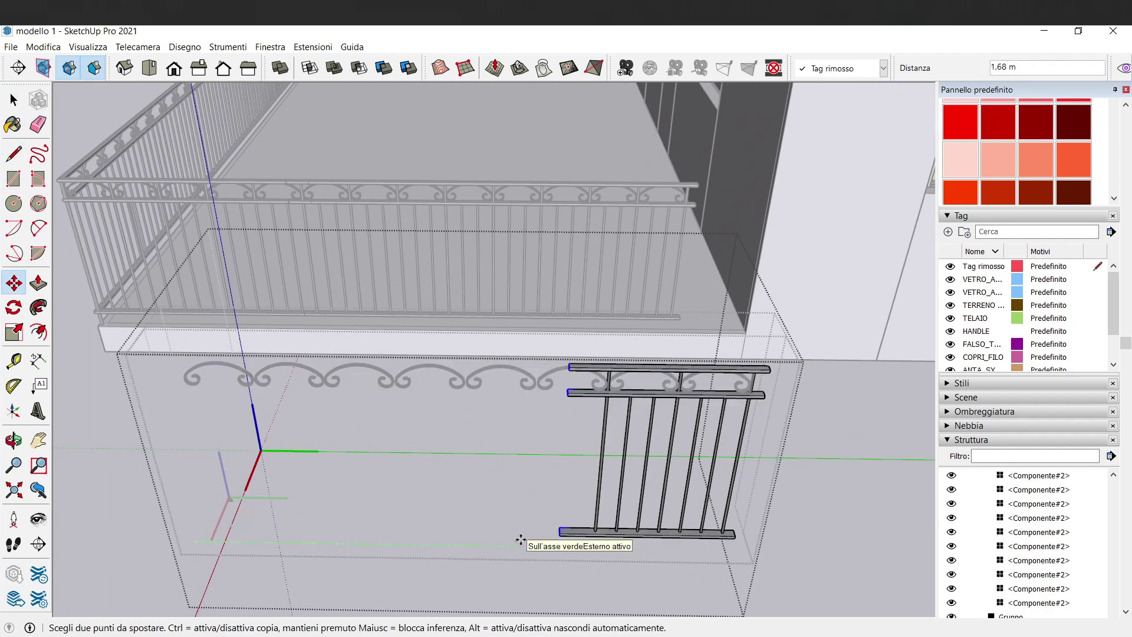
{"action": "left_click", "coordinate": [547, 540]}
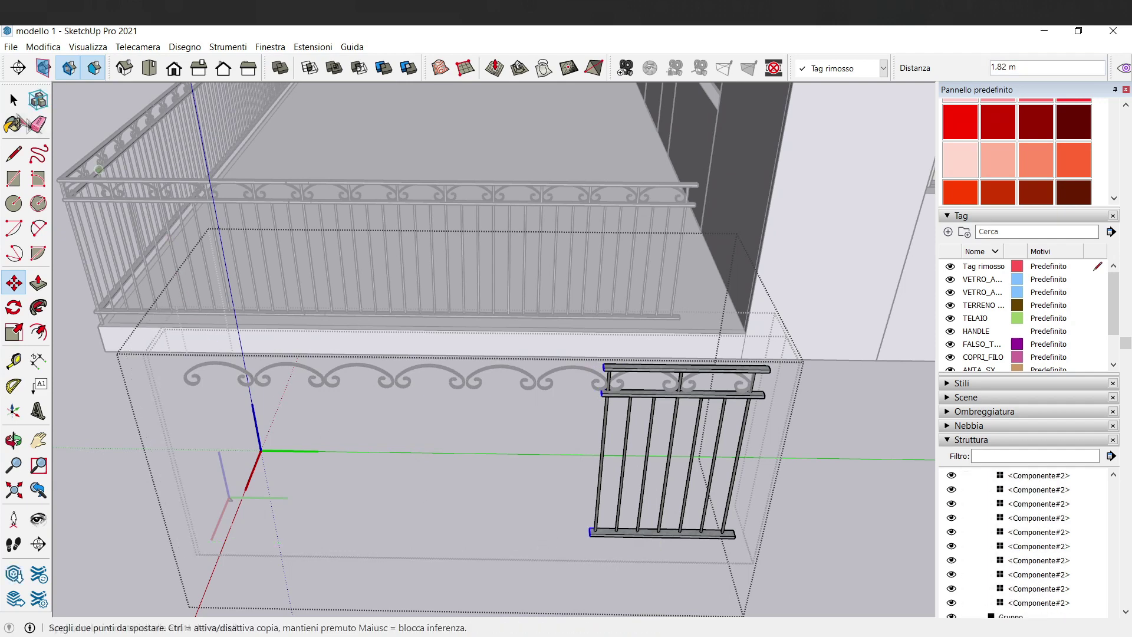
{"action": "left_click", "coordinate": [14, 100]}
Delete the extra scroll curves and the leftover piece beyond the shortened rails
{"action": "double_click", "coordinate": [223, 373]}
{"action": "left_click", "coordinate": [299, 384]}
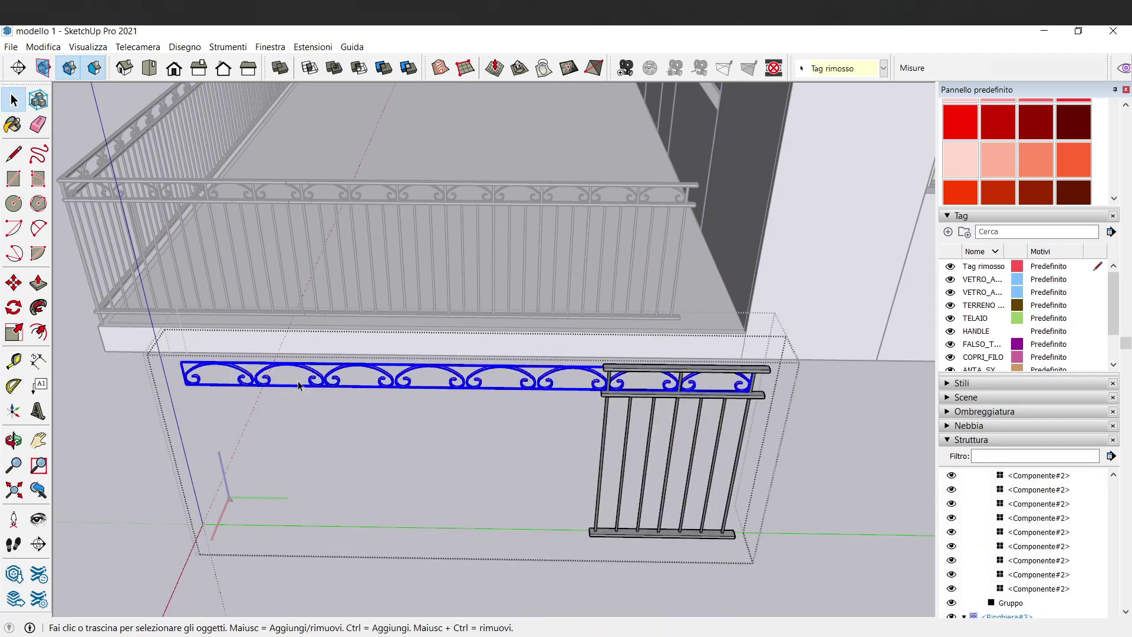
{"action": "double_click", "coordinate": [318, 379]}
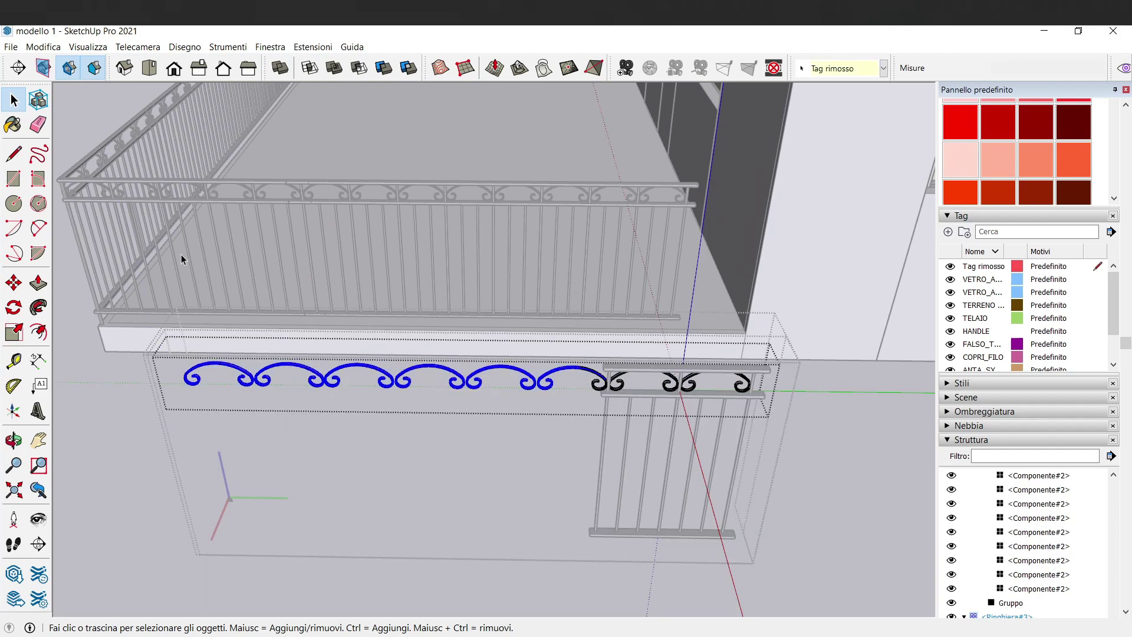
{"action": "key", "text": "Delete"}
{"action": "scroll", "coordinate": [577, 334], "scroll_direction": "up", "scroll_amount": 5}
{"action": "scroll", "coordinate": [577, 335], "scroll_direction": "up", "scroll_amount": 3}
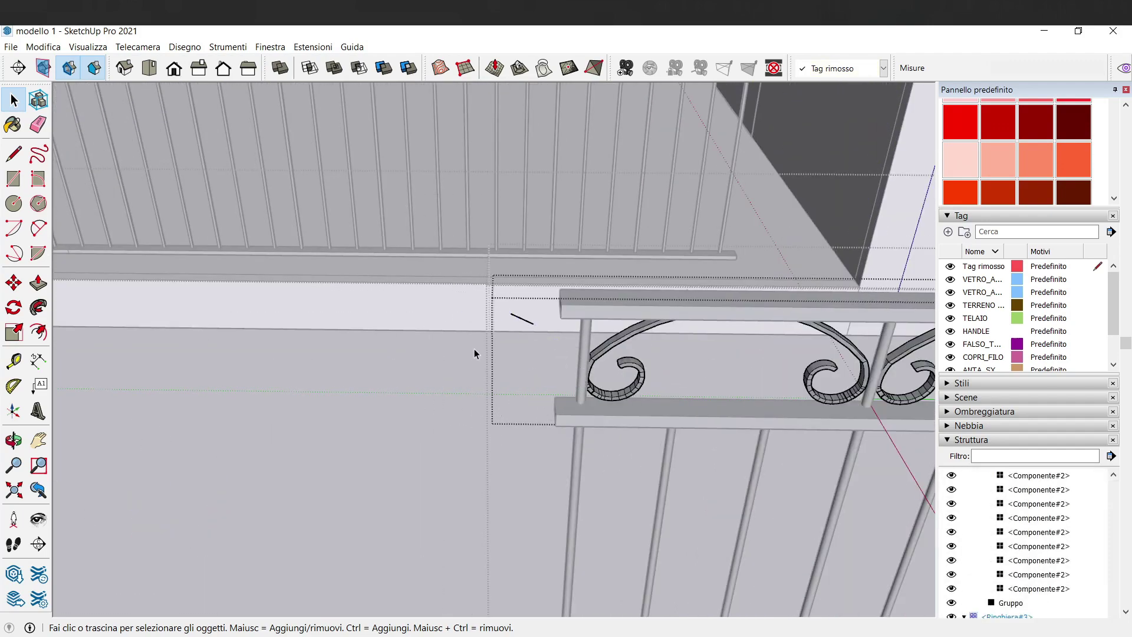
{"action": "left_click_drag", "start_coordinate": [475, 355], "coordinate": [475, 345]}
{"action": "scroll", "coordinate": [419, 379], "scroll_direction": "down", "scroll_amount": 3}
{"action": "scroll", "coordinate": [301, 384], "scroll_direction": "down", "scroll_amount": 3}
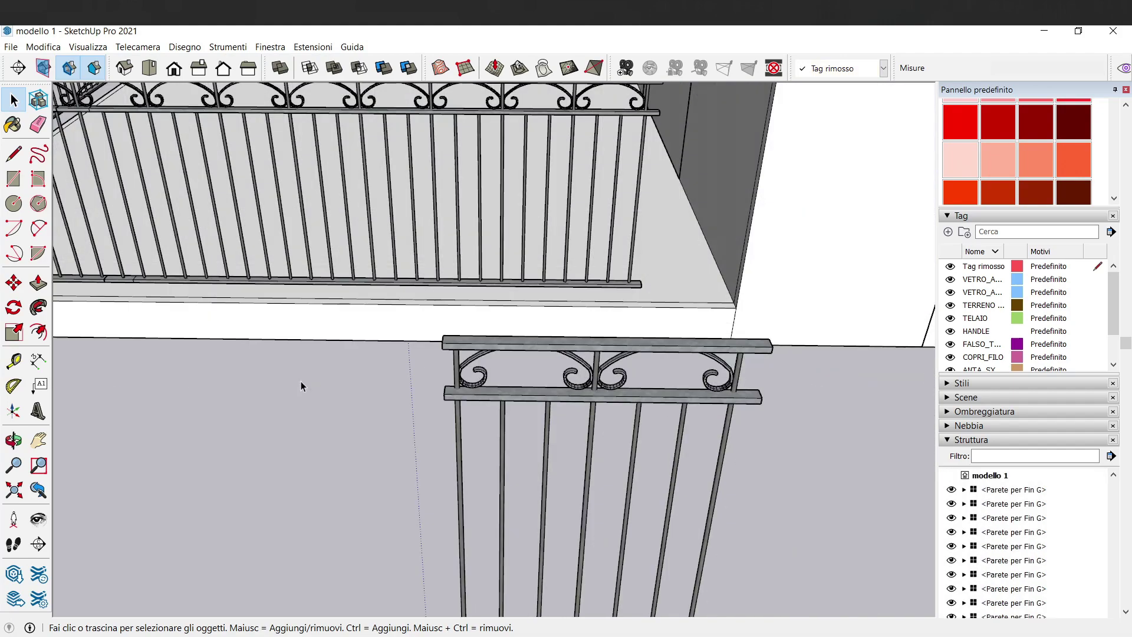
{"action": "scroll", "coordinate": [442, 388], "scroll_direction": "down", "scroll_amount": 2}
{"action": "left_click", "coordinate": [443, 387]}
Move the short railing section by its corner to the balcony railing's end
{"action": "scroll", "coordinate": [437, 393], "scroll_direction": "down", "scroll_amount": 2}
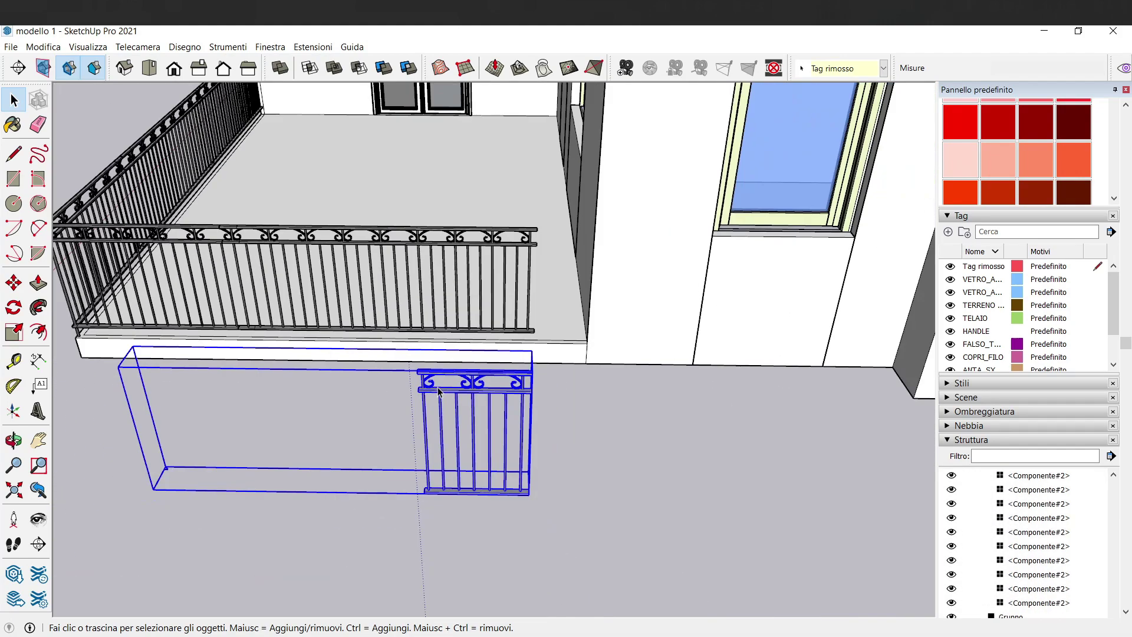
{"action": "double_click", "coordinate": [443, 390]}
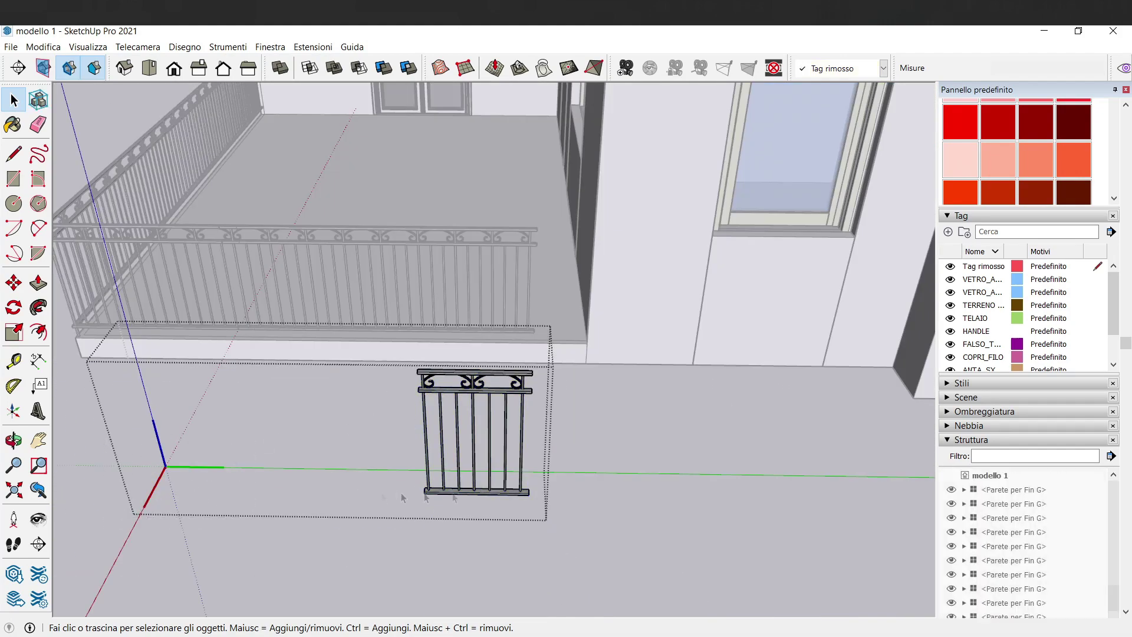
{"action": "left_click", "coordinate": [563, 421]}
{"action": "key", "text": "m"}
{"action": "scroll", "coordinate": [412, 436], "scroll_direction": "up", "scroll_amount": 3}
{"action": "scroll", "coordinate": [407, 436], "scroll_direction": "up", "scroll_amount": 3}
{"action": "left_click", "coordinate": [386, 602]}
{"action": "scroll", "coordinate": [554, 248], "scroll_direction": "down", "scroll_amount": 3}
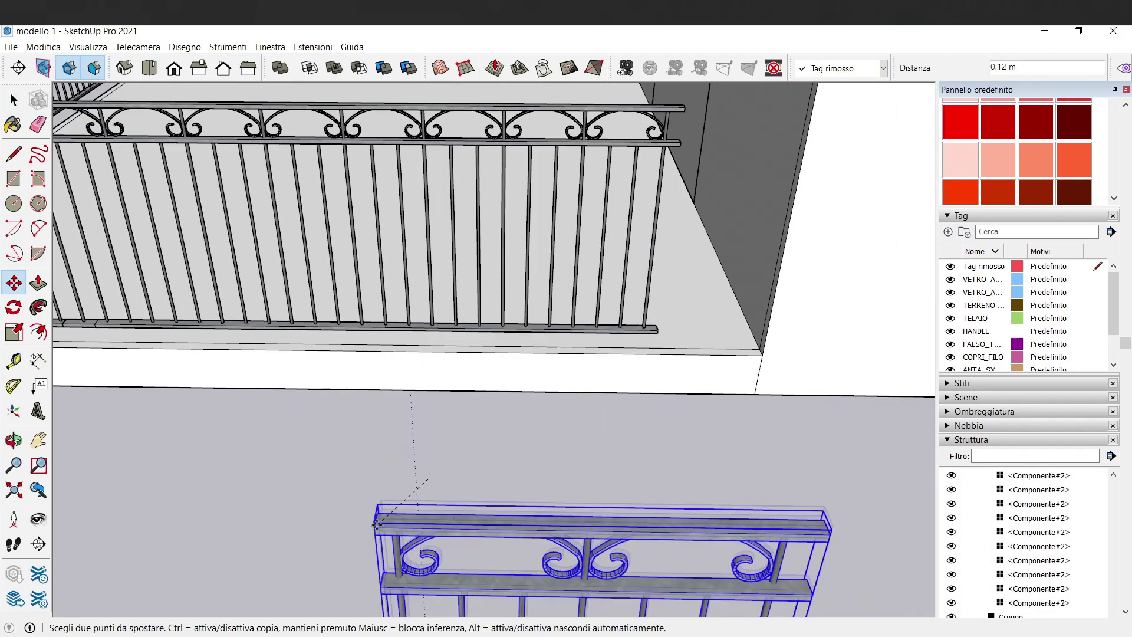
{"action": "left_click", "coordinate": [632, 156]}
Snap the section's endpoint so it sits flush with the balcony railing
{"action": "middle_click_drag", "start_coordinate": [632, 156], "coordinate": [627, 254]}
{"action": "scroll", "coordinate": [589, 342], "scroll_direction": "up", "scroll_amount": 3}
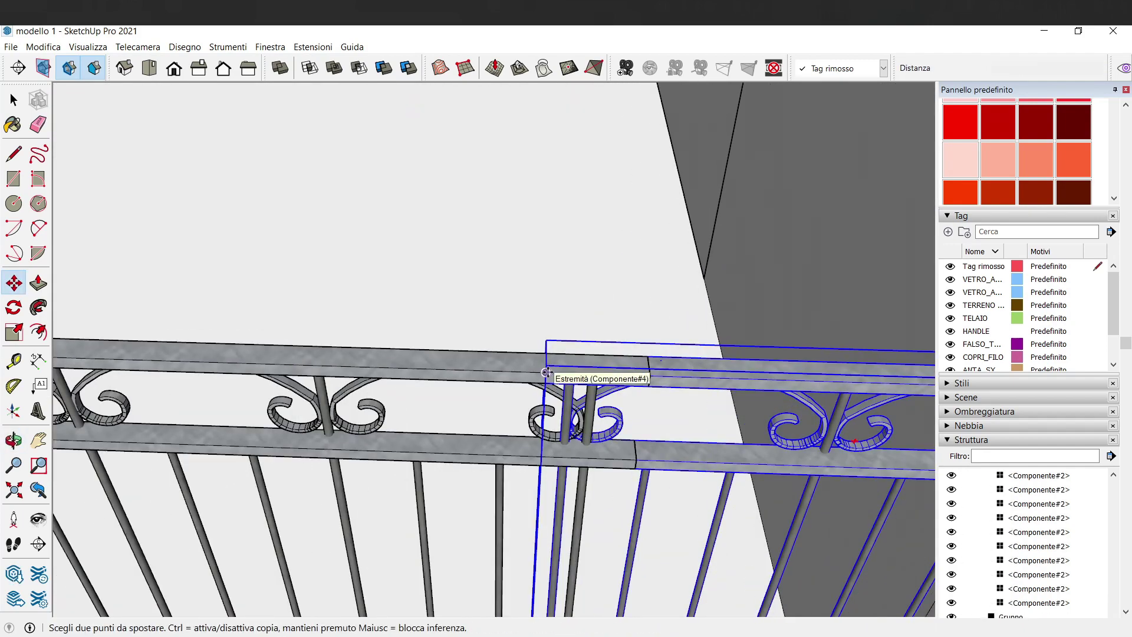
{"action": "left_click", "coordinate": [546, 372]}
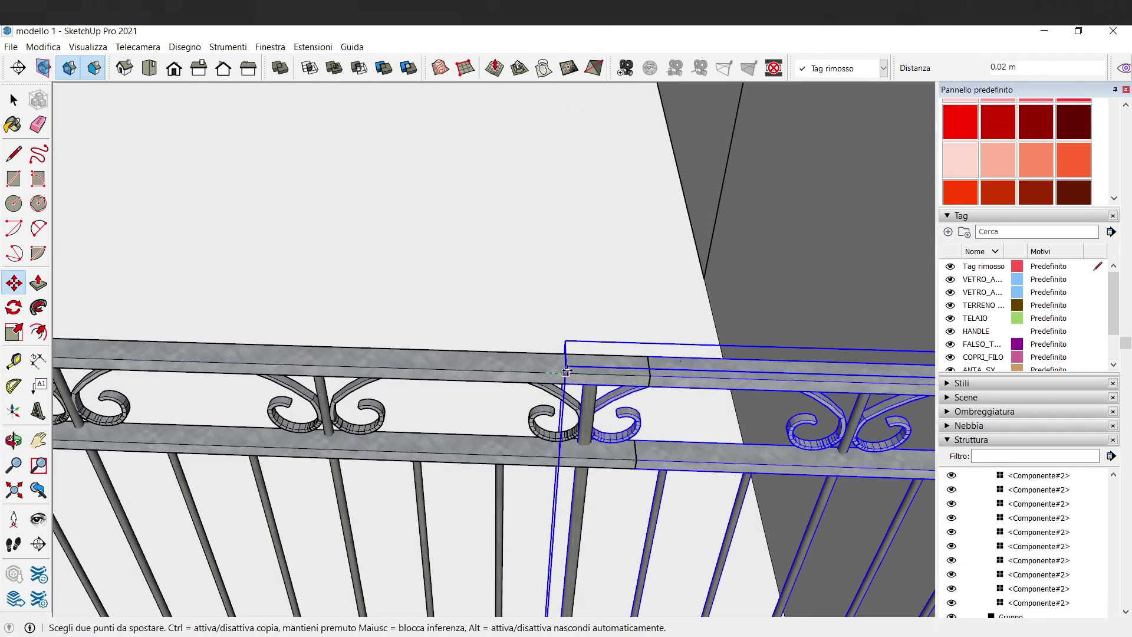
{"action": "left_click", "coordinate": [566, 372]}
{"action": "scroll", "coordinate": [566, 372], "scroll_direction": "down", "scroll_amount": 3}
{"action": "scroll", "coordinate": [566, 372], "scroll_direction": "down", "scroll_amount": 2}
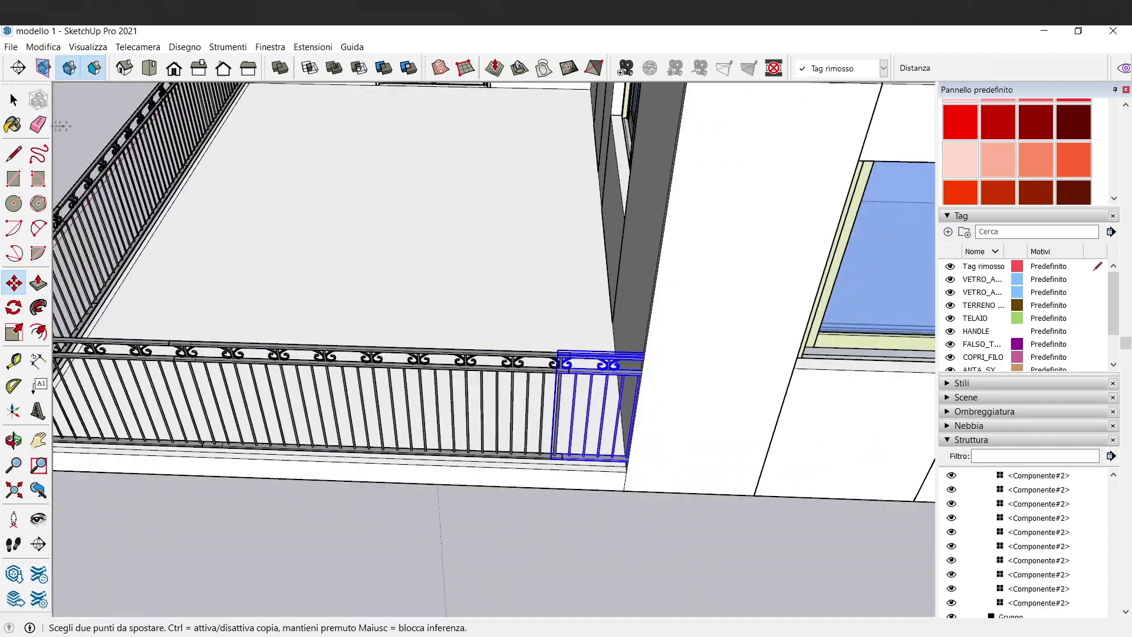
{"action": "scroll", "coordinate": [436, 511], "scroll_direction": "down", "scroll_amount": 5}
{"action": "scroll", "coordinate": [437, 511], "scroll_direction": "down", "scroll_amount": 4}
{"action": "mouse_move", "coordinate": [530, 412]}
{"action": "middle_mouse_down"}
{"action": "mouse_move", "coordinate": [631, 379]}
{"action": "mouse_move", "coordinate": [233, 288]}
{"action": "middle_mouse_up"}
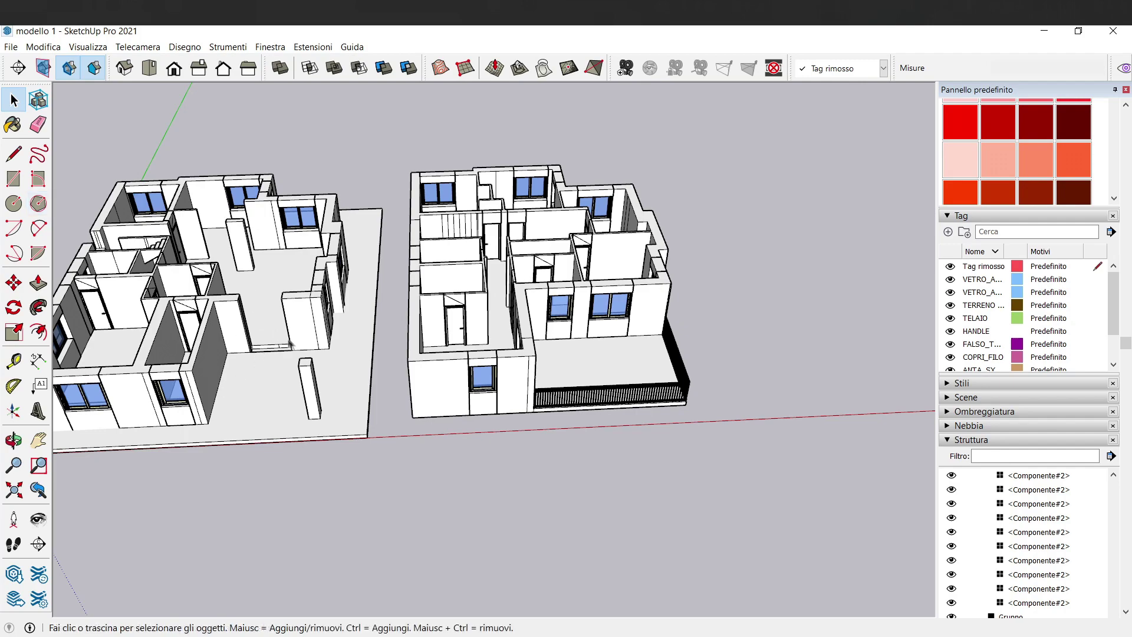
Push the thin floor strip at the wall base down by 0.20 m
{"action": "scroll", "coordinate": [263, 305], "scroll_direction": "up", "scroll_amount": 2}
{"action": "scroll", "coordinate": [263, 379], "scroll_direction": "up", "scroll_amount": 3}
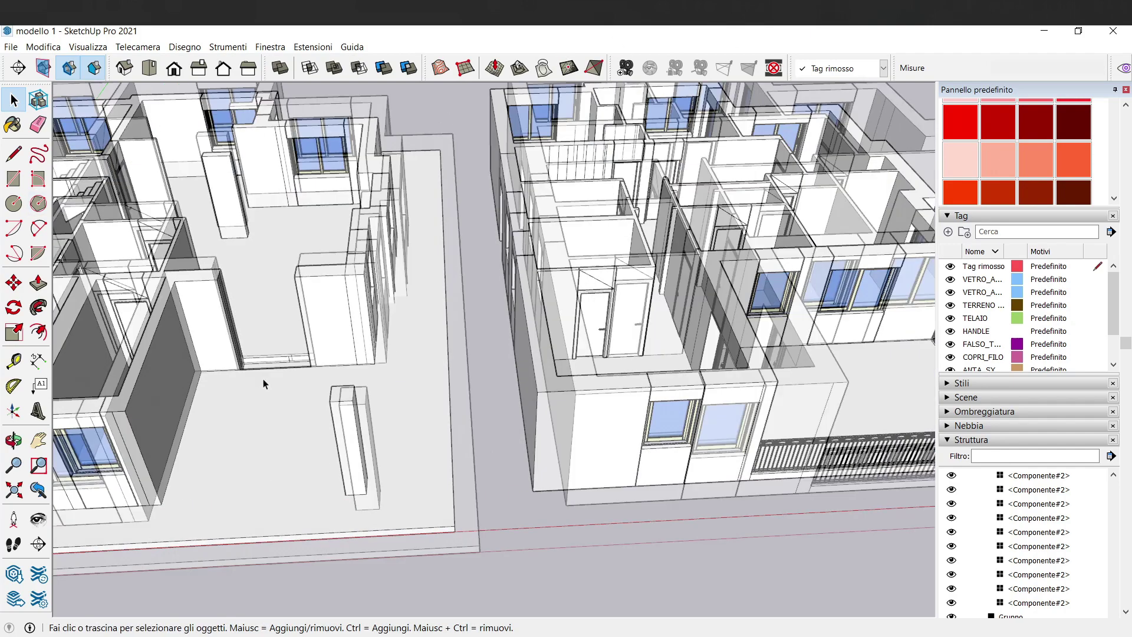
{"action": "scroll", "coordinate": [277, 382], "scroll_direction": "up", "scroll_amount": 3}
{"action": "scroll", "coordinate": [281, 382], "scroll_direction": "up", "scroll_amount": 3}
{"action": "middle_click_drag", "start_coordinate": [282, 382], "coordinate": [280, 396]}
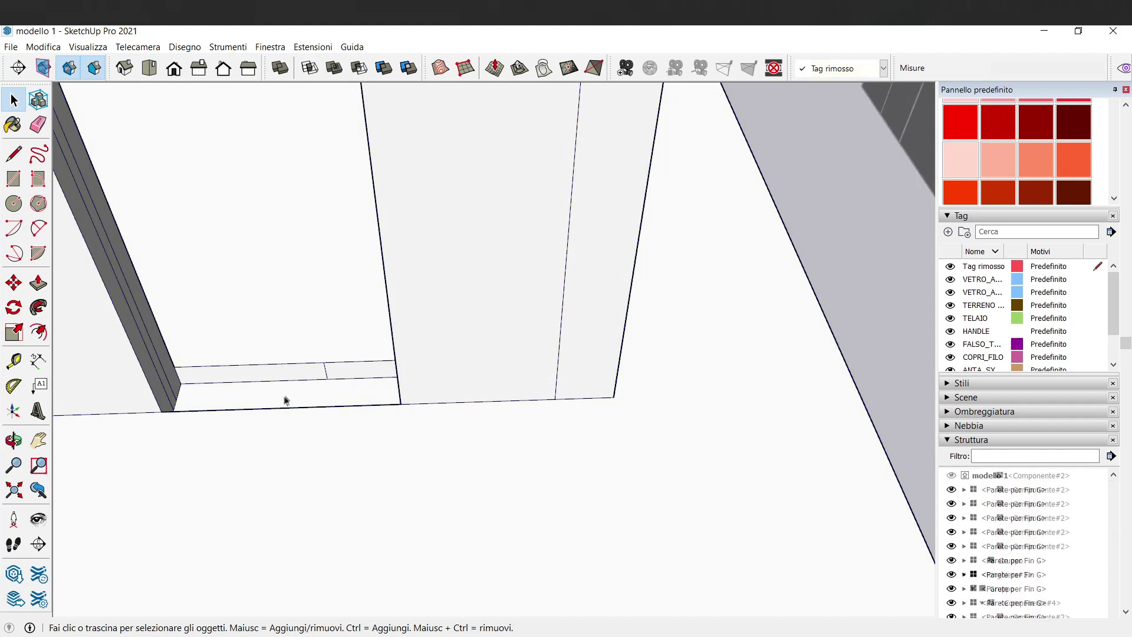
{"action": "left_click", "coordinate": [288, 400]}
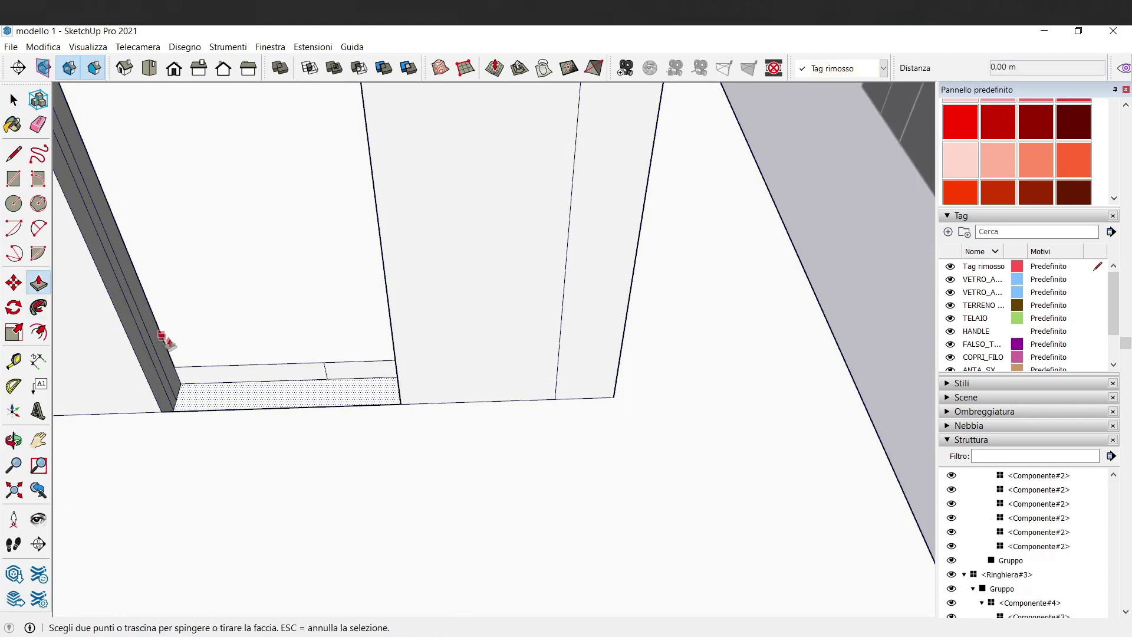
{"action": "left_click", "coordinate": [212, 379]}
{"action": "left_click", "coordinate": [228, 356]}
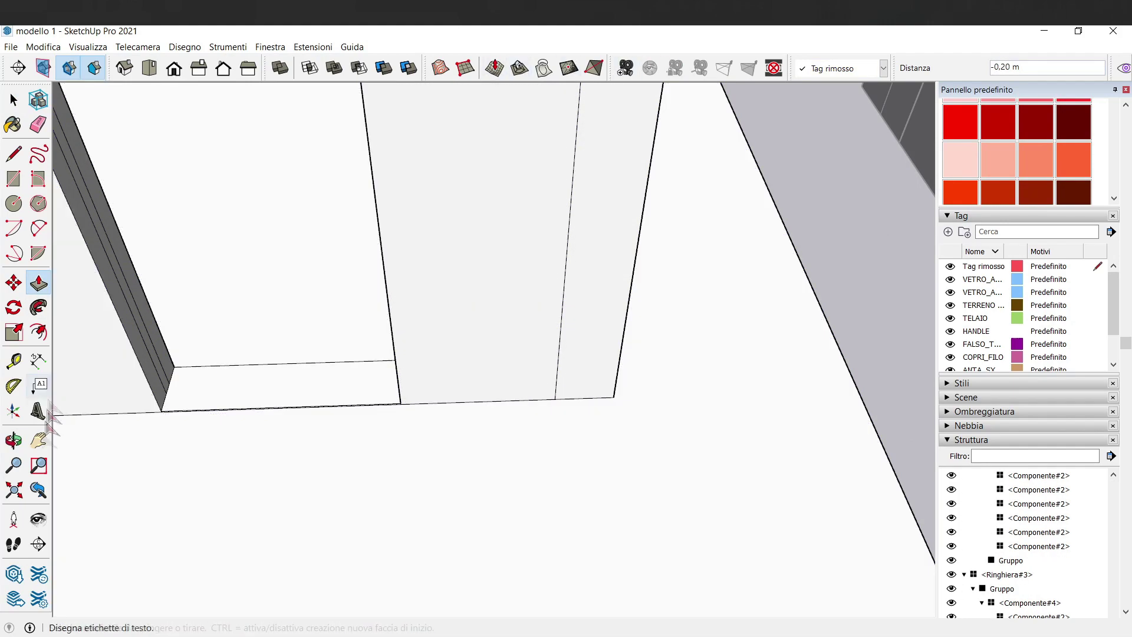
Search 3D Warehouse for 'porta ingresso'
{"action": "left_click", "coordinate": [13, 575]}
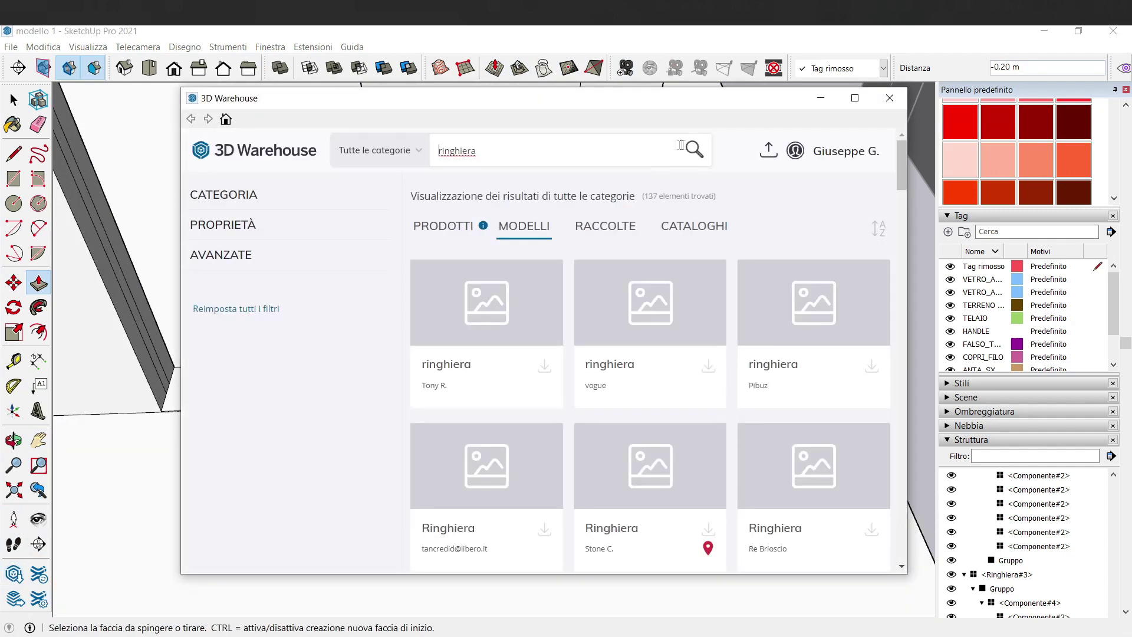
{"action": "type", "text": "porta "}
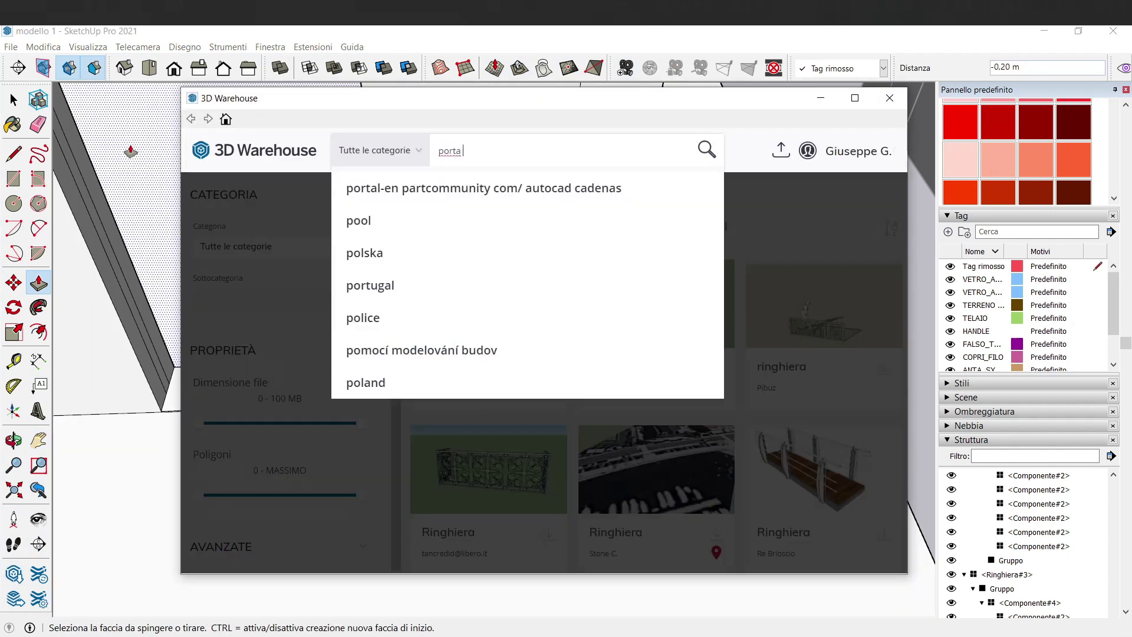
{"action": "type", "text": "ingresso"}
{"action": "key", "text": "Return"}
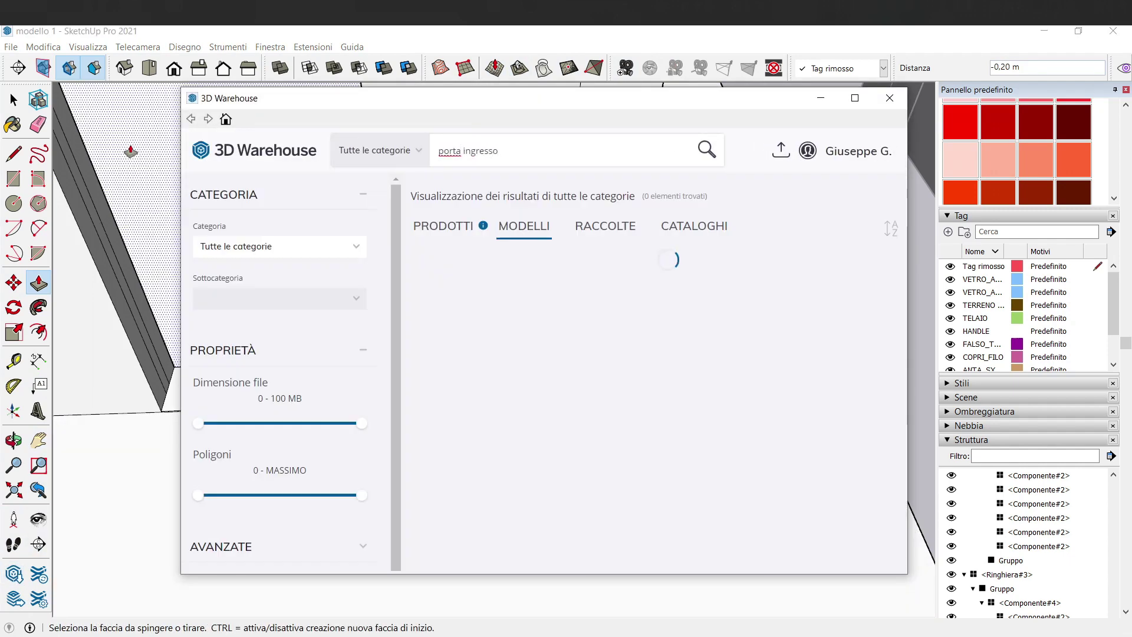
Download the Reinforced door from the results and load it into the model
{"action": "scroll", "coordinate": [610, 336], "scroll_direction": "down", "scroll_amount": 5}
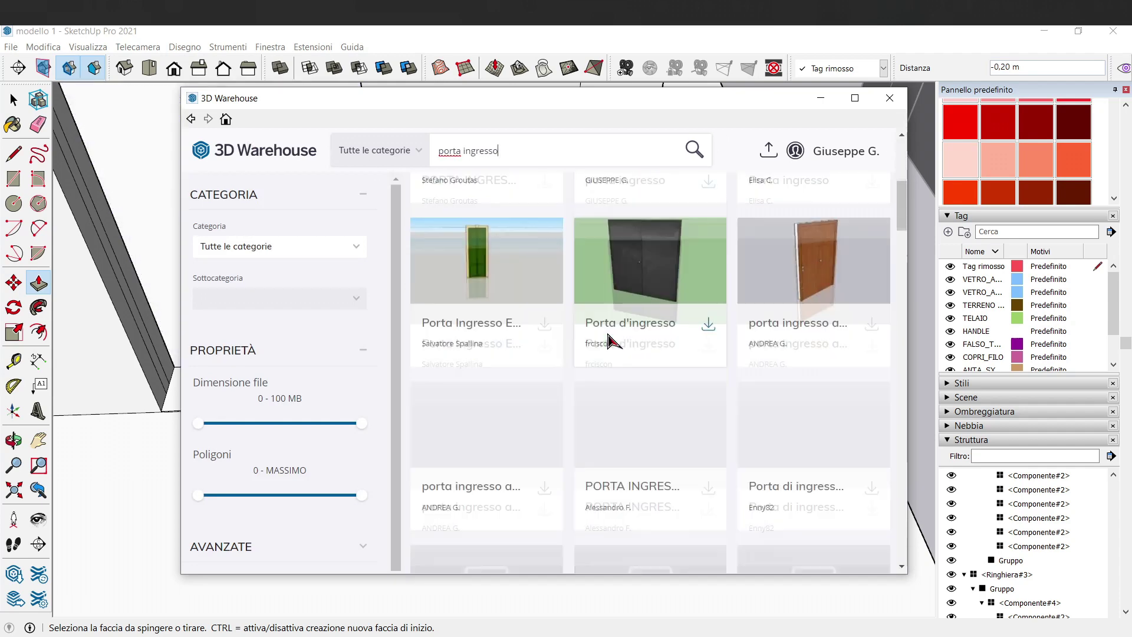
{"action": "scroll", "coordinate": [614, 342], "scroll_direction": "down", "scroll_amount": 1}
{"action": "scroll", "coordinate": [820, 339], "scroll_direction": "up", "scroll_amount": 2}
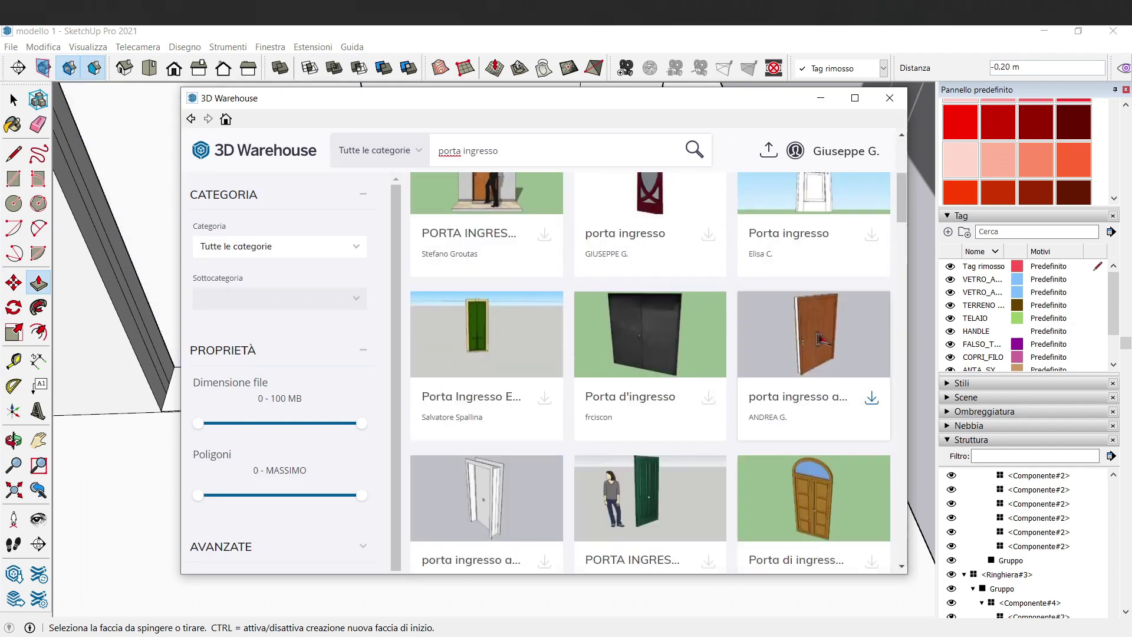
{"action": "scroll", "coordinate": [837, 398], "scroll_direction": "down", "scroll_amount": 5}
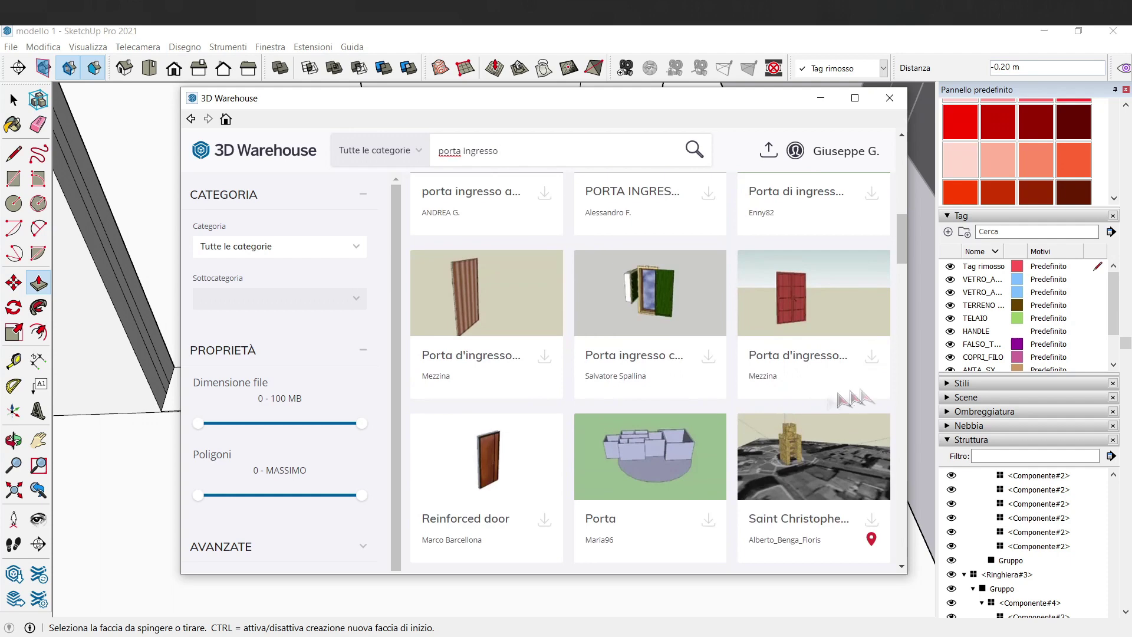
{"action": "scroll", "coordinate": [825, 405], "scroll_direction": "down", "scroll_amount": 3}
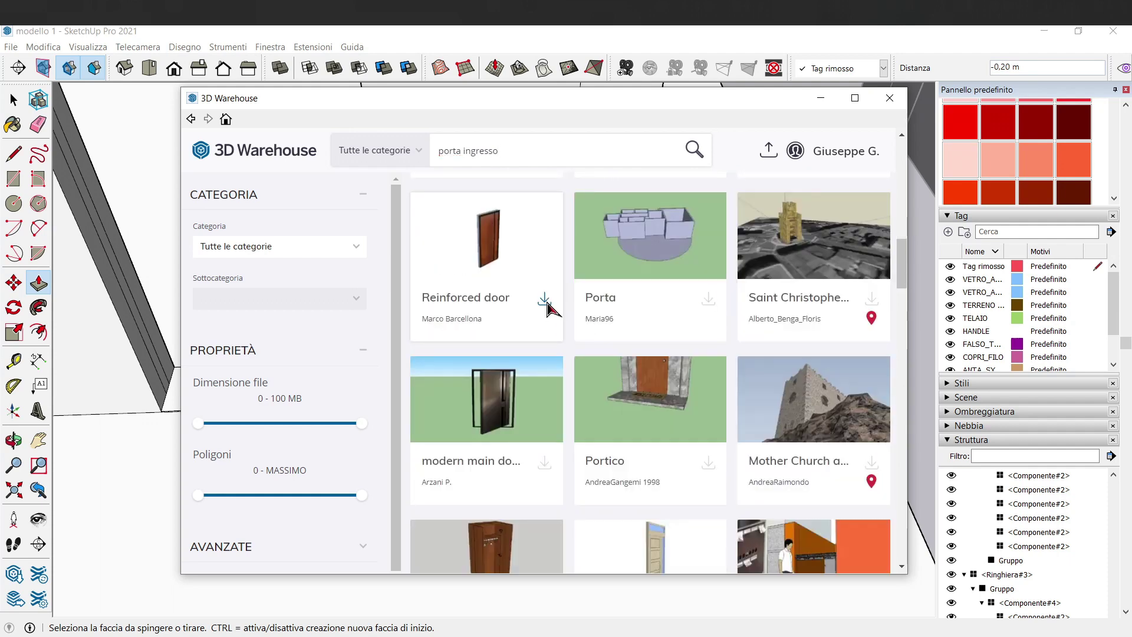
{"action": "left_click", "coordinate": [544, 299]}
{"action": "left_click", "coordinate": [495, 373]}
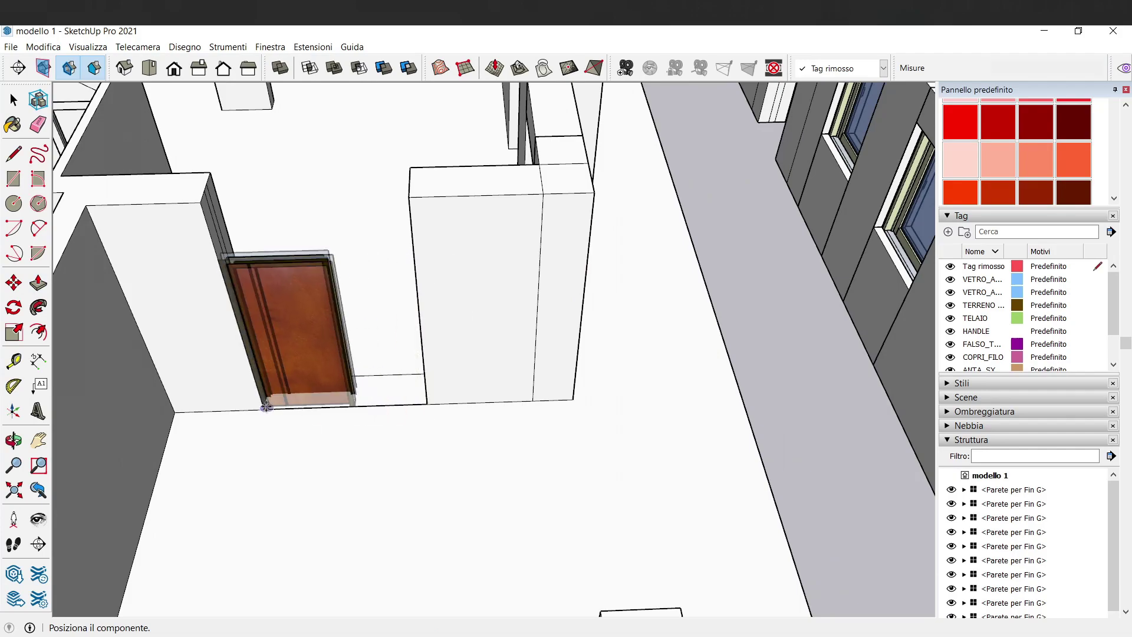
Place the Reinforced door on the floor and enter the component for editing
{"action": "left_click", "coordinate": [297, 438]}
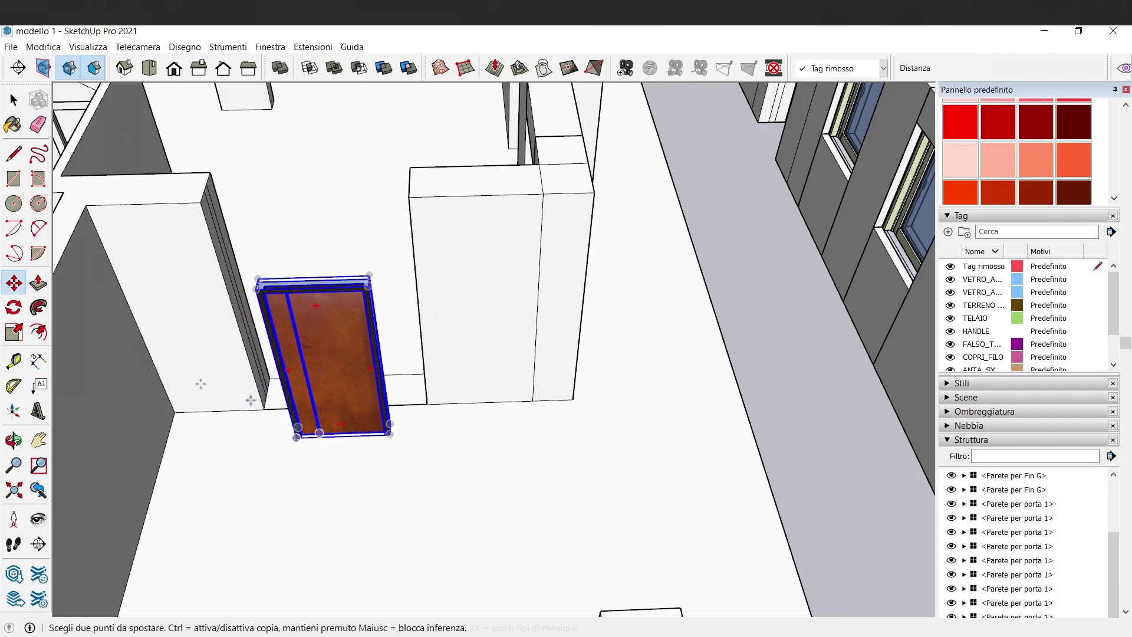
{"action": "mouse_move", "coordinate": [330, 448]}
{"action": "middle_mouse_down"}
{"action": "mouse_move", "coordinate": [727, 422]}
{"action": "mouse_move", "coordinate": [842, 389]}
{"action": "mouse_move", "coordinate": [611, 383]}
{"action": "mouse_move", "coordinate": [495, 401]}
{"action": "mouse_move", "coordinate": [662, 475]}
{"action": "mouse_move", "coordinate": [649, 437]}
{"action": "mouse_move", "coordinate": [732, 420]}
{"action": "mouse_move", "coordinate": [690, 421]}
{"action": "middle_mouse_up"}
{"action": "left_click", "coordinate": [14, 99]}
{"action": "middle_click_drag", "start_coordinate": [471, 295], "coordinate": [619, 319]}
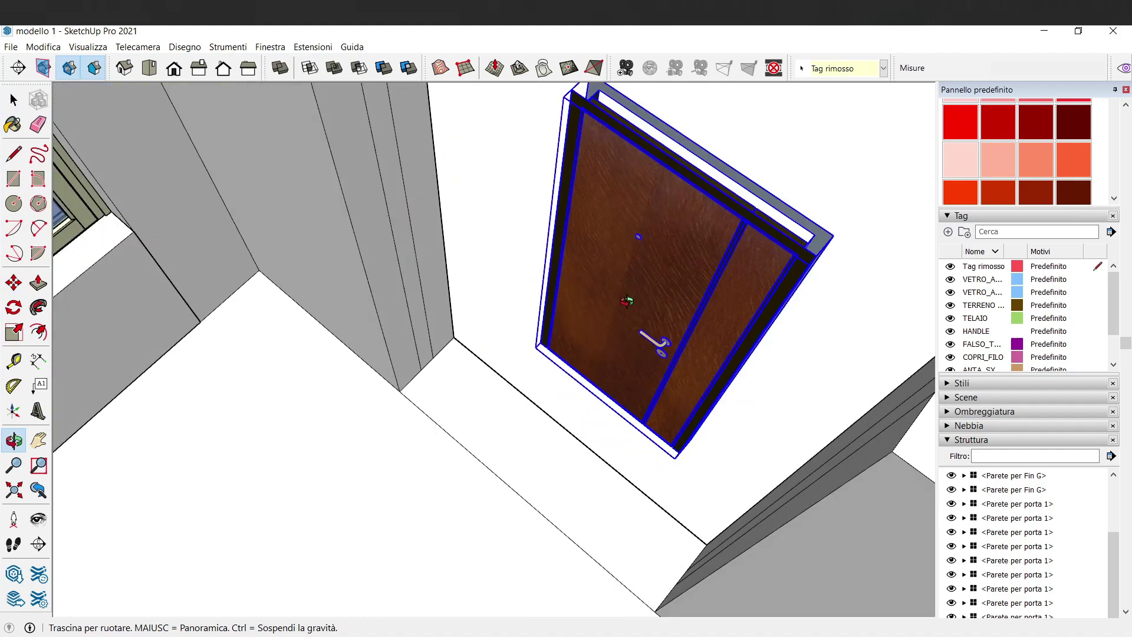
{"action": "scroll", "coordinate": [653, 328], "scroll_direction": "up", "scroll_amount": 5}
{"action": "double_click", "coordinate": [654, 335]}
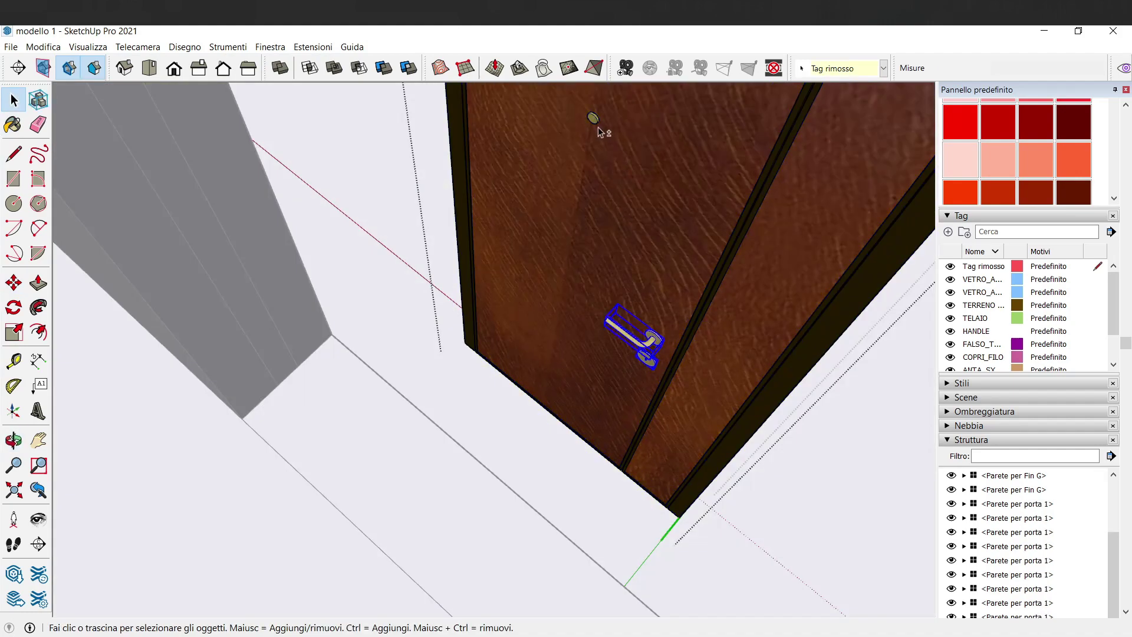
Copy the door handle onto the other face of the door leaf
{"action": "key", "text": "m"}
{"action": "middle_click_drag", "start_coordinate": [688, 270], "coordinate": [515, 350]}
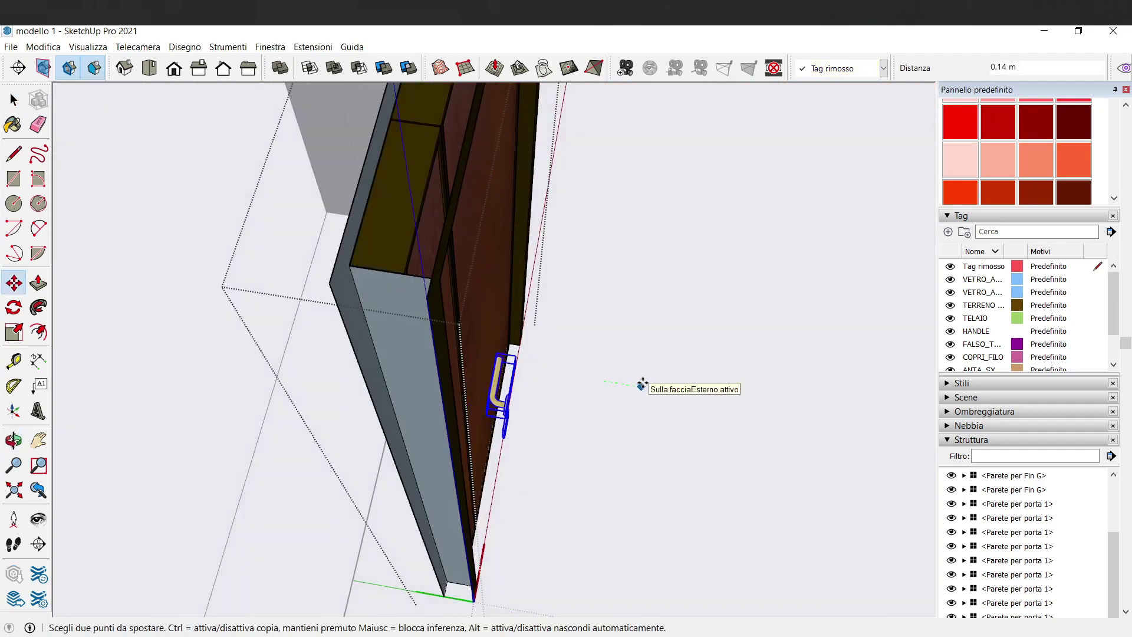
{"action": "mouse_move", "coordinate": [647, 384]}
{"action": "middle_mouse_down"}
{"action": "mouse_move", "coordinate": [764, 357]}
{"action": "mouse_move", "coordinate": [701, 401]}
{"action": "mouse_move", "coordinate": [581, 412]}
{"action": "middle_mouse_up"}
{"action": "left_click", "coordinate": [696, 407]}
{"action": "key", "text": "ctrl"}
{"action": "left_click", "coordinate": [712, 413]}
Scale the copied handle along green with a typed value of 1 and reposition it
{"action": "key", "text": "s"}
{"action": "left_click_drag", "start_coordinate": [527, 390], "coordinate": [514, 385]}
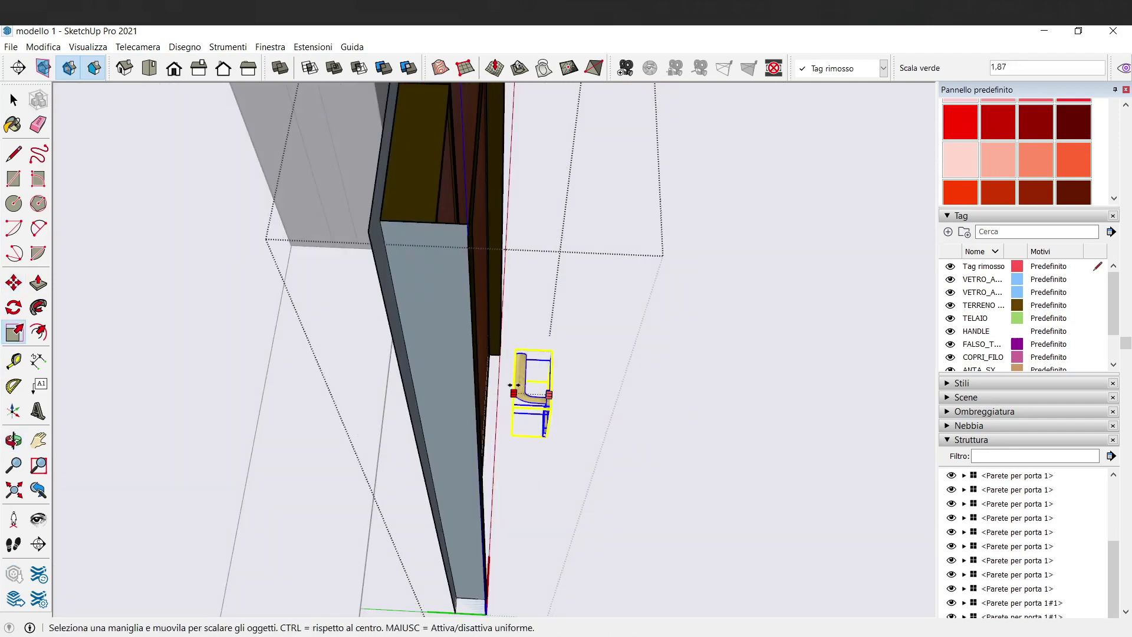
{"action": "type", "text": "1"}
{"action": "key", "text": "Return"}
{"action": "mouse_move", "coordinate": [518, 391]}
{"action": "middle_mouse_down"}
{"action": "mouse_move", "coordinate": [657, 460]}
{"action": "mouse_move", "coordinate": [560, 444]}
{"action": "mouse_move", "coordinate": [465, 381]}
{"action": "middle_mouse_up"}
{"action": "key", "text": "m"}
{"action": "left_click", "coordinate": [466, 381]}
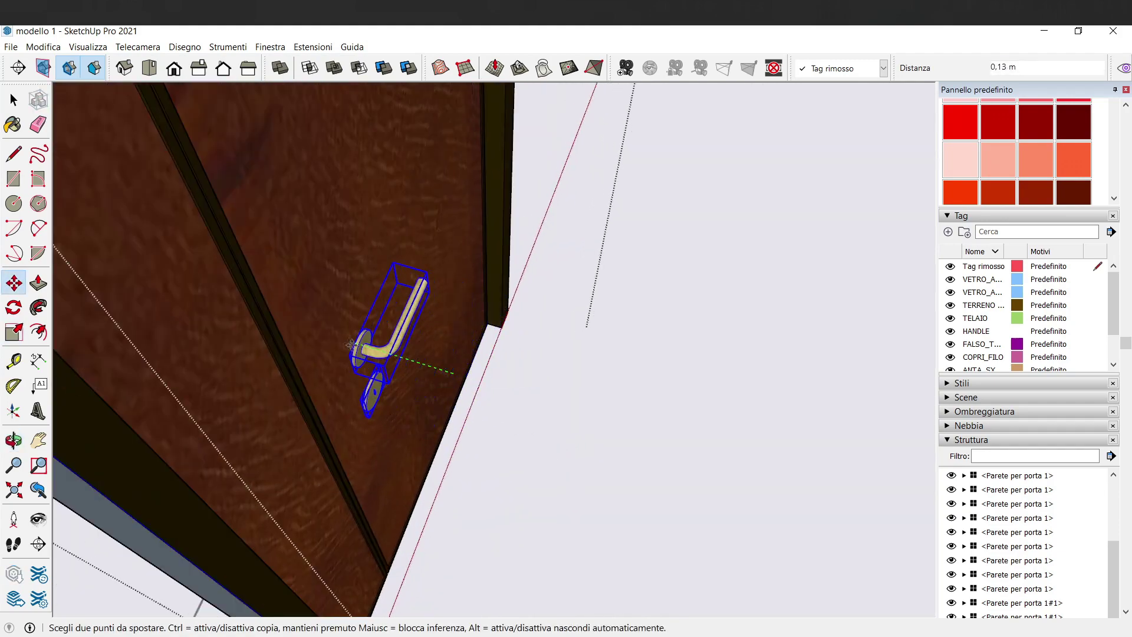
{"action": "left_click", "coordinate": [318, 333]}
{"action": "scroll", "coordinate": [434, 328], "scroll_direction": "down", "scroll_amount": 3}
{"action": "scroll", "coordinate": [434, 329], "scroll_direction": "down", "scroll_amount": 3}
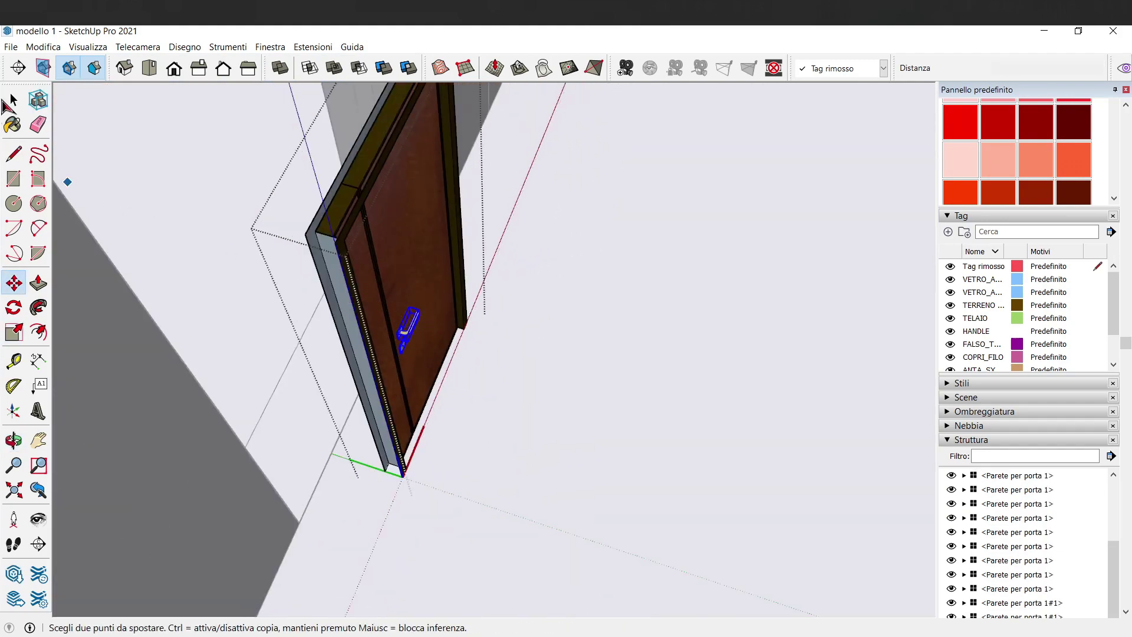
{"action": "key", "text": "space"}
Move the whole Reinforced door by its bottom corner into the wall opening
{"action": "mouse_move", "coordinate": [447, 265]}
{"action": "middle_mouse_down"}
{"action": "mouse_move", "coordinate": [647, 384]}
{"action": "mouse_move", "coordinate": [412, 266]}
{"action": "middle_mouse_up"}
{"action": "left_click", "coordinate": [413, 265]}
{"action": "scroll", "coordinate": [369, 328], "scroll_direction": "up", "scroll_amount": 3}
{"action": "key", "text": "m"}
{"action": "left_click", "coordinate": [379, 354]}
{"action": "scroll", "coordinate": [253, 288], "scroll_direction": "up", "scroll_amount": 2}
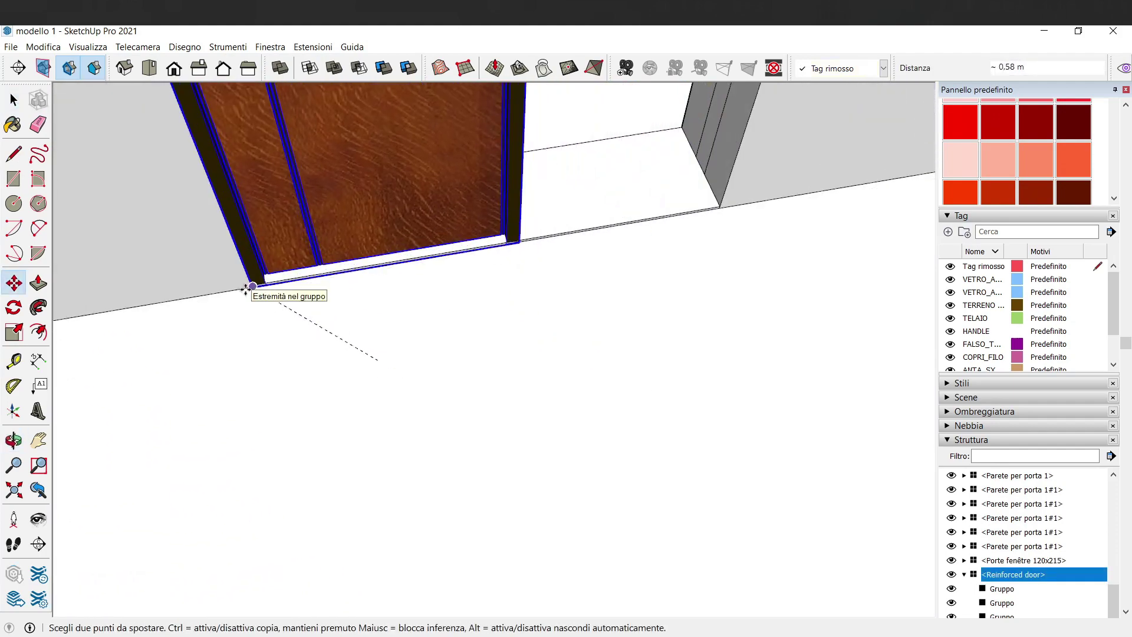
{"action": "left_click", "coordinate": [245, 289]}
{"action": "mouse_move", "coordinate": [246, 289]}
{"action": "middle_mouse_down"}
{"action": "mouse_move", "coordinate": [454, 252]}
{"action": "mouse_move", "coordinate": [434, 165]}
{"action": "mouse_move", "coordinate": [449, 321]}
{"action": "mouse_move", "coordinate": [477, 434]}
{"action": "mouse_move", "coordinate": [456, 290]}
{"action": "mouse_move", "coordinate": [565, 265]}
{"action": "middle_mouse_up"}
{"action": "scroll", "coordinate": [478, 434], "scroll_direction": "down", "scroll_amount": 3}
{"action": "key", "text": "space"}
{"action": "key", "text": "Escape"}
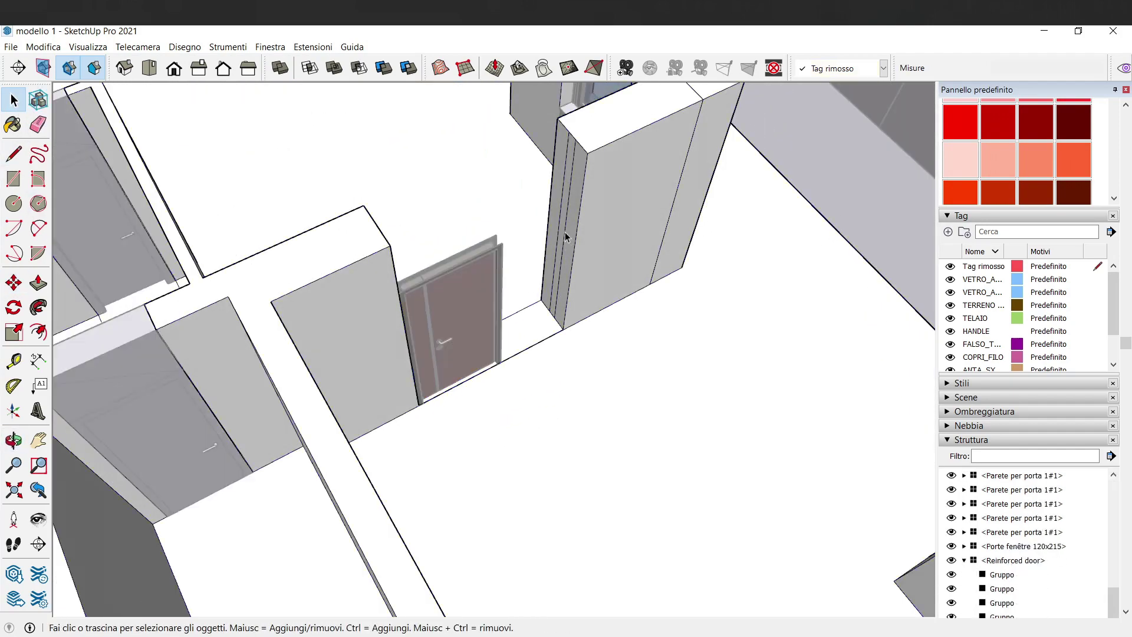
Extend the neighbouring wall's end face 0.85 m to meet the door
{"action": "key", "text": "Escape"}
{"action": "key", "text": "p"}
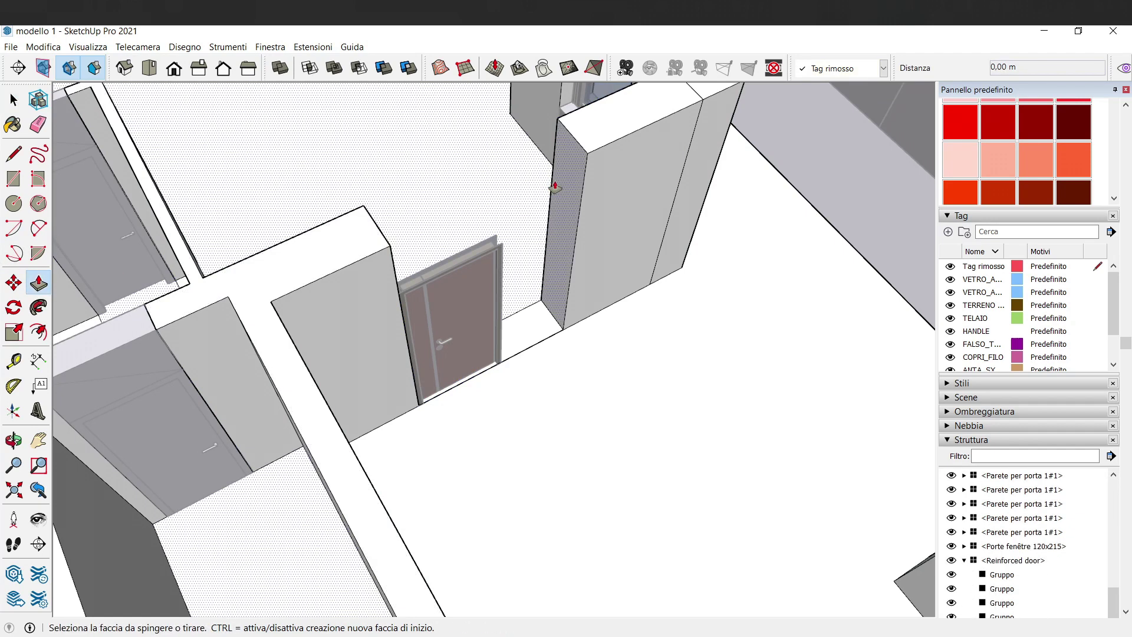
{"action": "left_click_drag", "start_coordinate": [562, 197], "coordinate": [497, 250]}
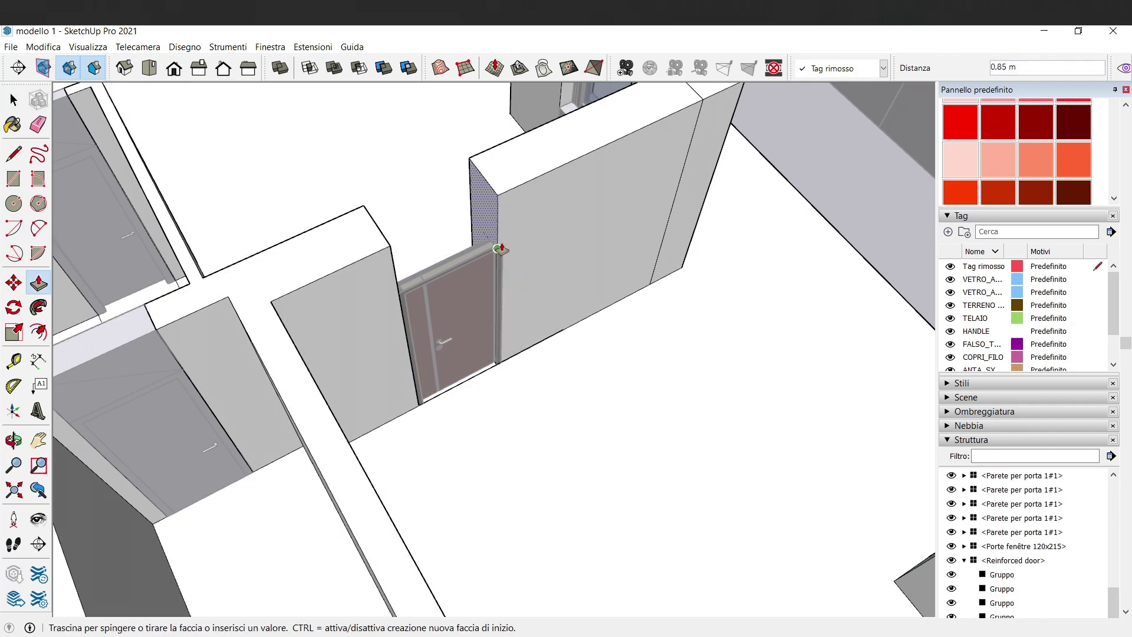
{"action": "left_click", "coordinate": [503, 244]}
Draw a line at the wall corner and fill the wall section above the door
{"action": "key", "text": "l"}
{"action": "mouse_move", "coordinate": [240, 202]}
{"action": "middle_mouse_down"}
{"action": "mouse_move", "coordinate": [613, 232]}
{"action": "mouse_move", "coordinate": [589, 190]}
{"action": "middle_mouse_up"}
{"action": "left_click", "coordinate": [590, 190]}
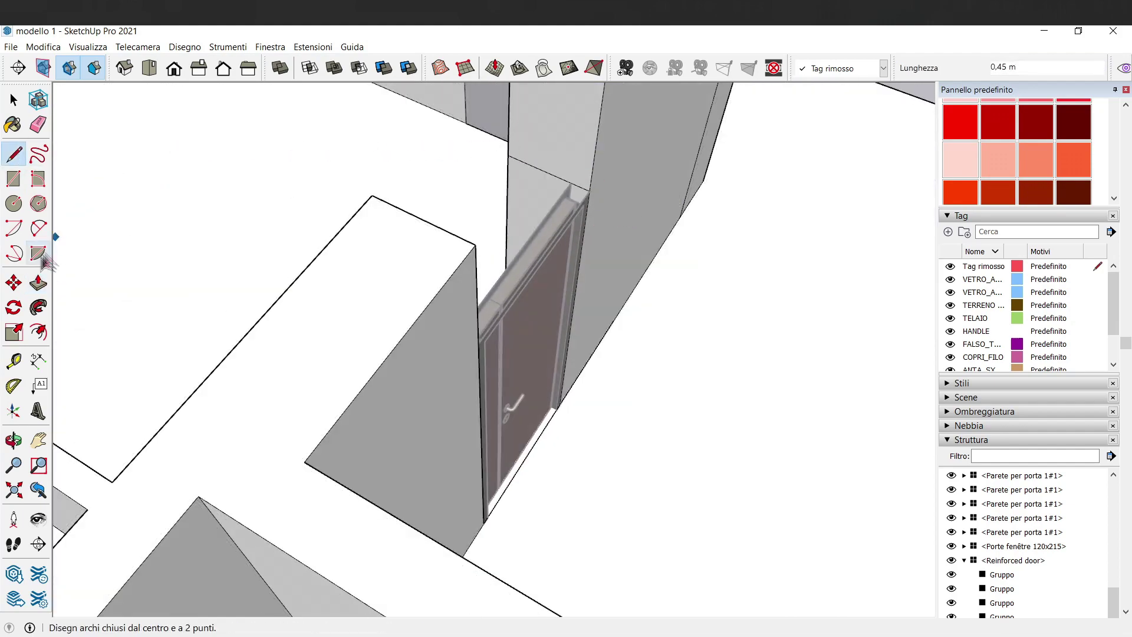
{"action": "left_click", "coordinate": [38, 283]}
{"action": "middle_click_drag", "start_coordinate": [560, 172], "coordinate": [467, 177]}
{"action": "scroll", "coordinate": [264, 187], "scroll_direction": "up", "scroll_amount": 5}
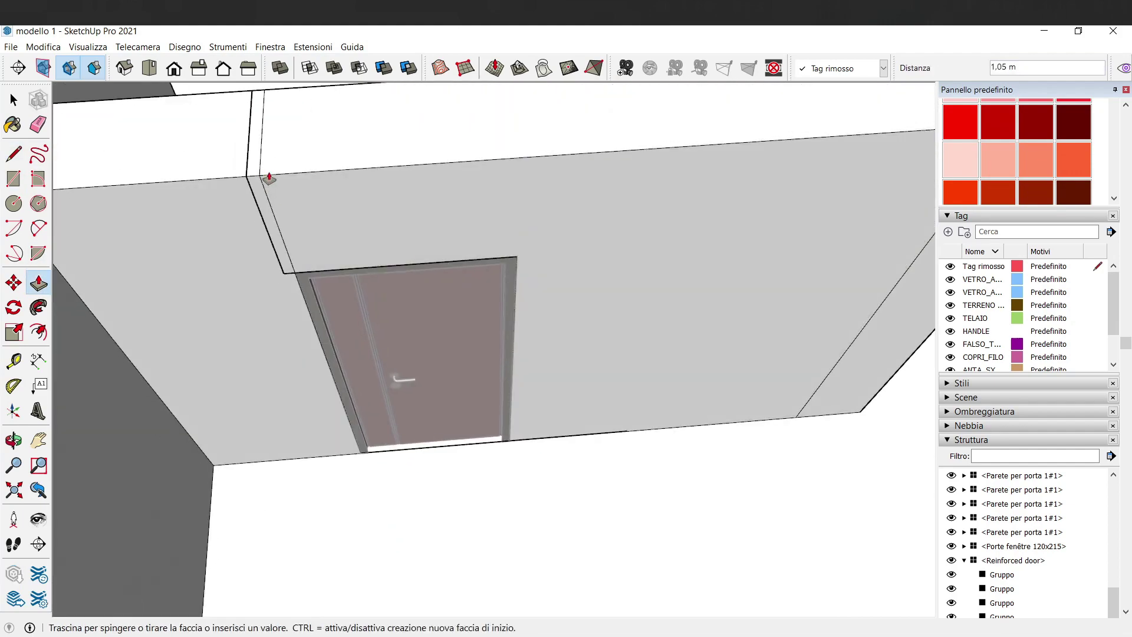
{"action": "scroll", "coordinate": [261, 175], "scroll_direction": "down", "scroll_amount": 3}
{"action": "left_click", "coordinate": [13, 99]}
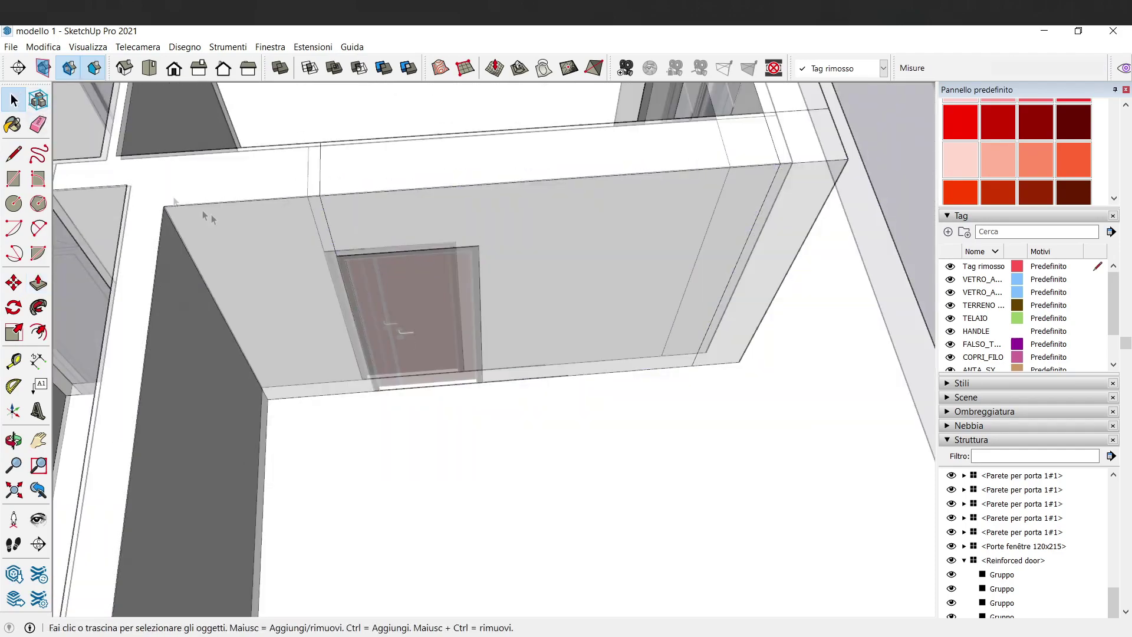
View both floor plans from above and select the right-hand floor plan
{"action": "scroll", "coordinate": [535, 296], "scroll_direction": "down", "scroll_amount": 3}
{"action": "scroll", "coordinate": [535, 297], "scroll_direction": "down", "scroll_amount": 4}
{"action": "middle_click_drag", "start_coordinate": [534, 296], "coordinate": [742, 437]}
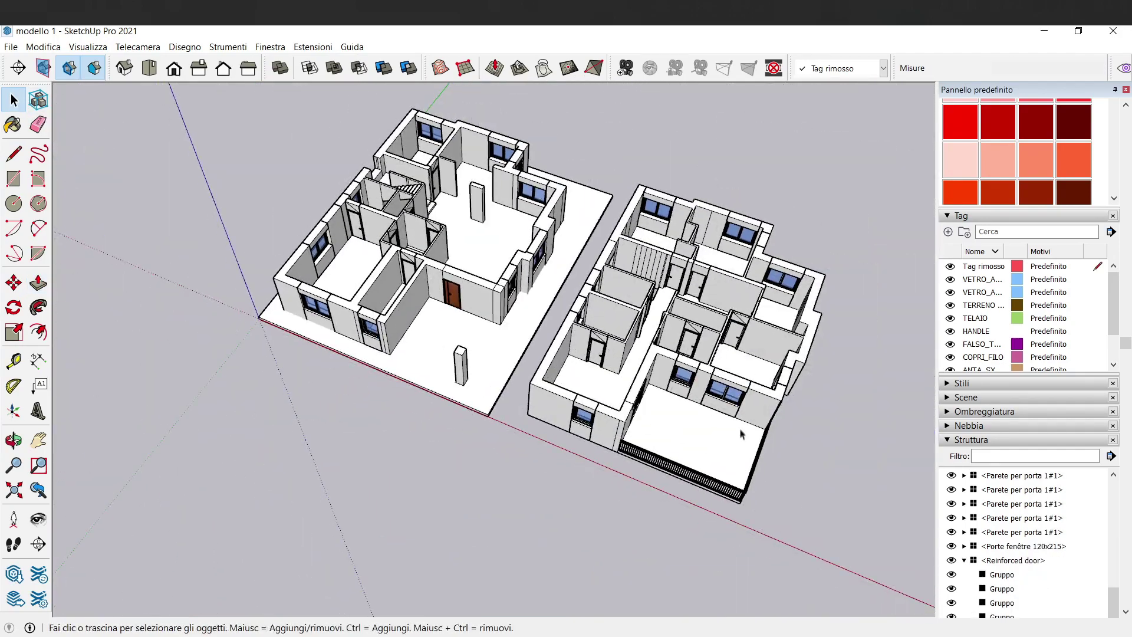
{"action": "left_click", "coordinate": [786, 373]}
{"action": "mouse_move", "coordinate": [772, 464]}
{"action": "middle_mouse_down"}
{"action": "mouse_move", "coordinate": [869, 501]}
{"action": "mouse_move", "coordinate": [831, 499]}
{"action": "middle_mouse_up"}
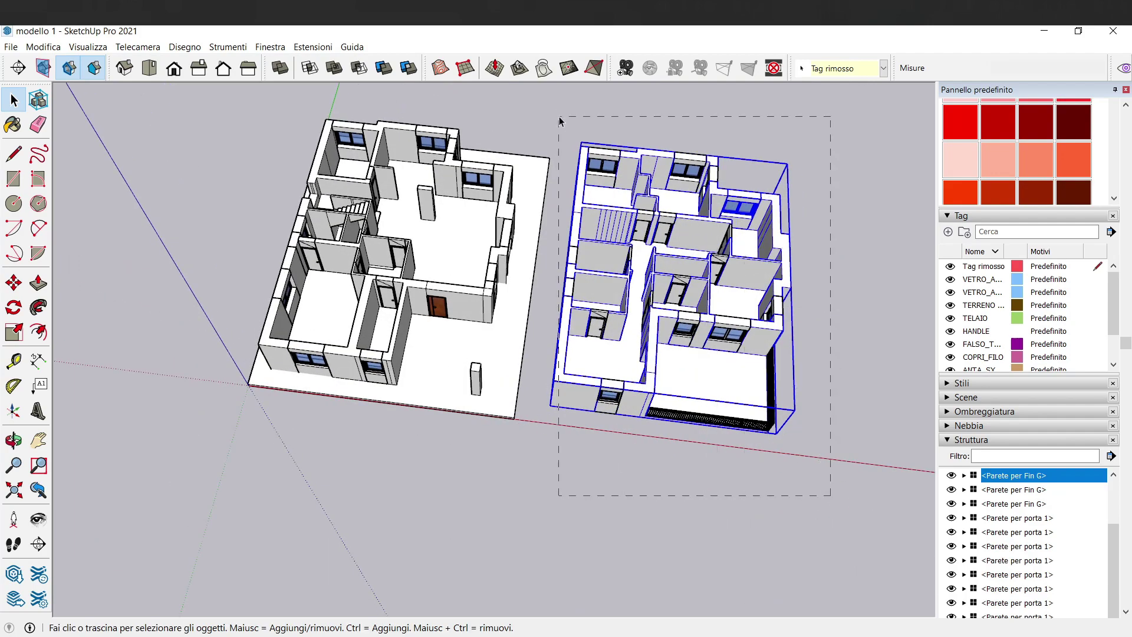
Make the right-hand and left-hand floor plans each into a separate group
{"action": "left_click_drag", "start_coordinate": [560, 122], "coordinate": [560, 123]}
{"action": "right_click", "coordinate": [622, 178]}
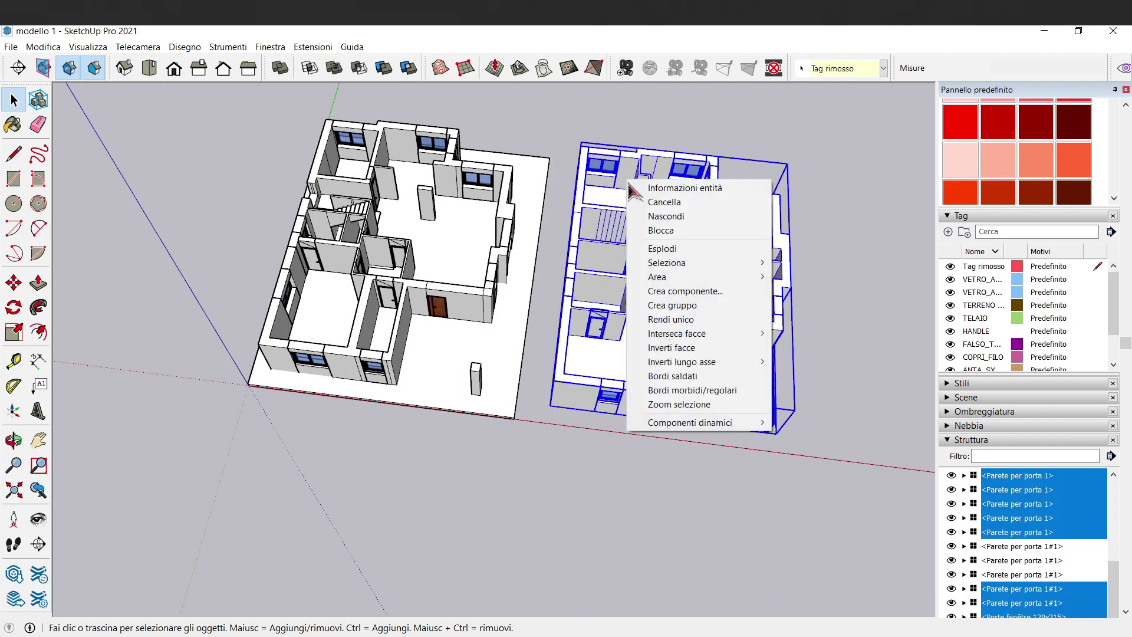
{"action": "left_click", "coordinate": [678, 311]}
{"action": "middle_click_drag", "start_coordinate": [678, 312], "coordinate": [545, 420]}
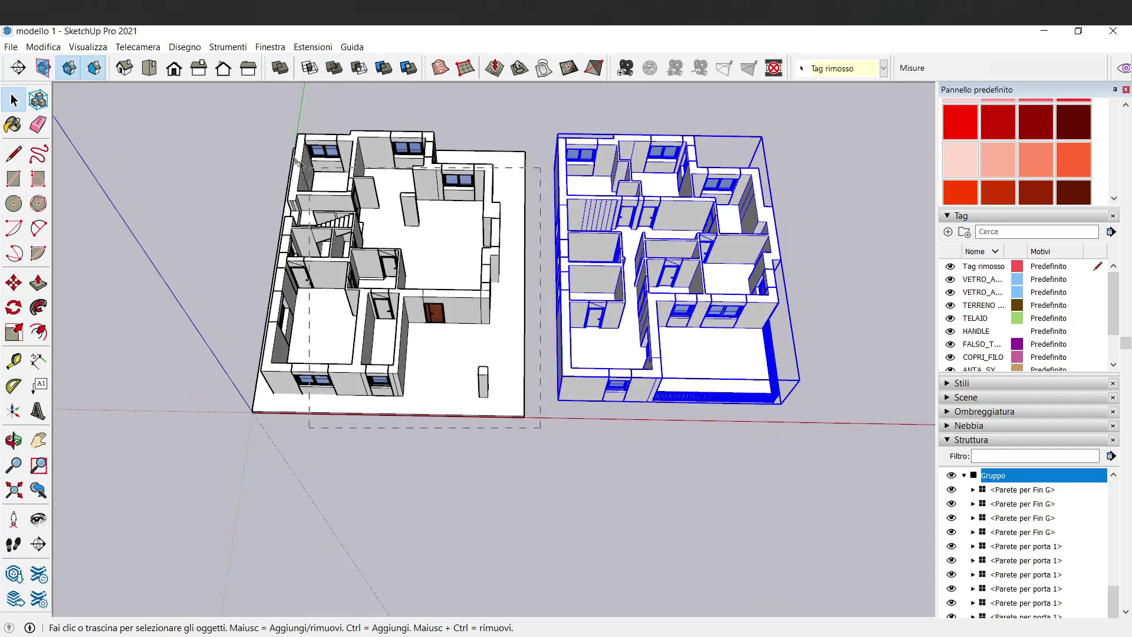
{"action": "left_click_drag", "start_coordinate": [252, 124], "coordinate": [252, 124]}
{"action": "right_click", "coordinate": [321, 187]}
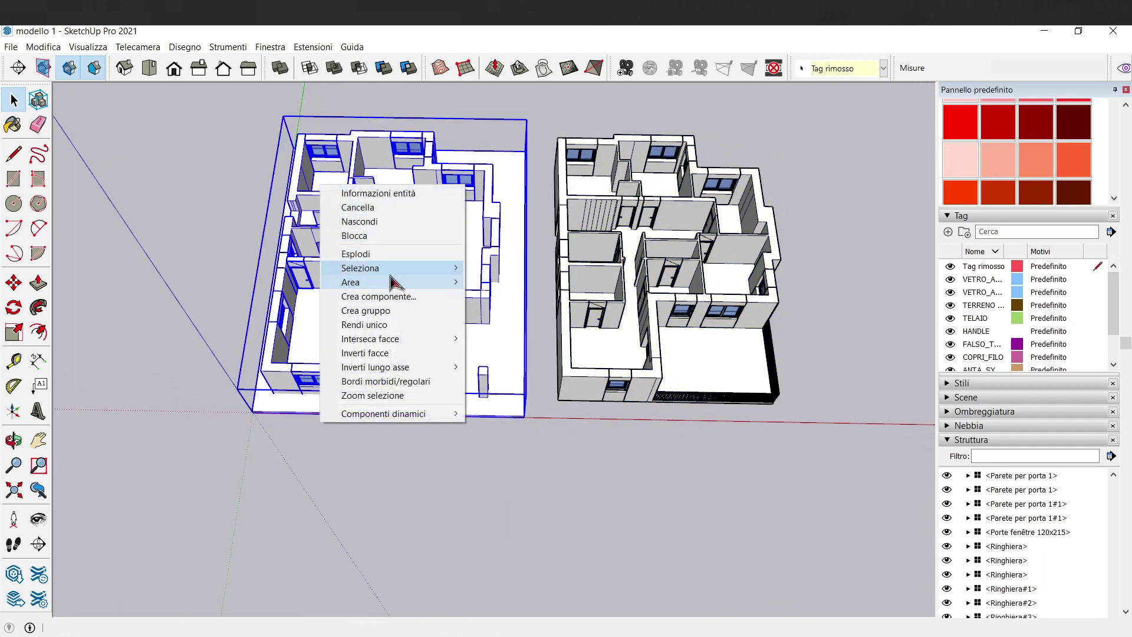
{"action": "left_click", "coordinate": [389, 311]}
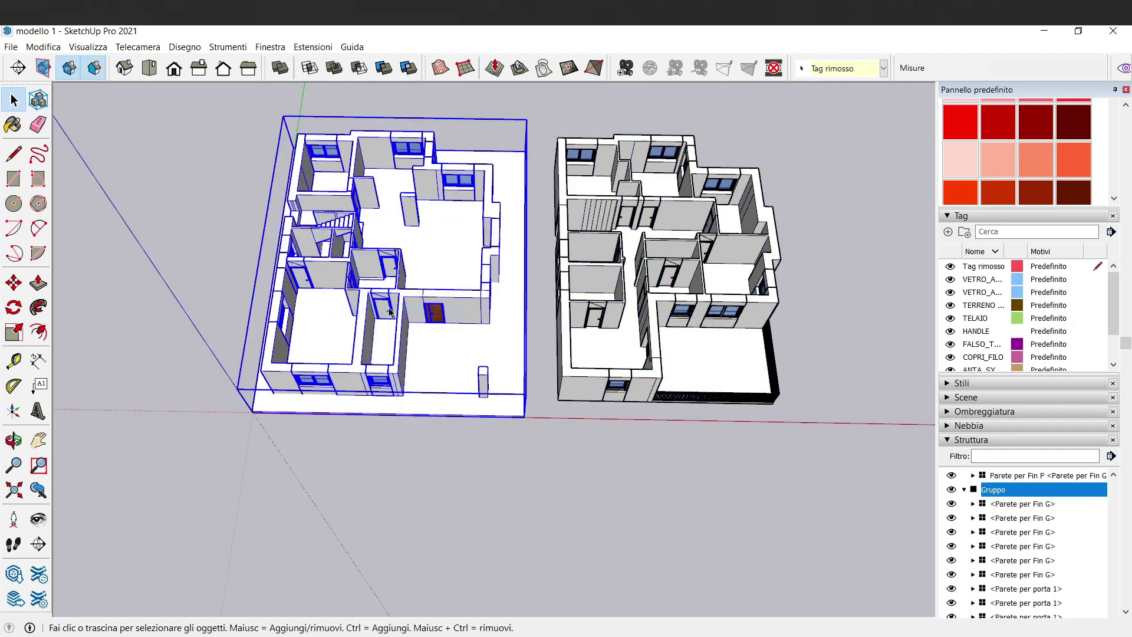
Move the right-hand floor group on top of the ground floor as the upper storey
{"action": "left_click", "coordinate": [627, 350]}
{"action": "key", "text": "m"}
{"action": "left_click", "coordinate": [560, 400]}
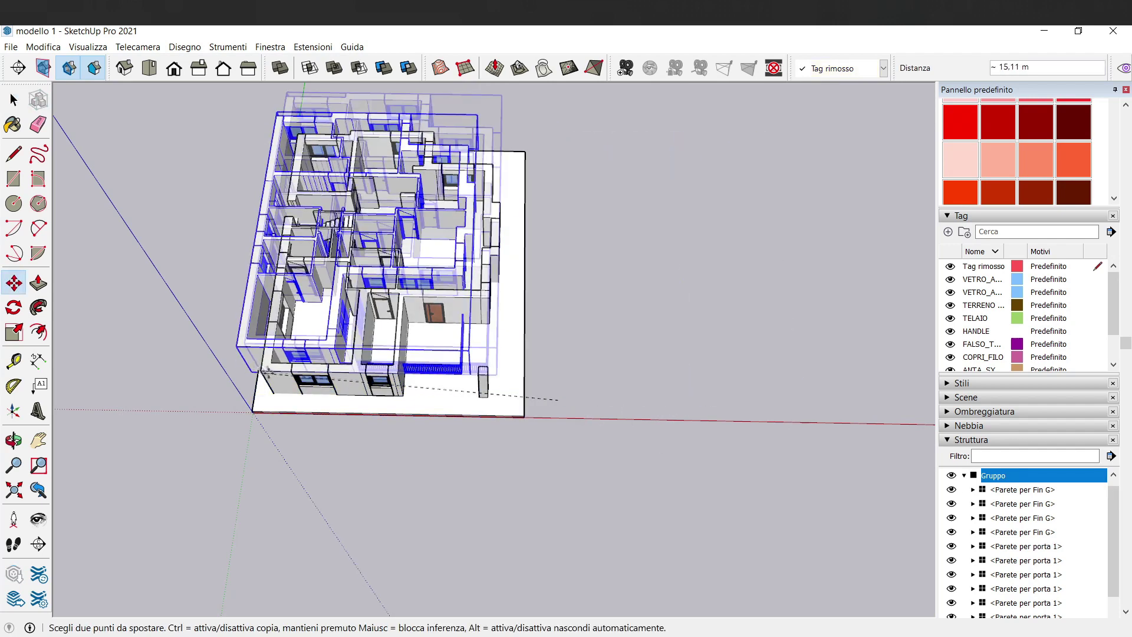
{"action": "left_click", "coordinate": [260, 370]}
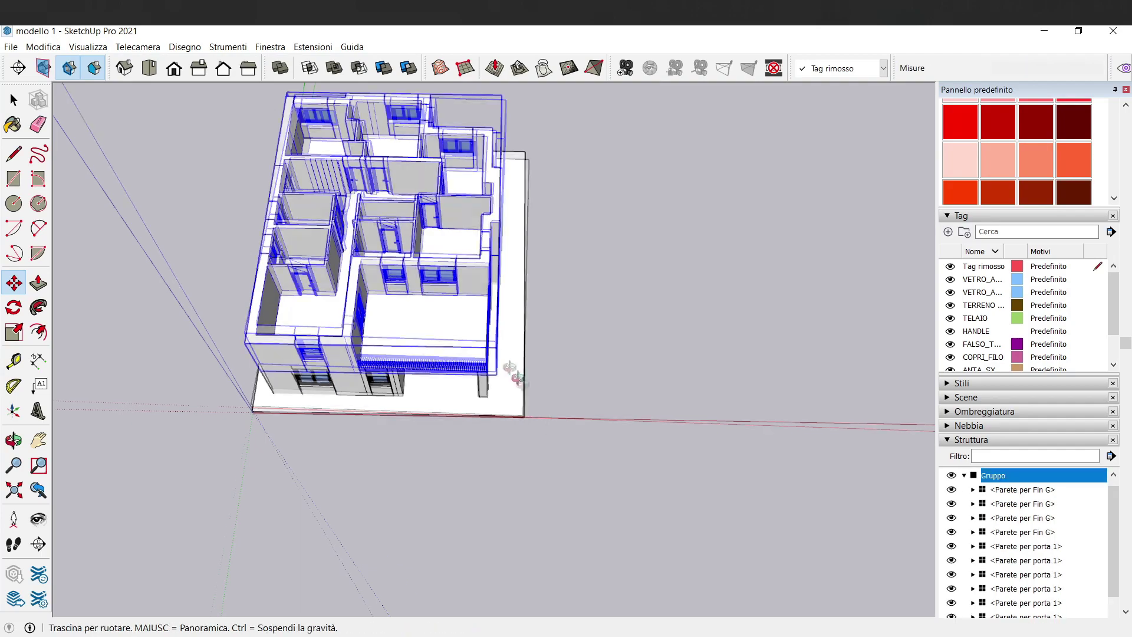
{"action": "middle_click_drag", "start_coordinate": [261, 370], "coordinate": [751, 318]}
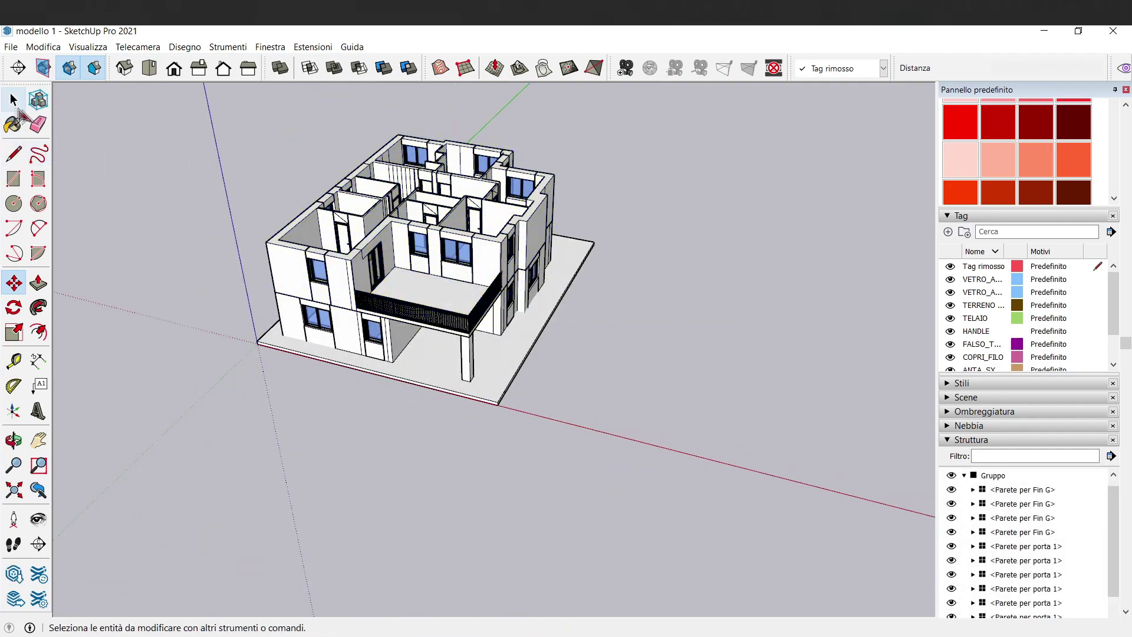
Orbit and zoom in on the stairwell opening in the facade
{"action": "middle_click_drag", "start_coordinate": [74, 271], "coordinate": [346, 441]}
{"action": "scroll", "coordinate": [345, 441], "scroll_direction": "up", "scroll_amount": 3}
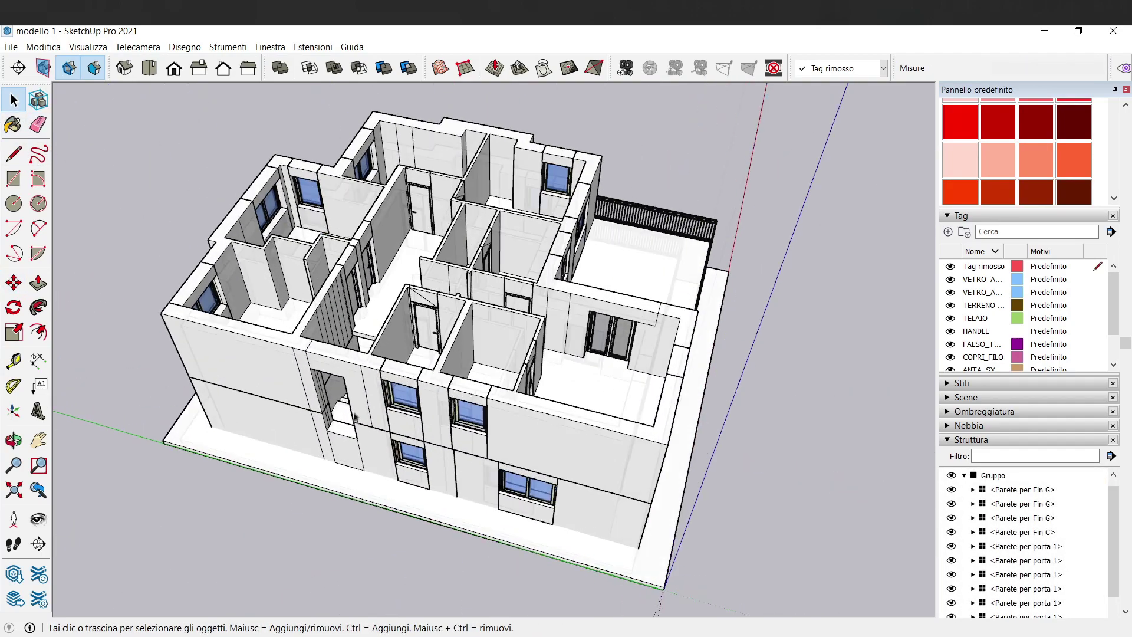
{"action": "scroll", "coordinate": [358, 365], "scroll_direction": "up", "scroll_amount": 3}
{"action": "middle_click_drag", "start_coordinate": [359, 364], "coordinate": [483, 342]}
{"action": "scroll", "coordinate": [507, 339], "scroll_direction": "up", "scroll_amount": 3}
{"action": "scroll", "coordinate": [532, 337], "scroll_direction": "up", "scroll_amount": 2}
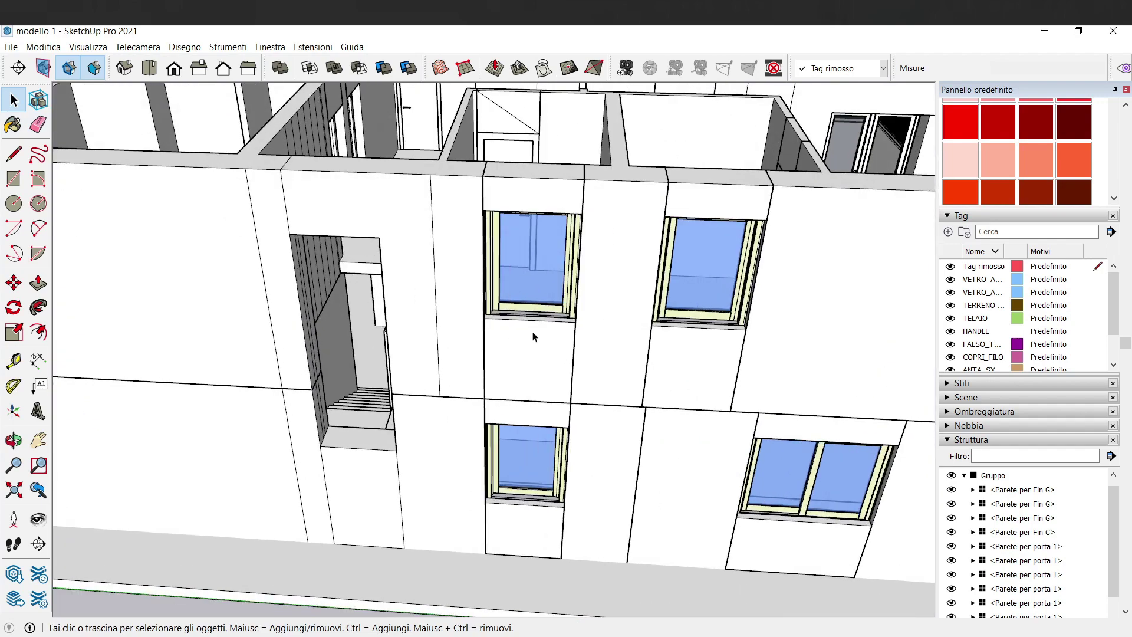
{"action": "scroll", "coordinate": [445, 430], "scroll_direction": "down", "scroll_amount": 2}
{"action": "middle_click_drag", "start_coordinate": [471, 346], "coordinate": [505, 422]}
{"action": "scroll", "coordinate": [509, 304], "scroll_direction": "up", "scroll_amount": 3}
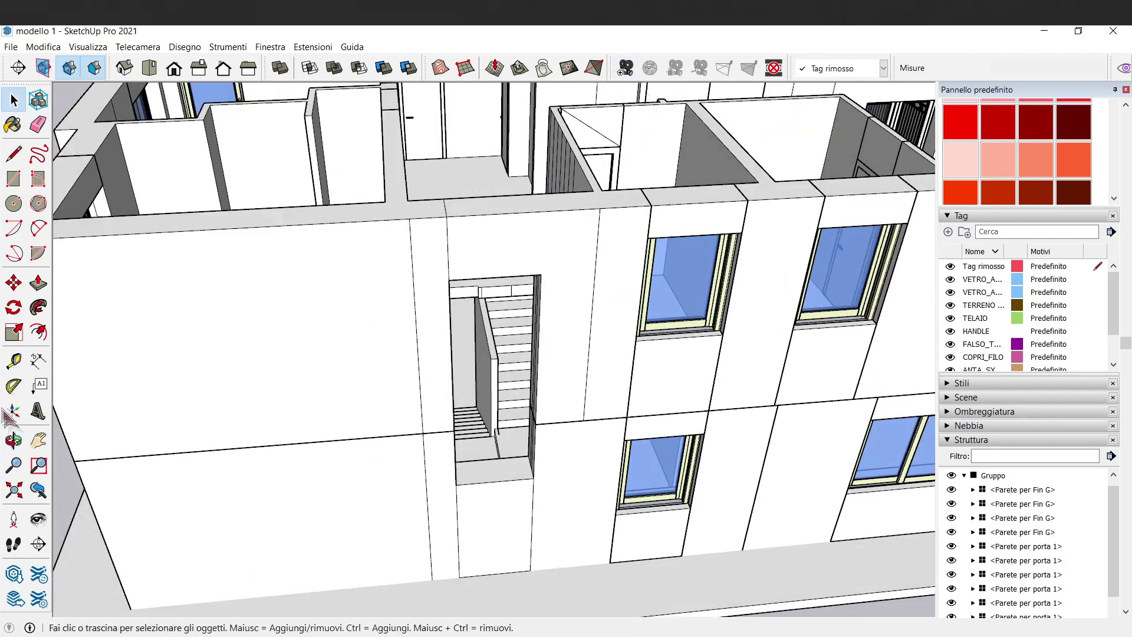
Search 3D Warehouse for 'lucernario' skylight models and browse the results
{"action": "left_click", "coordinate": [15, 573]}
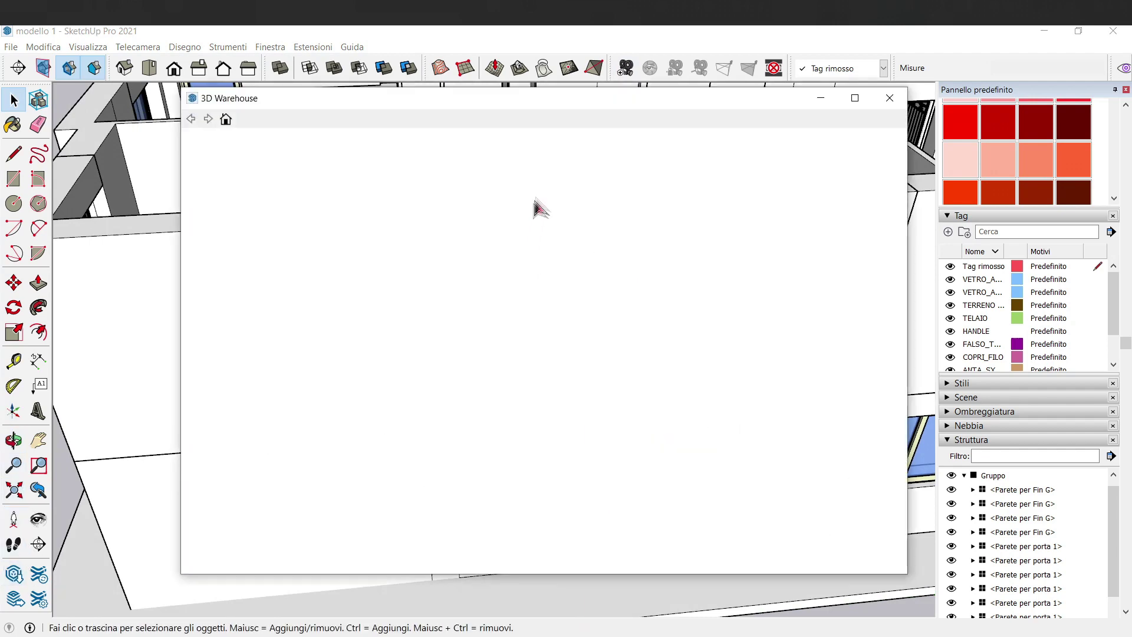
{"action": "type", "text": "luce"}
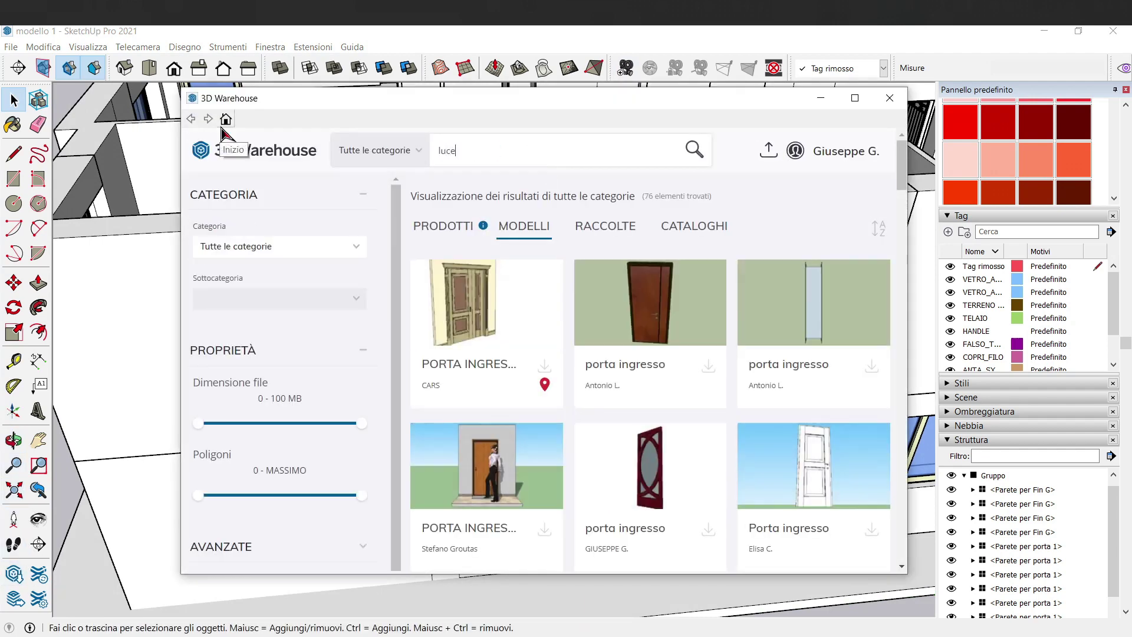
{"action": "type", "text": "rnnario"}
{"action": "key", "text": "Return"}
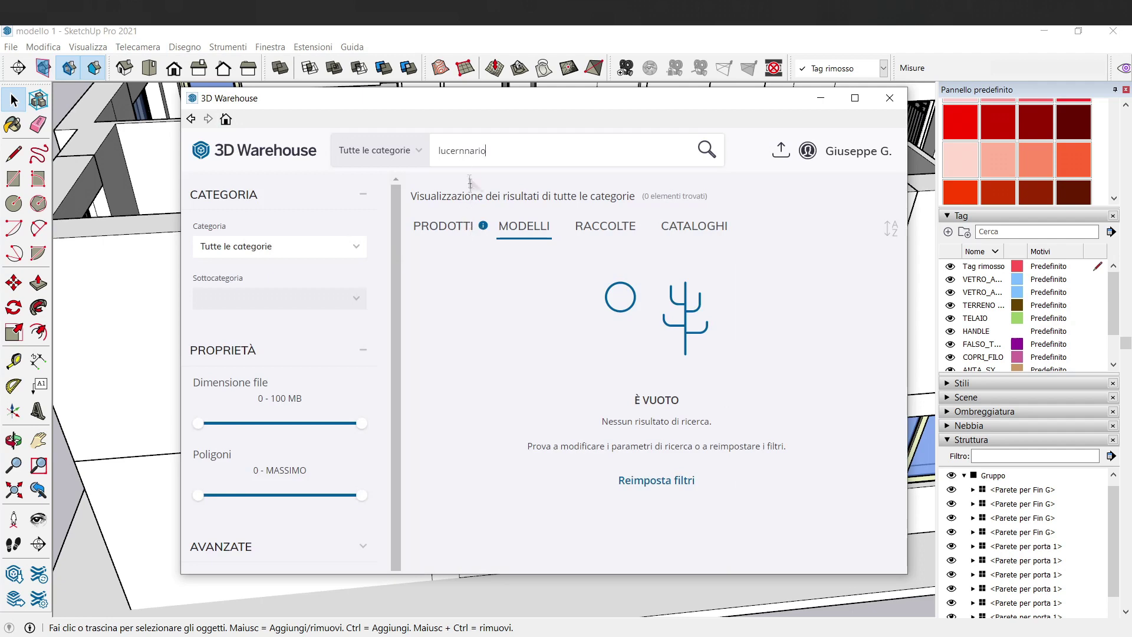
{"action": "left_click", "coordinate": [469, 157]}
{"action": "key", "text": "BackSpace"}
{"action": "key", "text": "Return"}
{"action": "scroll", "coordinate": [554, 392], "scroll_direction": "down", "scroll_amount": 3}
{"action": "scroll", "coordinate": [551, 390], "scroll_direction": "down", "scroll_amount": 5}
{"action": "scroll", "coordinate": [551, 392], "scroll_direction": "down", "scroll_amount": 5}
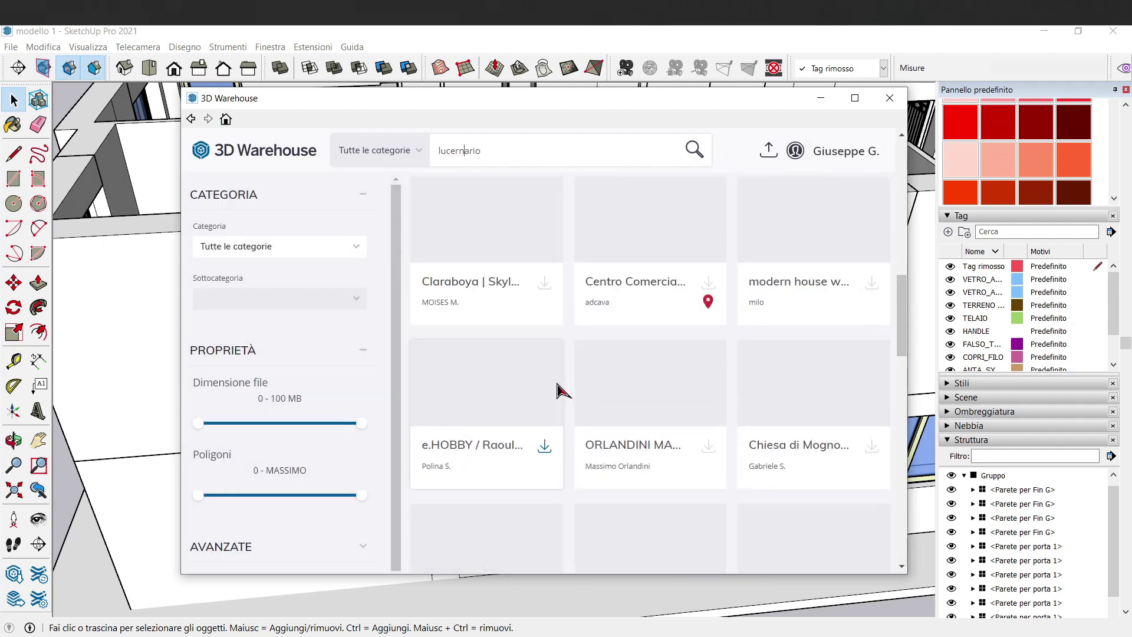
{"action": "scroll", "coordinate": [560, 388], "scroll_direction": "up", "scroll_amount": 3}
{"action": "scroll", "coordinate": [562, 386], "scroll_direction": "down", "scroll_amount": 3}
{"action": "scroll", "coordinate": [566, 380], "scroll_direction": "down", "scroll_amount": 5}
{"action": "scroll", "coordinate": [571, 368], "scroll_direction": "down", "scroll_amount": 3}
{"action": "scroll", "coordinate": [571, 366], "scroll_direction": "up", "scroll_amount": 5}
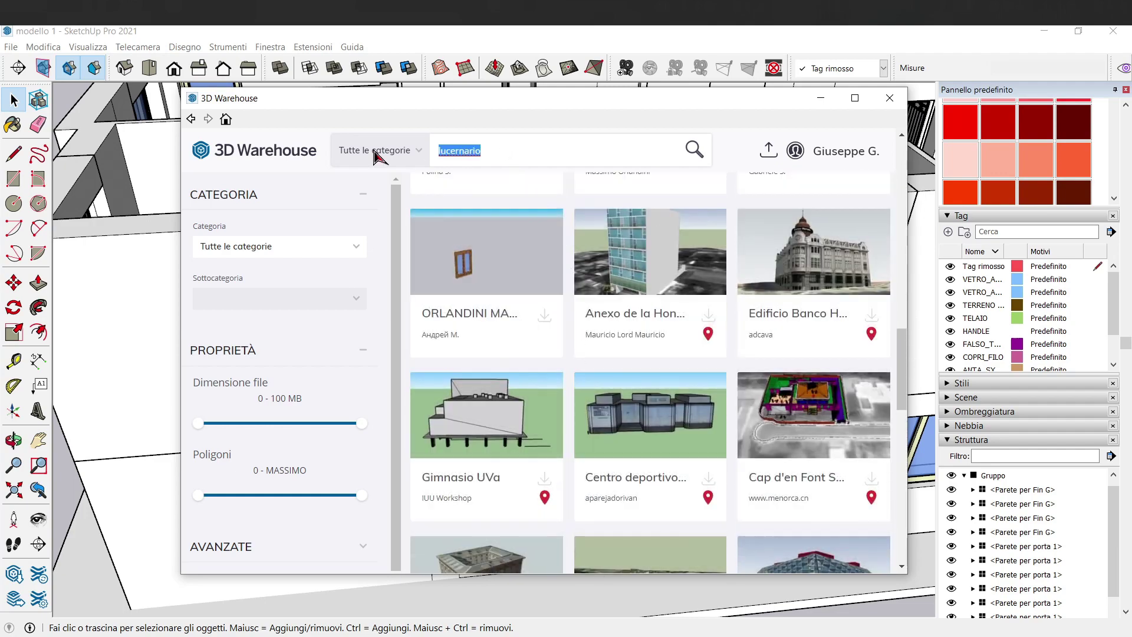
Search 3D Warehouse for 'finestra' and load the chosen window model into the house
{"action": "type", "text": "inestra lunga"}
{"action": "key", "text": "Return"}
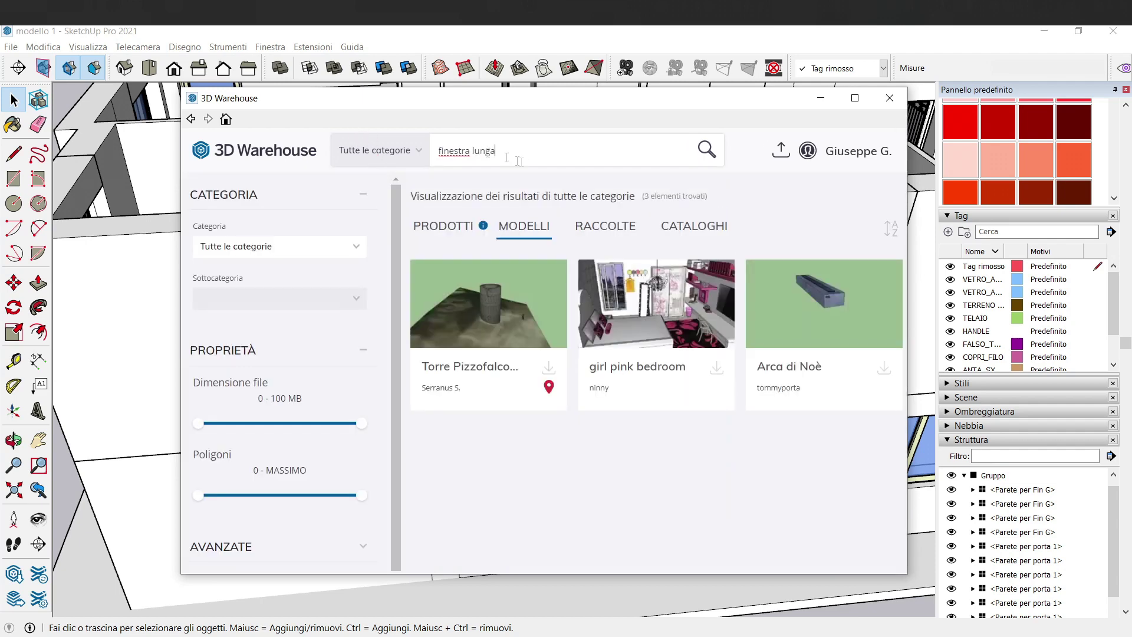
{"action": "key", "text": "BackSpace"}
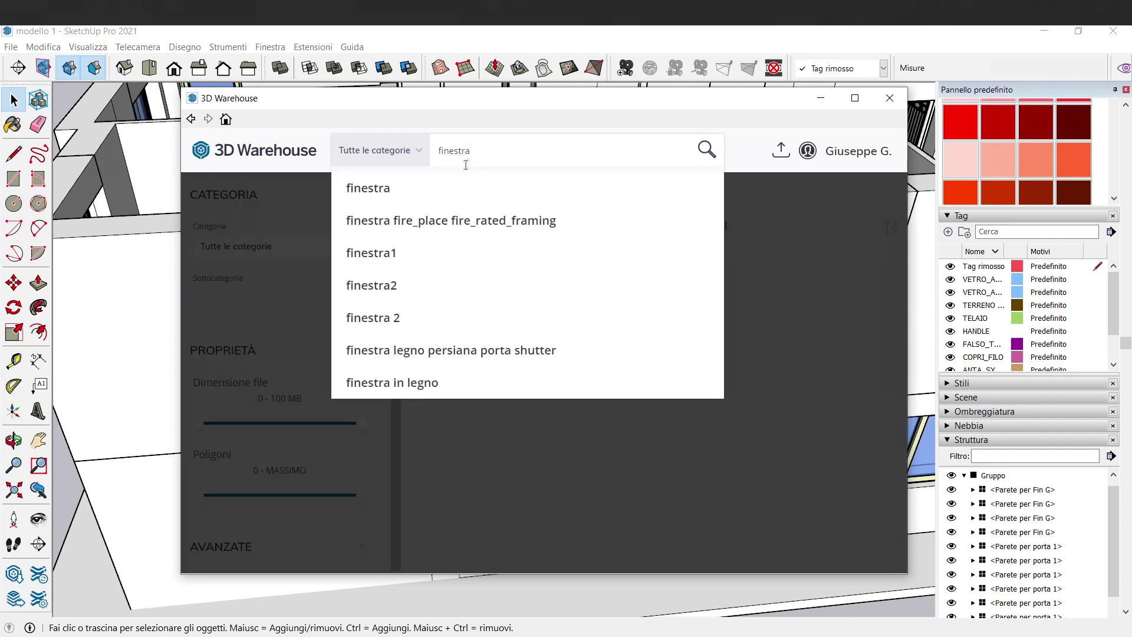
{"action": "key", "text": "Return"}
{"action": "scroll", "coordinate": [595, 319], "scroll_direction": "down", "scroll_amount": 3}
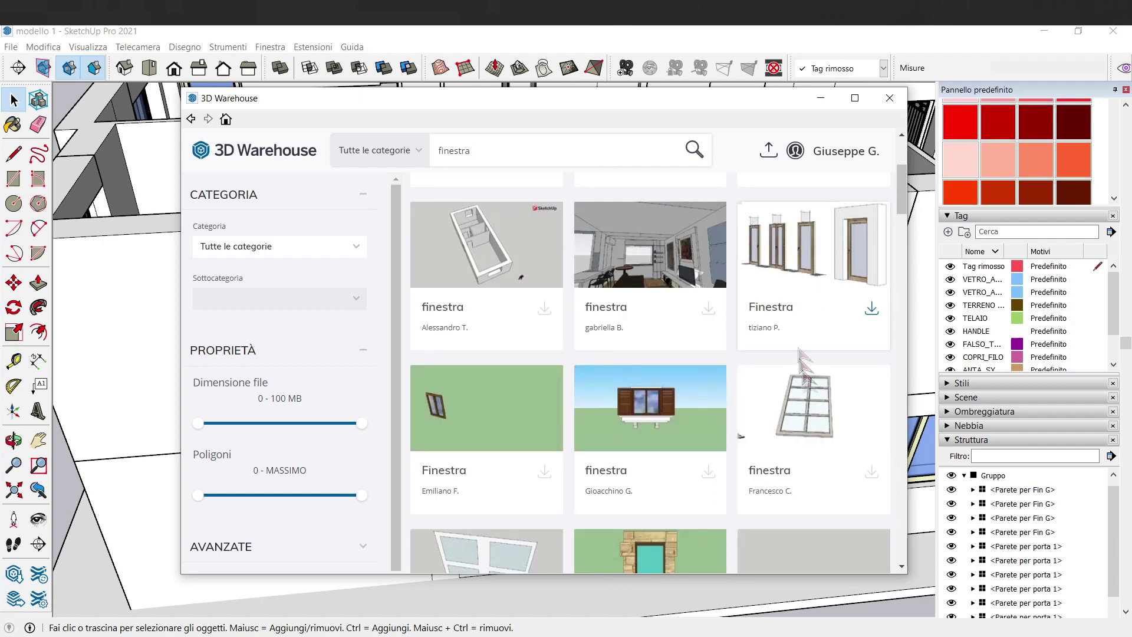
{"action": "left_click", "coordinate": [520, 277]}
{"action": "left_click", "coordinate": [493, 372]}
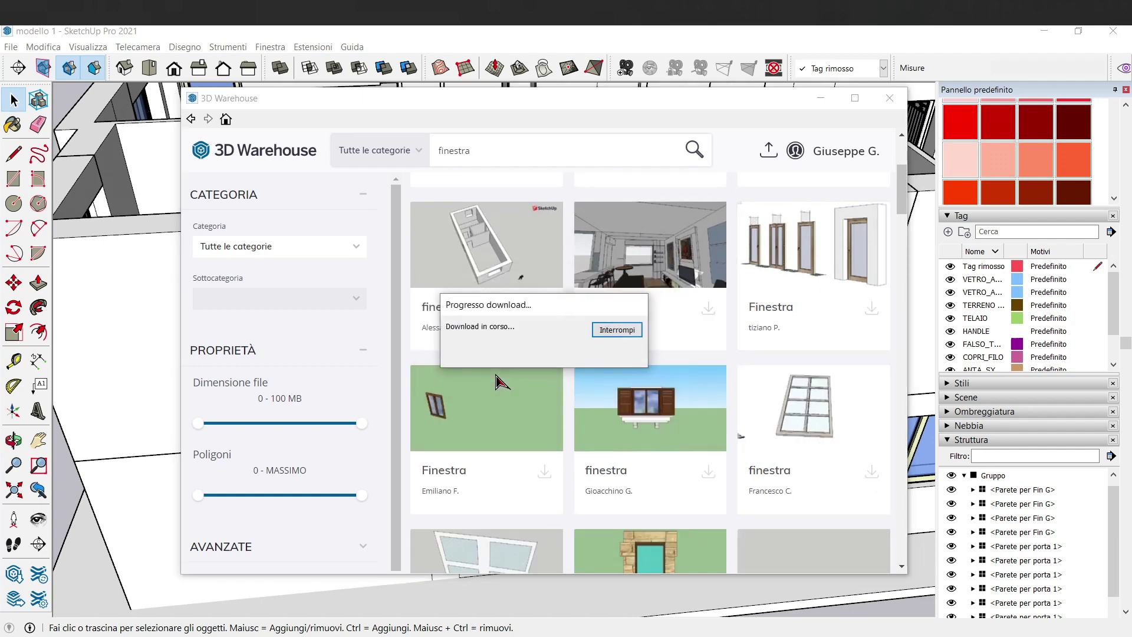
{"action": "scroll", "coordinate": [557, 516], "scroll_direction": "down", "scroll_amount": 5}
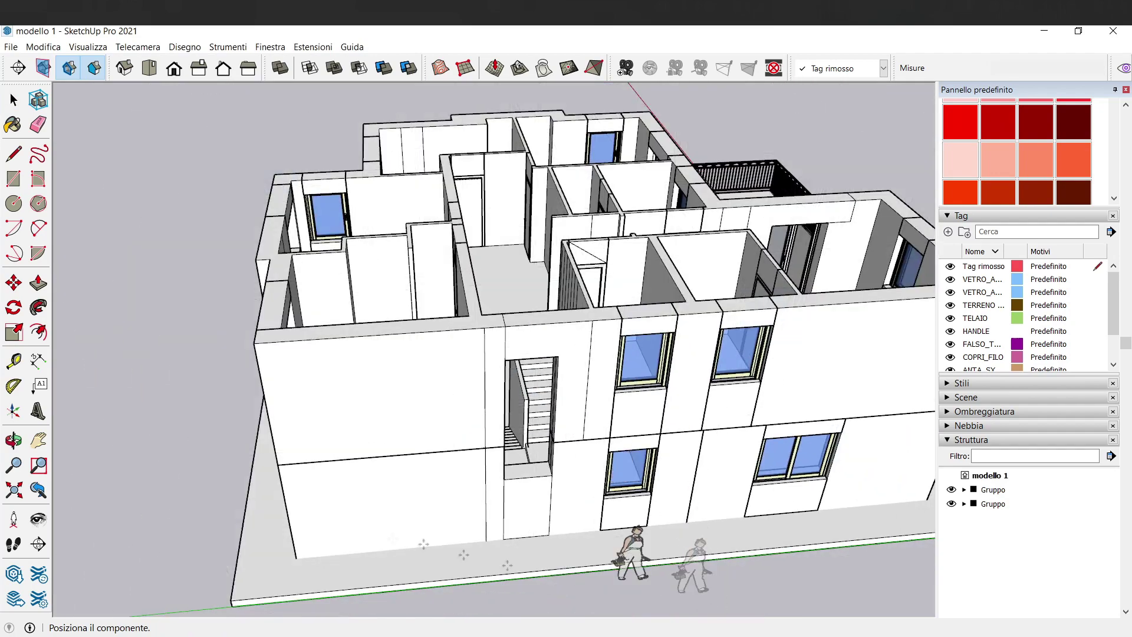
Drop the window beside the building and delete the person figure inside the component
{"action": "left_click", "coordinate": [164, 494]}
{"action": "key", "text": "space"}
{"action": "double_click", "coordinate": [186, 508]}
{"action": "left_click", "coordinate": [184, 511]}
{"action": "key", "text": "Delete"}
{"action": "left_click", "coordinate": [186, 401]}
Move the window component to the stairwell opening
{"action": "left_click", "coordinate": [184, 481]}
{"action": "key", "text": "m"}
{"action": "scroll", "coordinate": [205, 543], "scroll_direction": "up", "scroll_amount": 3}
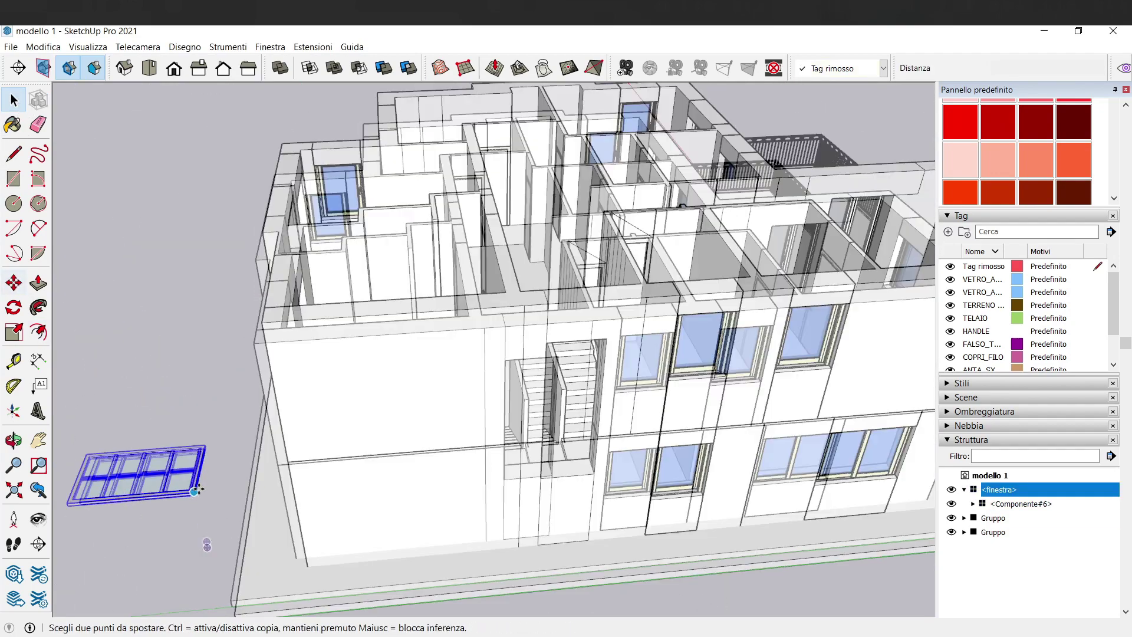
{"action": "left_click", "coordinate": [195, 494]}
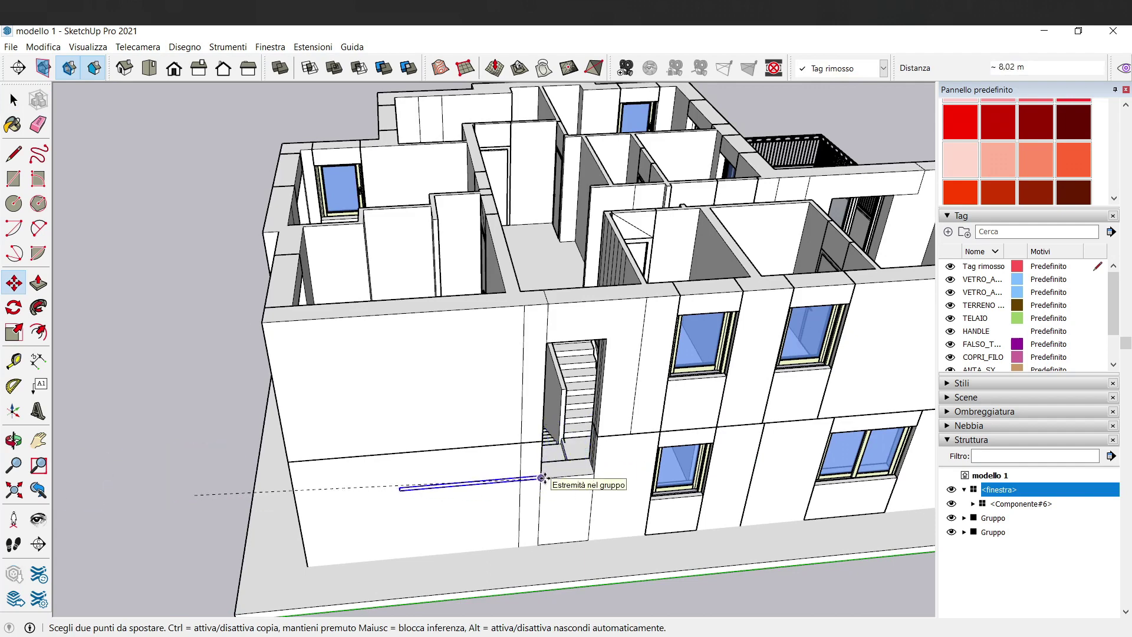
{"action": "left_click", "coordinate": [541, 478]}
{"action": "scroll", "coordinate": [541, 478], "scroll_direction": "up", "scroll_amount": 1}
{"action": "scroll", "coordinate": [541, 477], "scroll_direction": "up", "scroll_amount": 2}
Try standing the window upright by rotation, then undo the imprecise 94° result
{"action": "key", "text": "q"}
{"action": "left_click", "coordinate": [538, 477]}
{"action": "left_click", "coordinate": [536, 508]}
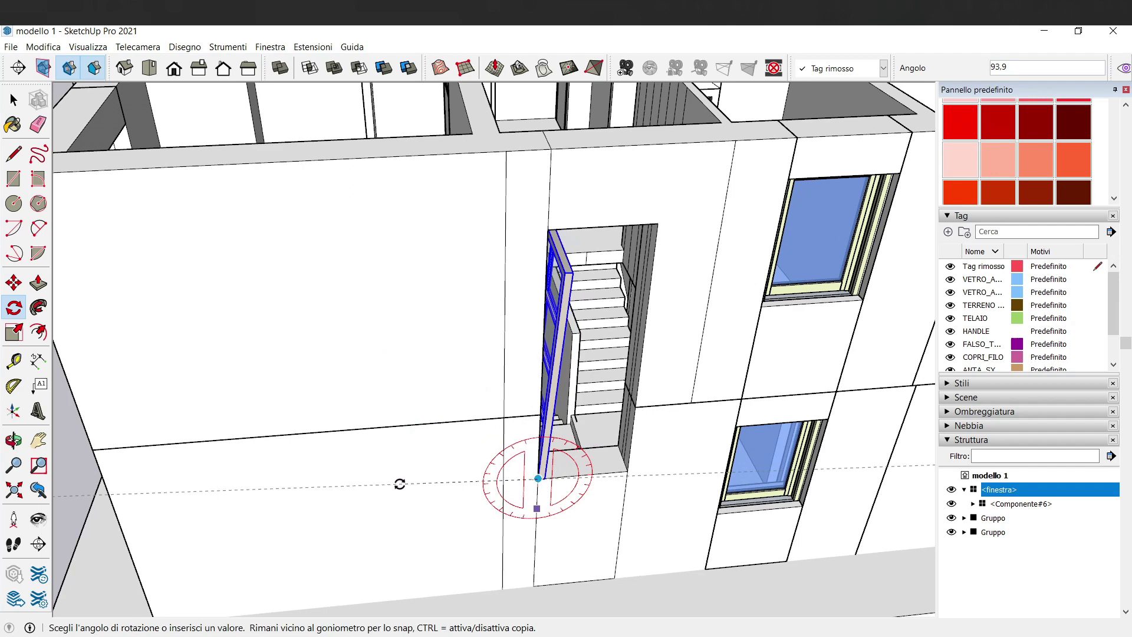
{"action": "left_click", "coordinate": [400, 485]}
{"action": "key", "text": "ctrl+z"}
{"action": "scroll", "coordinate": [531, 481], "scroll_direction": "up", "scroll_amount": 2}
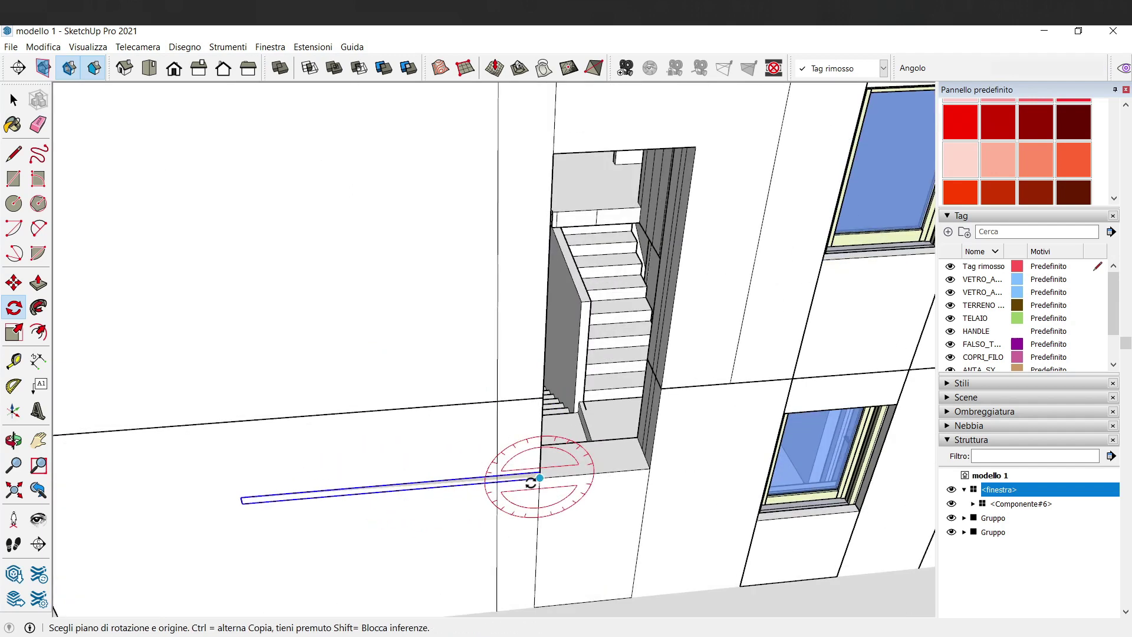
{"action": "scroll", "coordinate": [531, 481], "scroll_direction": "up", "scroll_amount": 1}
Rotate the window upright by exactly 90° about its corner
{"action": "left_click", "coordinate": [544, 475]}
{"action": "left_click", "coordinate": [542, 497]}
{"action": "left_click", "coordinate": [487, 480]}
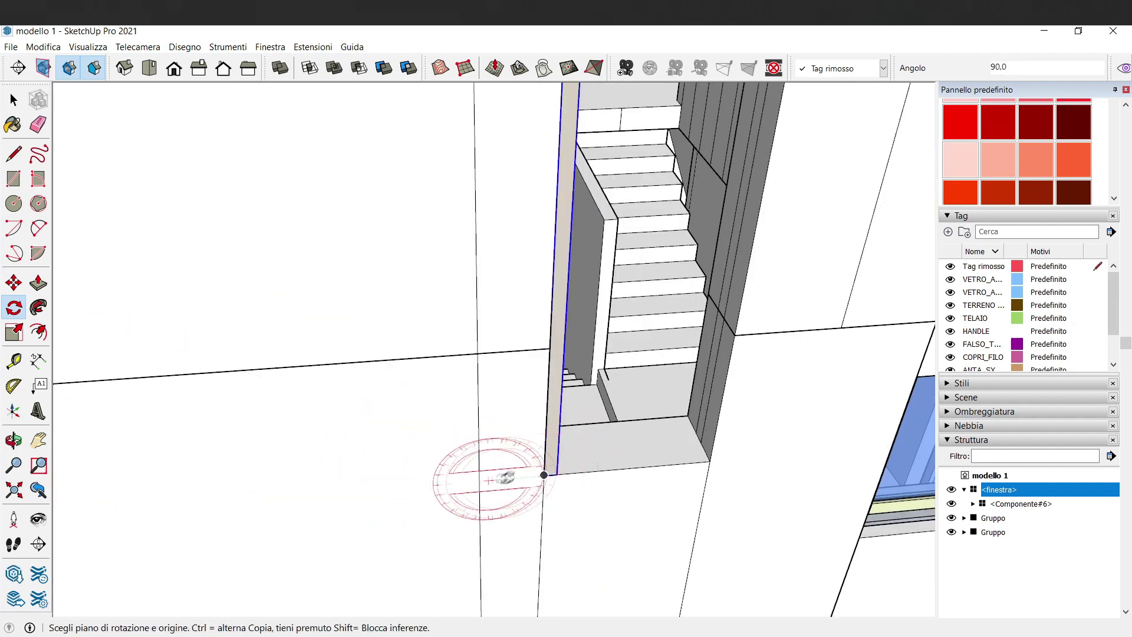
{"action": "left_click", "coordinate": [541, 474]}
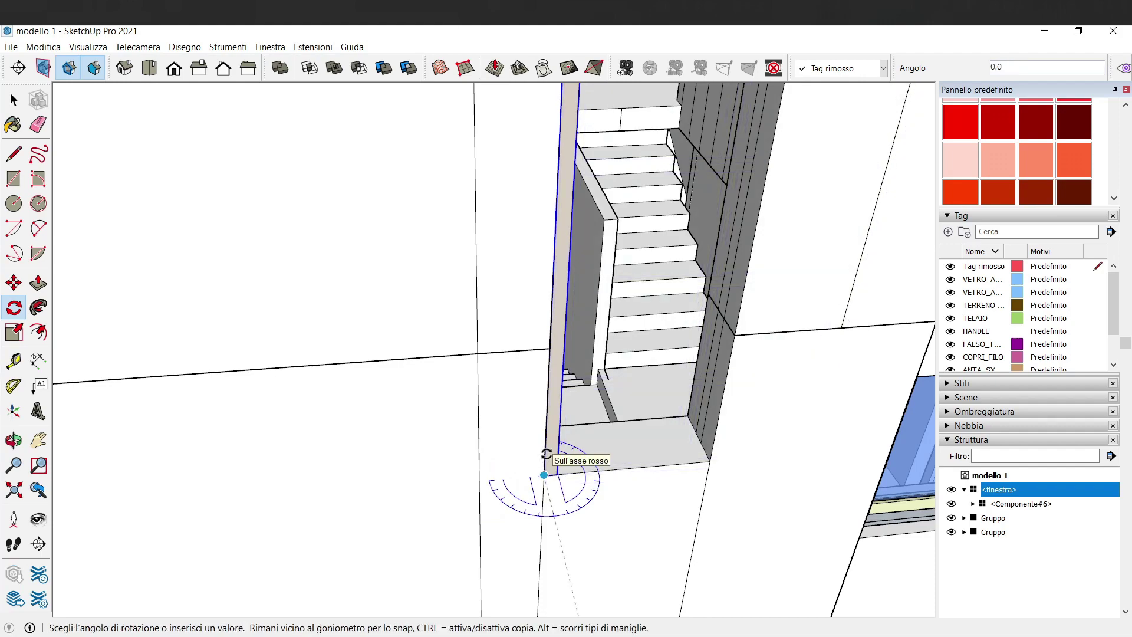
{"action": "type", "text": "90"}
{"action": "key", "text": "Return"}
Move the upright window inside the stairwell opening
{"action": "key", "text": "m"}
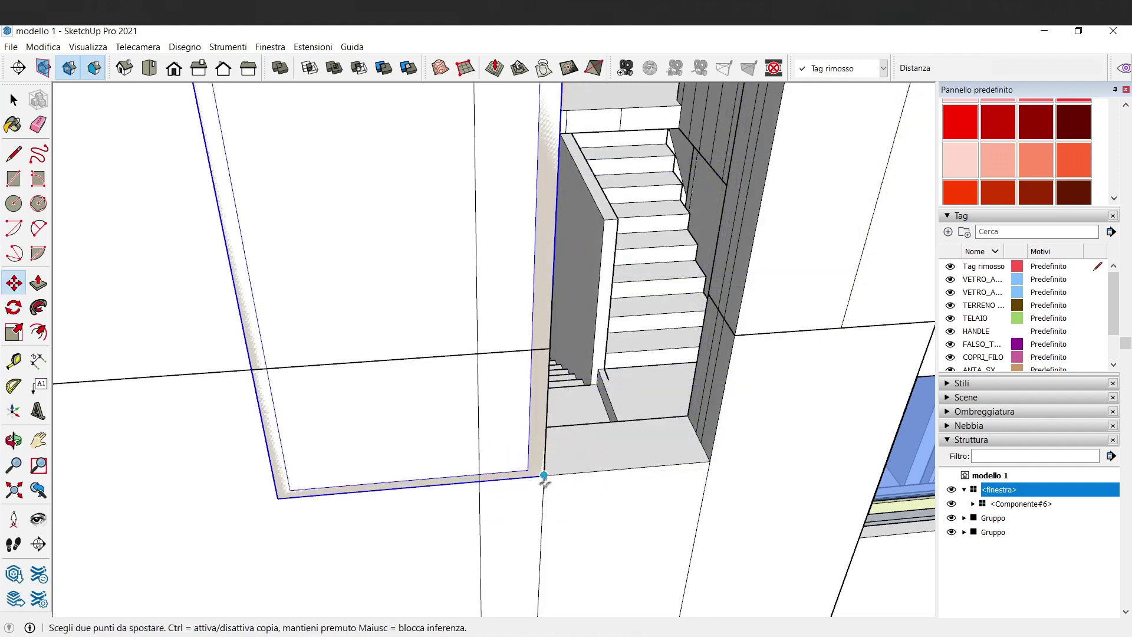
{"action": "left_click", "coordinate": [543, 478]}
{"action": "left_click", "coordinate": [709, 458]}
{"action": "scroll", "coordinate": [595, 595], "scroll_direction": "down", "scroll_amount": 5}
{"action": "middle_click_drag", "start_coordinate": [596, 595], "coordinate": [560, 434]}
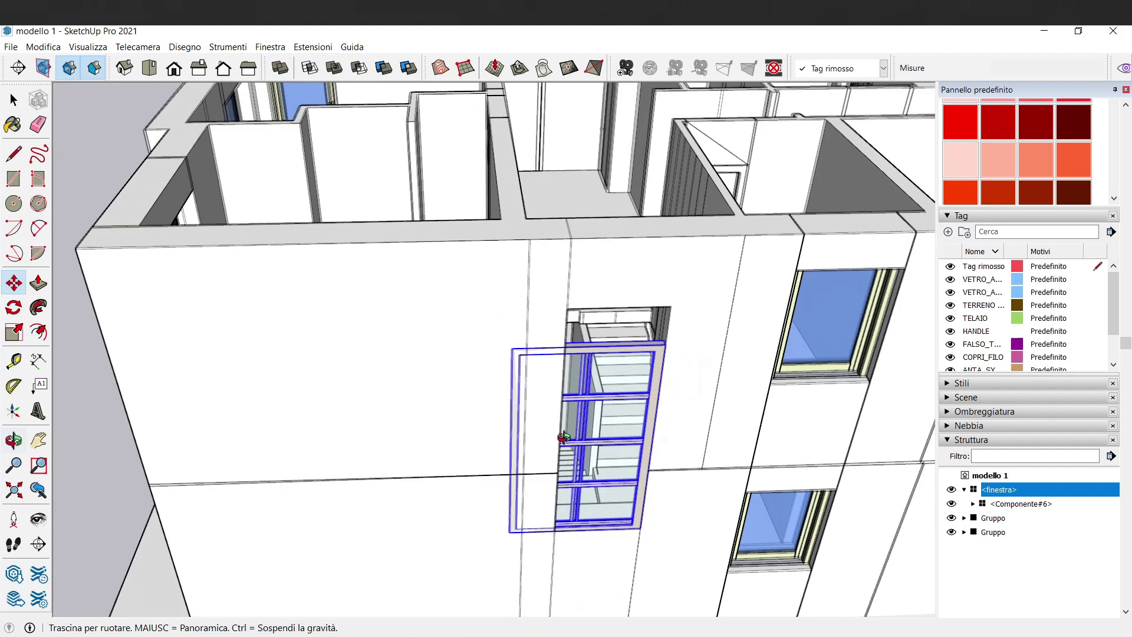
Scale the window along red to about 0.66 to fit the opening's width
{"action": "key", "text": "s"}
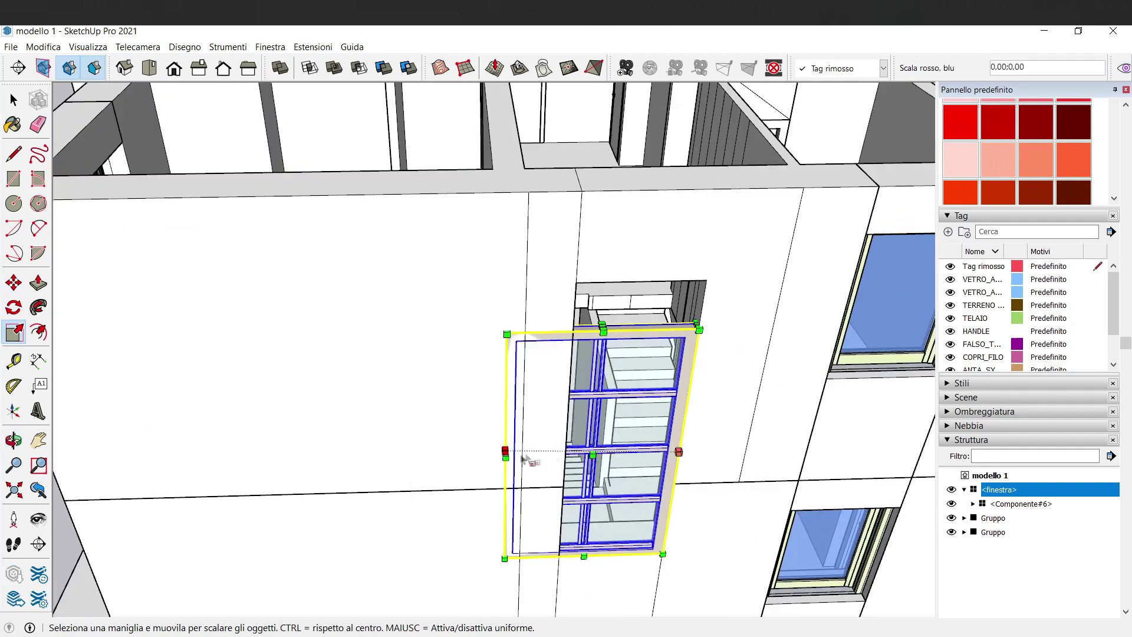
{"action": "middle_click_drag", "start_coordinate": [504, 460], "coordinate": [518, 455]}
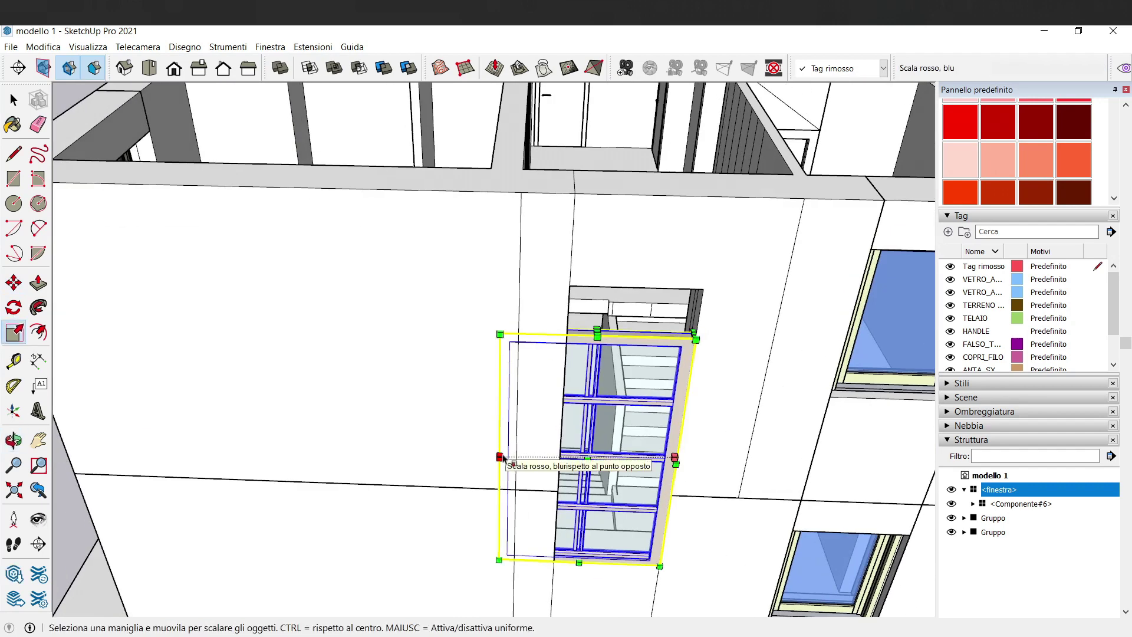
{"action": "left_click_drag", "start_coordinate": [499, 454], "coordinate": [560, 459]}
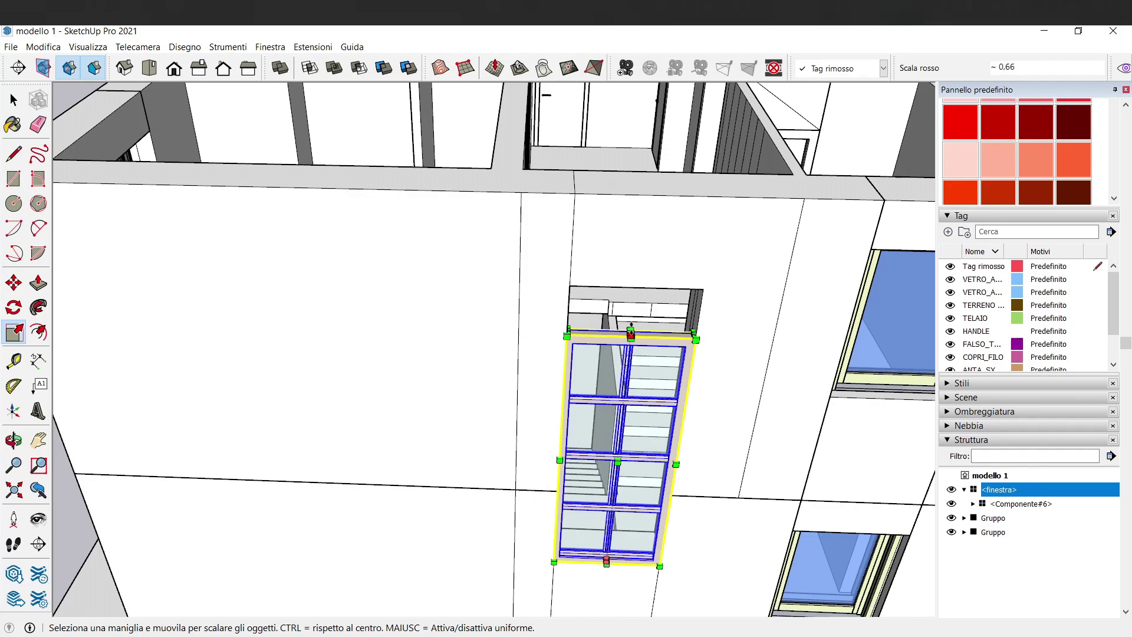
{"action": "left_click", "coordinate": [631, 333]}
{"action": "key", "text": "Escape"}
{"action": "scroll", "coordinate": [472, 353], "scroll_direction": "down", "scroll_amount": 3}
{"action": "key", "text": "Escape"}
{"action": "left_click", "coordinate": [13, 100]}
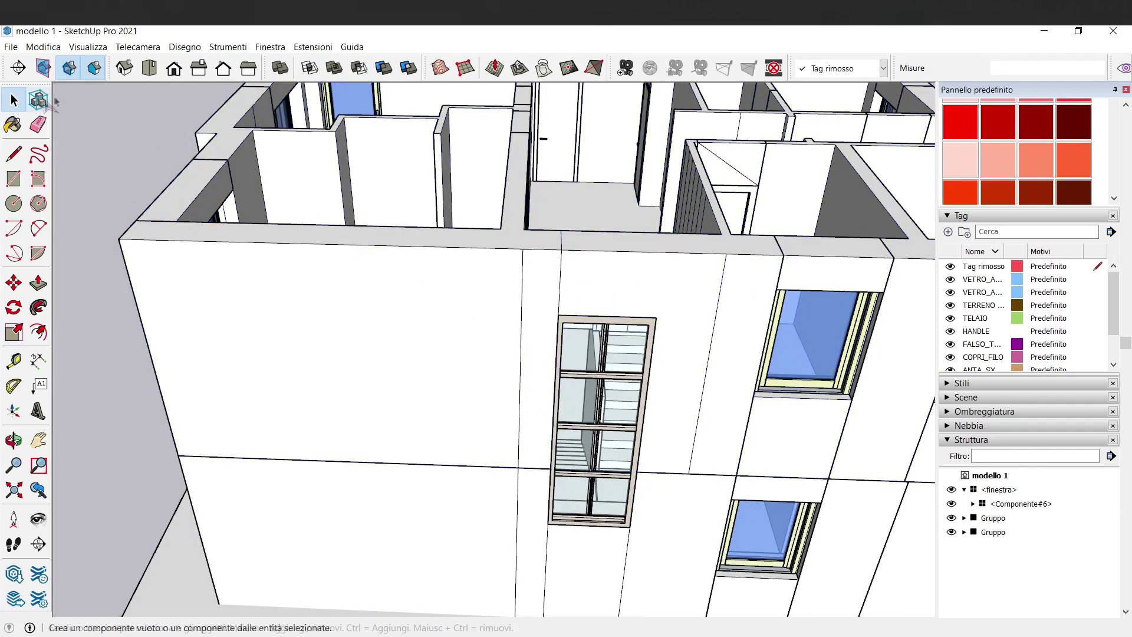
{"action": "scroll", "coordinate": [240, 244], "scroll_direction": "down", "scroll_amount": 3}
Orbit around and above the house, selecting the building group along the way
{"action": "mouse_move", "coordinate": [239, 245]}
{"action": "middle_mouse_down"}
{"action": "mouse_move", "coordinate": [308, 385]}
{"action": "mouse_move", "coordinate": [527, 330]}
{"action": "mouse_move", "coordinate": [776, 341]}
{"action": "mouse_move", "coordinate": [688, 357]}
{"action": "mouse_move", "coordinate": [364, 286]}
{"action": "mouse_move", "coordinate": [422, 420]}
{"action": "middle_mouse_up"}
{"action": "mouse_move", "coordinate": [483, 469]}
{"action": "middle_mouse_down"}
{"action": "mouse_move", "coordinate": [308, 167]}
{"action": "mouse_move", "coordinate": [504, 432]}
{"action": "mouse_move", "coordinate": [480, 506]}
{"action": "middle_mouse_up"}
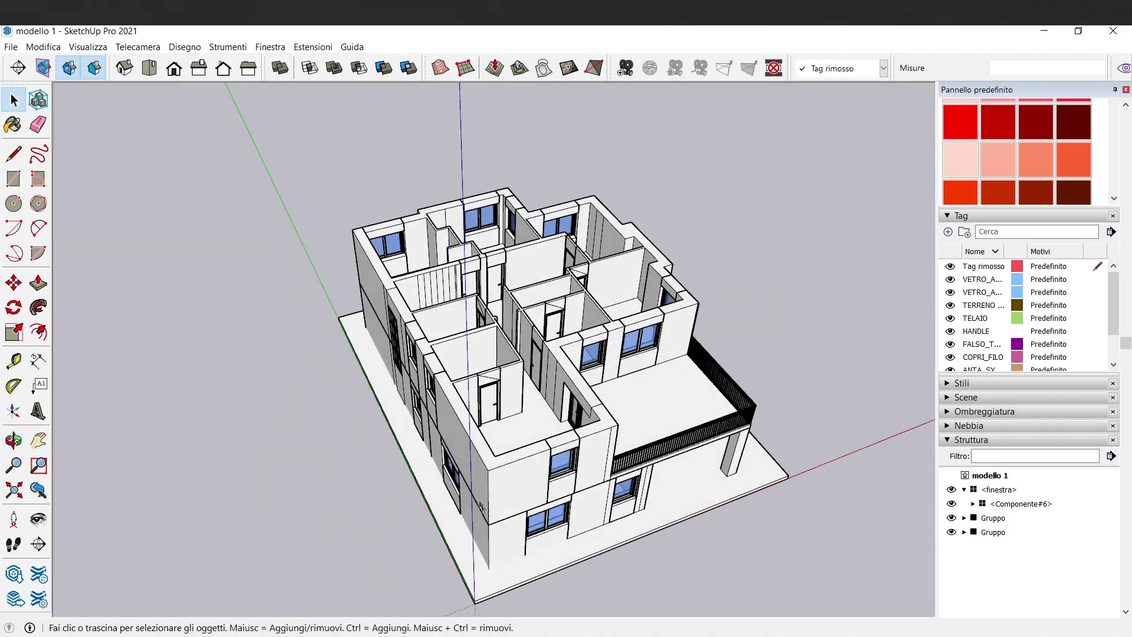
{"action": "left_click", "coordinate": [428, 495]}
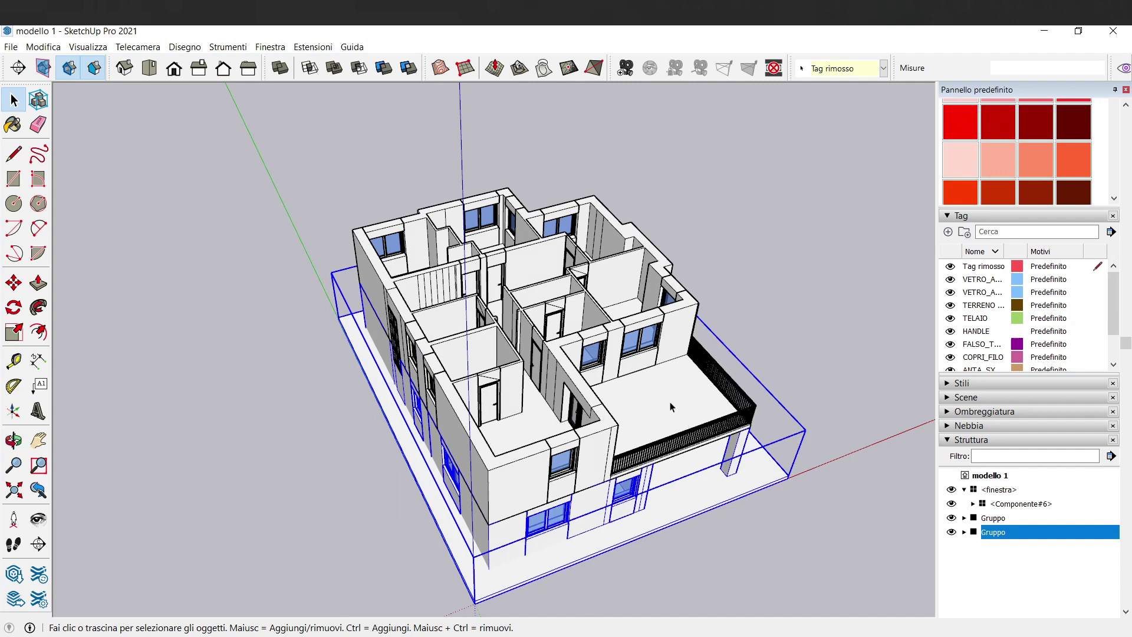
{"action": "middle_click_drag", "start_coordinate": [582, 421], "coordinate": [418, 405]}
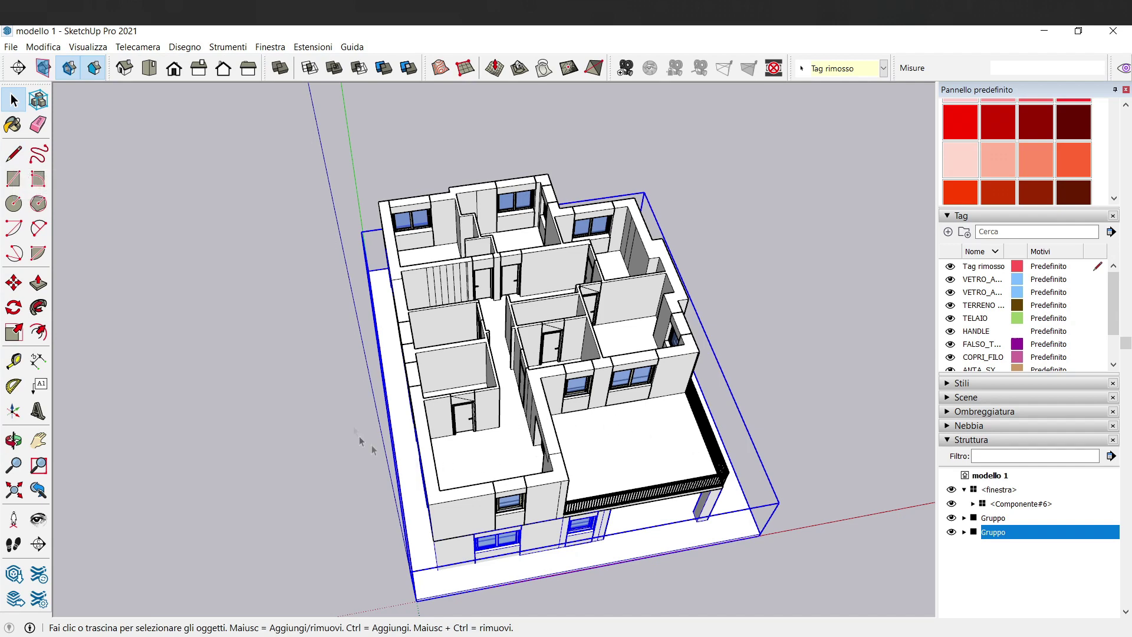
{"action": "middle_click_drag", "start_coordinate": [619, 293], "coordinate": [590, 339]}
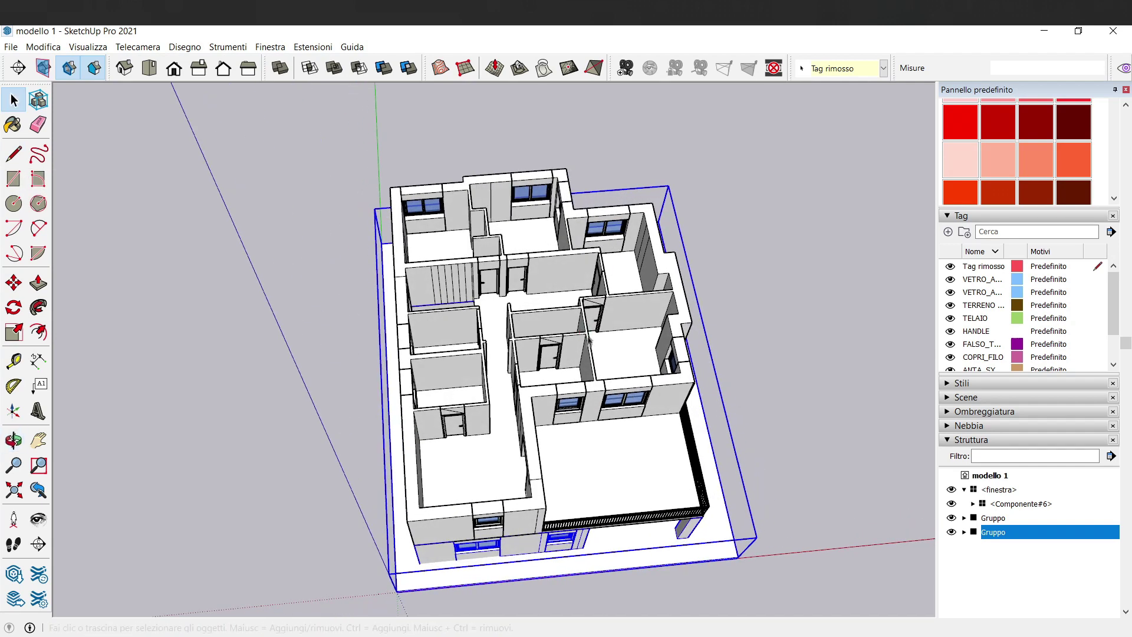
{"action": "middle_click_drag", "start_coordinate": [386, 318], "coordinate": [16, 157]}
{"action": "middle_click_drag", "start_coordinate": [518, 431], "coordinate": [411, 179]}
{"action": "scroll", "coordinate": [480, 169], "scroll_direction": "up", "scroll_amount": 3}
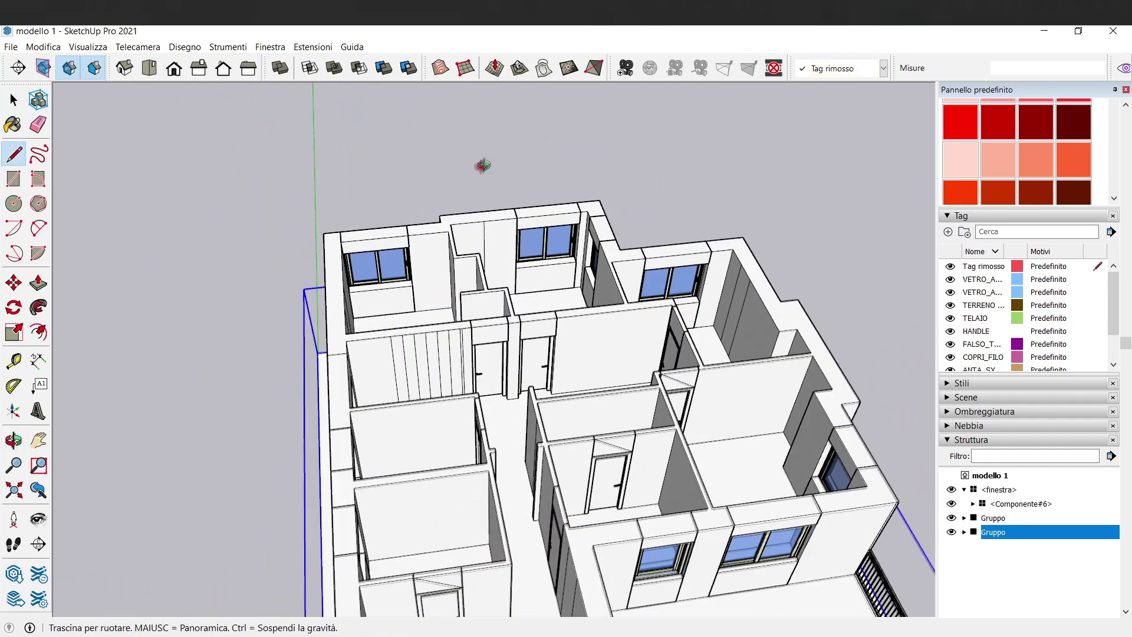
Draw the long edge along the top of the upper-floor wall
{"action": "middle_click_drag", "start_coordinate": [480, 166], "coordinate": [369, 203]}
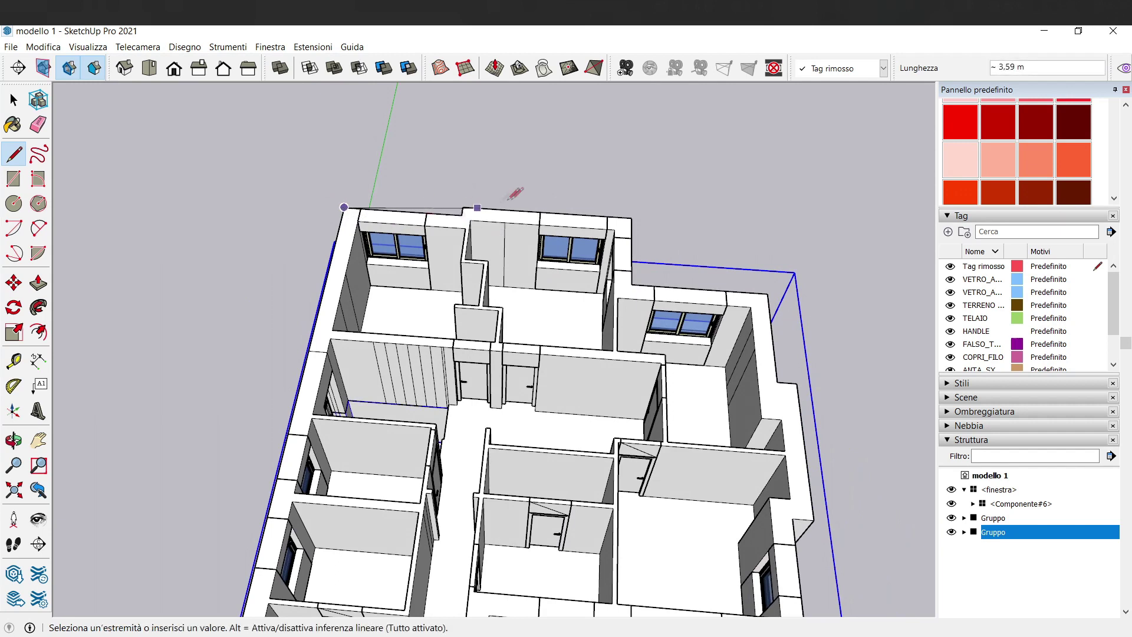
{"action": "left_click", "coordinate": [476, 207]}
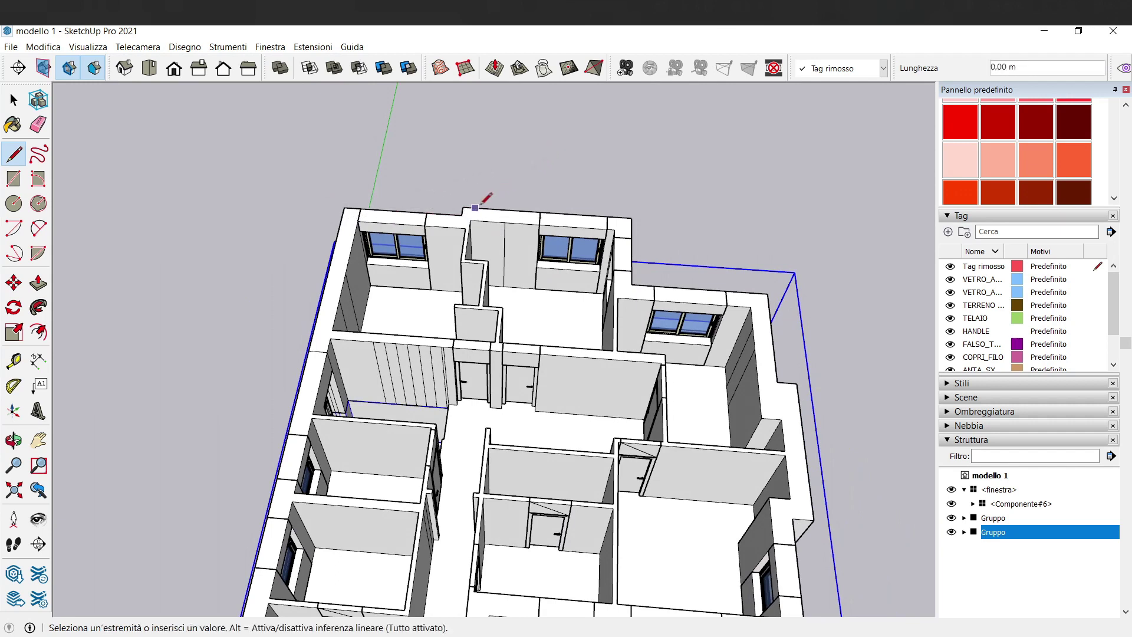
{"action": "scroll", "coordinate": [242, 171], "scroll_direction": "down", "scroll_amount": 1}
{"action": "key", "text": "Escape"}
{"action": "scroll", "coordinate": [416, 192], "scroll_direction": "up", "scroll_amount": 2}
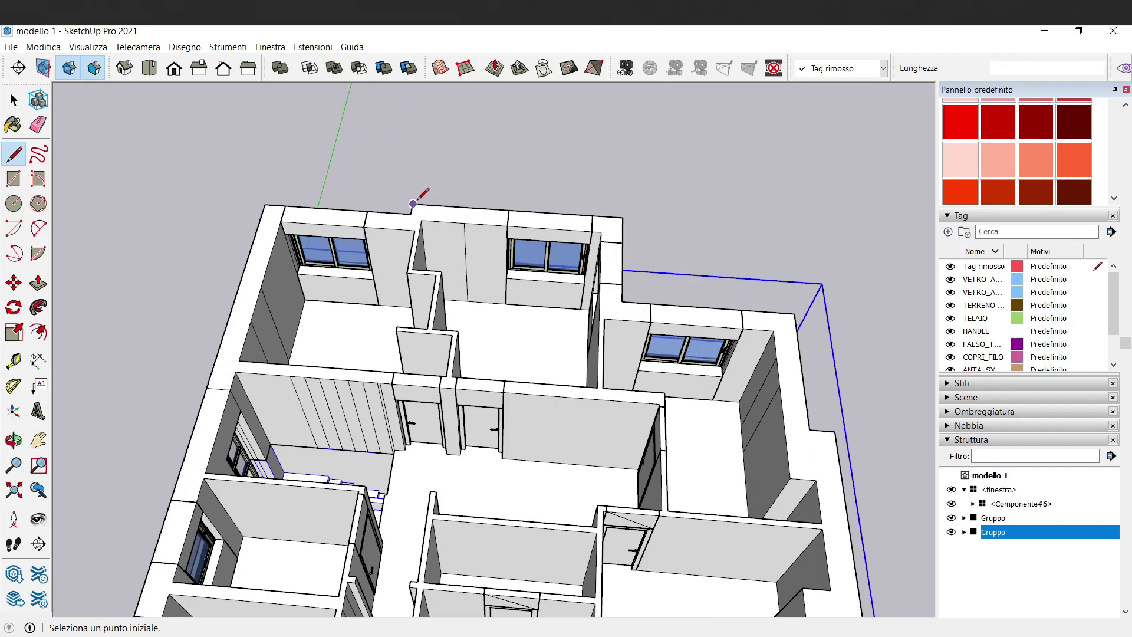
{"action": "left_click", "coordinate": [410, 201]}
{"action": "scroll", "coordinate": [407, 196], "scroll_direction": "down", "scroll_amount": 1}
{"action": "scroll", "coordinate": [408, 200], "scroll_direction": "down", "scroll_amount": 1}
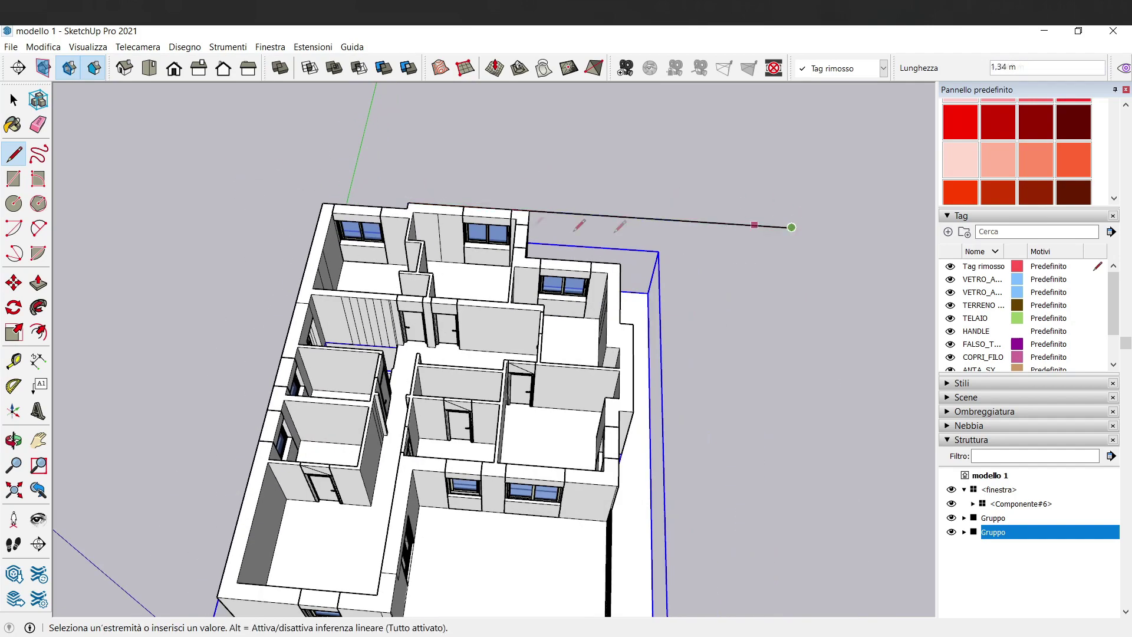
{"action": "left_click", "coordinate": [230, 175]}
{"action": "scroll", "coordinate": [231, 175], "scroll_direction": "down", "scroll_amount": 2}
{"action": "key", "text": "Escape"}
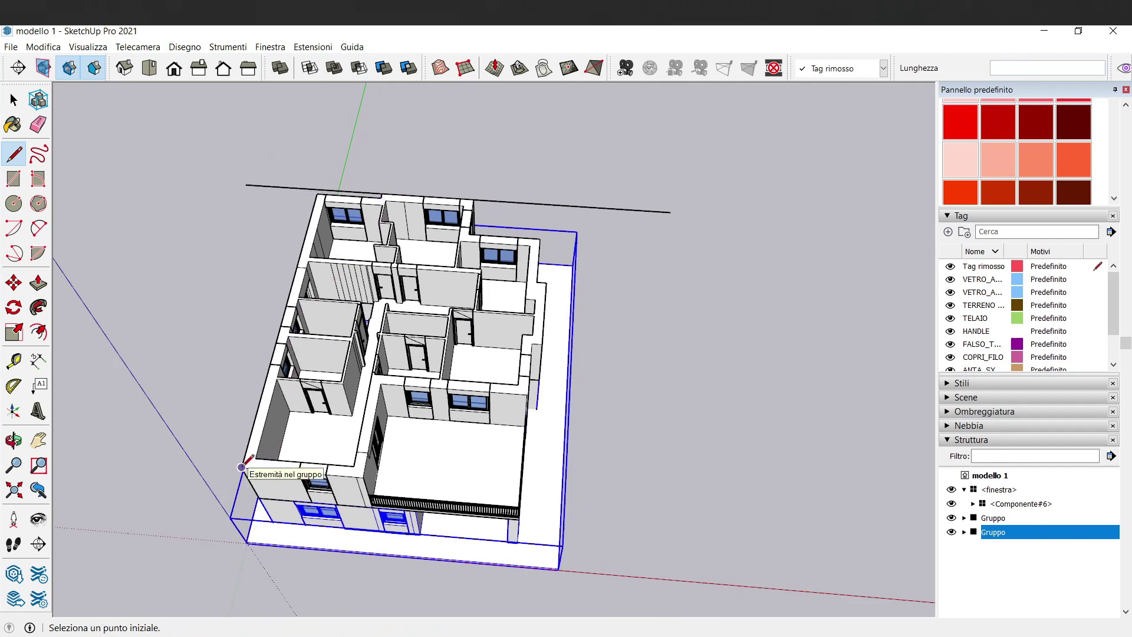
Draw edges up and down from the building's outer corner and one along the red axis
{"action": "left_click", "coordinate": [242, 467]}
{"action": "left_click", "coordinate": [332, 139]}
{"action": "left_click", "coordinate": [241, 467]}
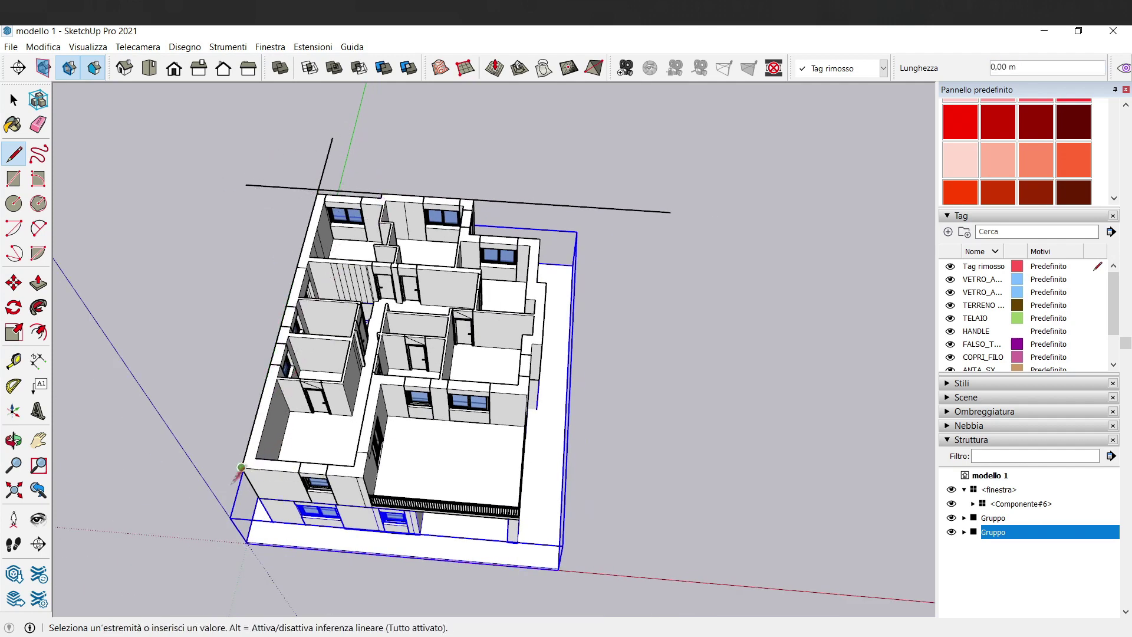
{"action": "left_click", "coordinate": [220, 550]}
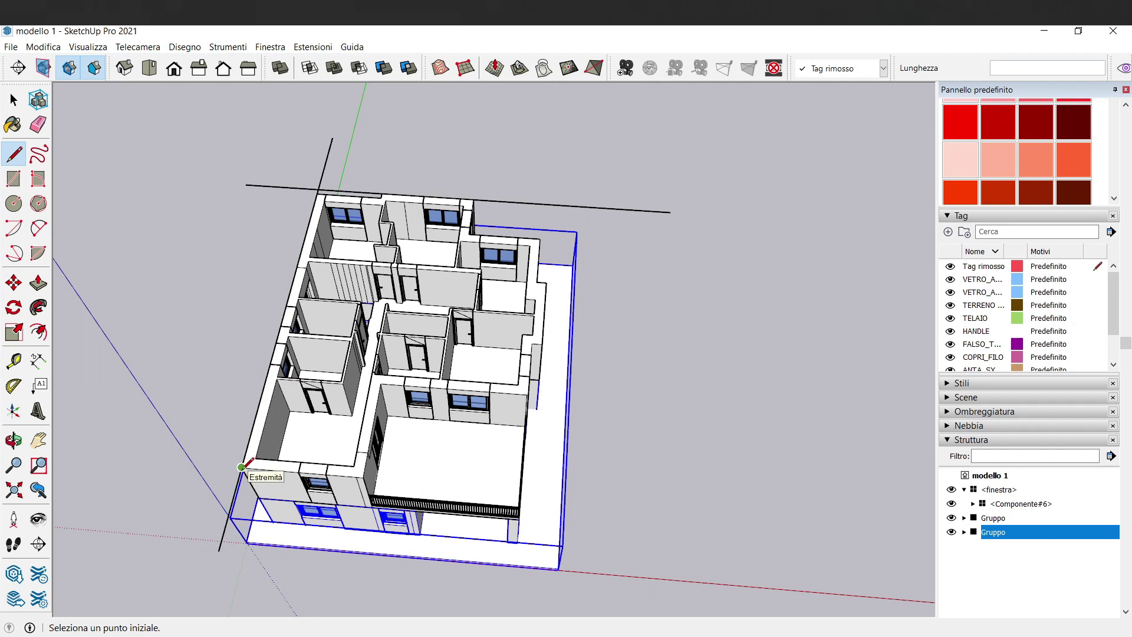
{"action": "left_click", "coordinate": [241, 467]}
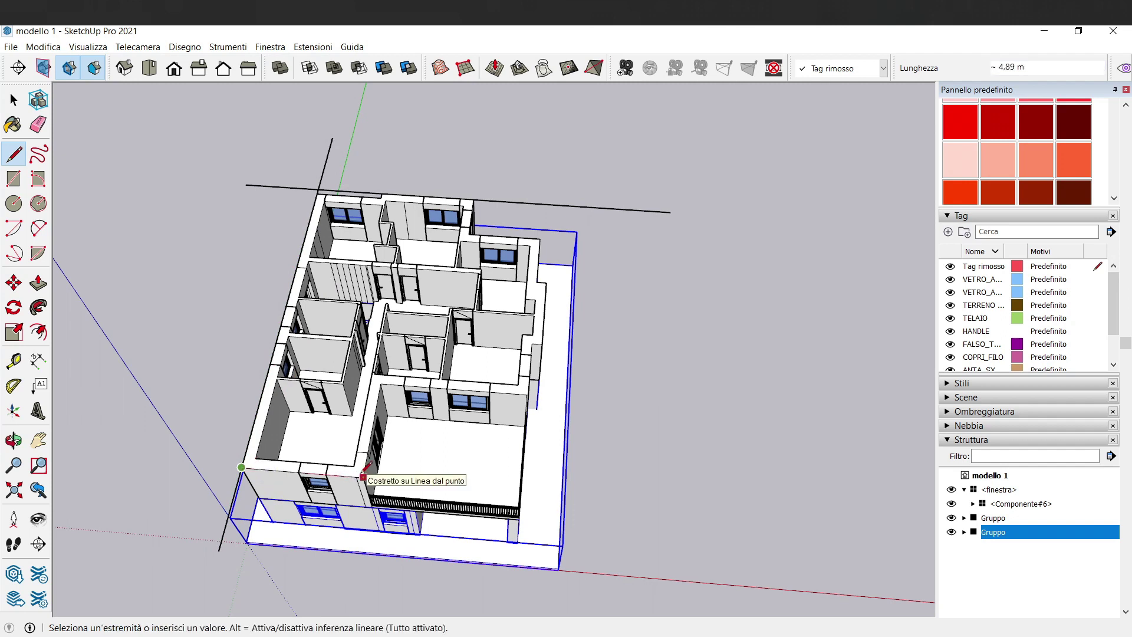
{"action": "key", "text": "Escape"}
{"action": "left_click", "coordinate": [380, 380]}
{"action": "left_click", "coordinate": [624, 402]}
{"action": "key", "text": "Escape"}
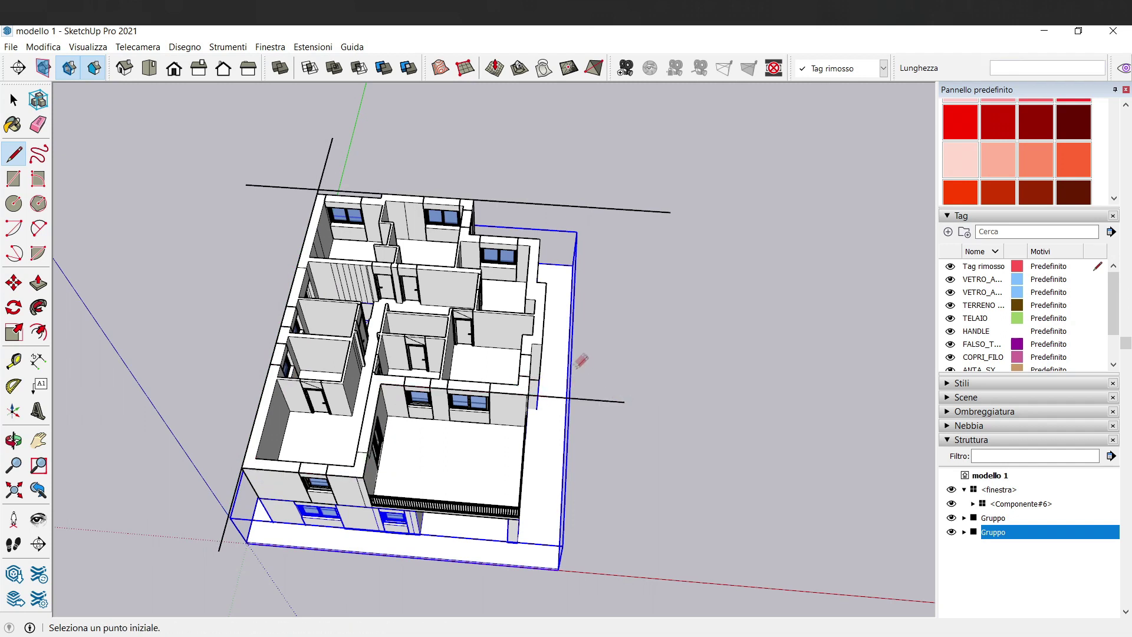
Add the right-side vertical edge and the edge that closes the roof face
{"action": "left_click", "coordinate": [541, 331]}
{"action": "key", "text": "Escape"}
{"action": "left_click", "coordinate": [542, 337]}
{"action": "left_click", "coordinate": [557, 178]}
{"action": "key", "text": "Escape"}
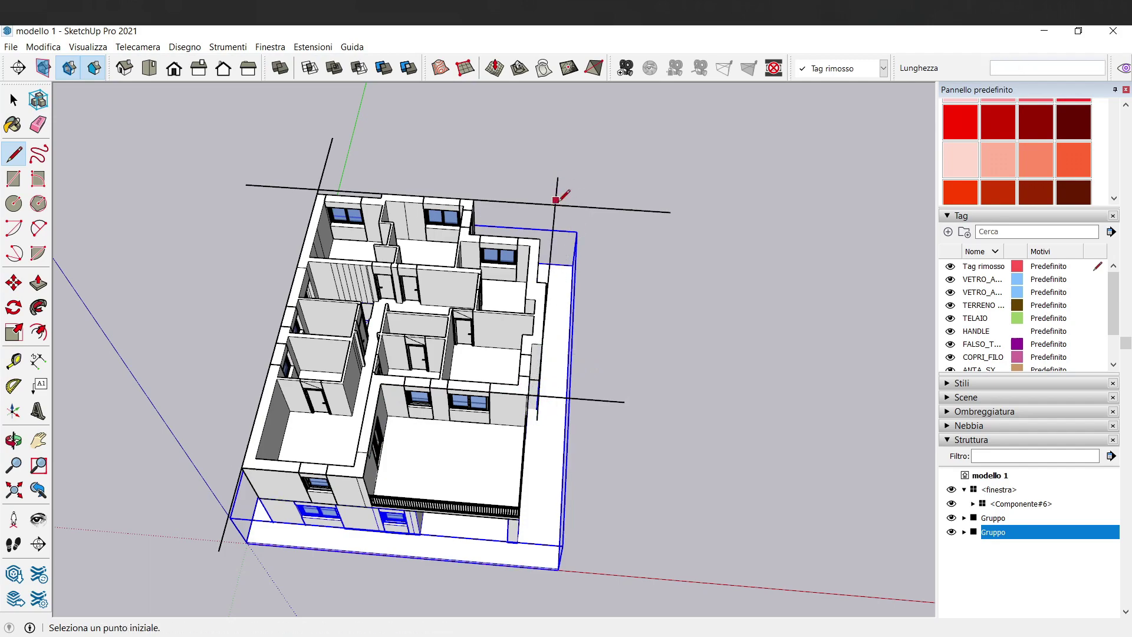
{"action": "mouse_move", "coordinate": [677, 257]}
{"action": "middle_mouse_down"}
{"action": "mouse_move", "coordinate": [412, 141]}
{"action": "mouse_move", "coordinate": [539, 272]}
{"action": "middle_mouse_up"}
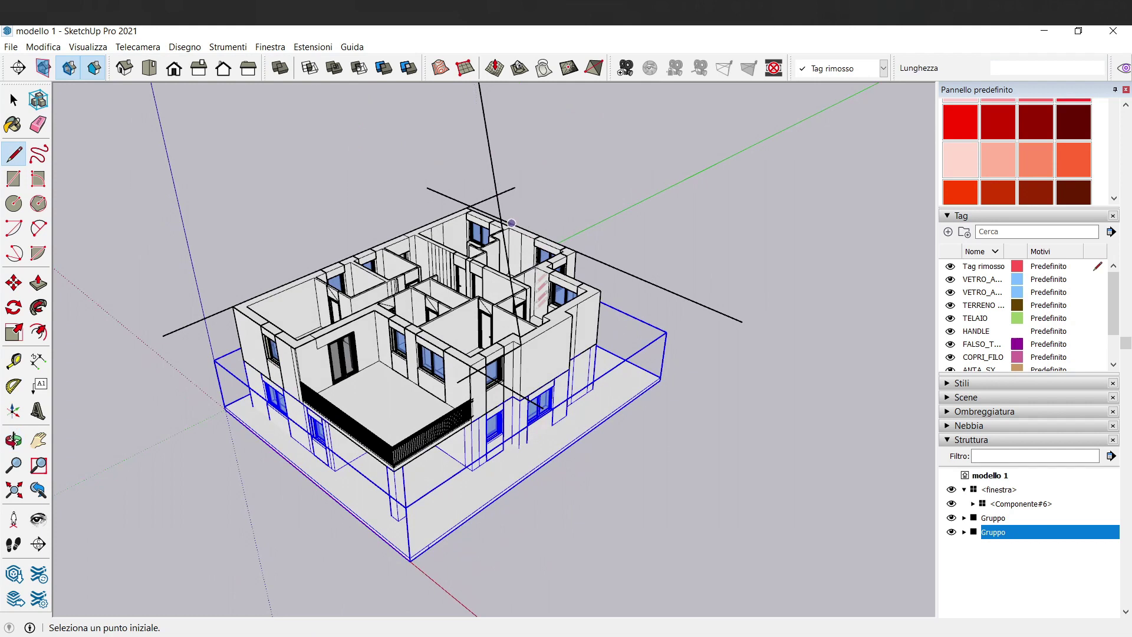
{"action": "left_click", "coordinate": [522, 345]}
{"action": "left_click", "coordinate": [681, 251]}
Erase the four leftover construction guide edges around the roof
{"action": "key", "text": "e"}
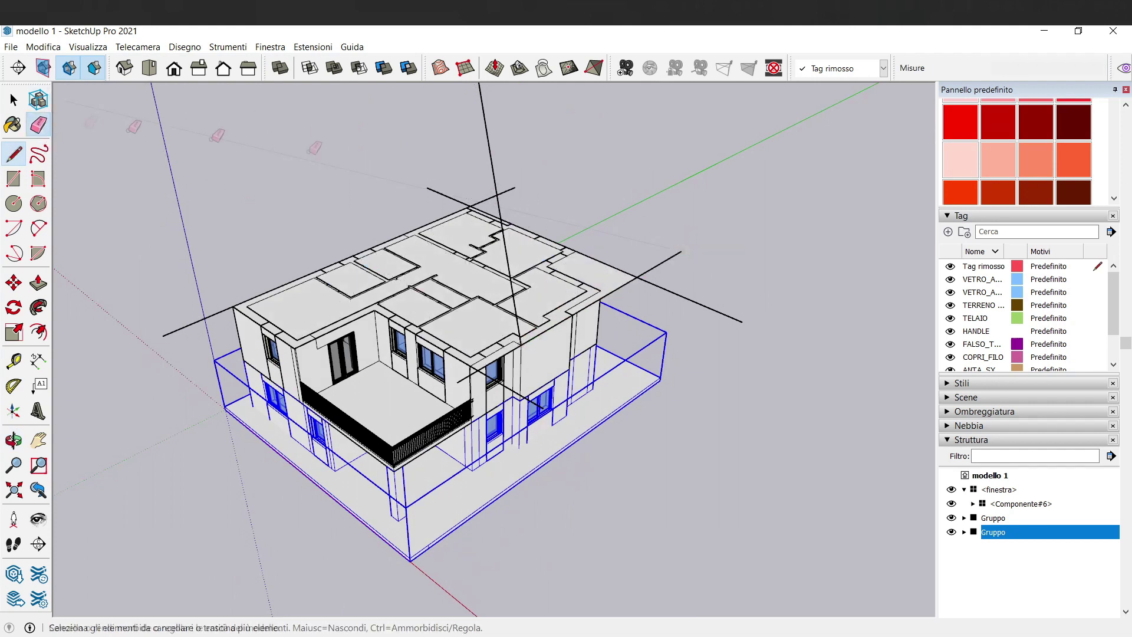
{"action": "left_click", "coordinate": [489, 144]}
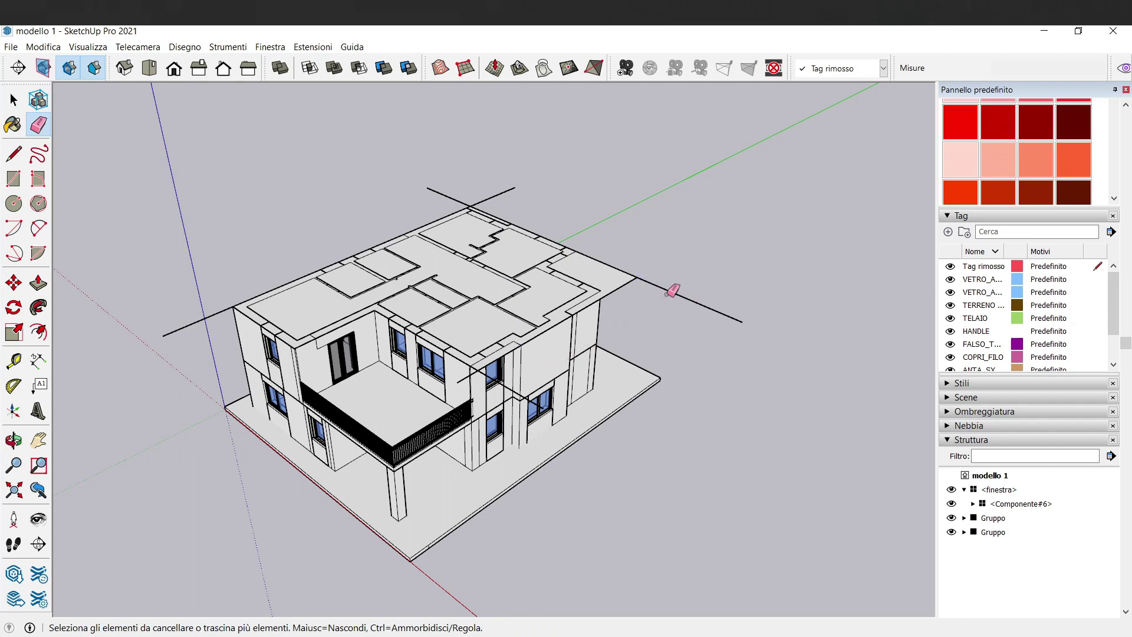
{"action": "left_click", "coordinate": [669, 287]}
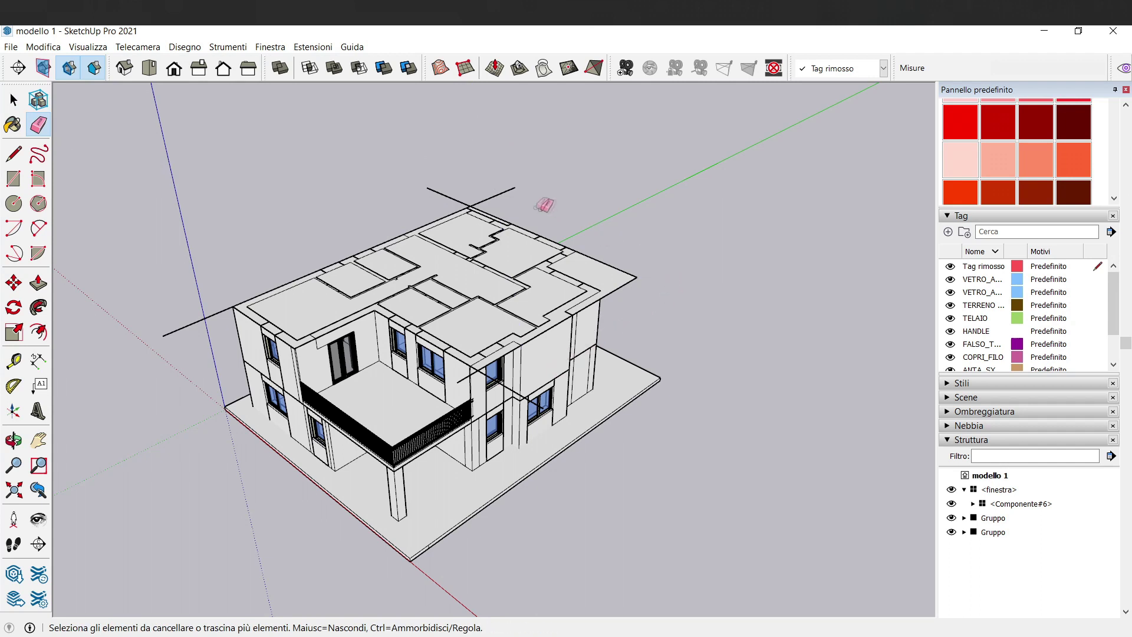
{"action": "left_click", "coordinate": [442, 190]}
{"action": "left_click", "coordinate": [203, 321]}
{"action": "middle_click_drag", "start_coordinate": [459, 390], "coordinate": [640, 335]}
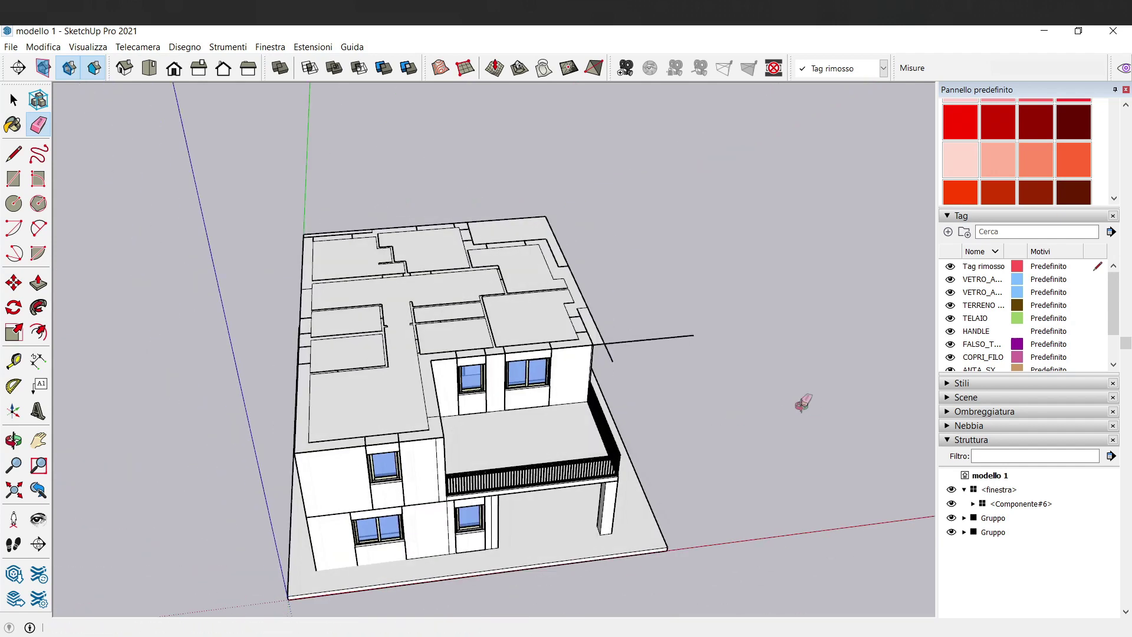
Erase the last guide edge and raise the roof face into a 0,30 m slab
{"action": "left_click", "coordinate": [613, 342]}
{"action": "left_click", "coordinate": [37, 282]}
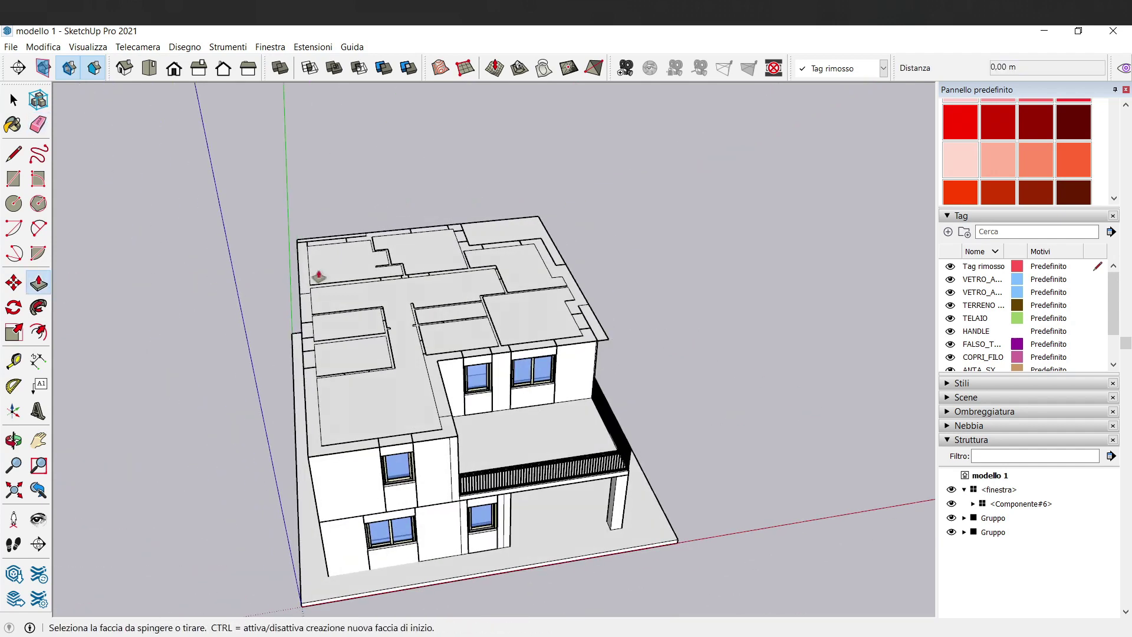
{"action": "left_click_drag", "start_coordinate": [344, 296], "coordinate": [344, 291]}
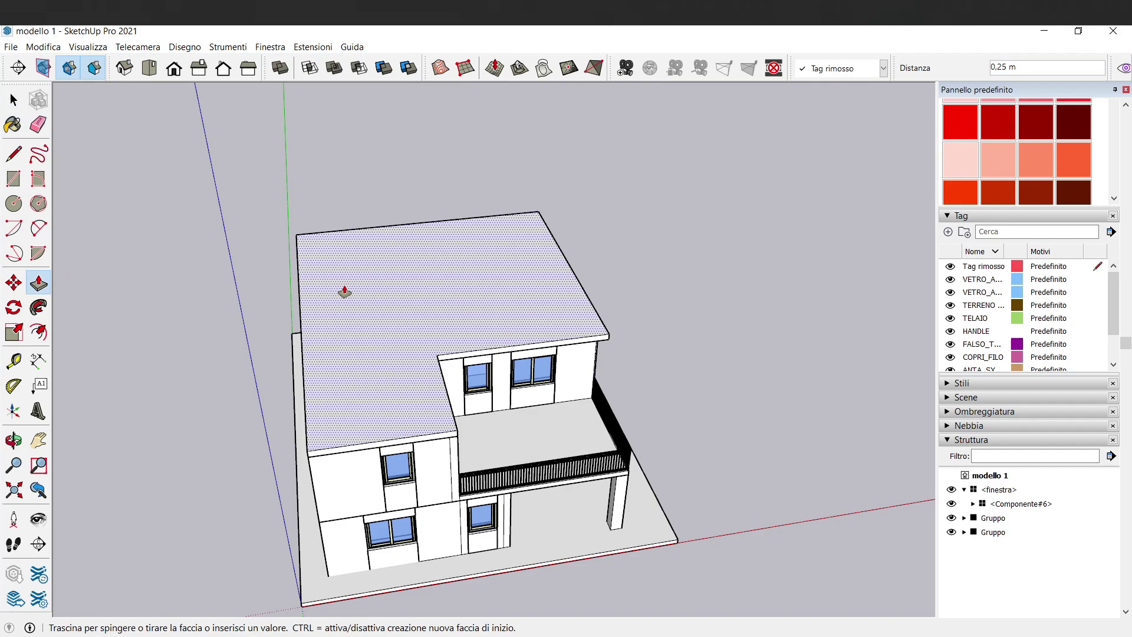
{"action": "key", "text": "Return"}
Push the slab's side and front faces out 0,6 m each
{"action": "mouse_move", "coordinate": [323, 455]}
{"action": "middle_mouse_down"}
{"action": "mouse_move", "coordinate": [379, 445]}
{"action": "mouse_move", "coordinate": [432, 475]}
{"action": "middle_mouse_up"}
{"action": "scroll", "coordinate": [454, 454], "scroll_direction": "up", "scroll_amount": 5}
{"action": "left_click_drag", "start_coordinate": [454, 454], "coordinate": [423, 460]}
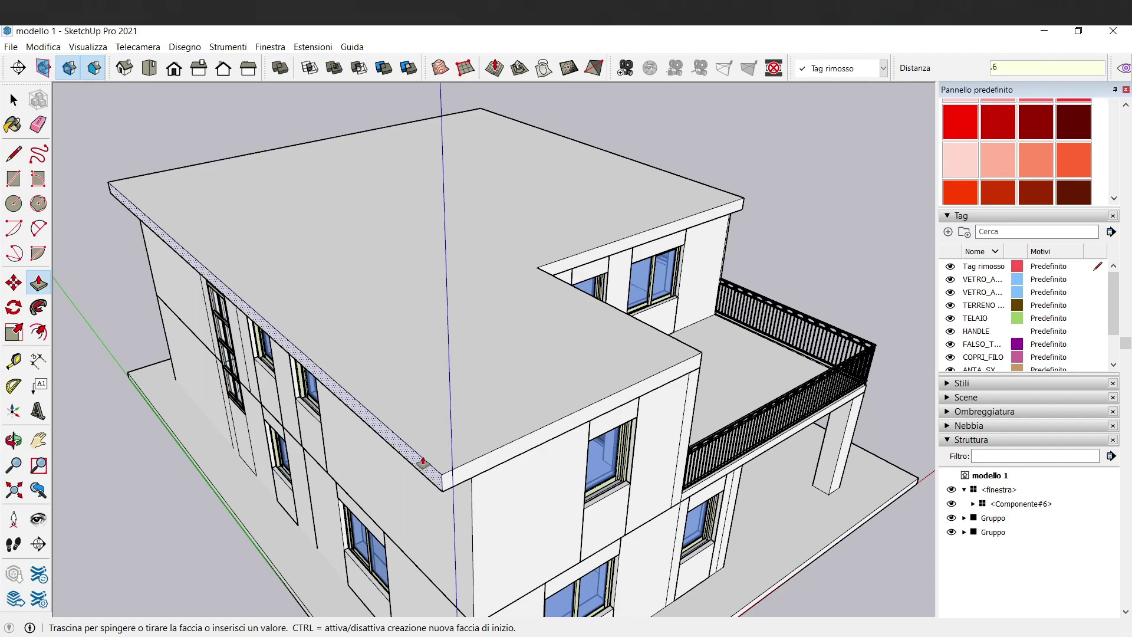
{"action": "key", "text": "Return"}
{"action": "left_click_drag", "start_coordinate": [480, 460], "coordinate": [505, 475]}
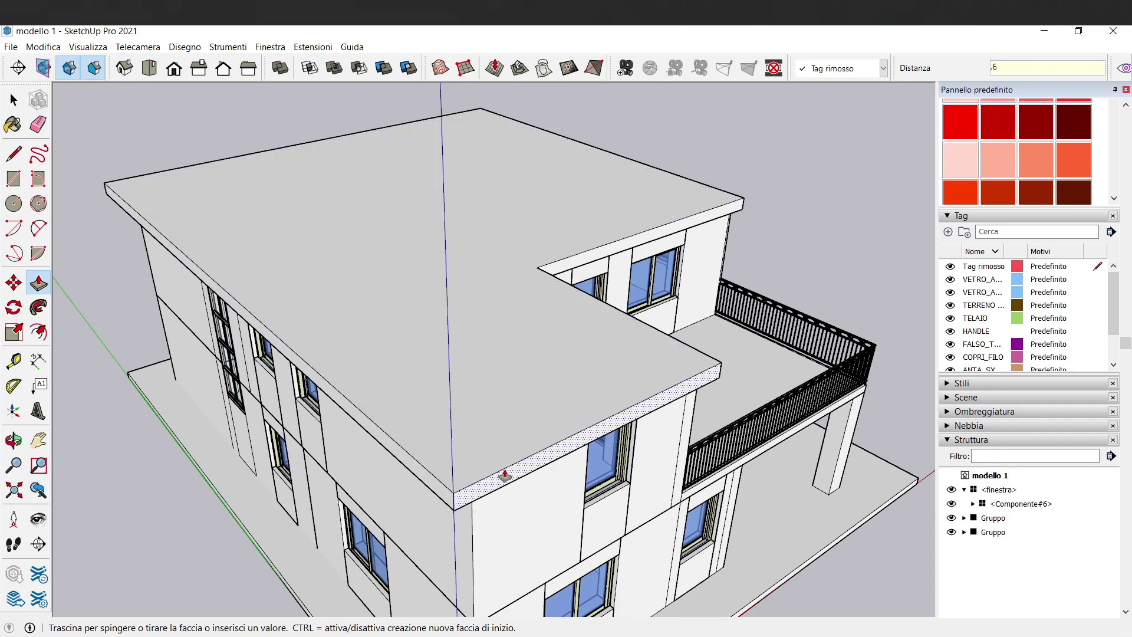
{"action": "key", "text": "Return"}
Extend the two courtyard-side inner slab edges outward
{"action": "middle_click_drag", "start_coordinate": [583, 435], "coordinate": [362, 394]}
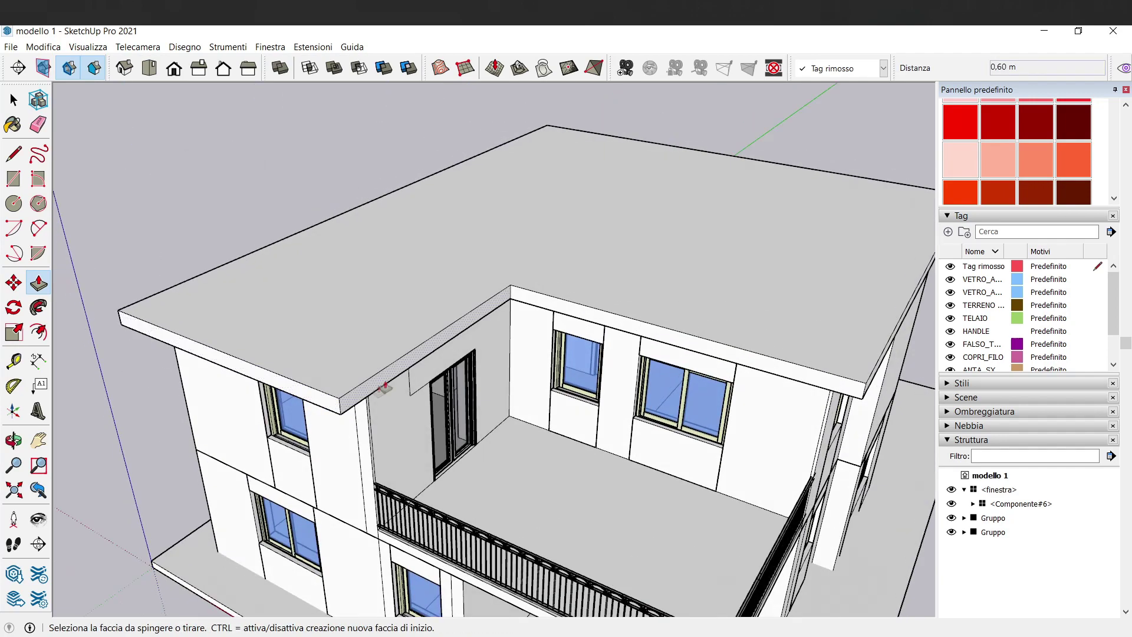
{"action": "left_click_drag", "start_coordinate": [416, 361], "coordinate": [424, 358]}
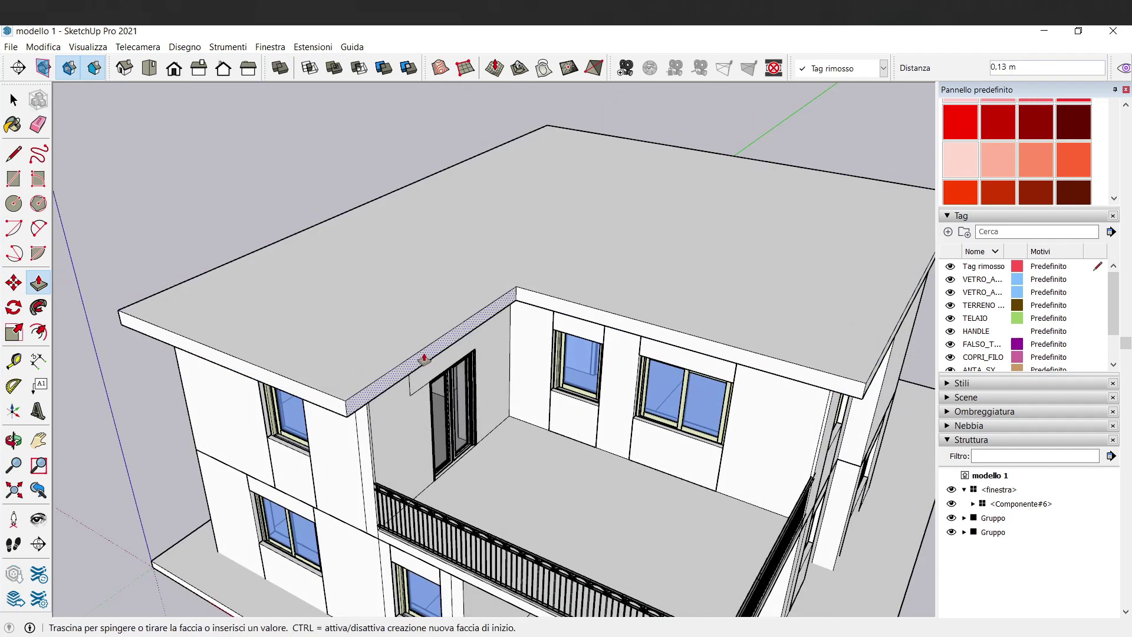
{"action": "type", "text": "6"}
{"action": "key", "text": "Return"}
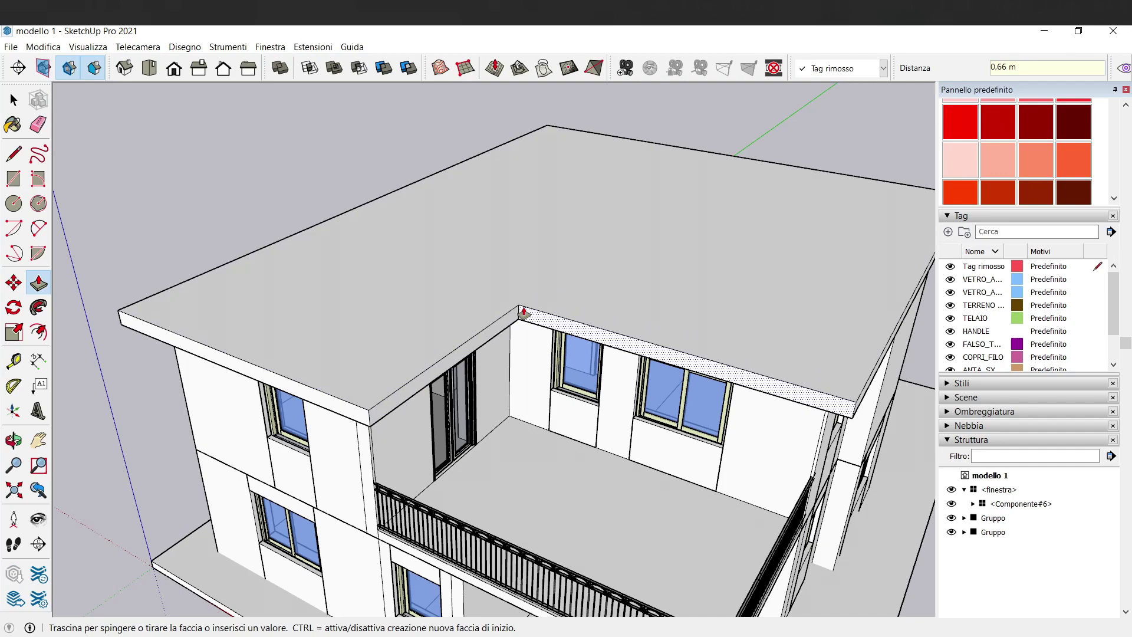
{"action": "key", "text": "Return"}
Push the front edge faces and the right edge out 0,6 m each
{"action": "mouse_move", "coordinate": [523, 312]}
{"action": "middle_mouse_down"}
{"action": "mouse_move", "coordinate": [660, 418]}
{"action": "mouse_move", "coordinate": [304, 415]}
{"action": "middle_mouse_up"}
{"action": "left_click", "coordinate": [660, 417]}
{"action": "type", "text": "0,6"}
{"action": "key", "text": "Return"}
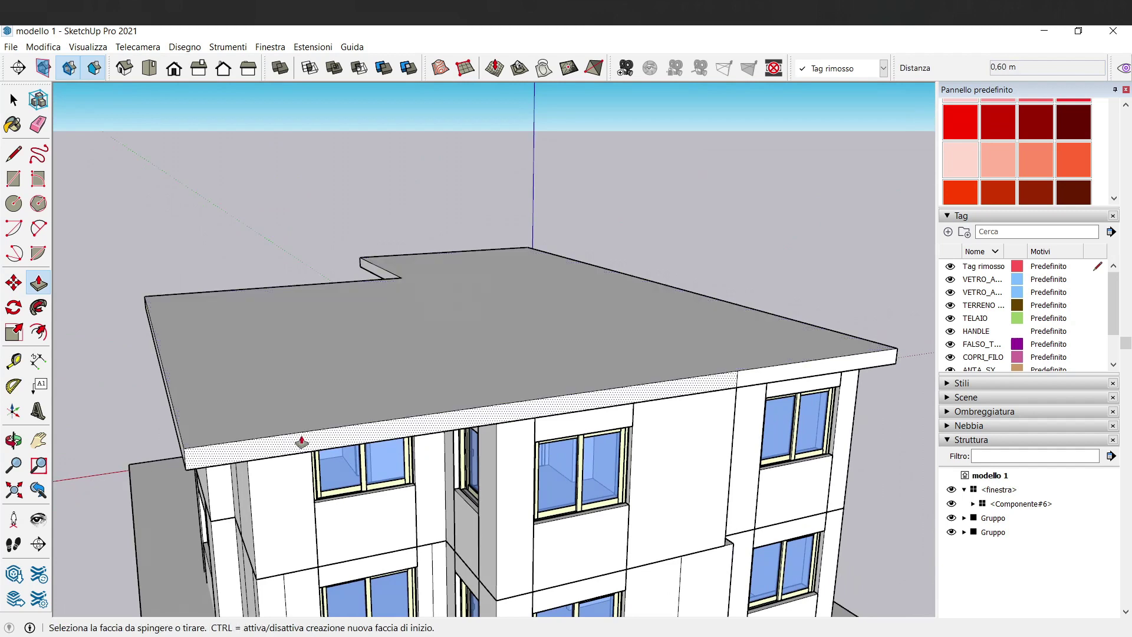
{"action": "left_click", "coordinate": [300, 443]}
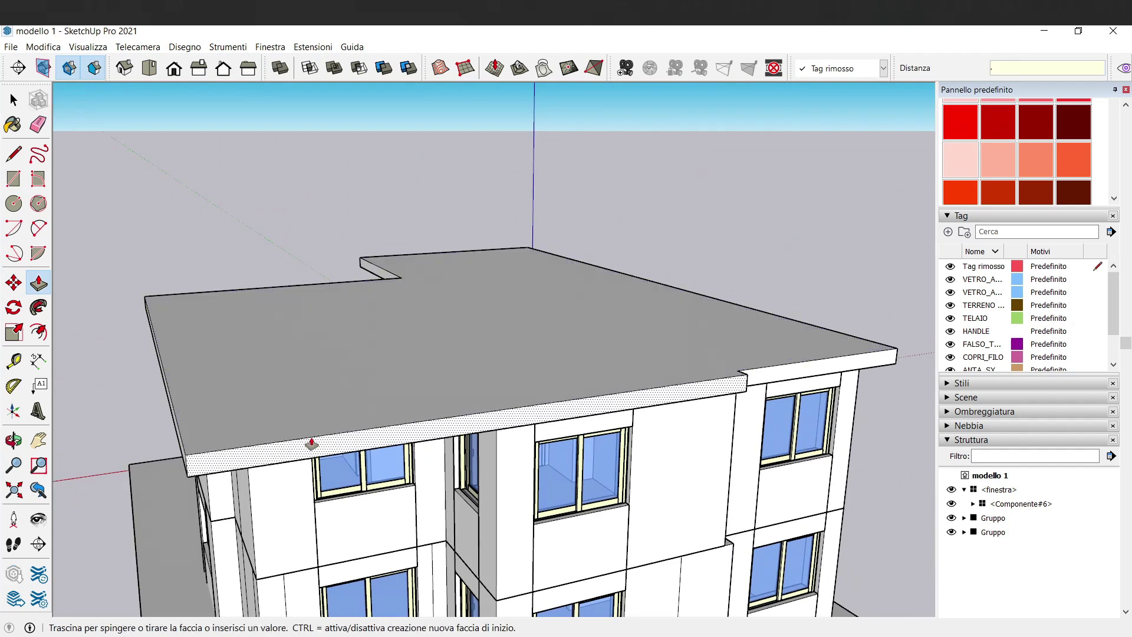
{"action": "type", "text": "0,6"}
{"action": "key", "text": "Return"}
{"action": "double_click", "coordinate": [772, 383]}
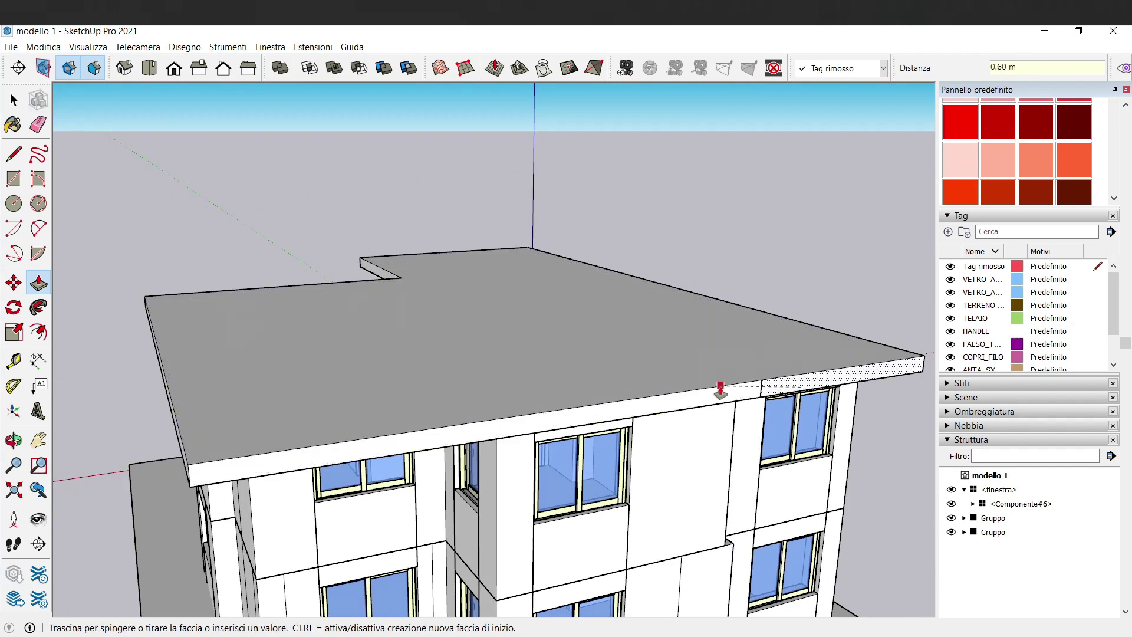
Orbit around the building to view the whole house with its overhanging roof
{"action": "middle_click_drag", "start_coordinate": [721, 392], "coordinate": [518, 463]}
{"action": "left_click", "coordinate": [44, 129]}
{"action": "mouse_move", "coordinate": [731, 392]}
{"action": "middle_mouse_down"}
{"action": "mouse_move", "coordinate": [765, 329]}
{"action": "mouse_move", "coordinate": [289, 355]}
{"action": "mouse_move", "coordinate": [442, 157]}
{"action": "mouse_move", "coordinate": [854, 389]}
{"action": "mouse_move", "coordinate": [733, 316]}
{"action": "mouse_move", "coordinate": [594, 374]}
{"action": "mouse_move", "coordinate": [694, 134]}
{"action": "mouse_move", "coordinate": [434, 258]}
{"action": "middle_mouse_up"}
{"action": "mouse_move", "coordinate": [177, 177]}
{"action": "middle_mouse_down"}
{"action": "mouse_move", "coordinate": [250, 205]}
{"action": "mouse_move", "coordinate": [313, 203]}
{"action": "middle_mouse_up"}
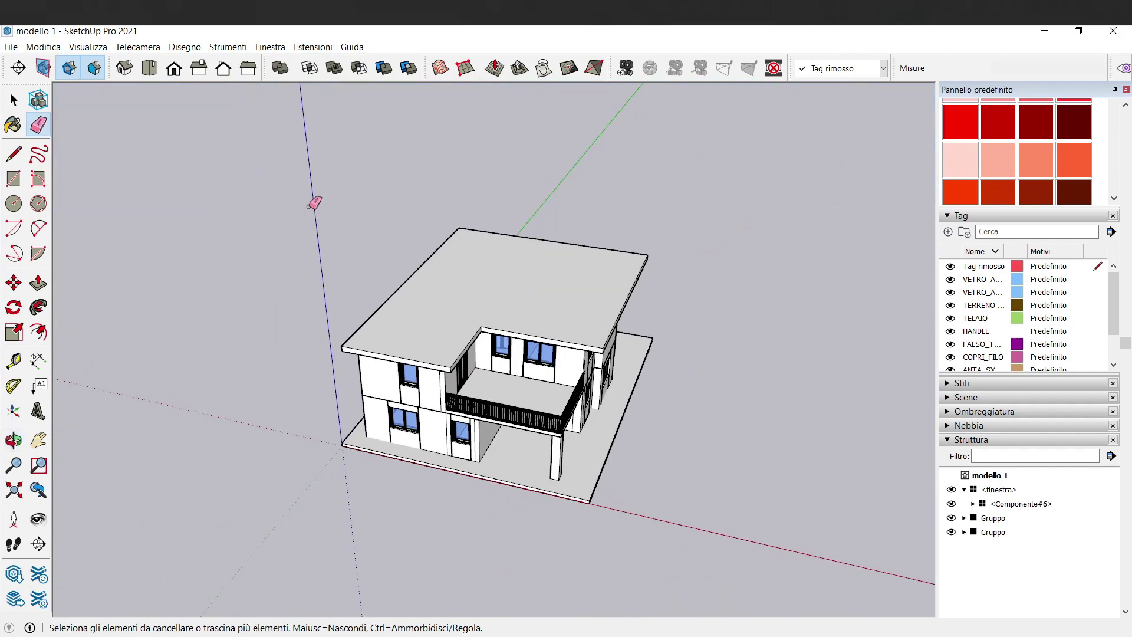
Draw a large ground rectangle surrounding the house
{"action": "left_click", "coordinate": [13, 178]}
{"action": "scroll", "coordinate": [672, 451], "scroll_direction": "down", "scroll_amount": 2}
{"action": "scroll", "coordinate": [487, 319], "scroll_direction": "down", "scroll_amount": 2}
{"action": "left_click", "coordinate": [363, 183]}
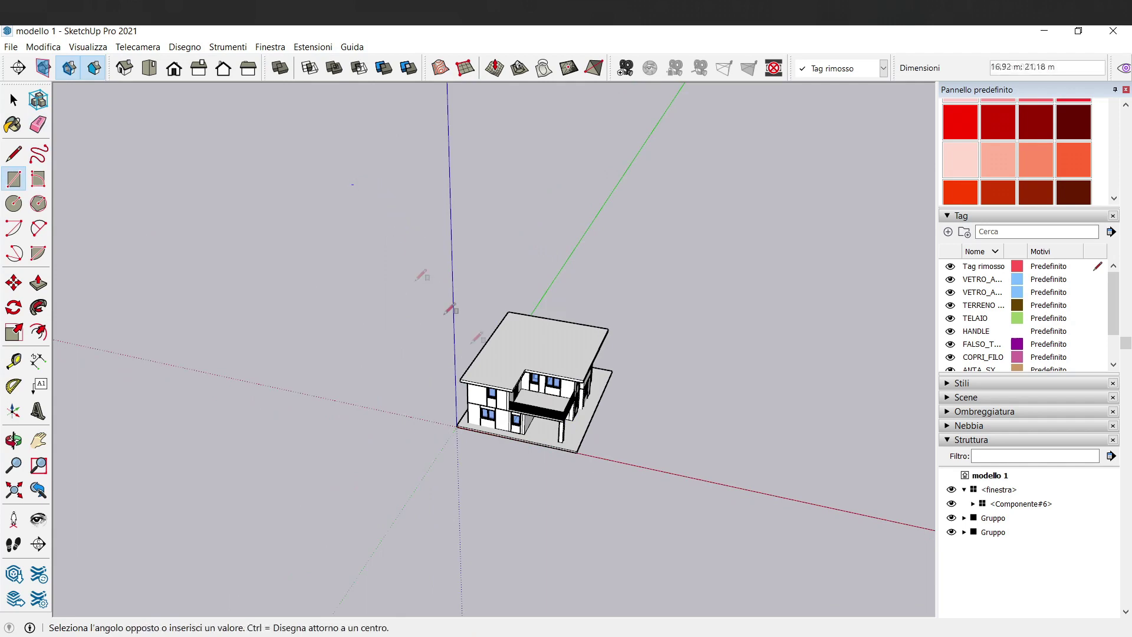
{"action": "mouse_move", "coordinate": [767, 613]}
{"action": "middle_mouse_down", "text": "shift"}
{"action": "mouse_move", "coordinate": [822, 629]}
{"action": "mouse_move", "coordinate": [877, 602]}
{"action": "middle_mouse_up", "text": "shift"}
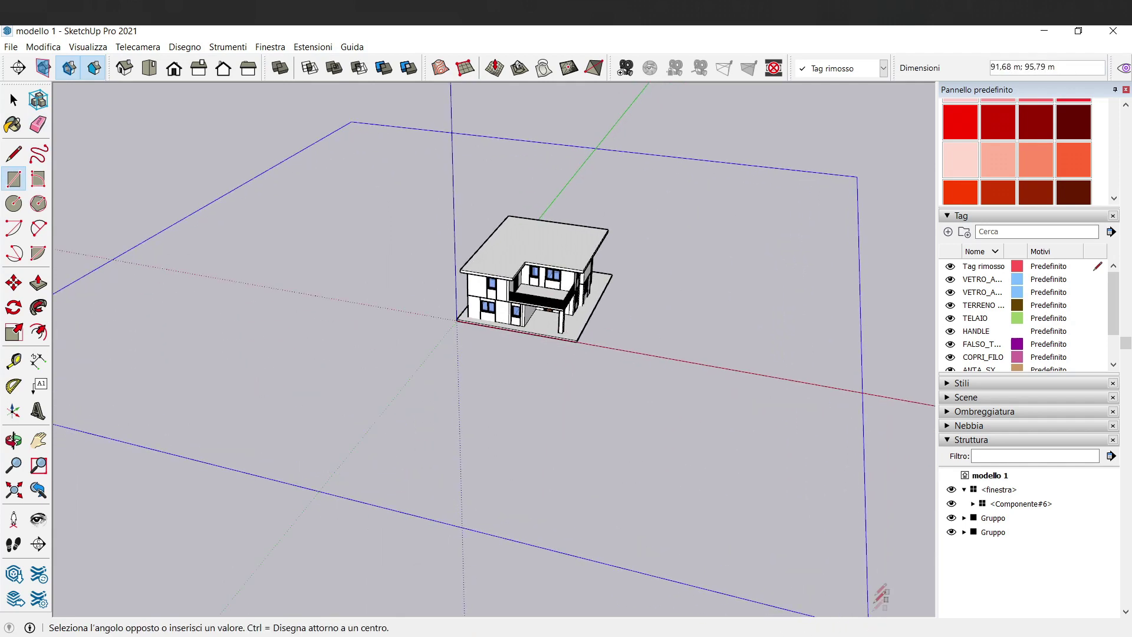
{"action": "left_click", "coordinate": [875, 602]}
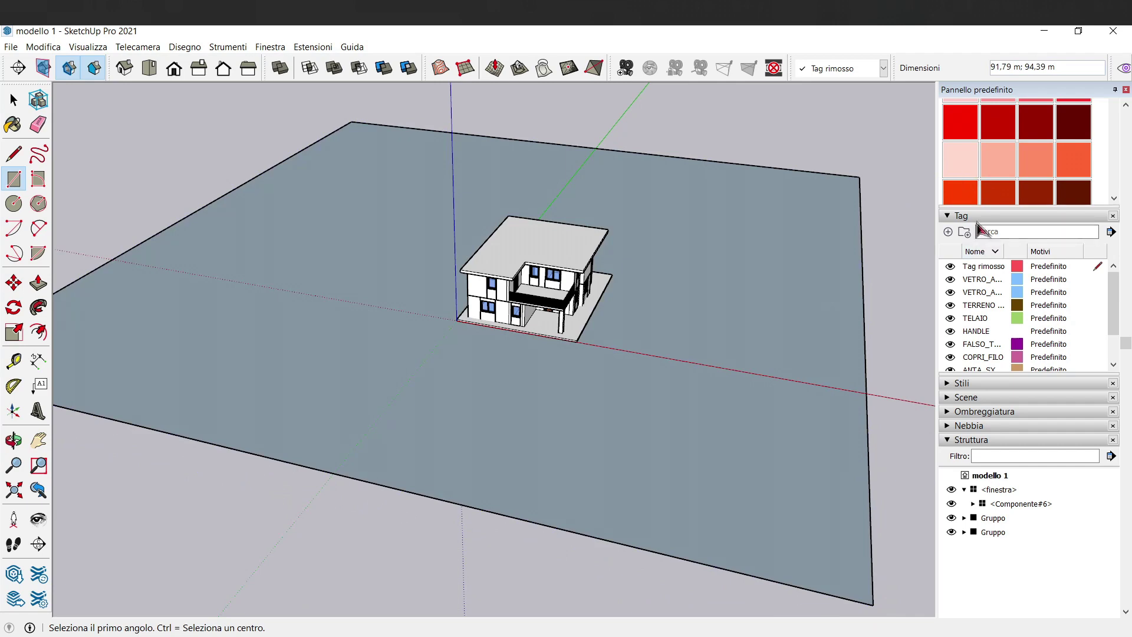
{"action": "scroll", "coordinate": [995, 94], "scroll_direction": "up", "scroll_amount": 3}
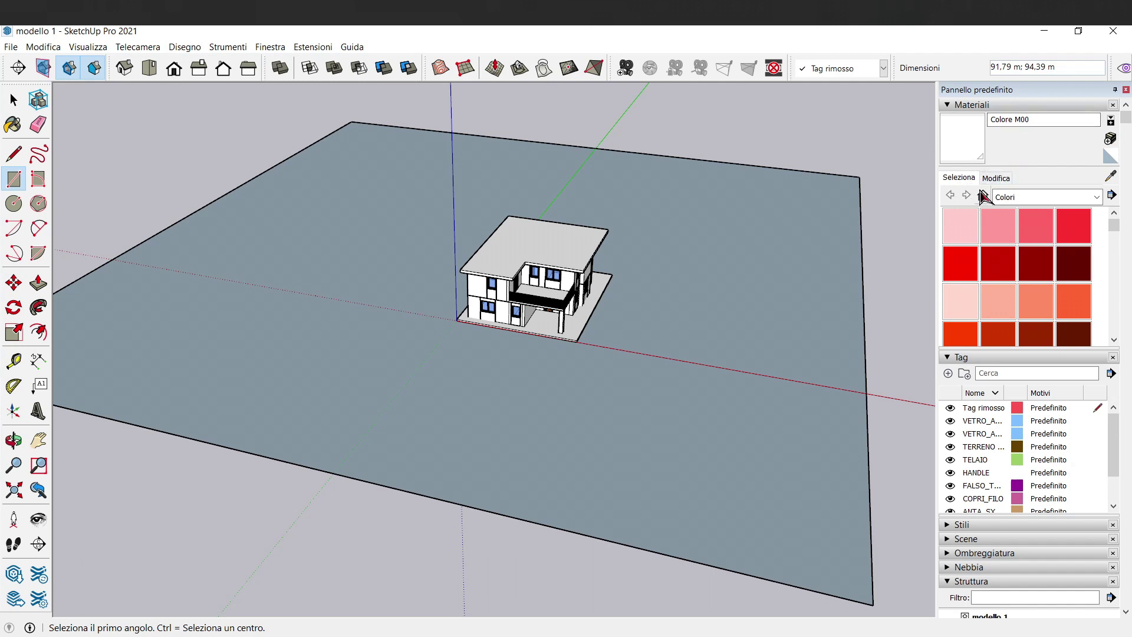
Paint the ground rectangle with Erba artificiale grass from the Paesaggistica collection
{"action": "left_click", "coordinate": [983, 196]}
{"action": "left_click", "coordinate": [1024, 199]}
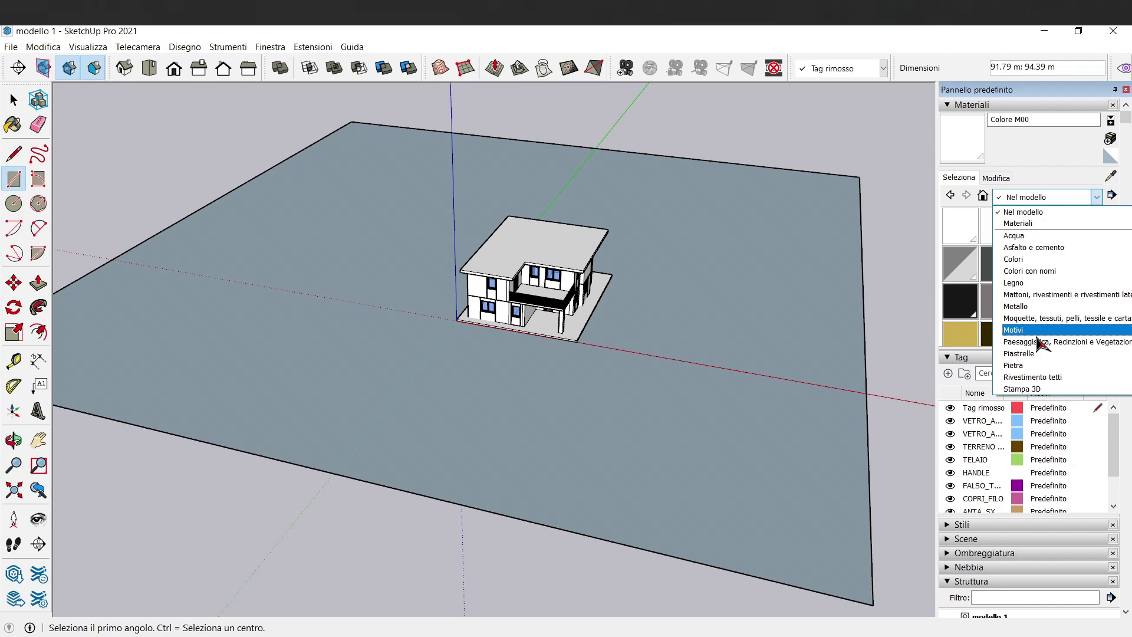
{"action": "left_click", "coordinate": [1037, 342]}
{"action": "left_click", "coordinate": [1036, 301]}
{"action": "left_click", "coordinate": [718, 332]}
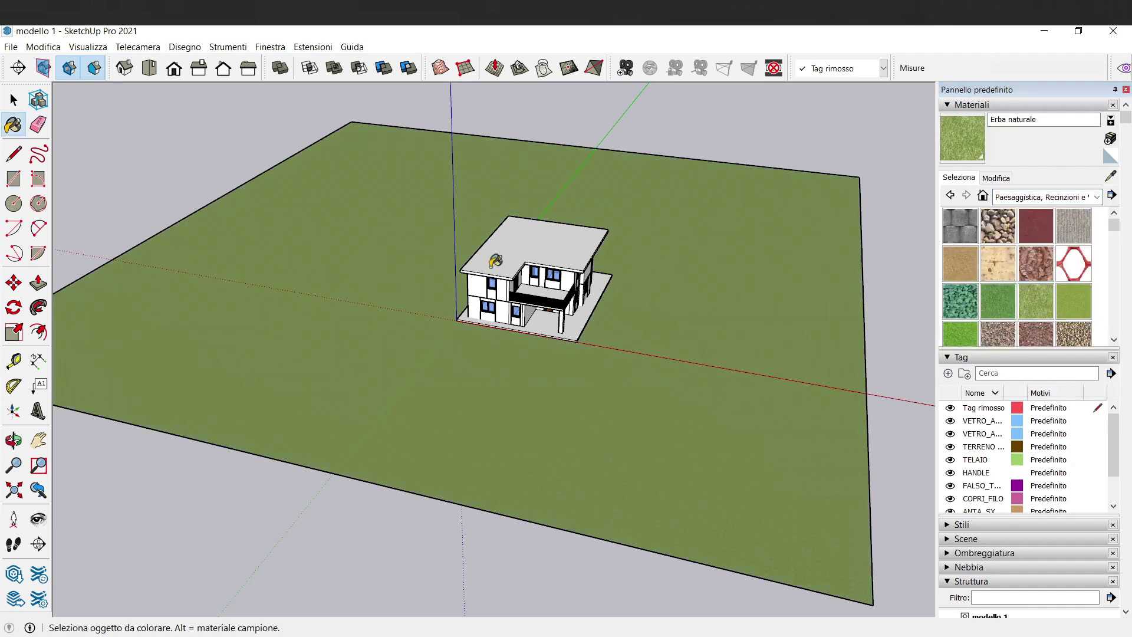
{"action": "left_click", "coordinate": [1003, 304]}
{"action": "left_click", "coordinate": [801, 341]}
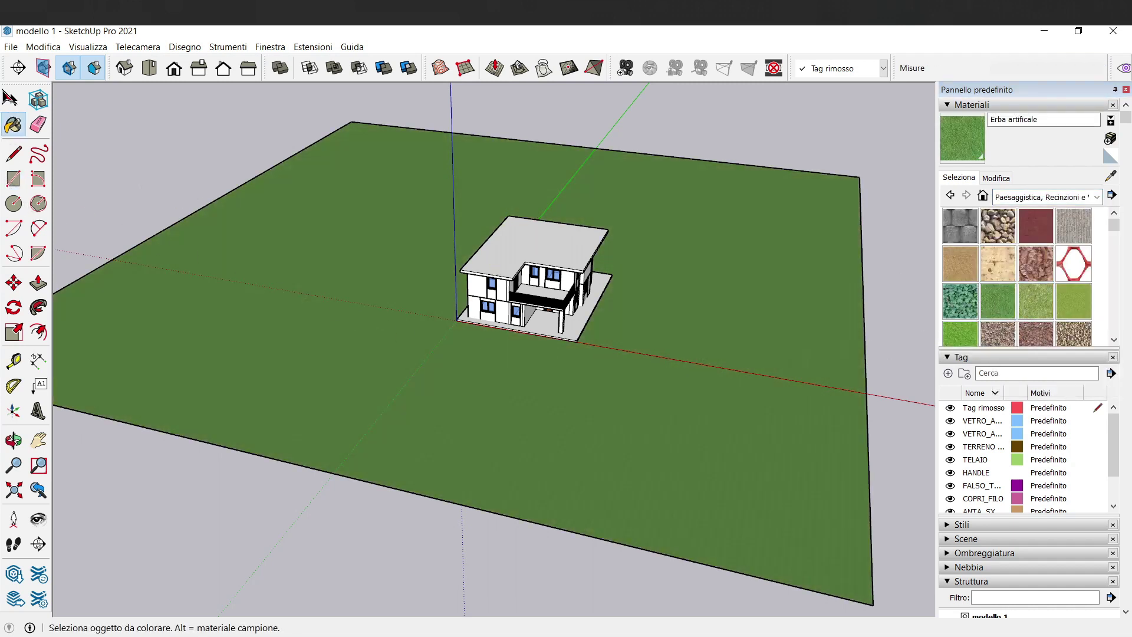
{"action": "left_click", "coordinate": [10, 97]}
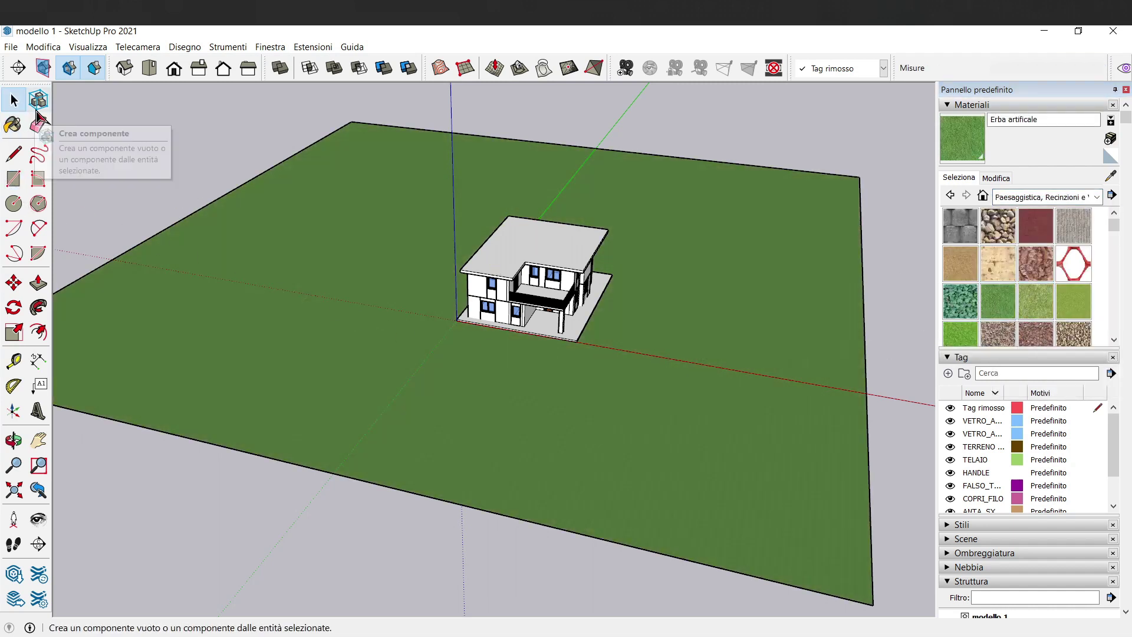
{"action": "left_click", "coordinate": [13, 574]}
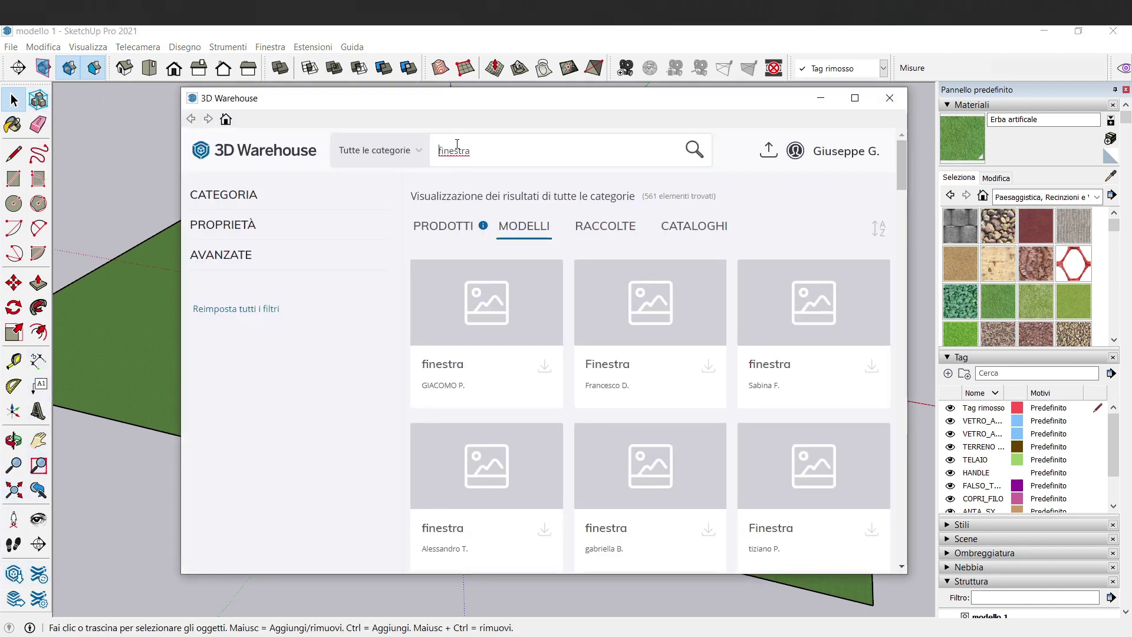
Search 3D Warehouse for 'alberi' instead of 'finestra'
{"action": "left_click_drag", "start_coordinate": [470, 148], "coordinate": [437, 148]}
{"action": "type", "text": "al"}
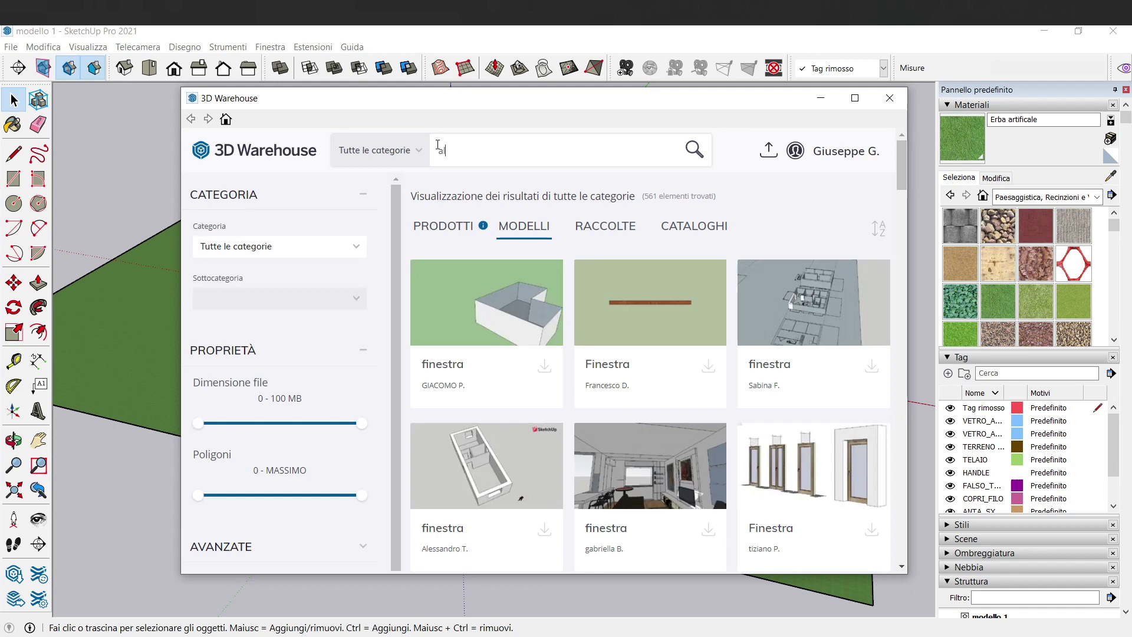
{"action": "type", "text": "beri"}
{"action": "key", "text": "Return"}
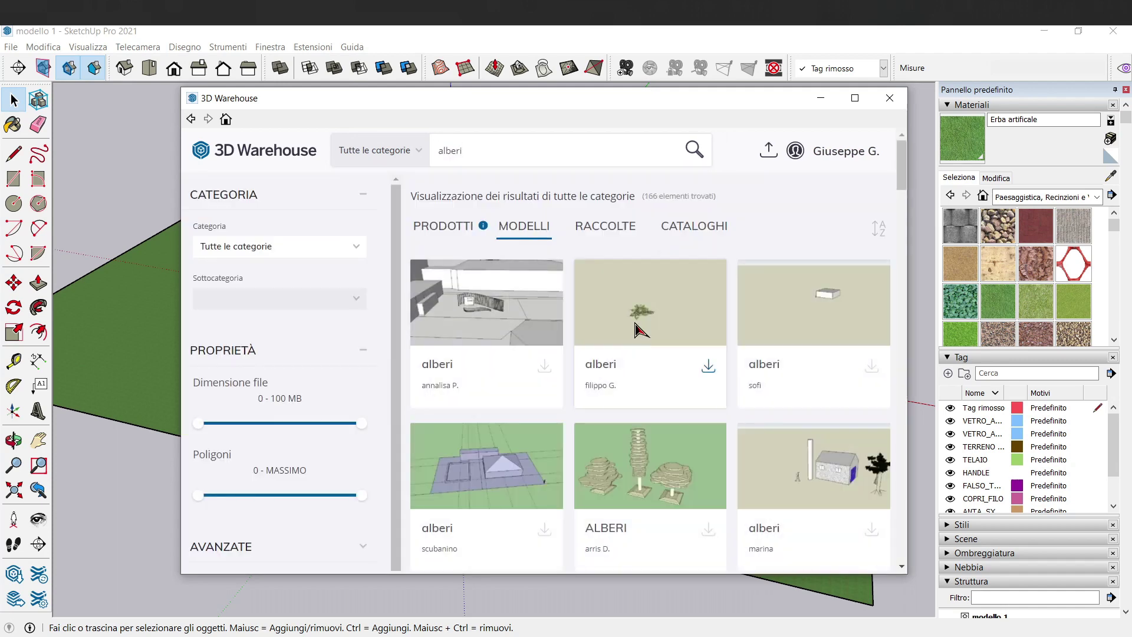
{"action": "scroll", "coordinate": [654, 339], "scroll_direction": "down", "scroll_amount": 3}
{"action": "scroll", "coordinate": [655, 341], "scroll_direction": "up", "scroll_amount": 3}
Download a leafy tree model from the results and load it into the model
{"action": "left_click", "coordinate": [450, 226]}
{"action": "scroll", "coordinate": [619, 359], "scroll_direction": "down", "scroll_amount": 3}
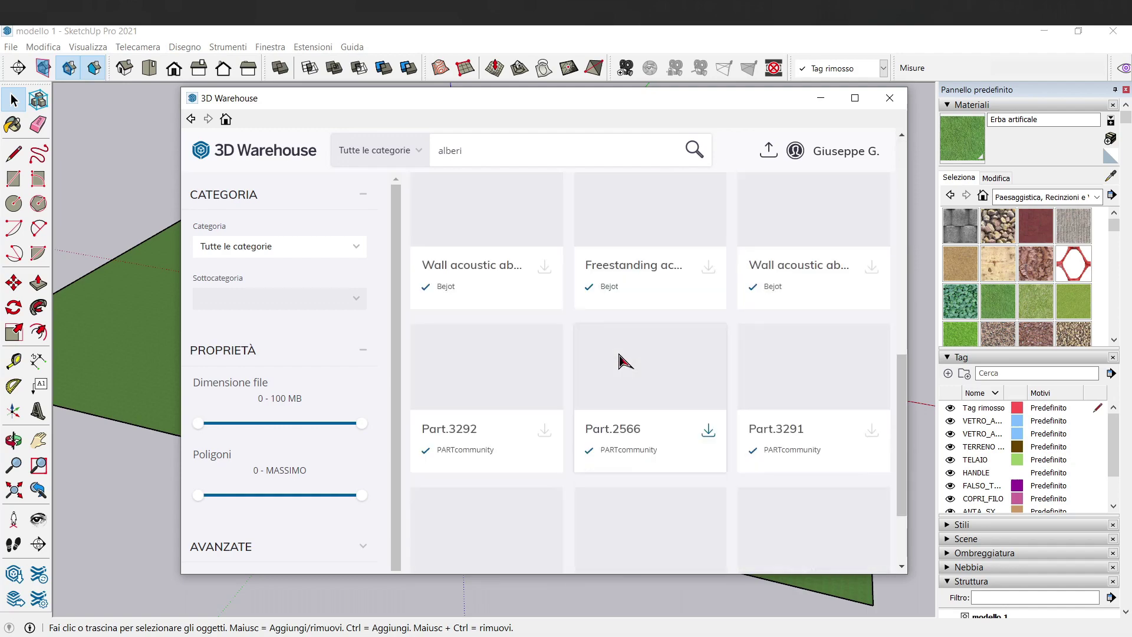
{"action": "scroll", "coordinate": [620, 360], "scroll_direction": "up", "scroll_amount": 3}
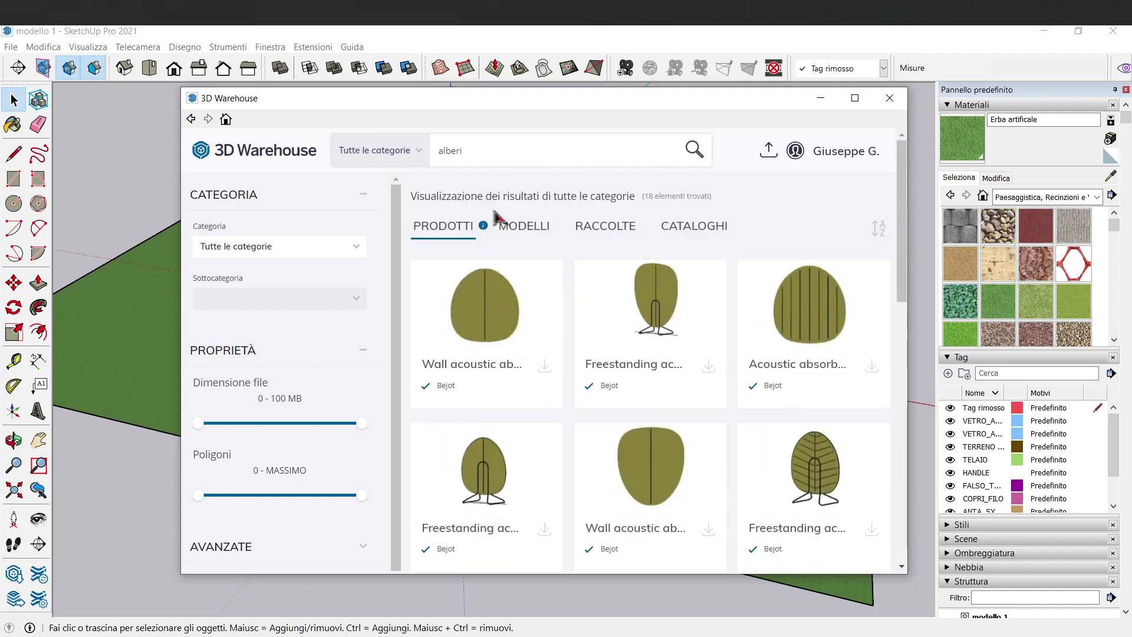
{"action": "left_click", "coordinate": [507, 226]}
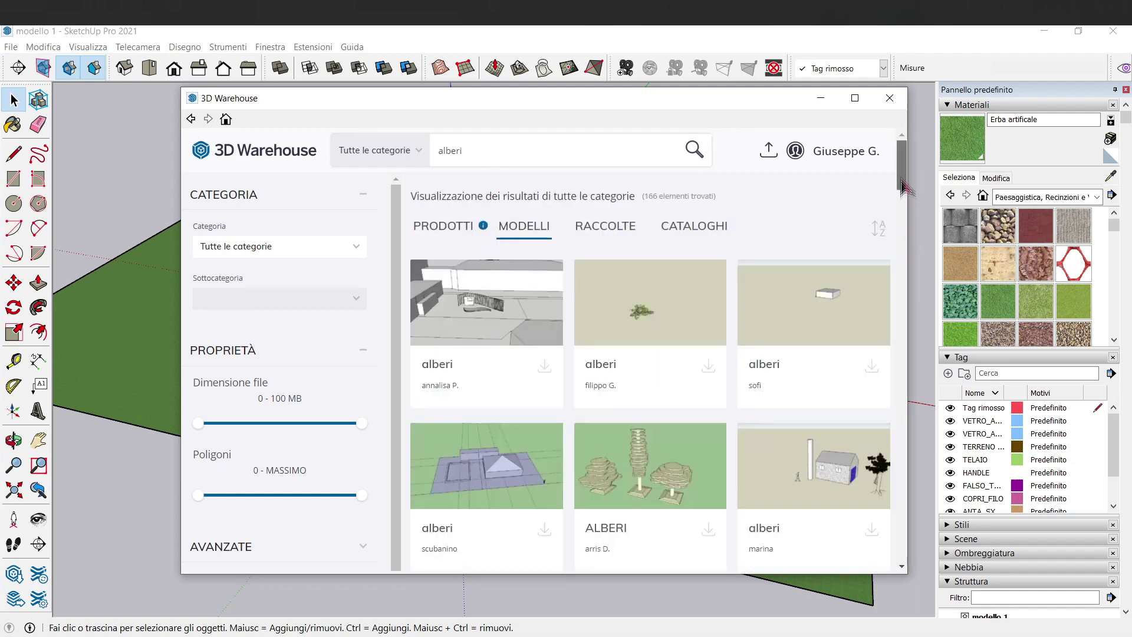
{"action": "scroll", "coordinate": [870, 357], "scroll_direction": "down", "scroll_amount": 5}
{"action": "left_click", "coordinate": [867, 351]}
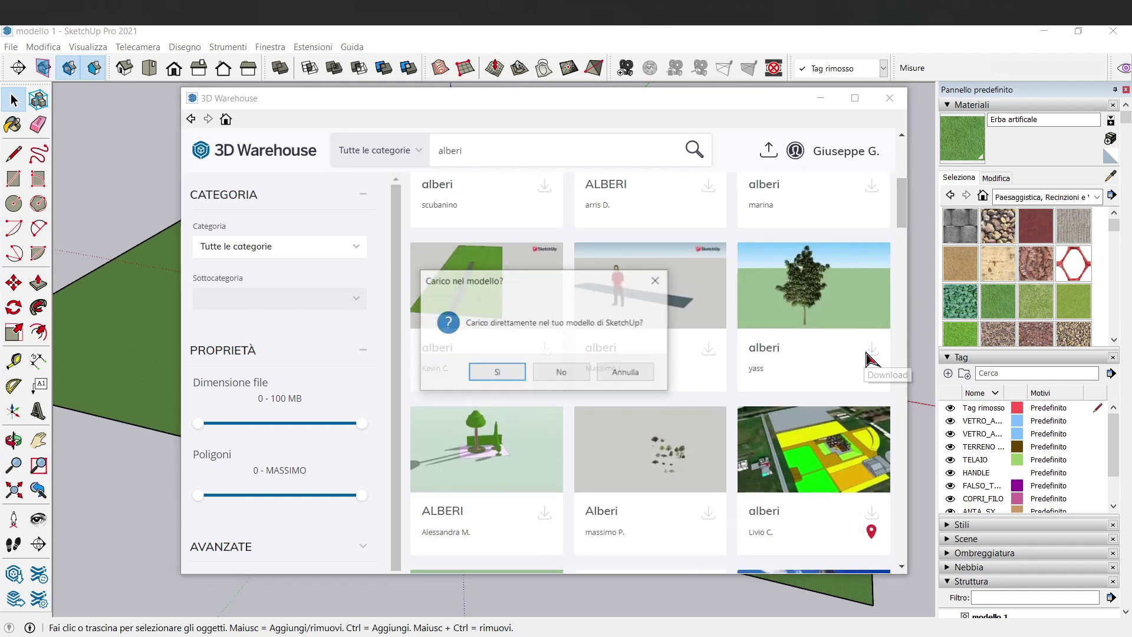
{"action": "left_click", "coordinate": [496, 375]}
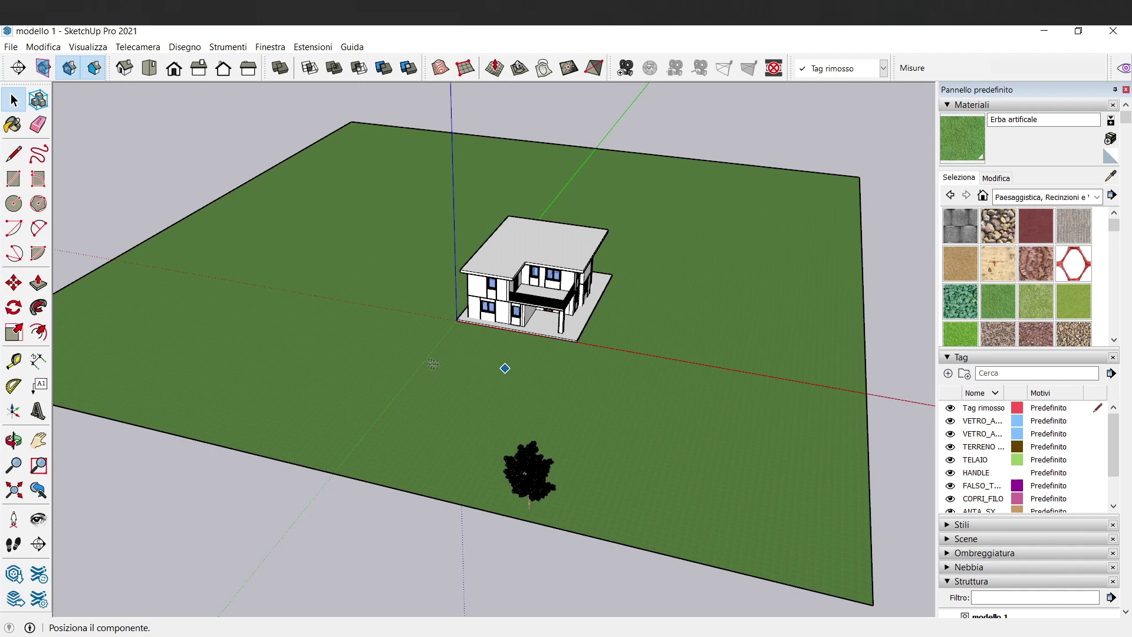
Place the tree on the grass and make a first copy beside it
{"action": "left_click", "coordinate": [390, 280]}
{"action": "key", "text": "m"}
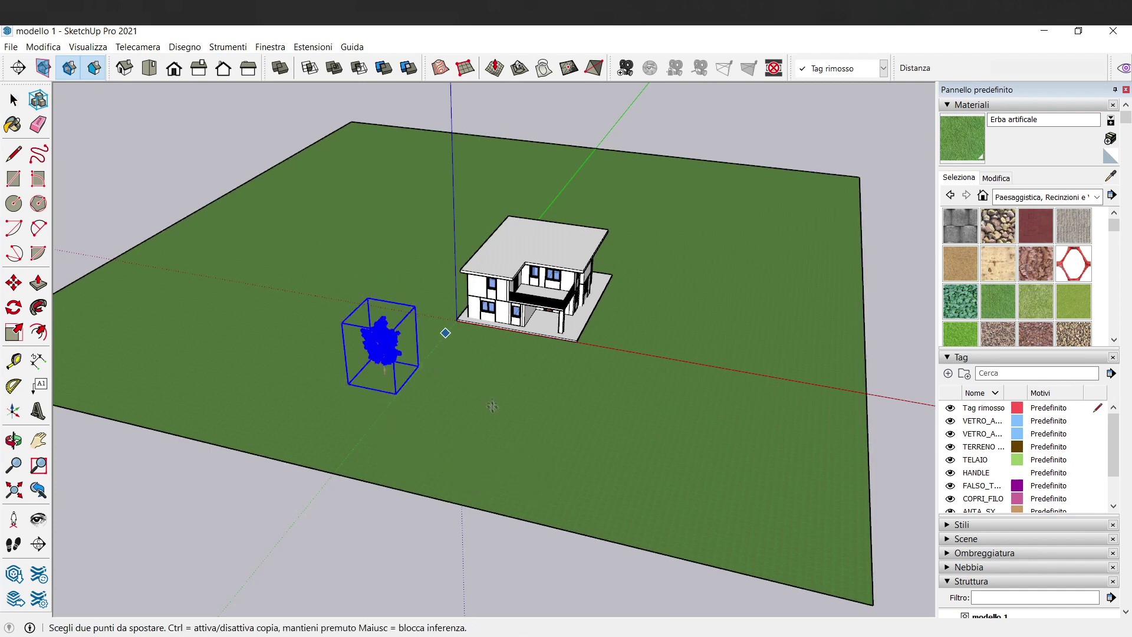
{"action": "left_click", "coordinate": [380, 301]}
{"action": "key", "text": "ctrl"}
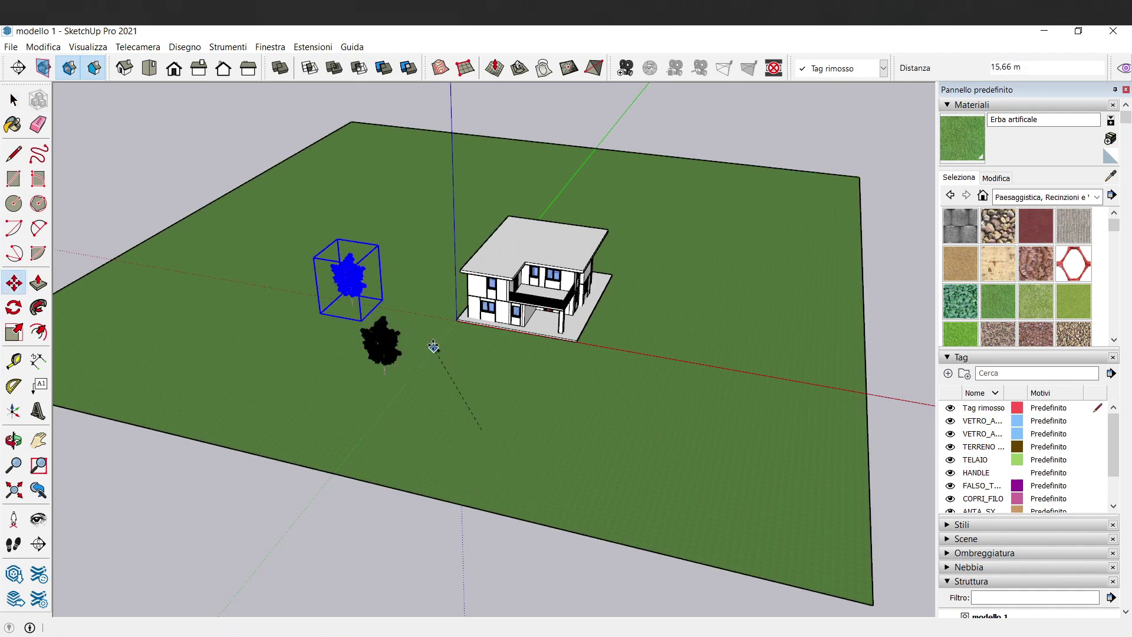
{"action": "left_click", "coordinate": [433, 348]}
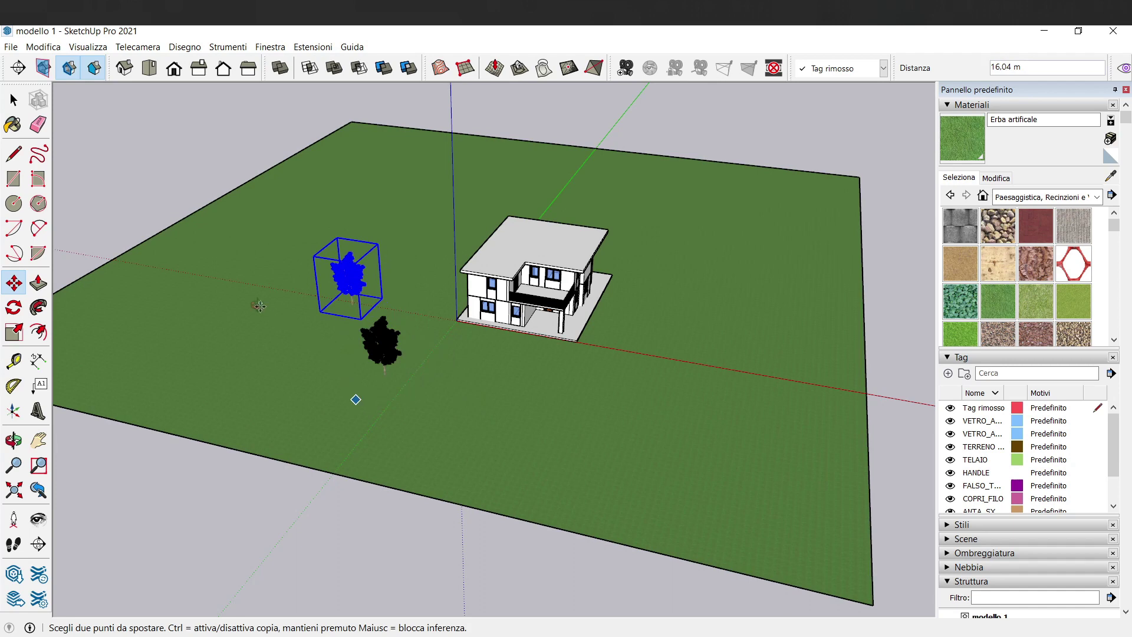
Add more tree copies so four trees stand on the lawn left of the house
{"action": "middle_click_drag", "start_coordinate": [260, 306], "coordinate": [347, 434]}
{"action": "left_click", "coordinate": [348, 433]}
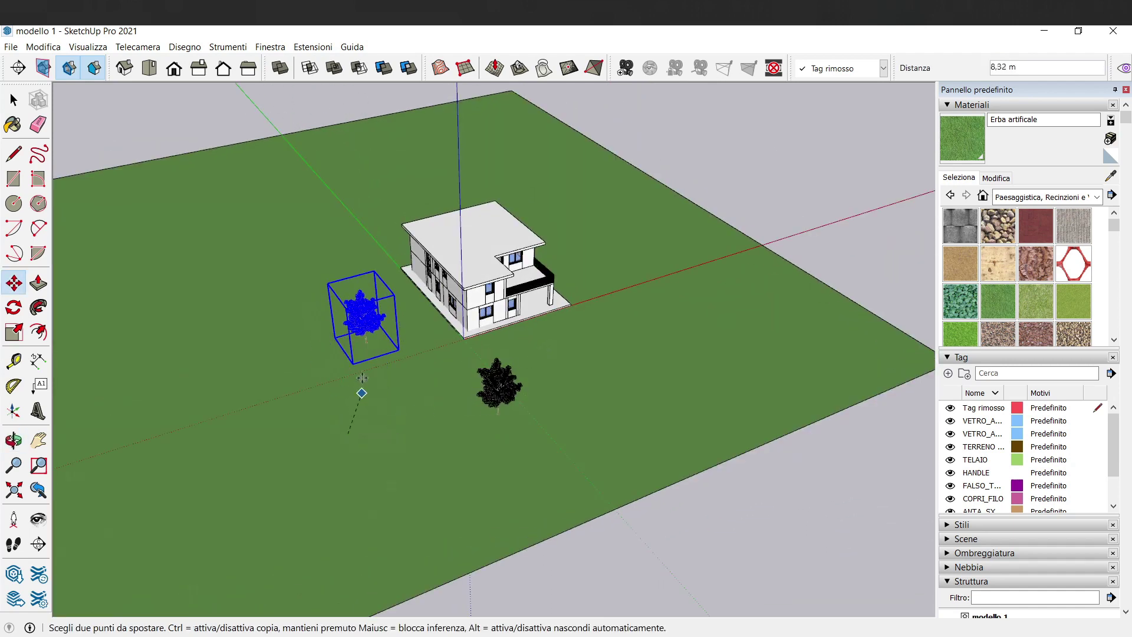
{"action": "key", "text": "ctrl"}
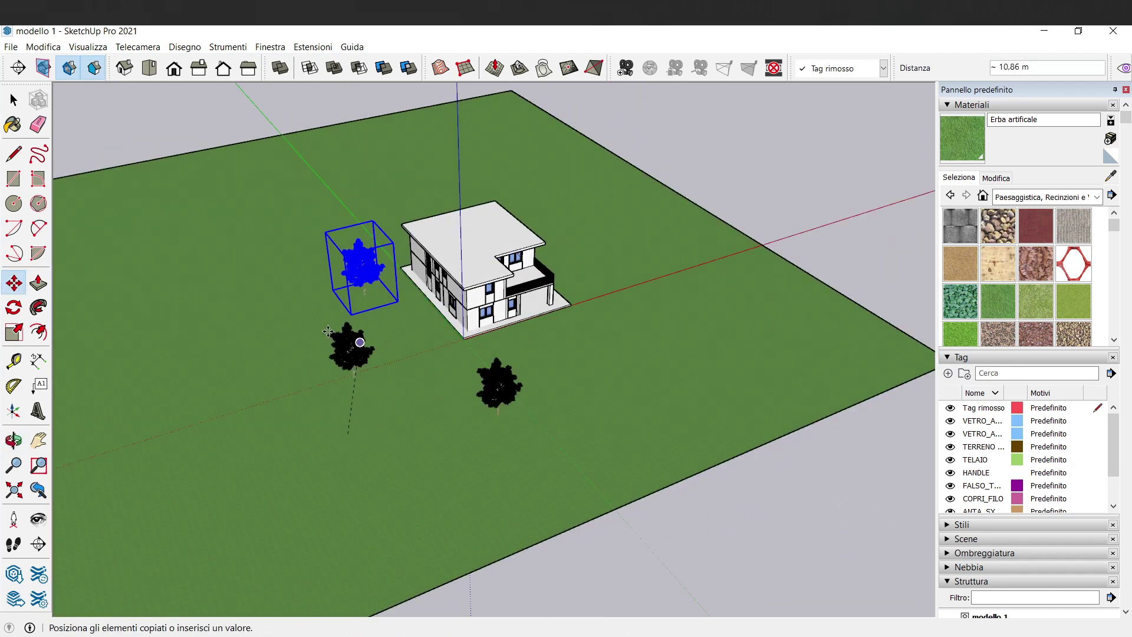
{"action": "left_click", "coordinate": [238, 294]}
{"action": "left_click", "coordinate": [339, 207]}
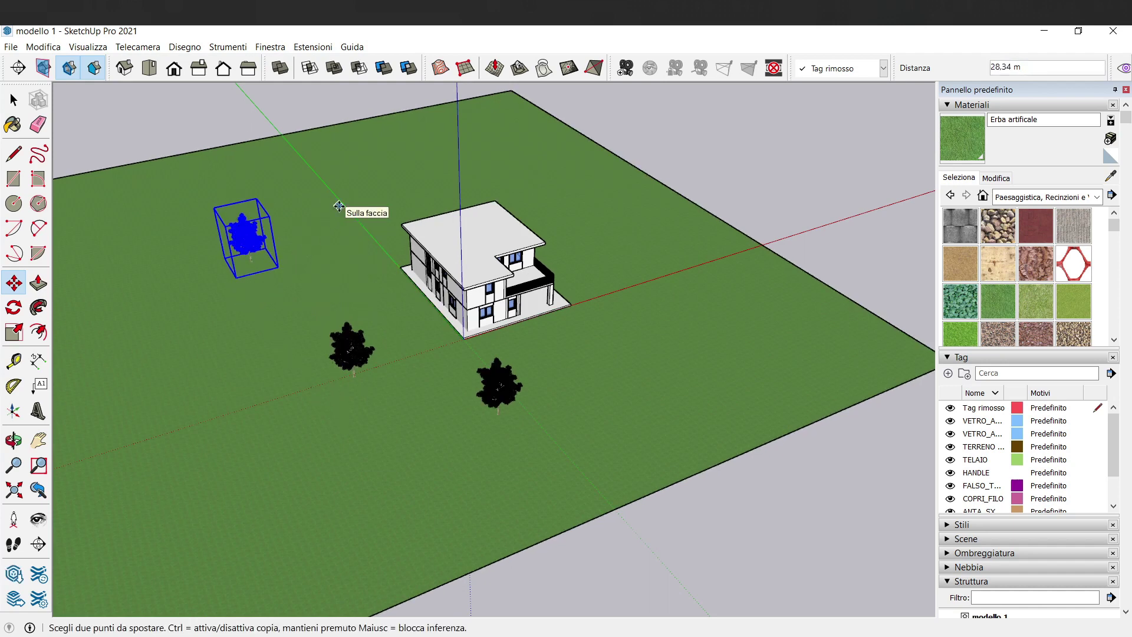
{"action": "left_click", "coordinate": [339, 206]}
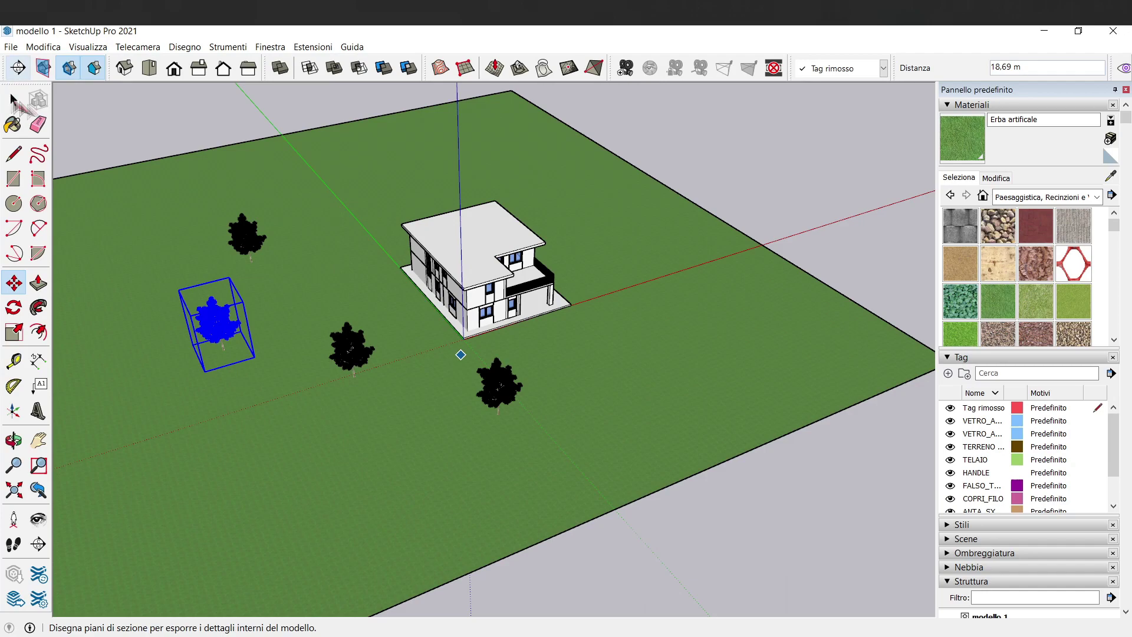
{"action": "left_click", "coordinate": [13, 100]}
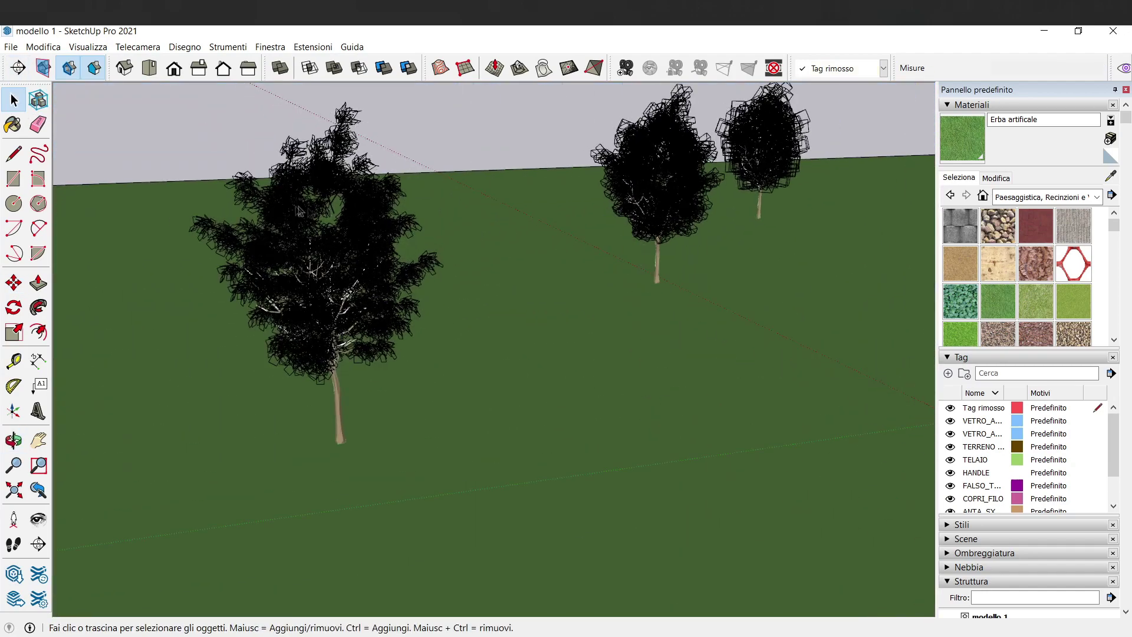
{"action": "scroll", "coordinate": [299, 211], "scroll_direction": "up", "scroll_amount": 2}
{"action": "scroll", "coordinate": [353, 224], "scroll_direction": "up", "scroll_amount": 2}
{"action": "scroll", "coordinate": [442, 236], "scroll_direction": "up", "scroll_amount": 2}
{"action": "scroll", "coordinate": [492, 251], "scroll_direction": "up", "scroll_amount": 2}
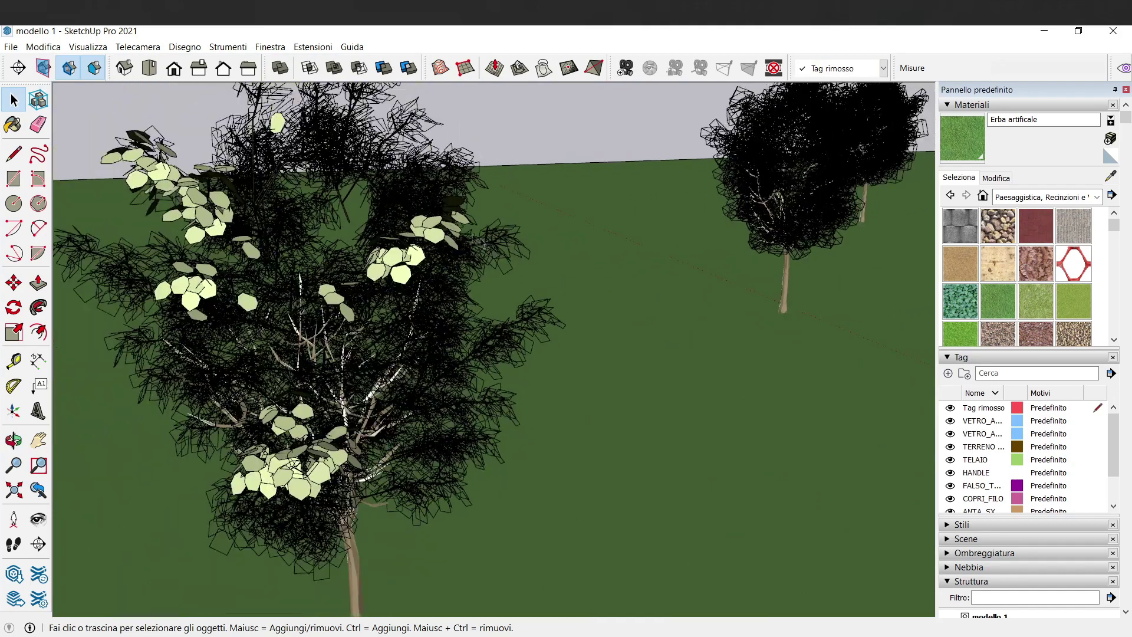
{"action": "scroll", "coordinate": [247, 257], "scroll_direction": "down", "scroll_amount": 3}
{"action": "scroll", "coordinate": [247, 257], "scroll_direction": "down", "scroll_amount": 3}
{"action": "scroll", "coordinate": [246, 258], "scroll_direction": "down", "scroll_amount": 3}
{"action": "mouse_move", "coordinate": [246, 258]}
{"action": "middle_mouse_down"}
{"action": "mouse_move", "coordinate": [254, 242]}
{"action": "mouse_move", "coordinate": [614, 315]}
{"action": "mouse_move", "coordinate": [598, 327]}
{"action": "middle_mouse_up"}
{"action": "scroll", "coordinate": [613, 315], "scroll_direction": "up", "scroll_amount": 3}
{"action": "scroll", "coordinate": [599, 327], "scroll_direction": "up", "scroll_amount": 5}
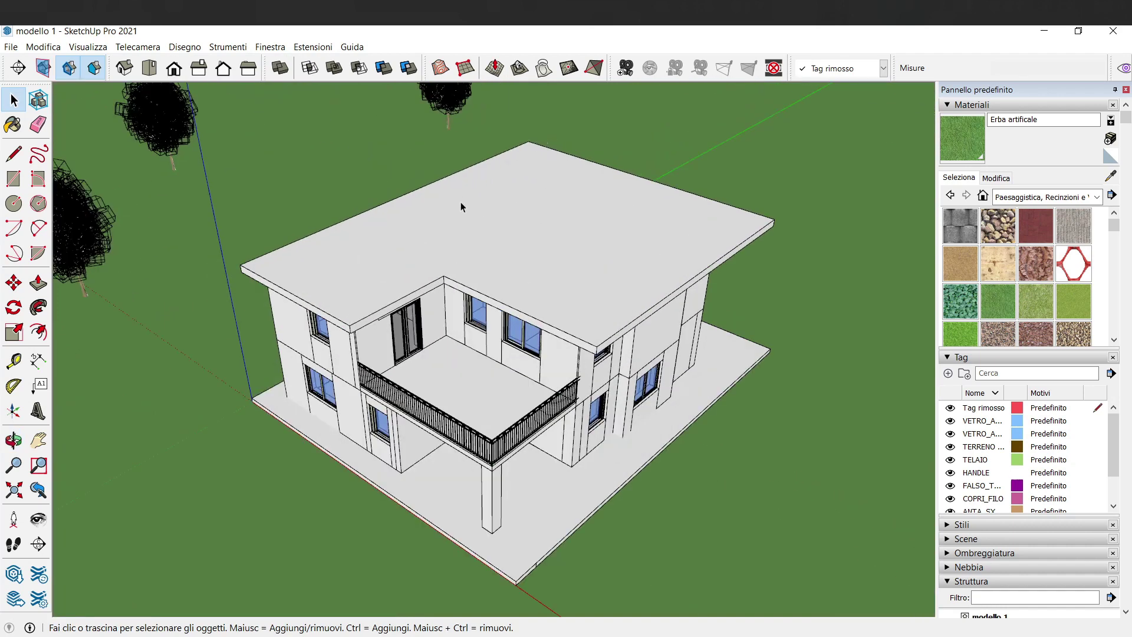
{"action": "left_click", "coordinate": [504, 227]}
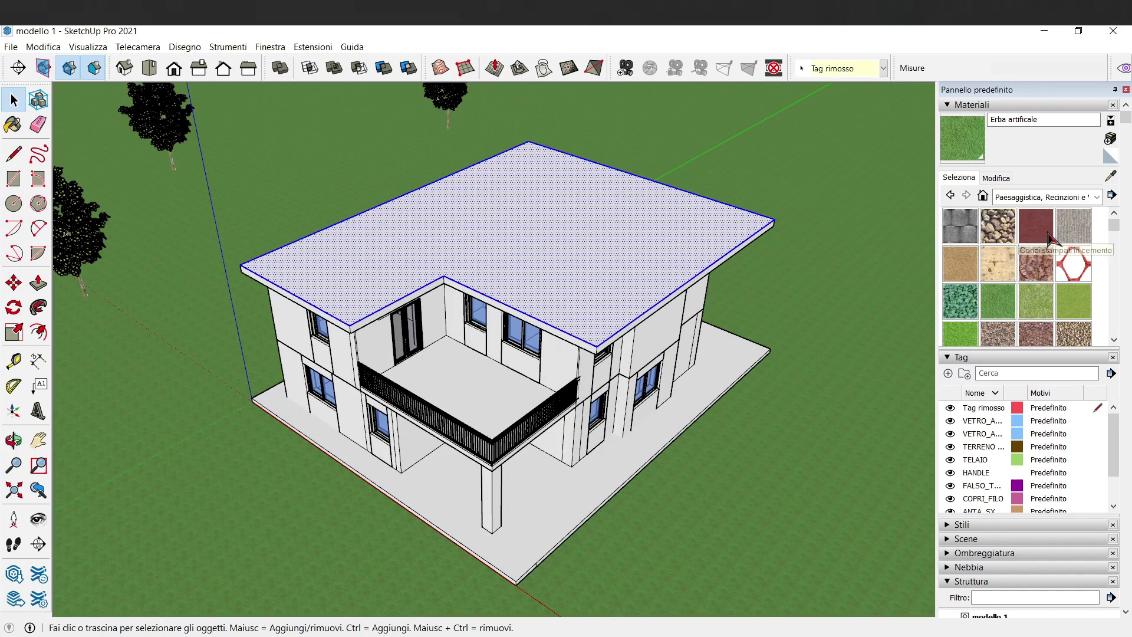
{"action": "left_click", "coordinate": [840, 282]}
{"action": "mouse_move", "coordinate": [546, 222]}
{"action": "middle_mouse_down"}
{"action": "mouse_move", "coordinate": [675, 374]}
{"action": "mouse_move", "coordinate": [469, 282]}
{"action": "middle_mouse_up"}
{"action": "middle_click_drag", "start_coordinate": [572, 337], "coordinate": [583, 317]}
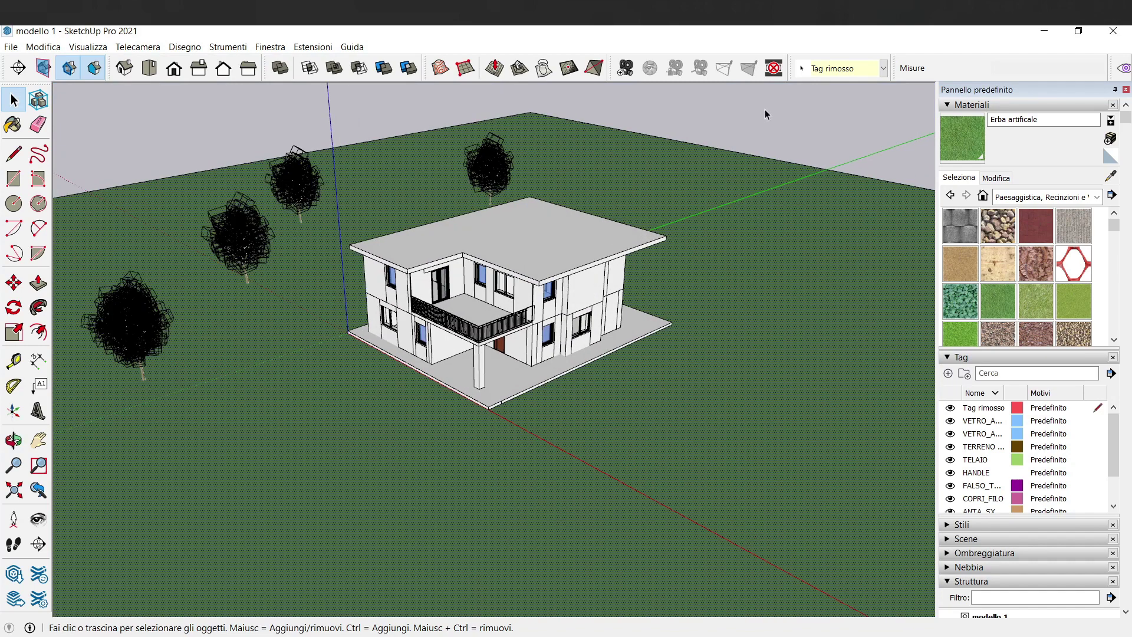